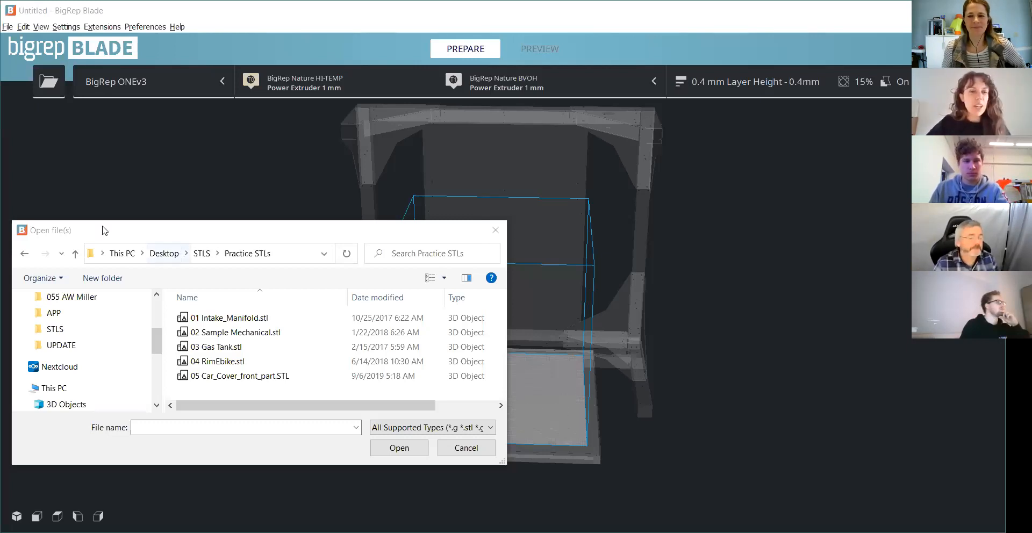
pyautogui.click(496, 230)
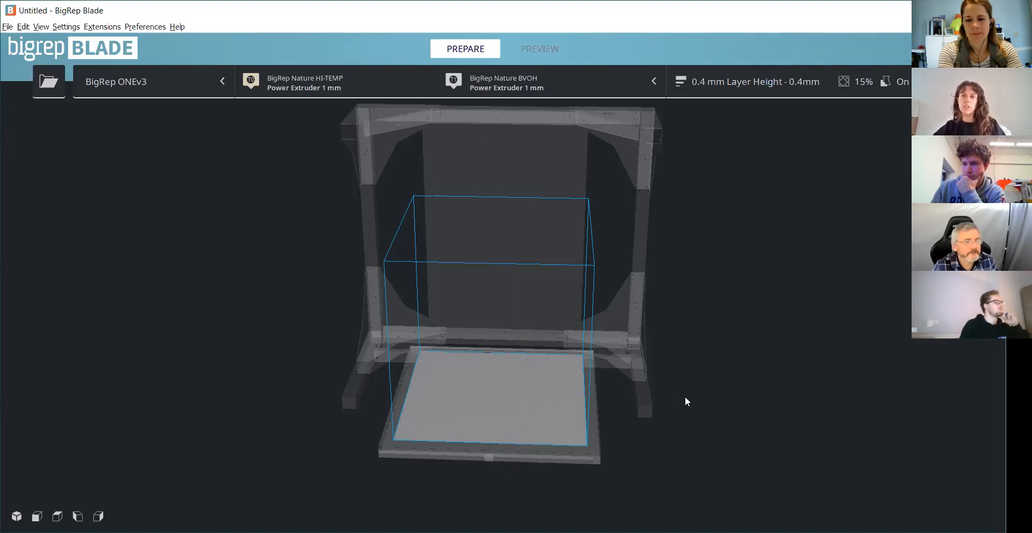
pyautogui.scroll(-2, 334, 339)
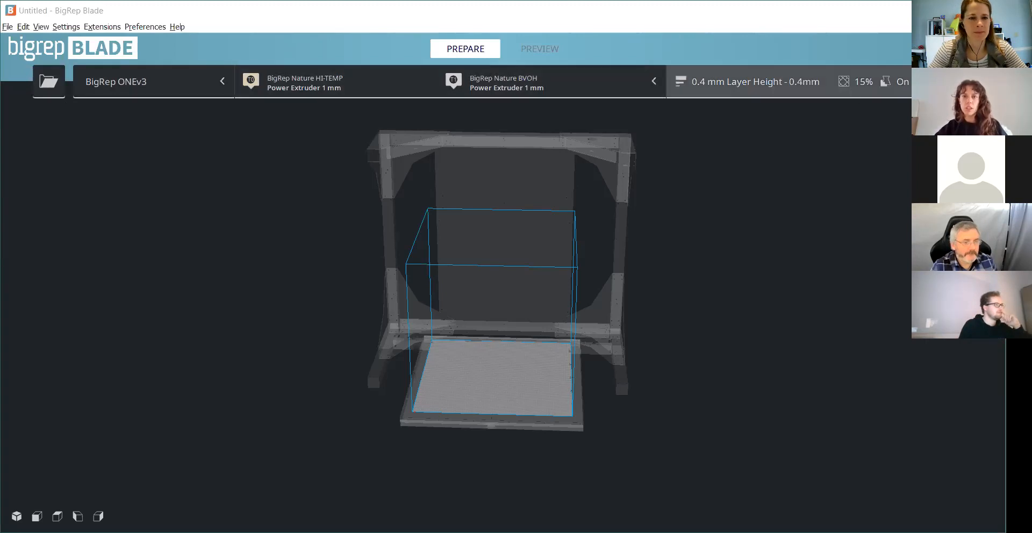
pyautogui.click(51, 83)
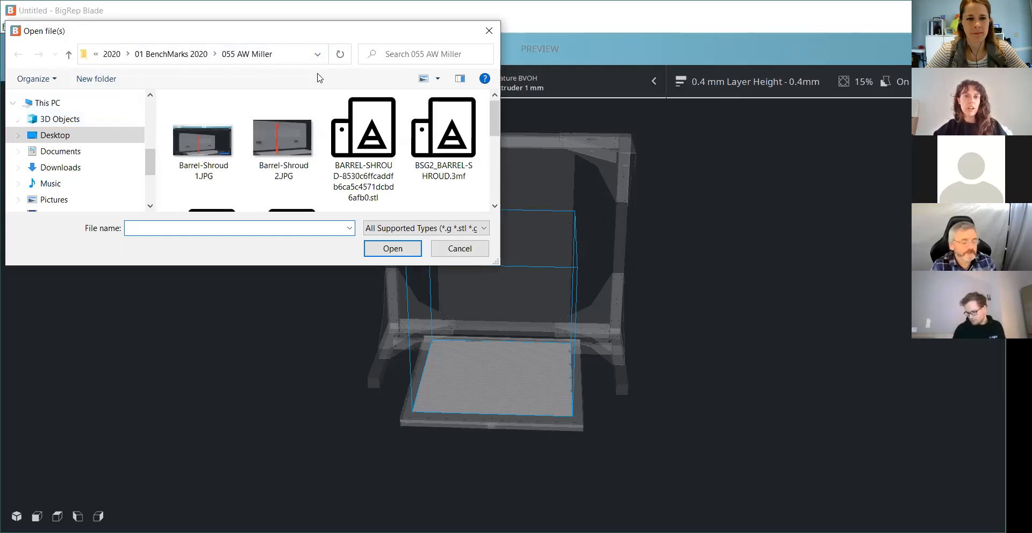
pyautogui.press('Escape')
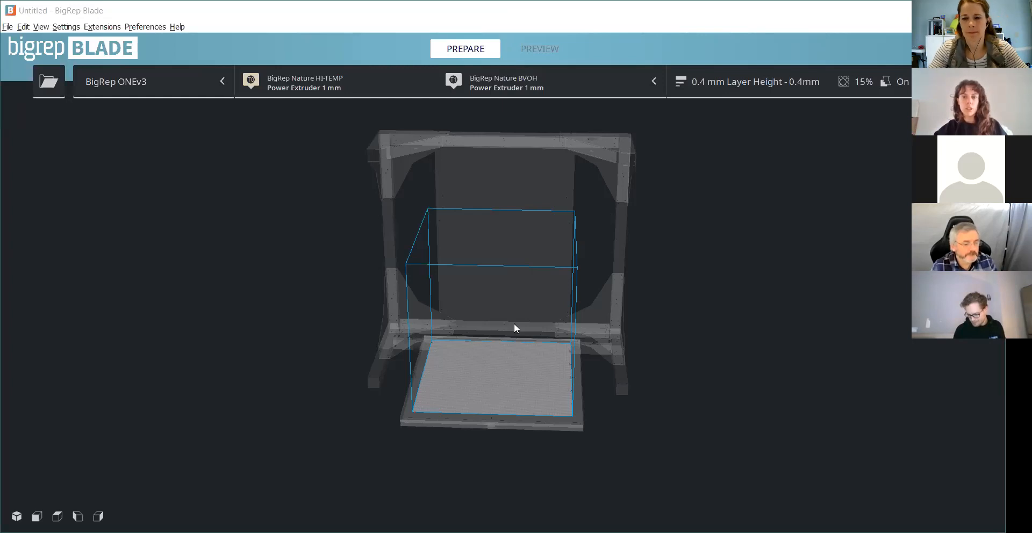
# - Load the 01 Intake_Manifold model onto the BigRep ONEv3 build plate and dismiss the auto-orientation message
pyautogui.scroll(5, 577, 195)
pyautogui.moveTo(604, 446); pyautogui.dragTo(551, 194, button='middle')
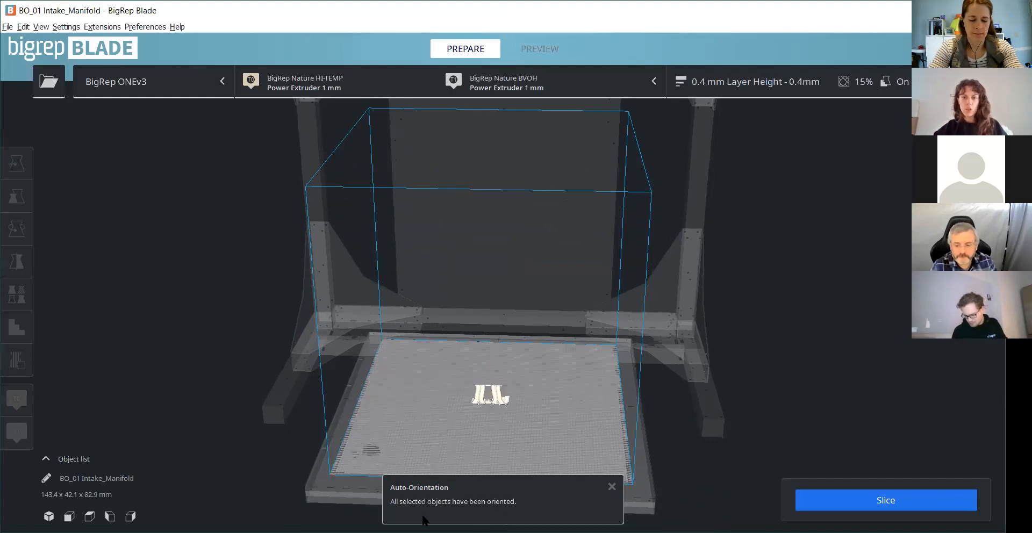
pyautogui.scroll(2, 463, 478)
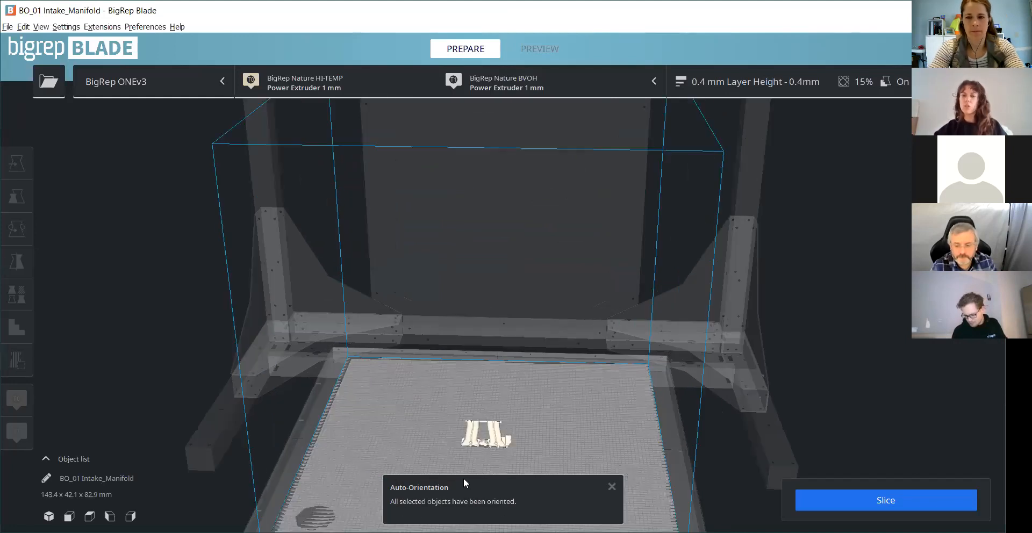
pyautogui.click(613, 486)
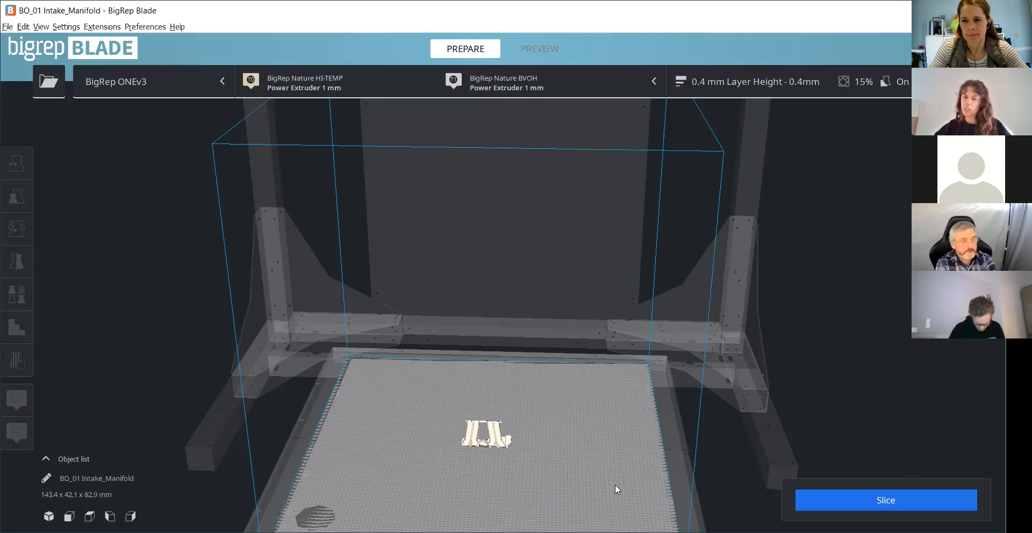
pyautogui.scroll(2, 522, 434)
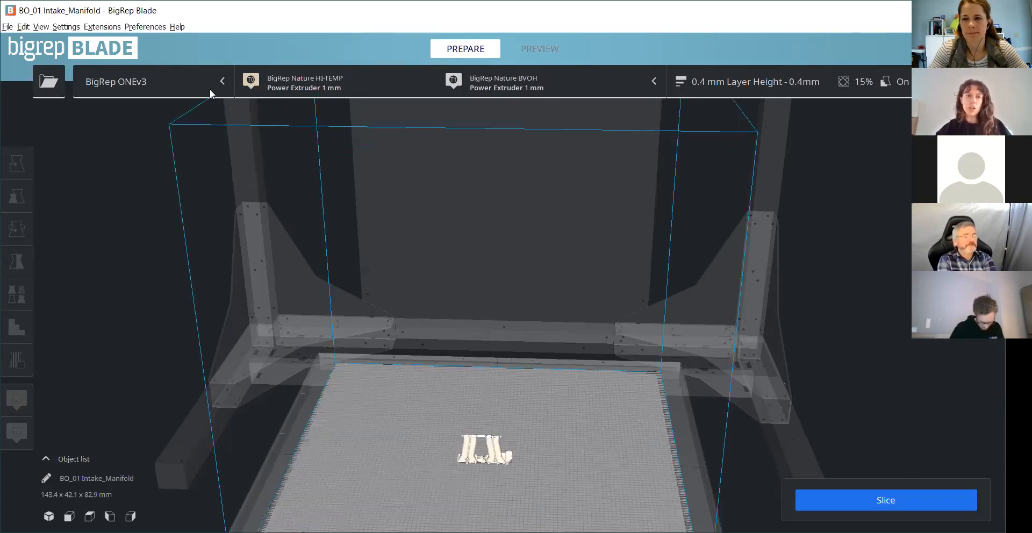
# - Switch the printer preset to BigRep PRO and from there to BigRep STUDIO G2
pyautogui.click(168, 80)
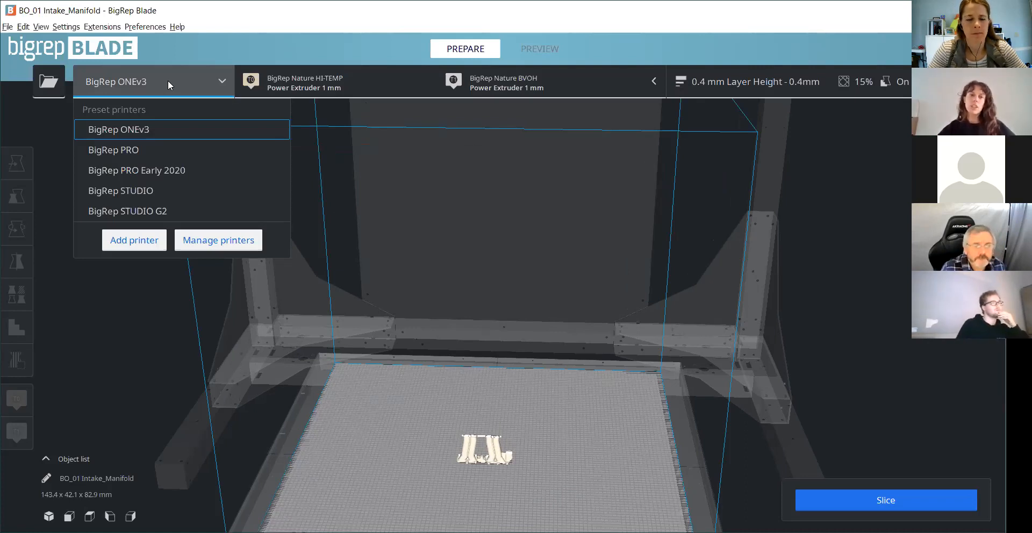
pyautogui.click(150, 149)
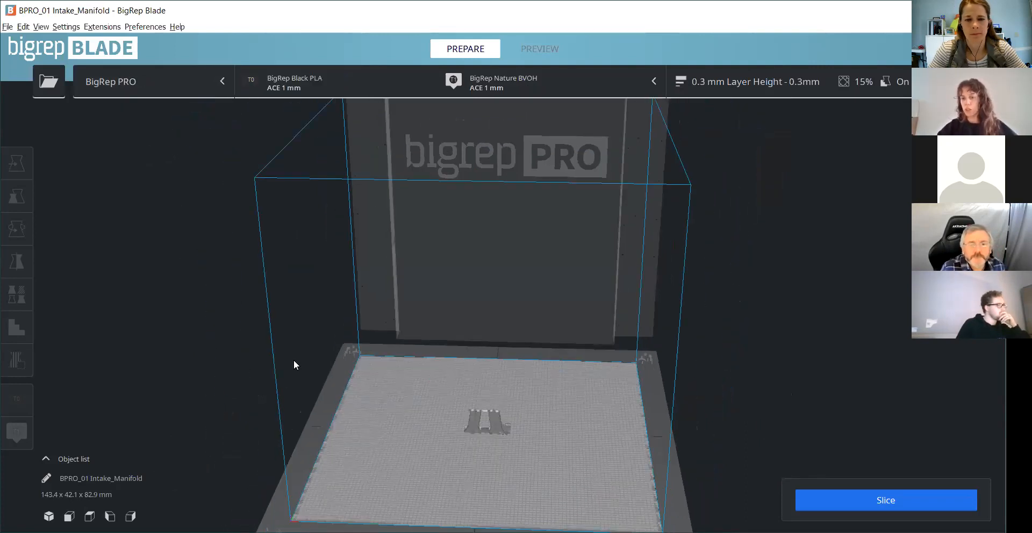
pyautogui.click(149, 82)
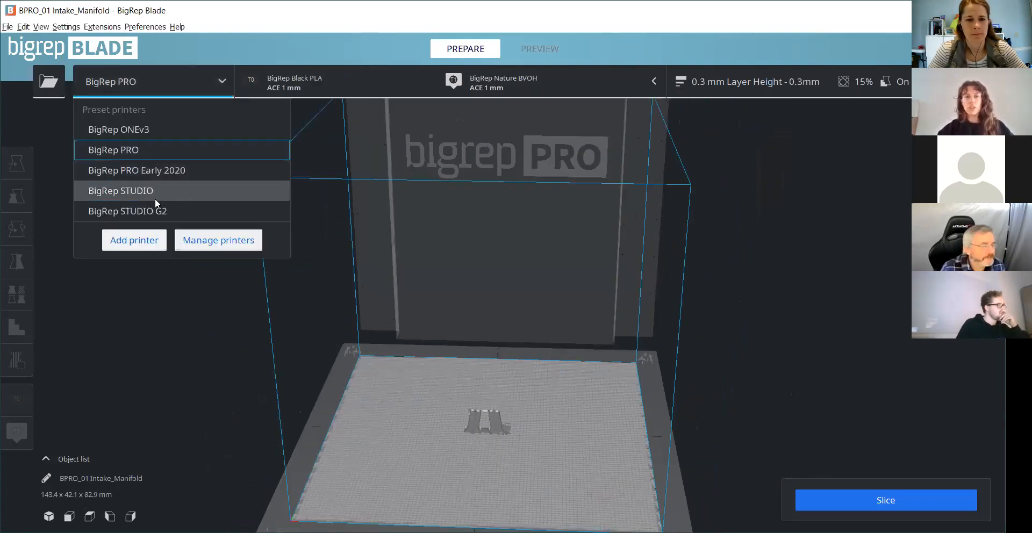
pyautogui.click(153, 210)
pyautogui.click(148, 79)
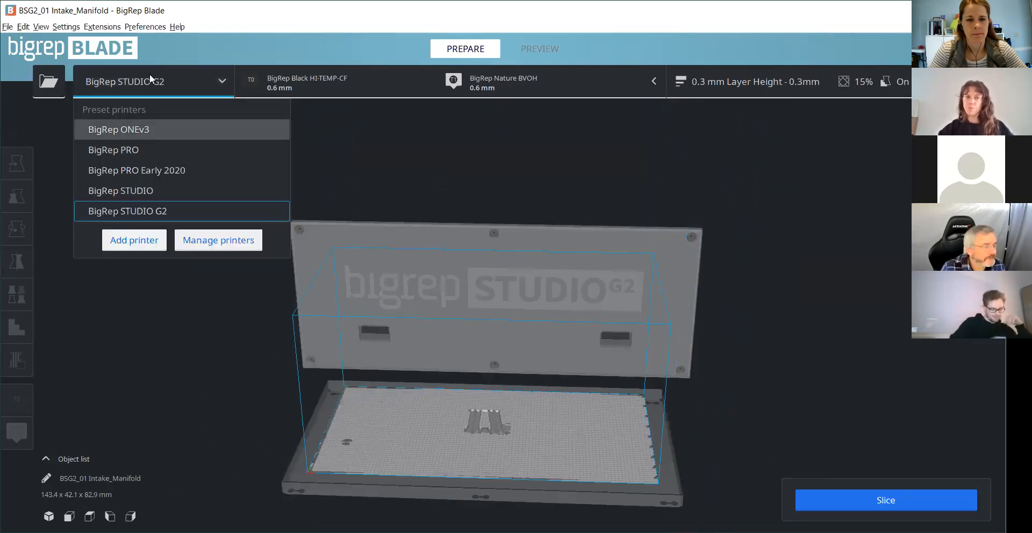
pyautogui.click(664, 359)
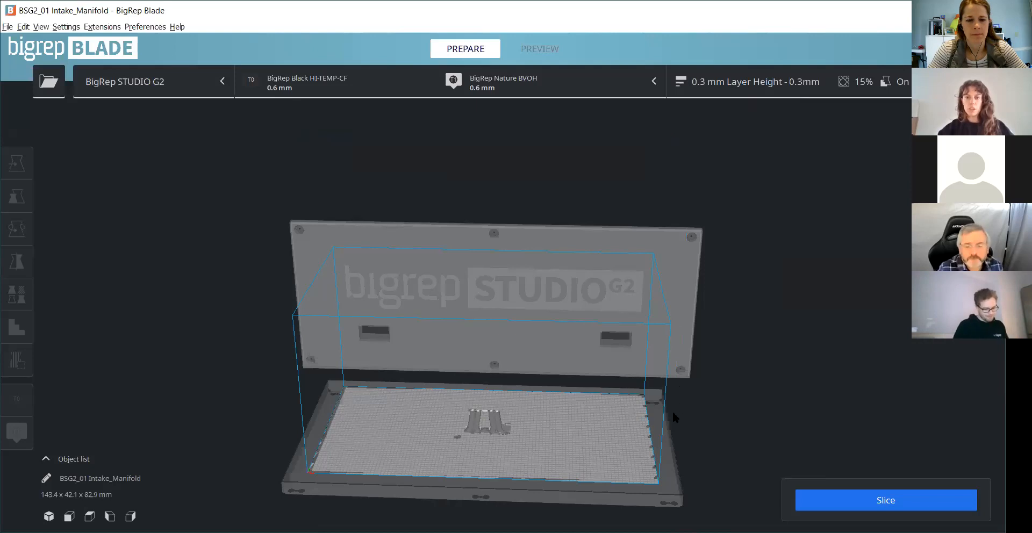
pyautogui.scroll(5, 678, 365)
pyautogui.moveTo(643, 410); pyautogui.dragTo(530, 142, button='middle')
pyautogui.scroll(-3, 510, 116)
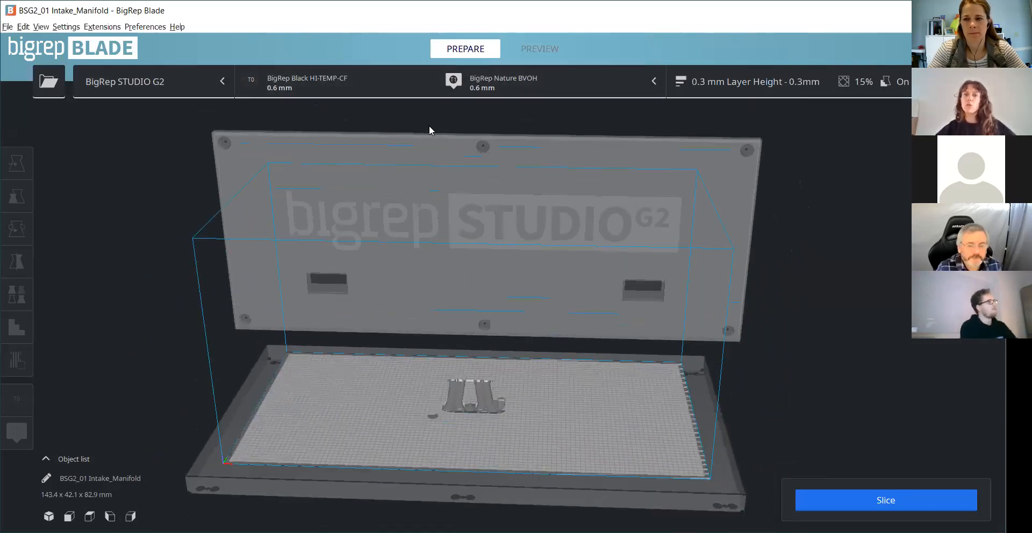
# - Select BigRep Black HI-TEMP-CF as the first extruder's material and discard the customized profile settings
pyautogui.click(393, 80)
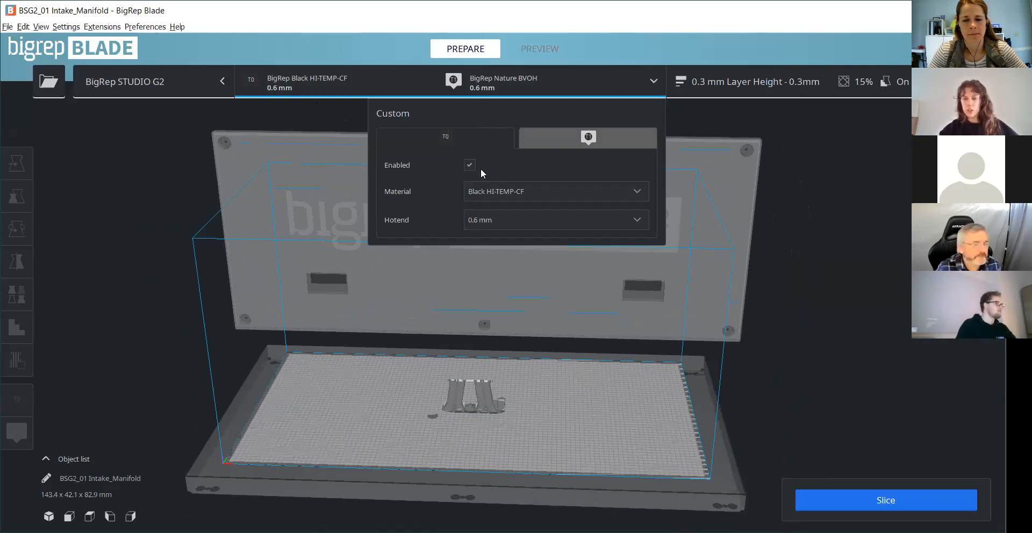
pyautogui.click(517, 197)
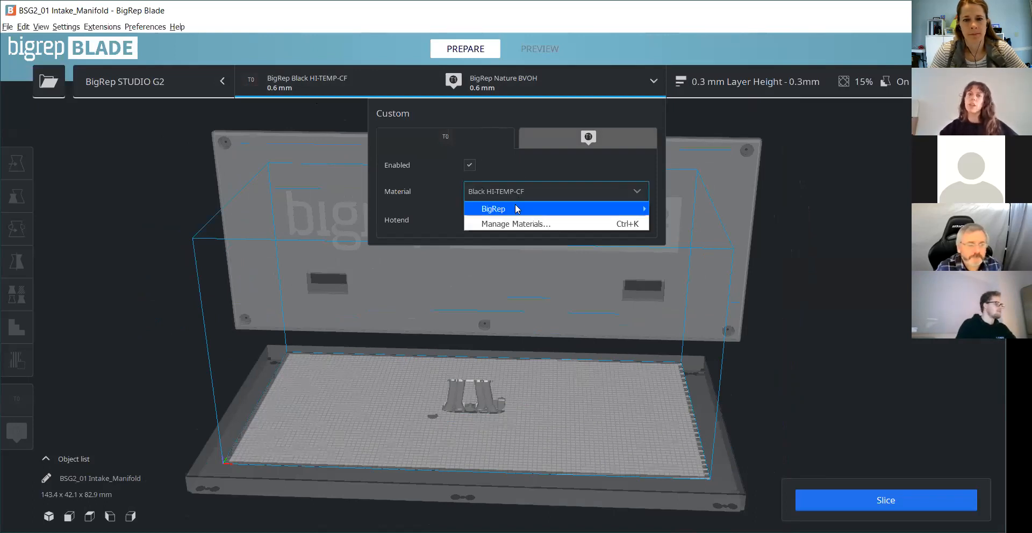
pyautogui.moveTo(517, 209)
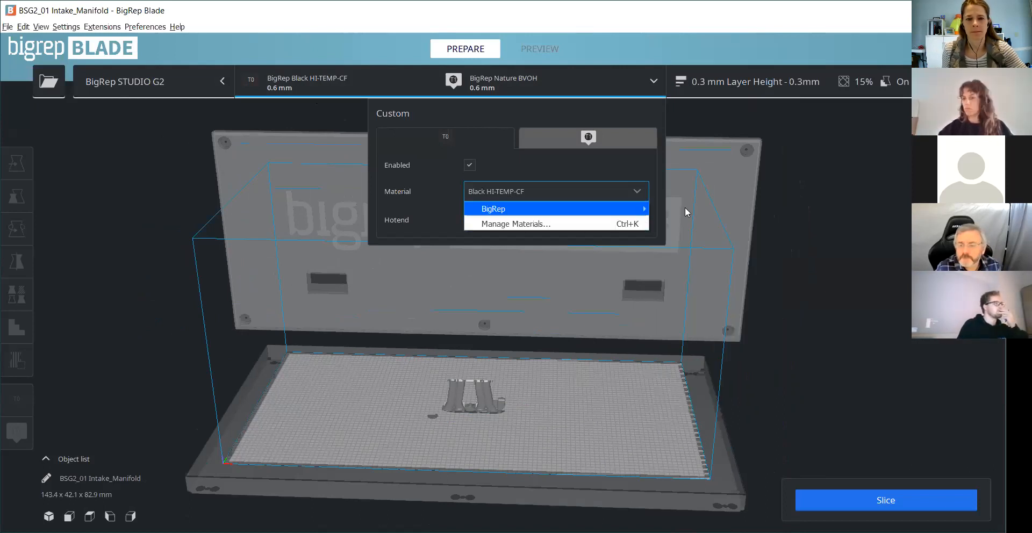
pyautogui.moveTo(642, 208)
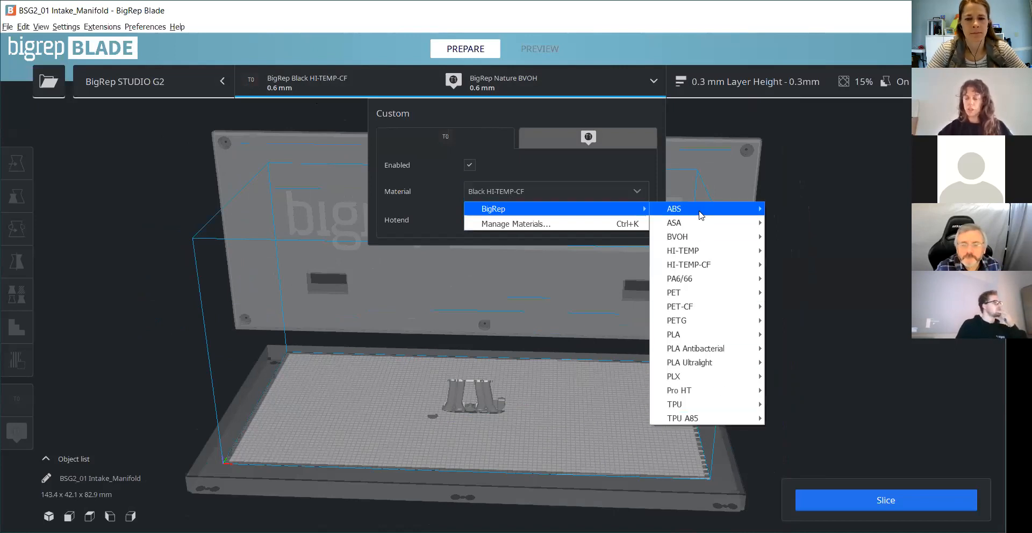
pyautogui.moveTo(700, 216)
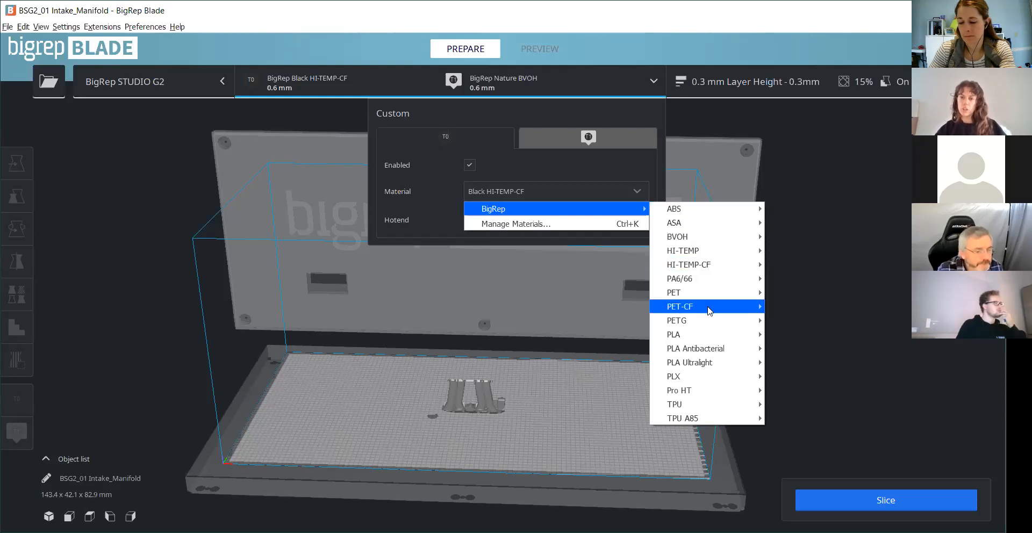
pyautogui.moveTo(708, 311)
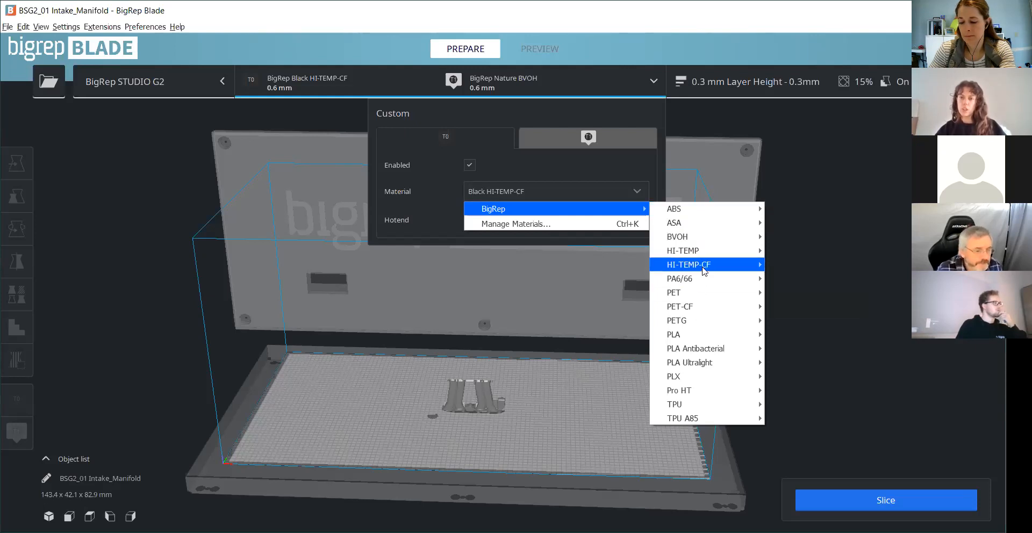
pyautogui.moveTo(703, 267)
pyautogui.click(796, 263)
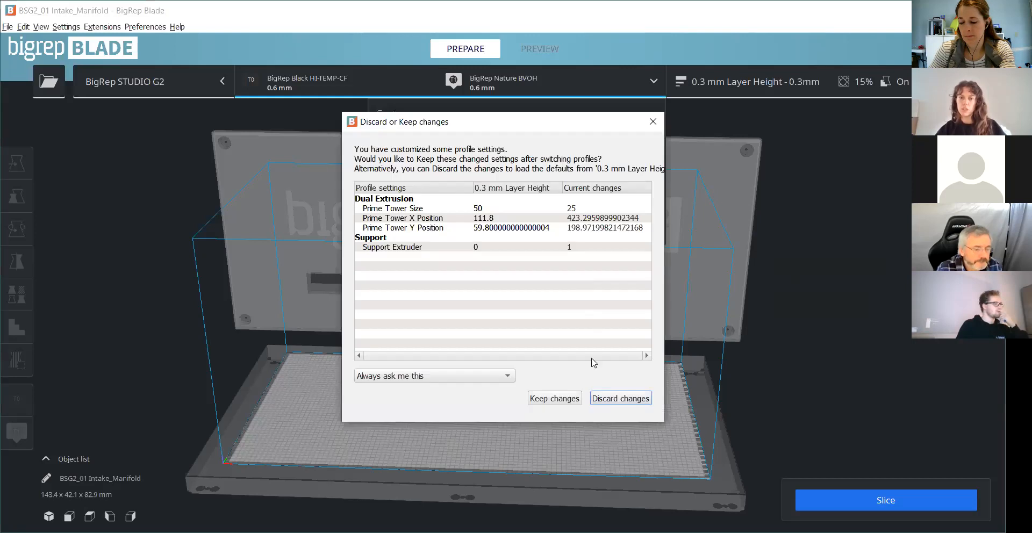
pyautogui.click(620, 398)
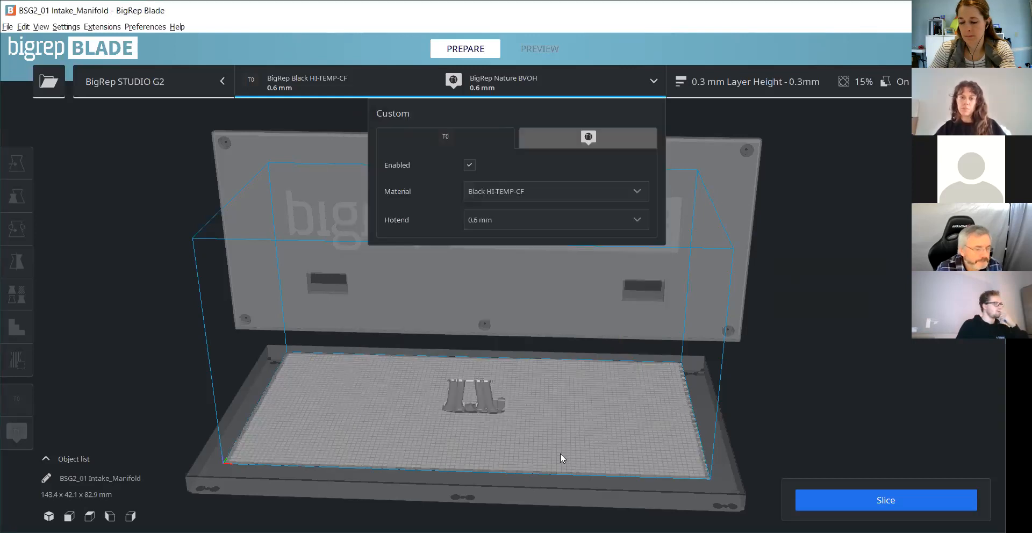
# - Examine the material and hotend choices available for the second extruder
pyautogui.click(557, 135)
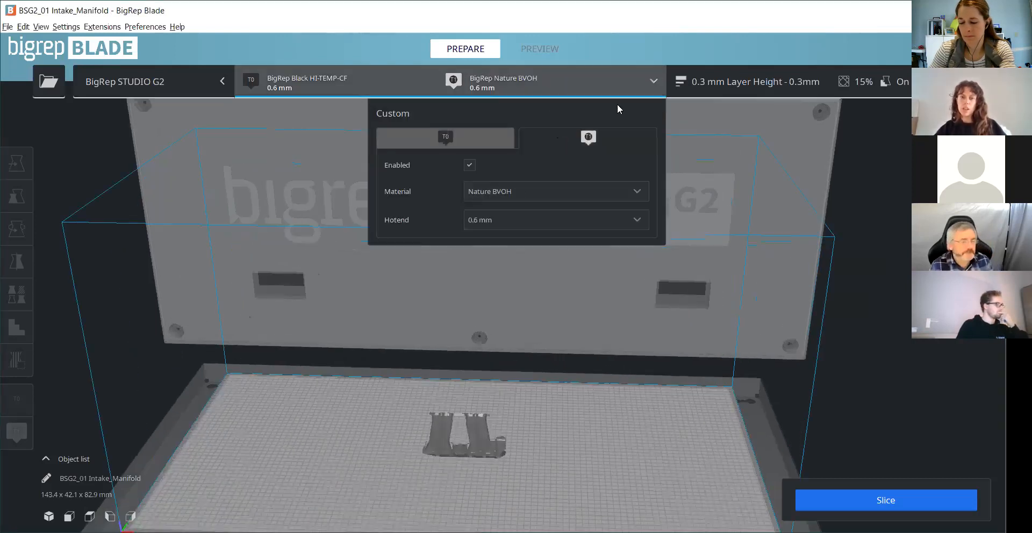
pyautogui.click(507, 192)
pyautogui.click(507, 193)
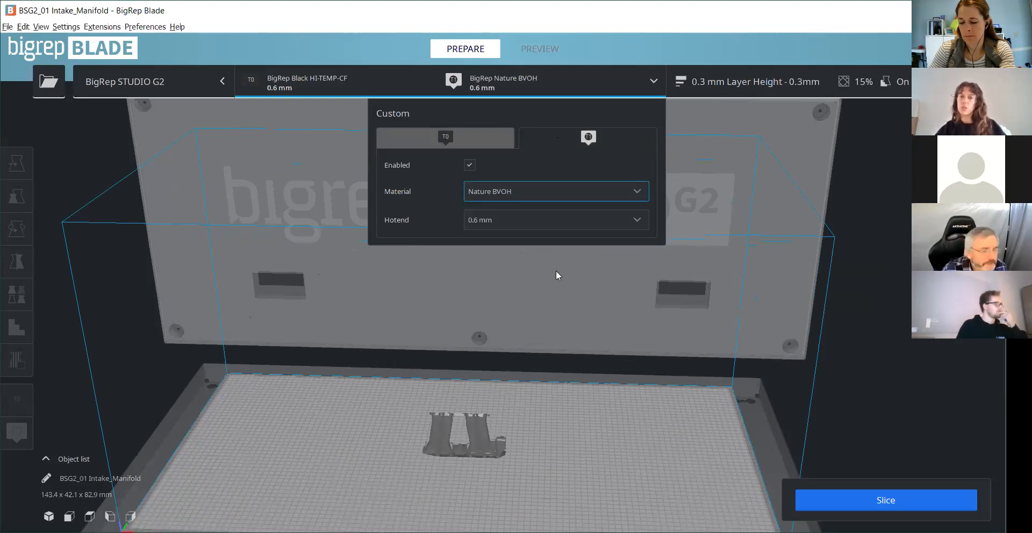
pyautogui.click(511, 219)
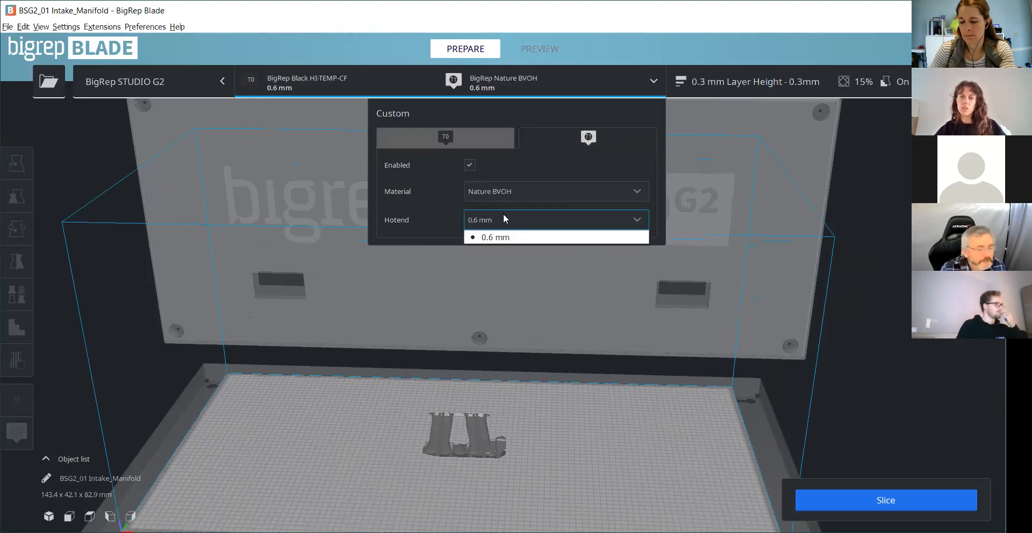
# - Switch to the BigRep PRO printer, examine its first extruder's type options, and return to BigRep STUDIO G2
pyautogui.click(148, 80)
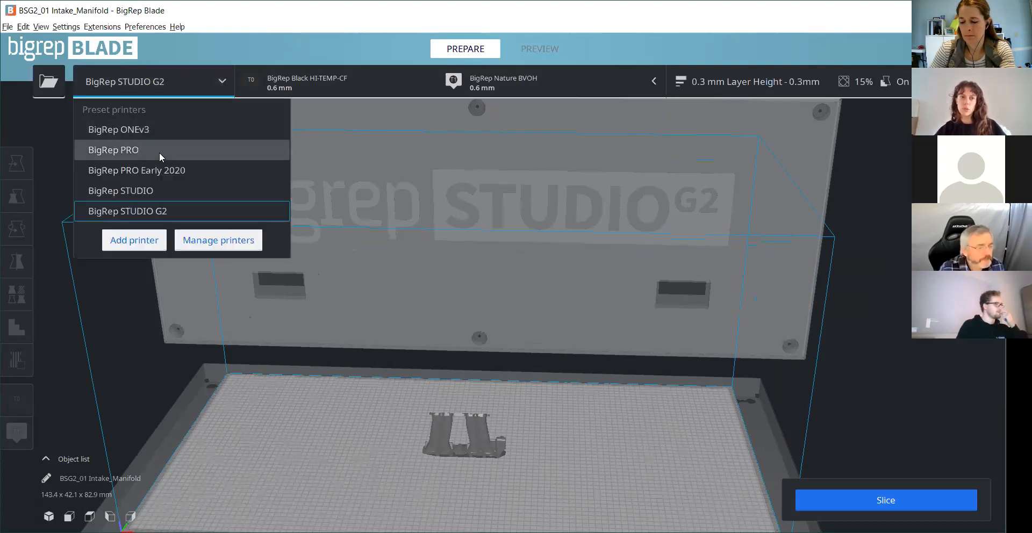
pyautogui.click(159, 153)
pyautogui.click(492, 86)
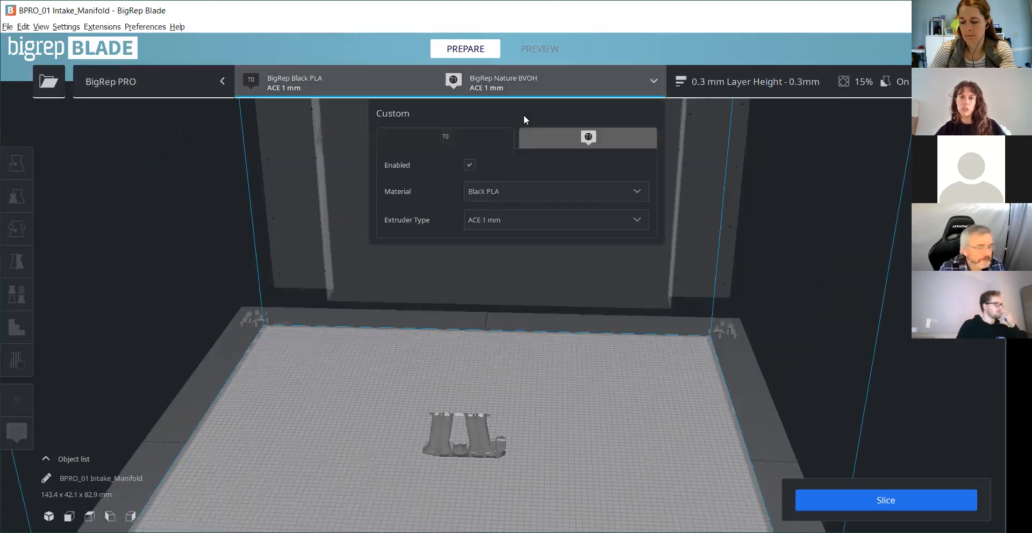
pyautogui.click(509, 223)
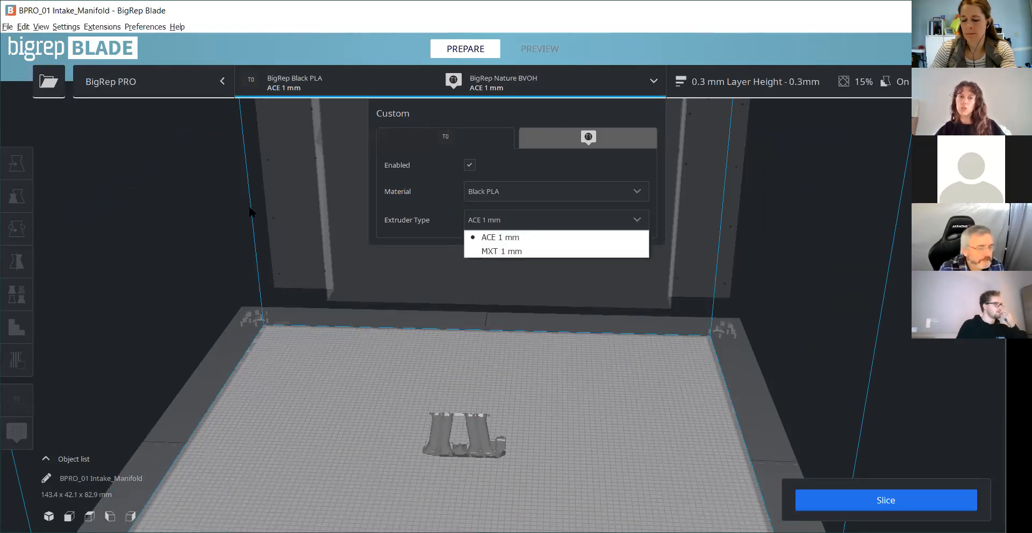
pyautogui.click(194, 86)
pyautogui.click(194, 87)
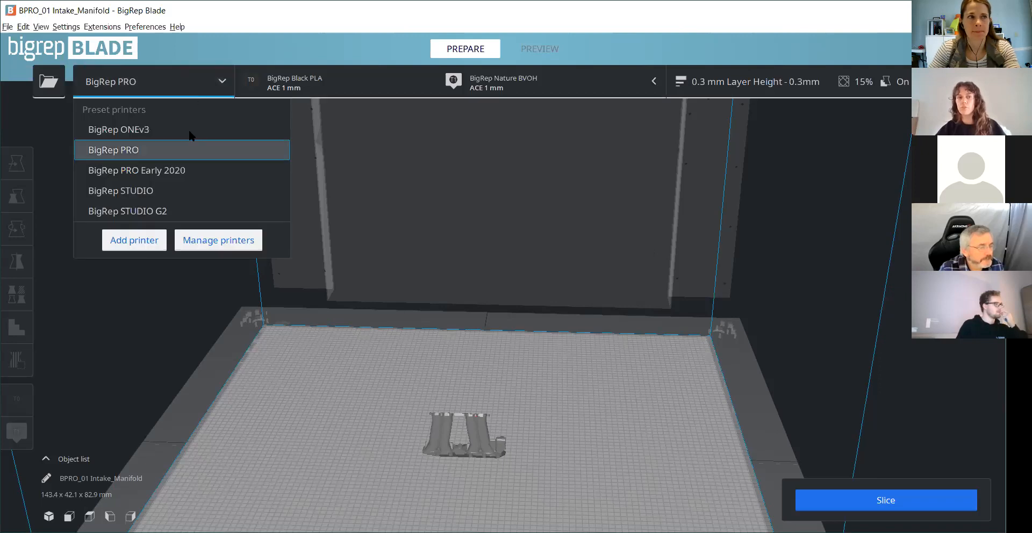
pyautogui.click(200, 205)
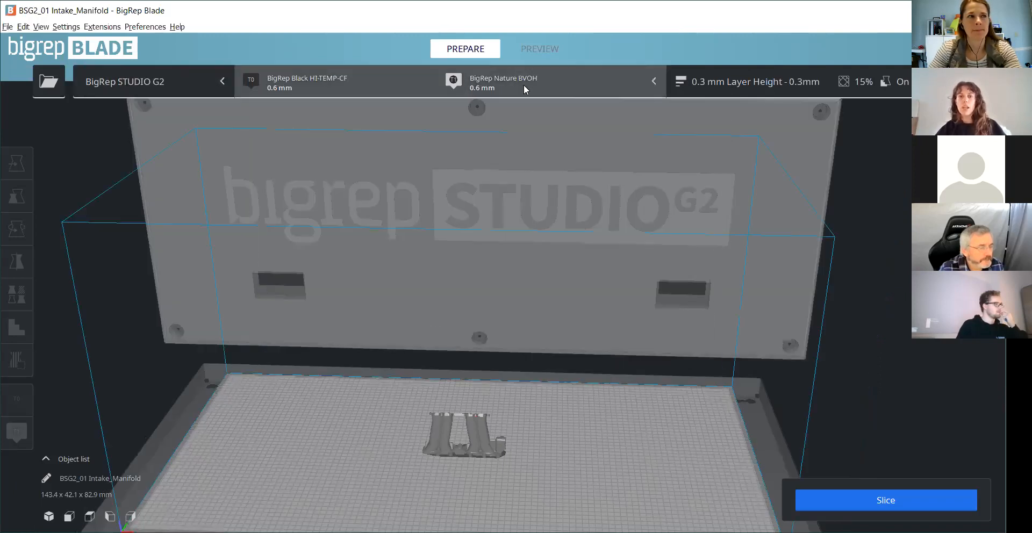
# - Disable the second extruder, which holds Nature BVOH, and enable it again
pyautogui.click(523, 85)
pyautogui.click(544, 142)
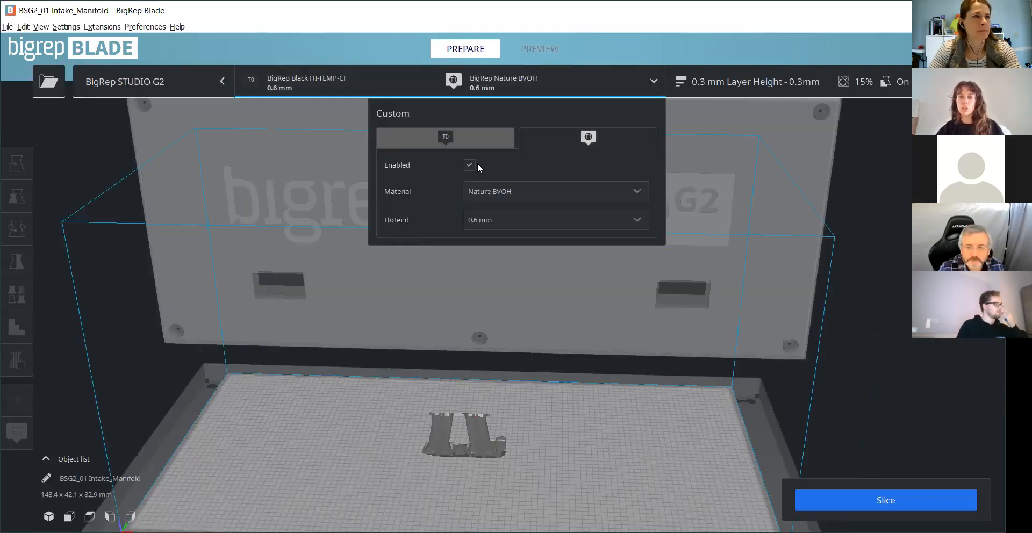
pyautogui.click(469, 165)
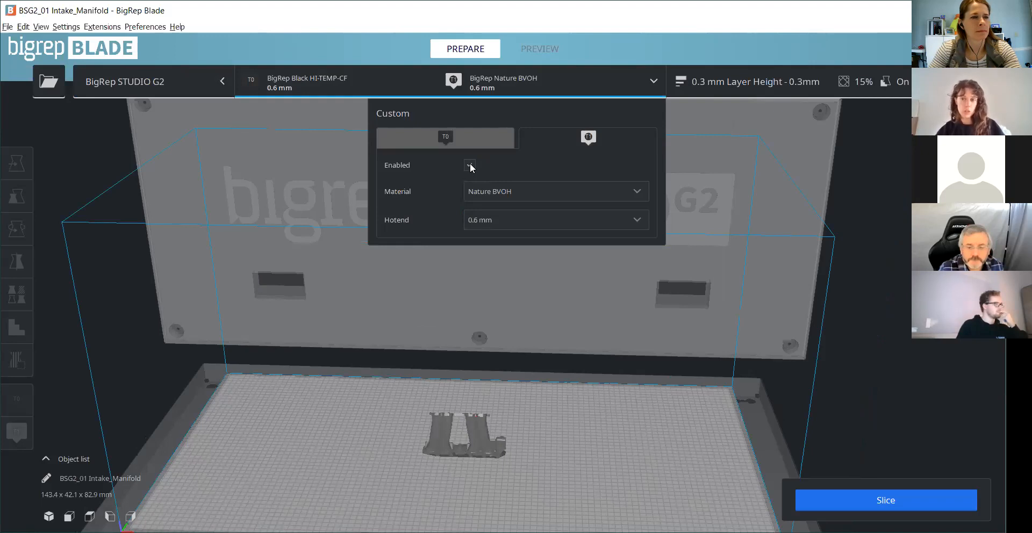
pyautogui.click(470, 166)
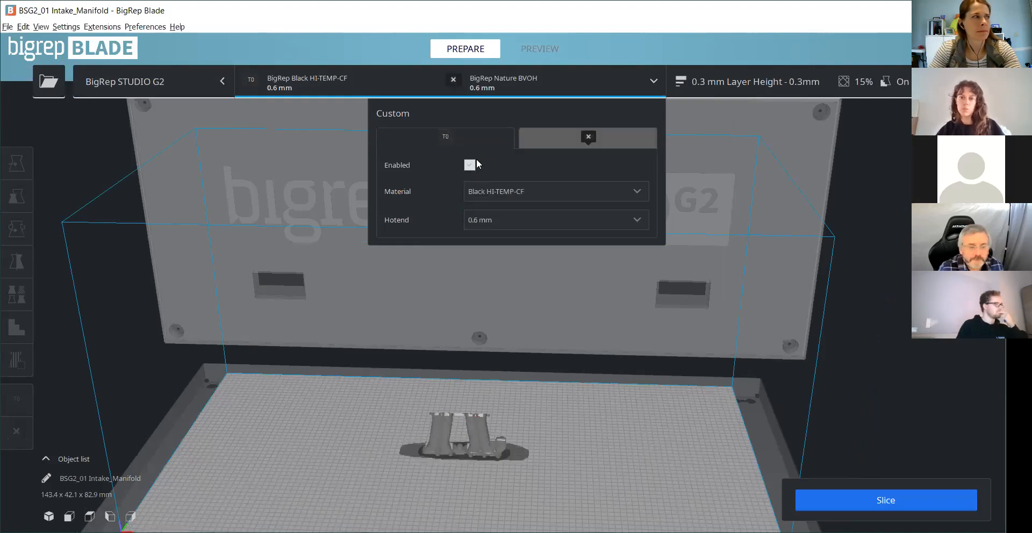
pyautogui.scroll(-3, 545, 384)
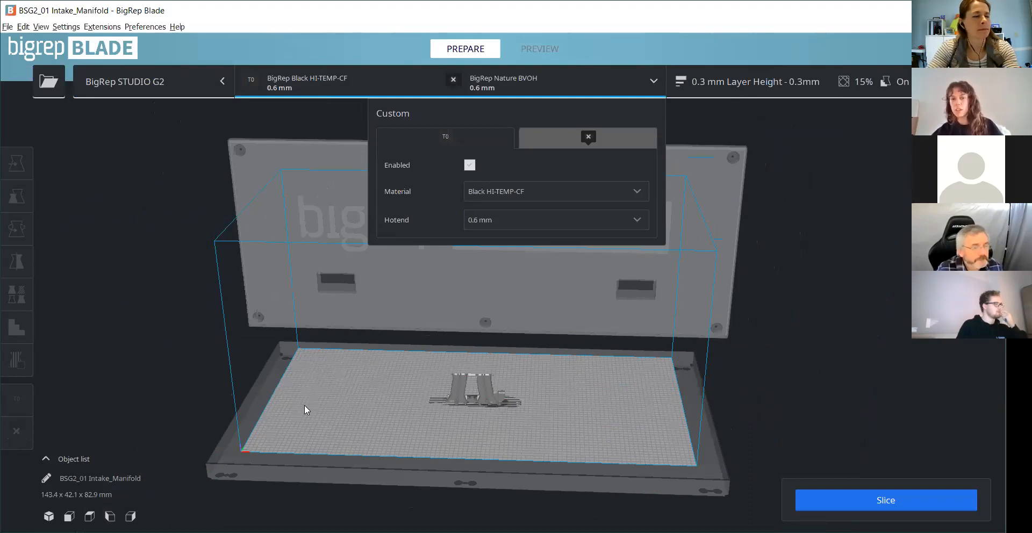
pyautogui.click(563, 134)
pyautogui.click(470, 165)
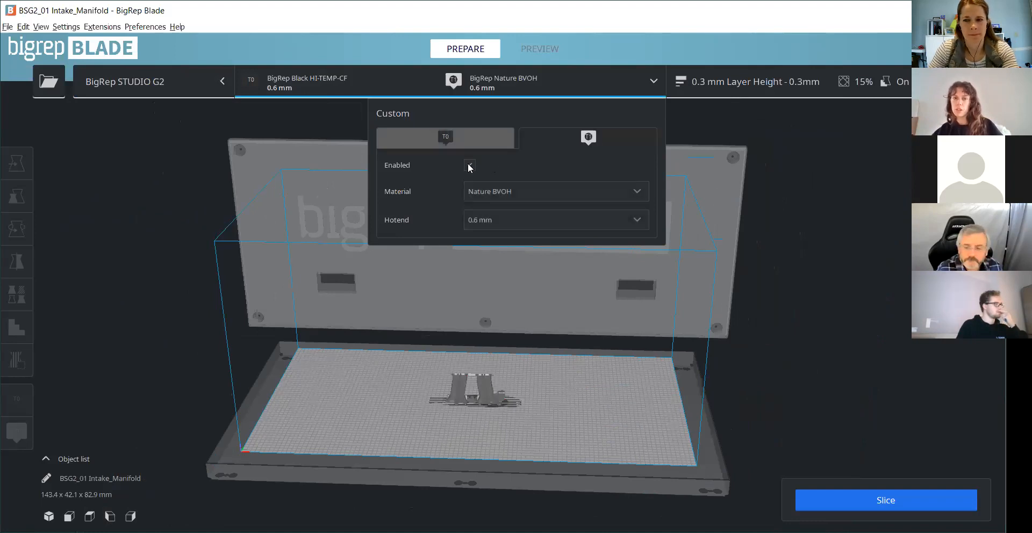
# - Select the default 0.3 mm Layer Height print profile and discard the customized profile settings
pyautogui.click(764, 108)
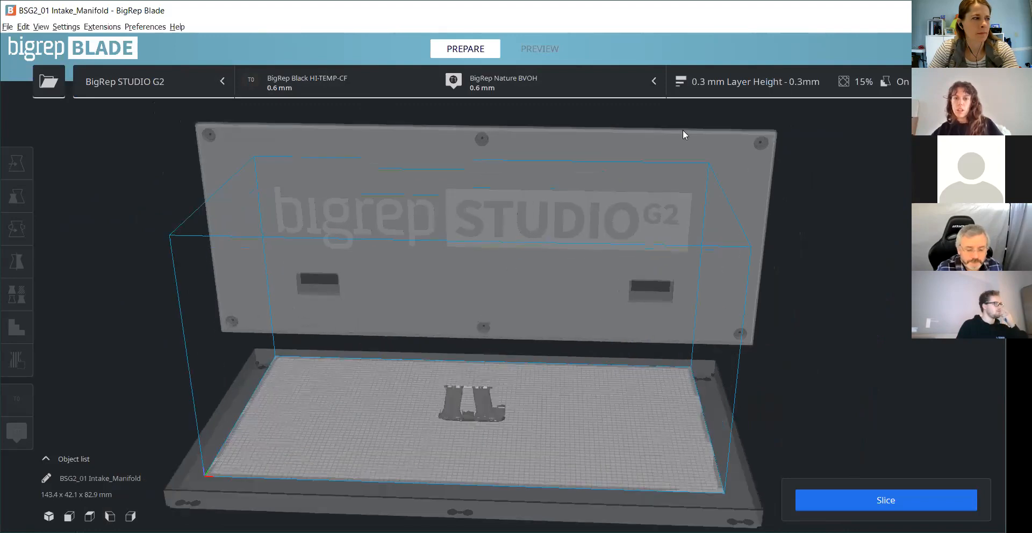
pyautogui.click(775, 83)
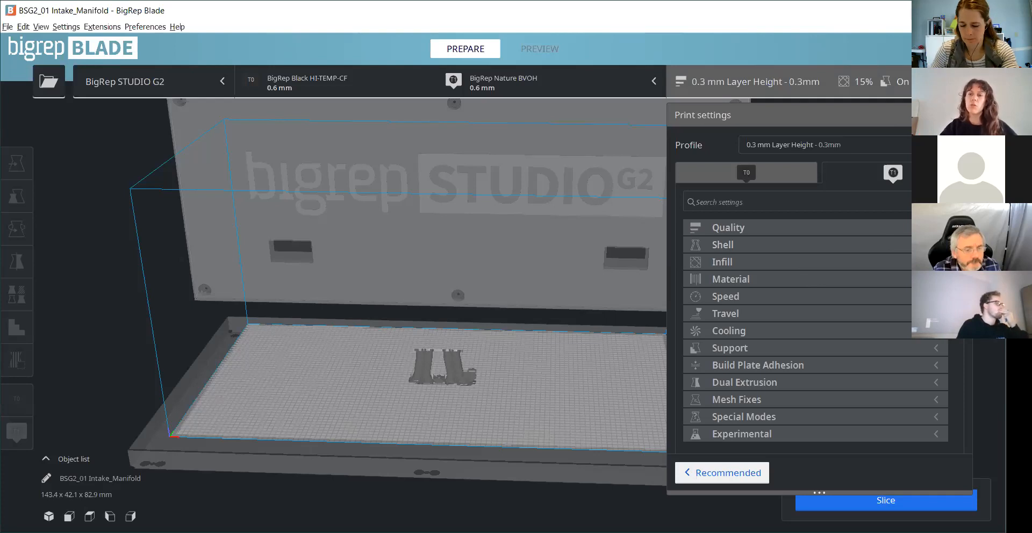
pyautogui.click(811, 143)
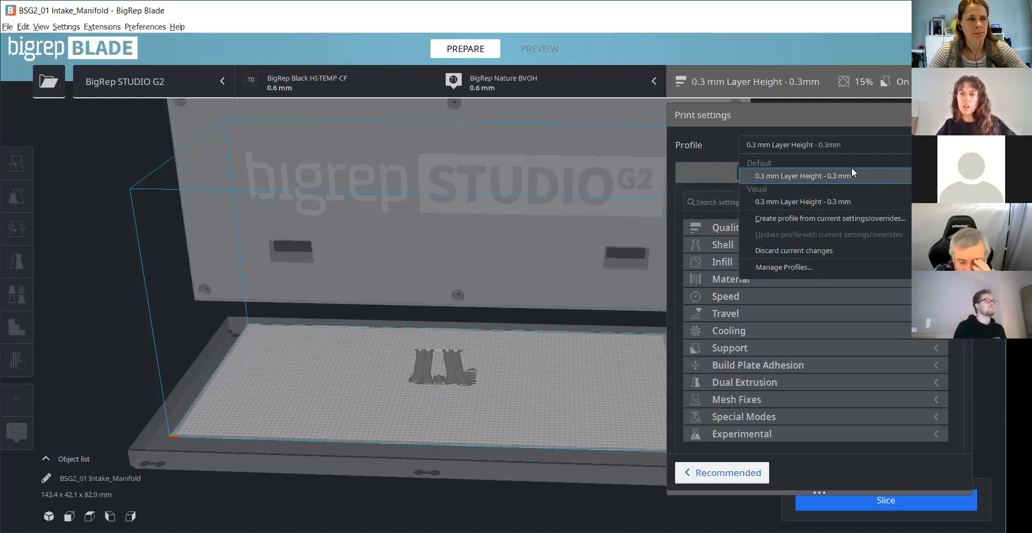
pyautogui.click(783, 177)
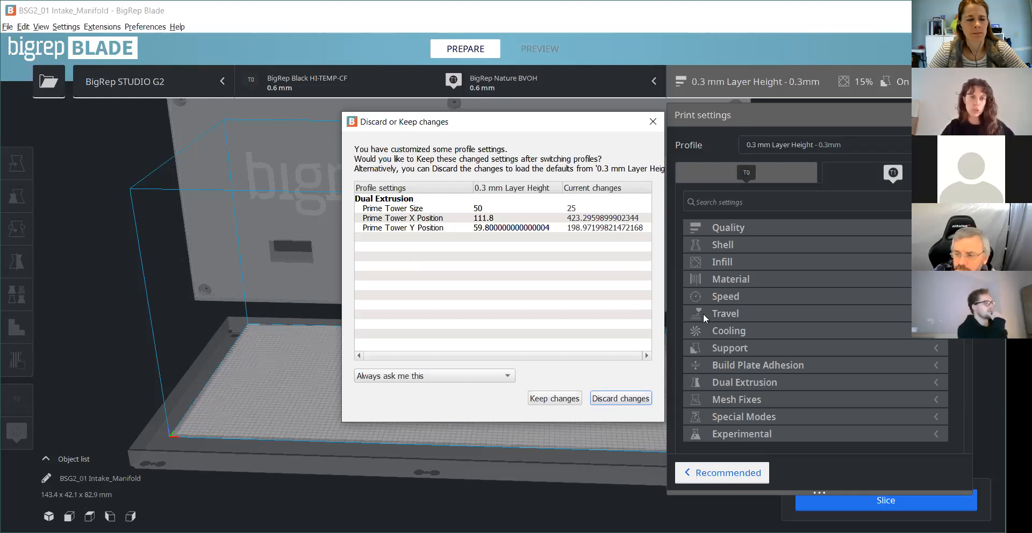
pyautogui.click(833, 135)
pyautogui.click(829, 148)
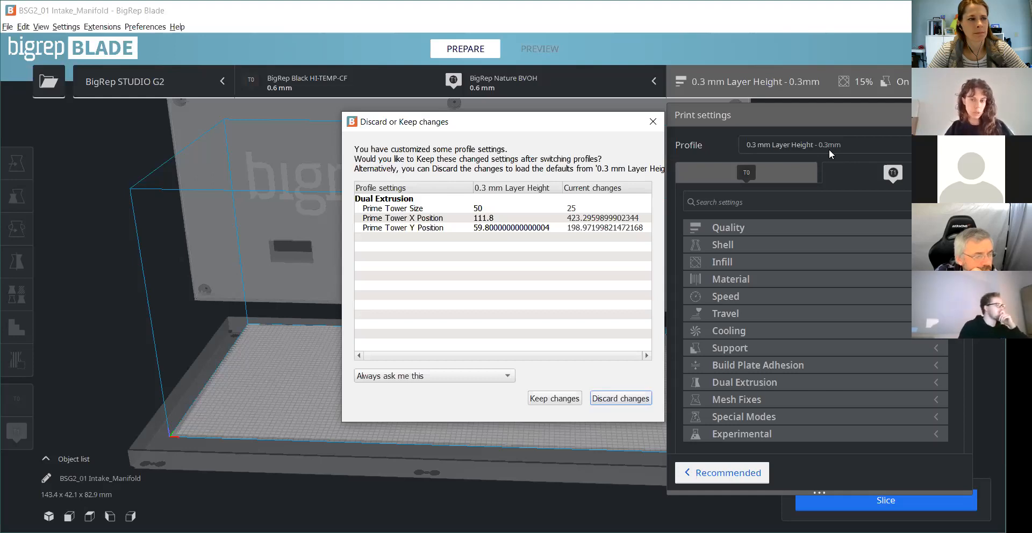
pyautogui.click(612, 400)
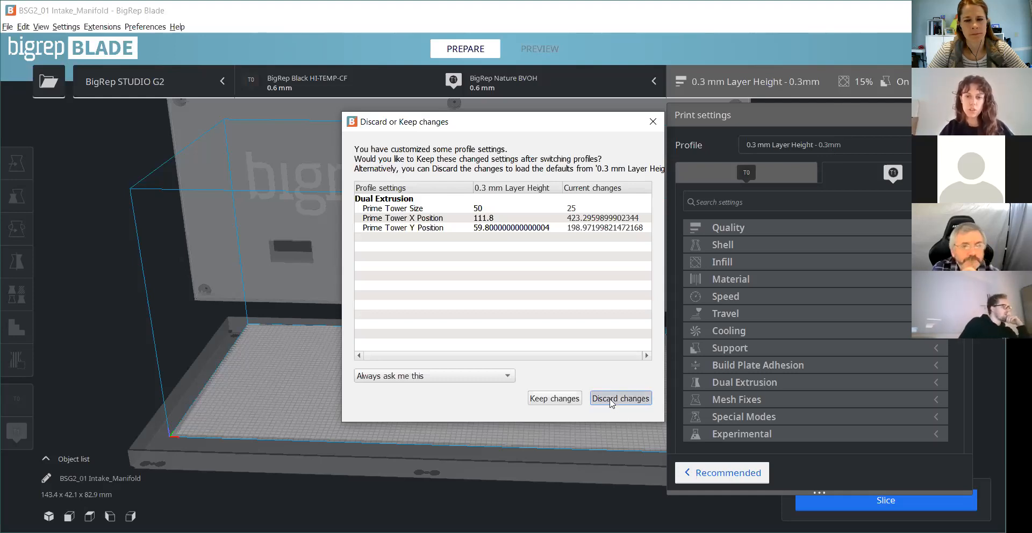
# - Close the print settings and select the intake manifold on the build plate
pyautogui.scroll(-3, 472, 407)
pyautogui.scroll(1, 523, 259)
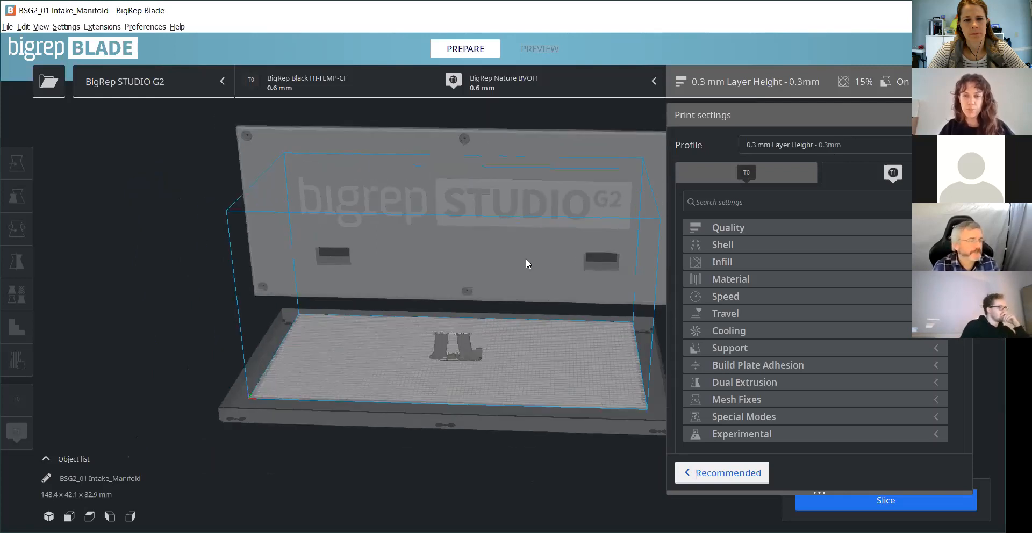
pyautogui.scroll(1, 486, 440)
pyautogui.scroll(4, 486, 439)
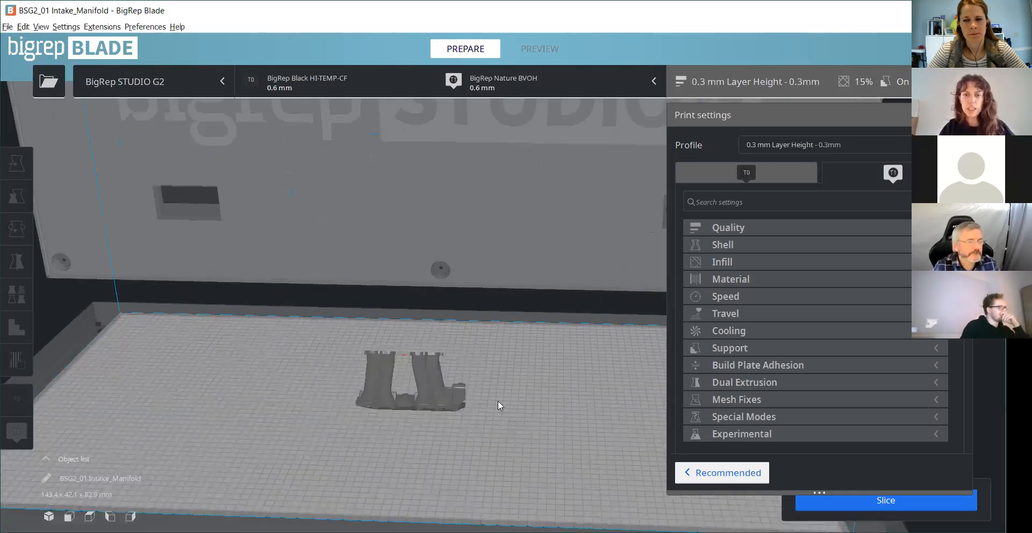
pyautogui.moveTo(498, 401); pyautogui.dragTo(486, 363, button='middle')
pyautogui.moveTo(485, 362); pyautogui.dragTo(490, 306, button='right')
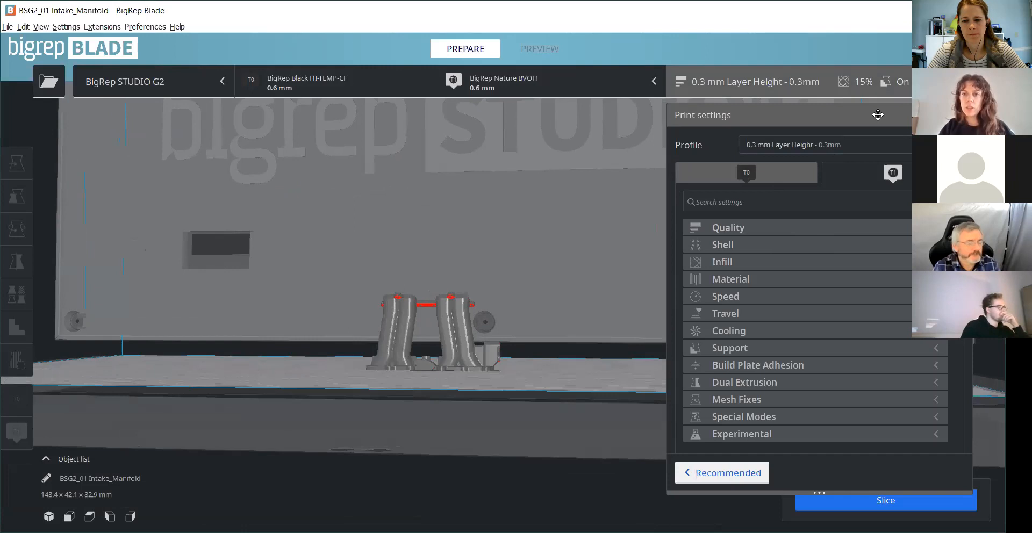
pyautogui.click(188, 121)
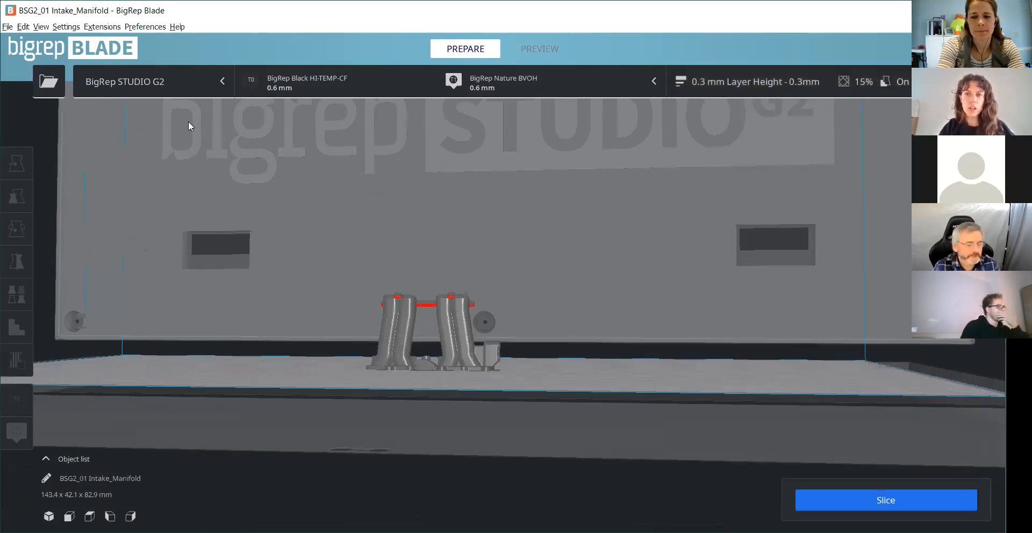
pyautogui.click(437, 306)
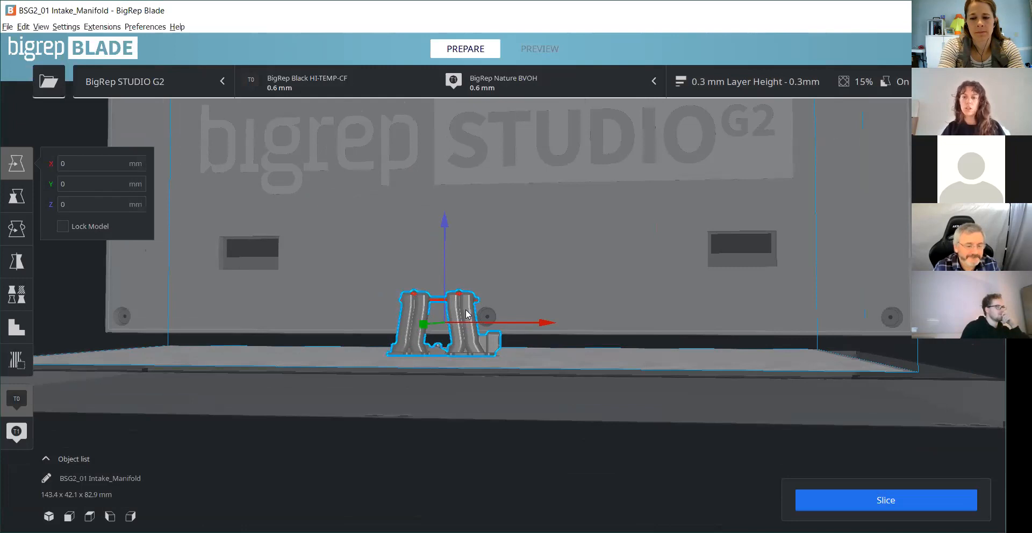
pyautogui.scroll(-1, 327, 293)
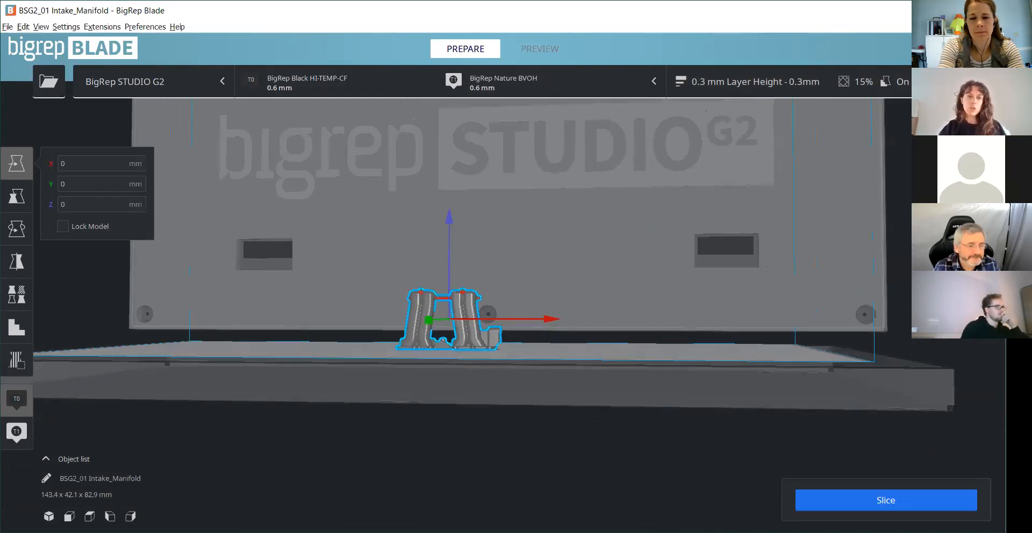
# - Try scaling the intake manifold uniformly to 2540% and to 1000%
pyautogui.click(17, 196)
pyautogui.write('2540')
pyautogui.click(177, 217)
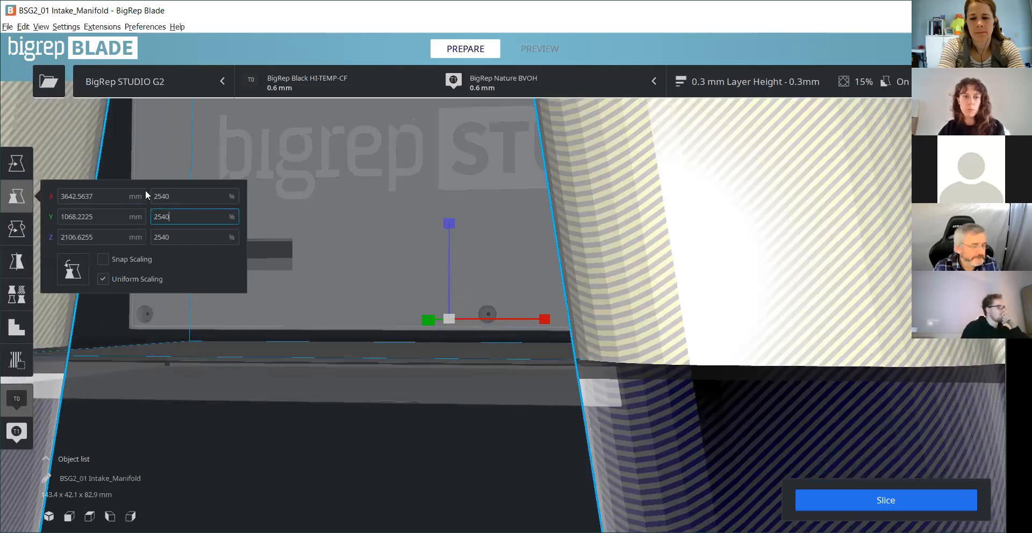
pyautogui.doubleClick(161, 196)
pyautogui.write('100')
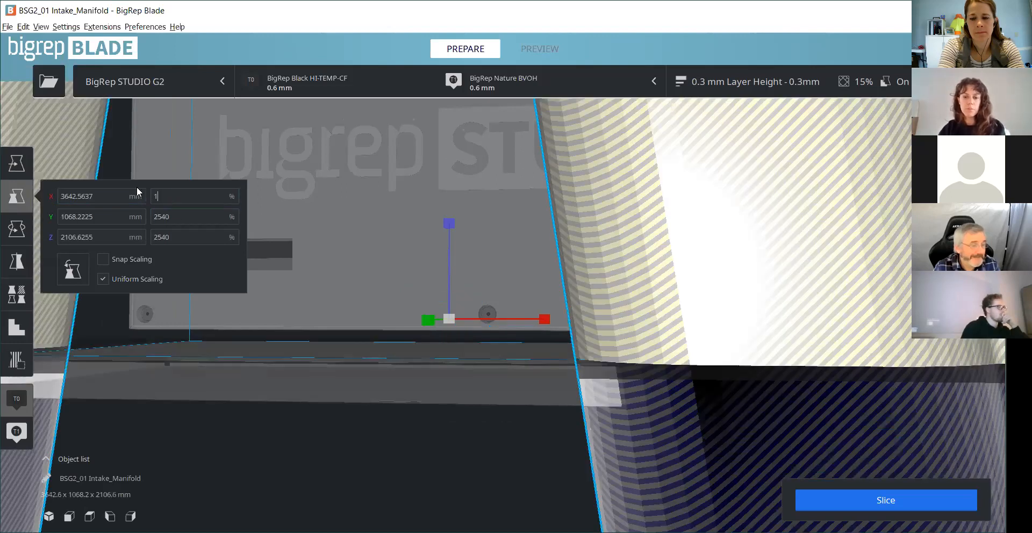
pyautogui.write('00')
pyautogui.click(173, 211)
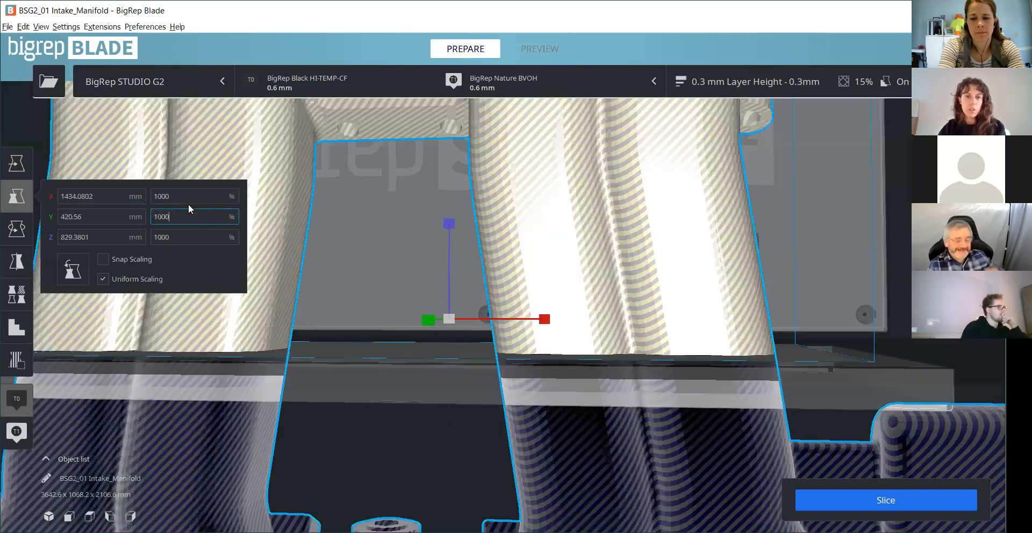
# - Scale the intake manifold uniformly to 500%
pyautogui.moveTo(154, 194); pyautogui.dragTo(133, 189)
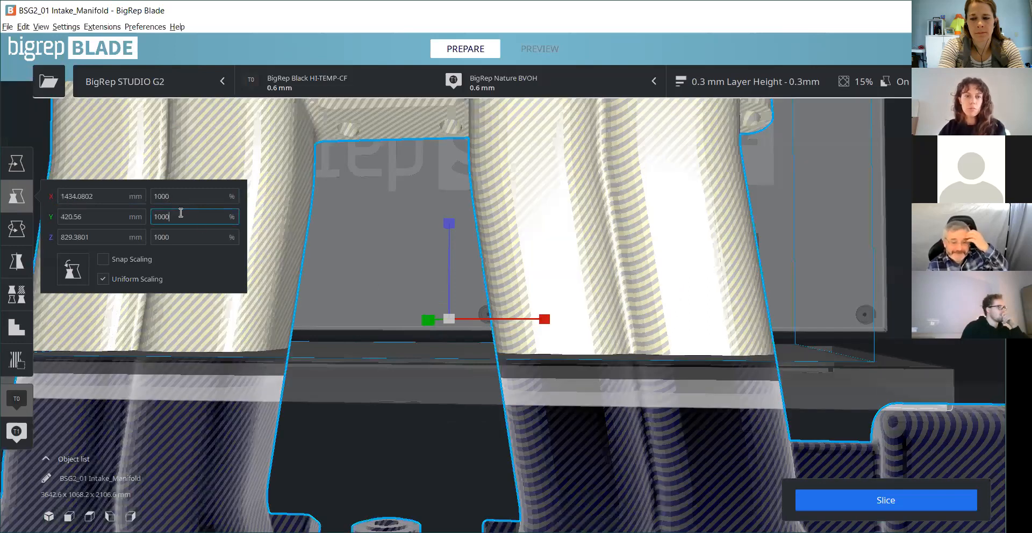
pyautogui.write('5000')
pyautogui.press('BackSpace')
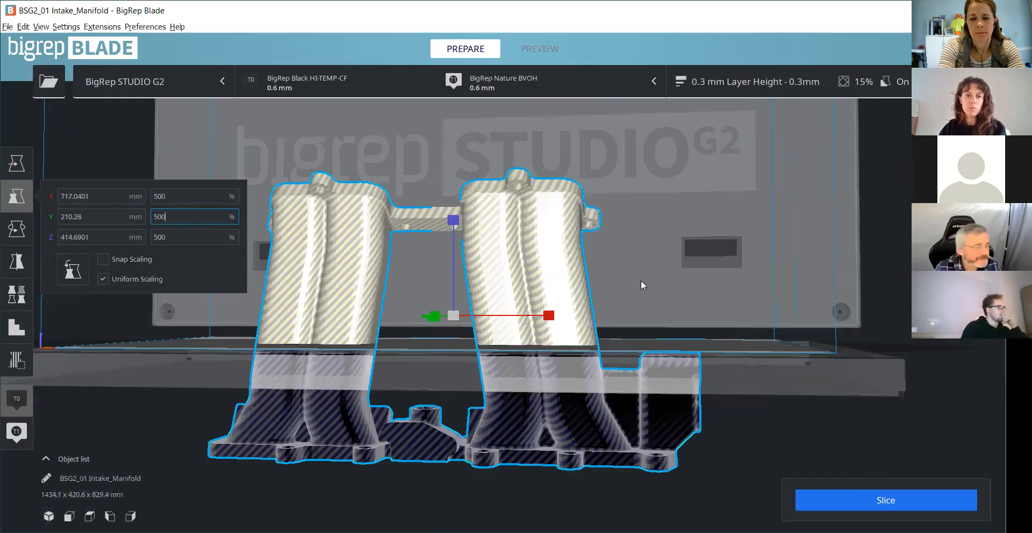
pyautogui.scroll(-5, 642, 281)
pyautogui.moveTo(642, 281); pyautogui.dragTo(92, 213, button='right')
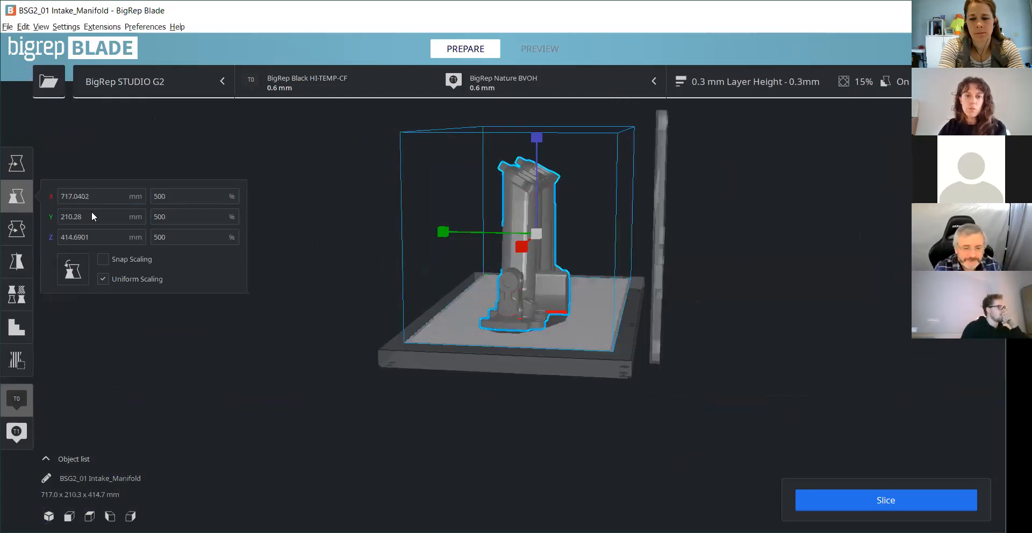
# - Examine the enlarged intake manifold from several sides, including the areas highlighted as overhangs
pyautogui.moveTo(472, 324); pyautogui.dragTo(351, 186, button='right')
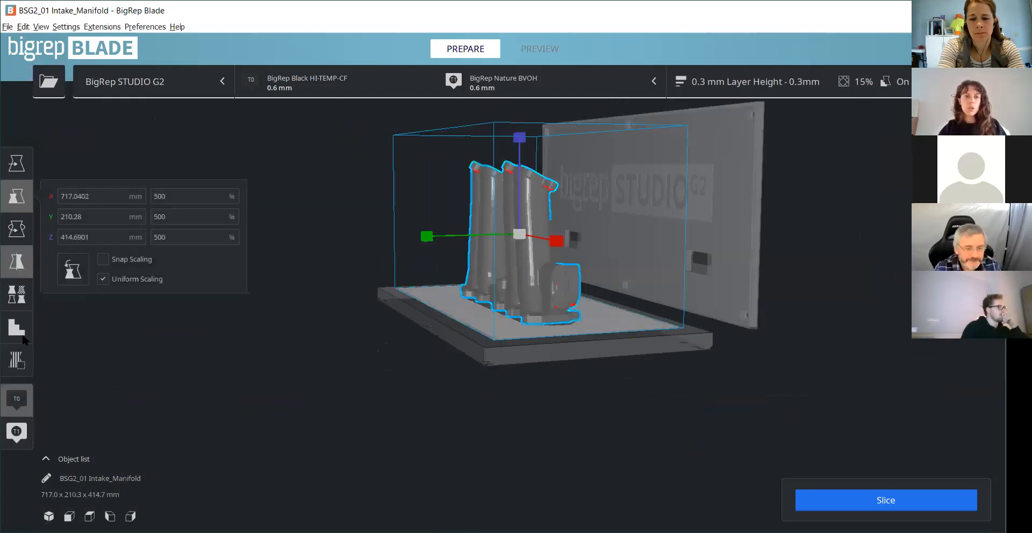
pyautogui.click(80, 143)
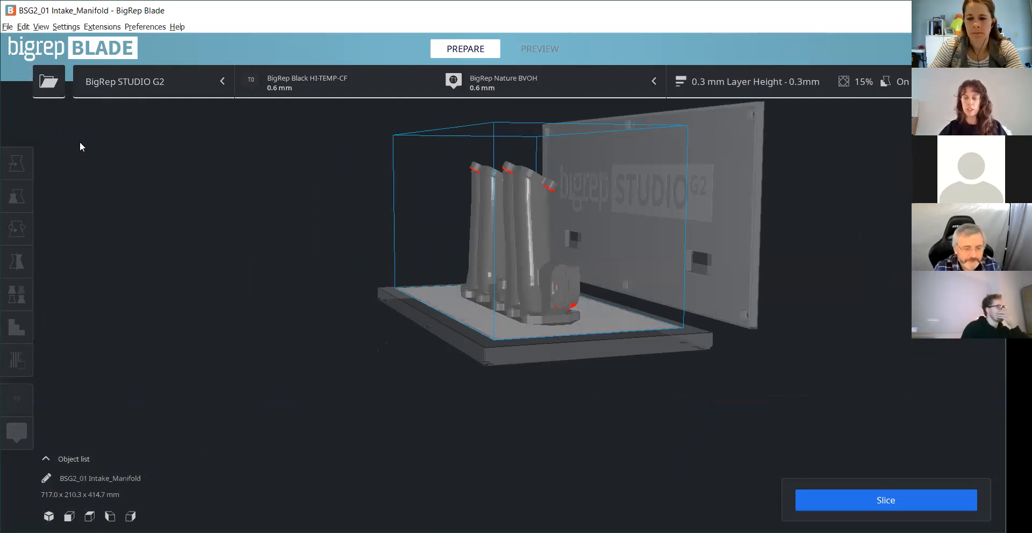
pyautogui.scroll(3, 559, 262)
pyautogui.moveTo(477, 355); pyautogui.dragTo(672, 247, button='right')
pyautogui.click(582, 314)
pyautogui.press('r')
pyautogui.moveTo(391, 172); pyautogui.dragTo(493, 156)
pyautogui.click(651, 381)
pyautogui.moveTo(546, 237); pyautogui.dragTo(519, 244, button='right')
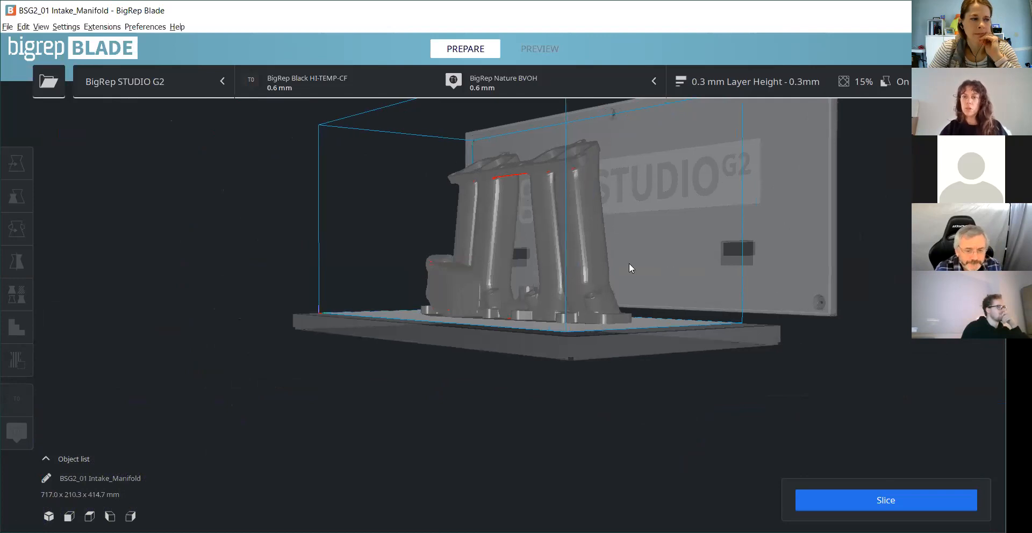
pyautogui.moveTo(772, 252); pyautogui.dragTo(753, 272, button='middle')
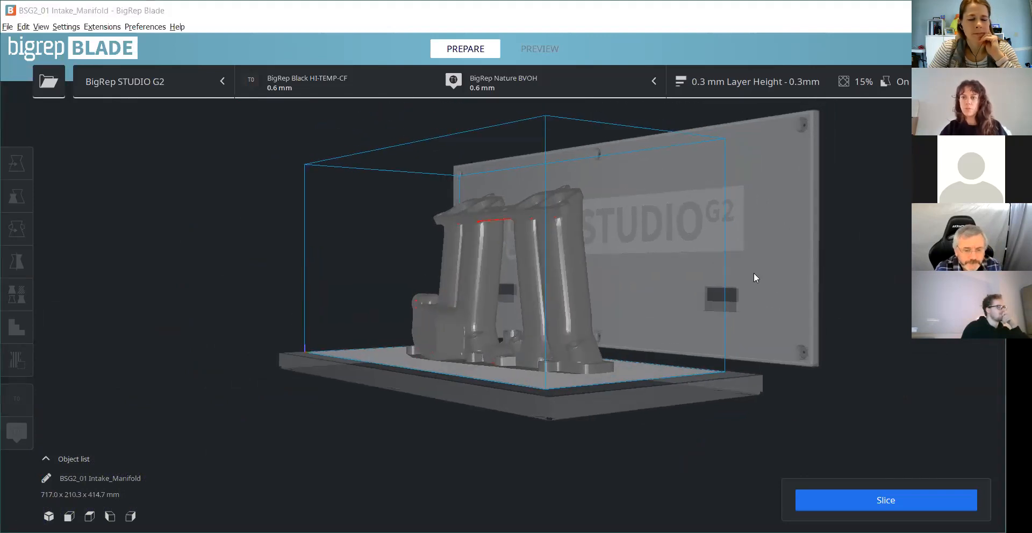
pyautogui.moveTo(753, 272); pyautogui.dragTo(601, 181, button='right')
pyautogui.scroll(4, 686, 192)
# - Select the intake manifold and tilt it about the X axis with Snap Rotation on
pyautogui.click(599, 181)
pyautogui.scroll(-3, 687, 213)
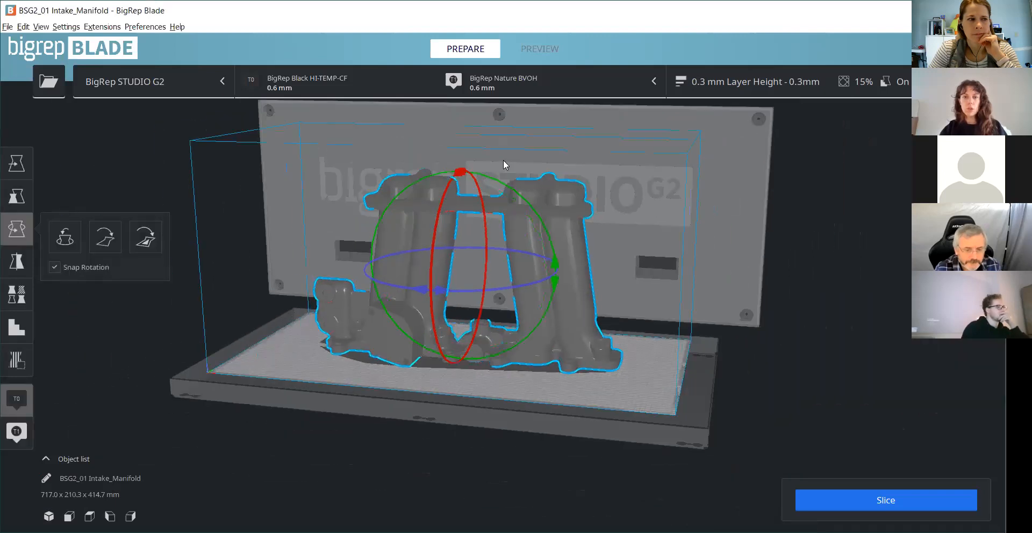
pyautogui.moveTo(503, 159); pyautogui.dragTo(419, 196, button='right')
pyautogui.scroll(3, 33, 245)
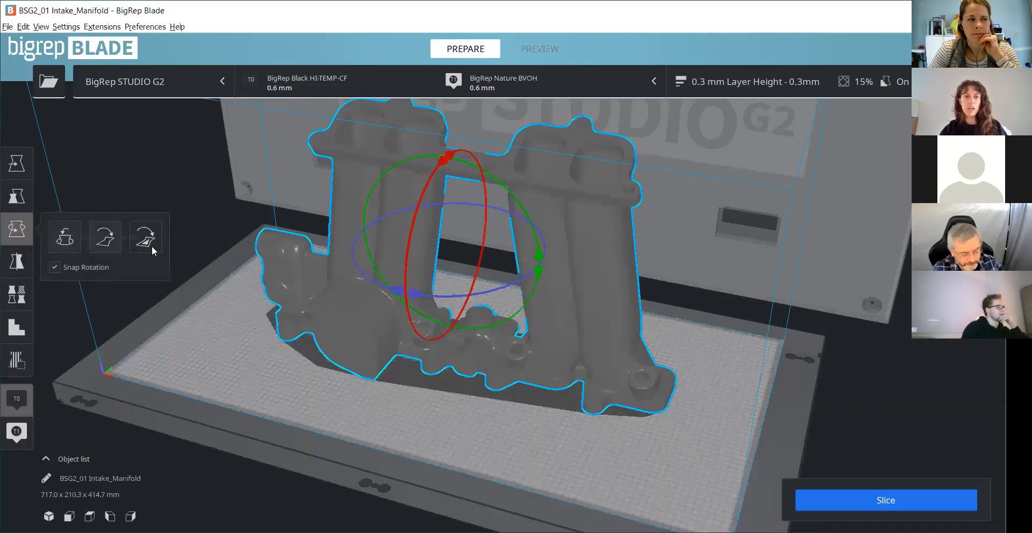
pyautogui.moveTo(498, 294); pyautogui.dragTo(548, 134, button='right')
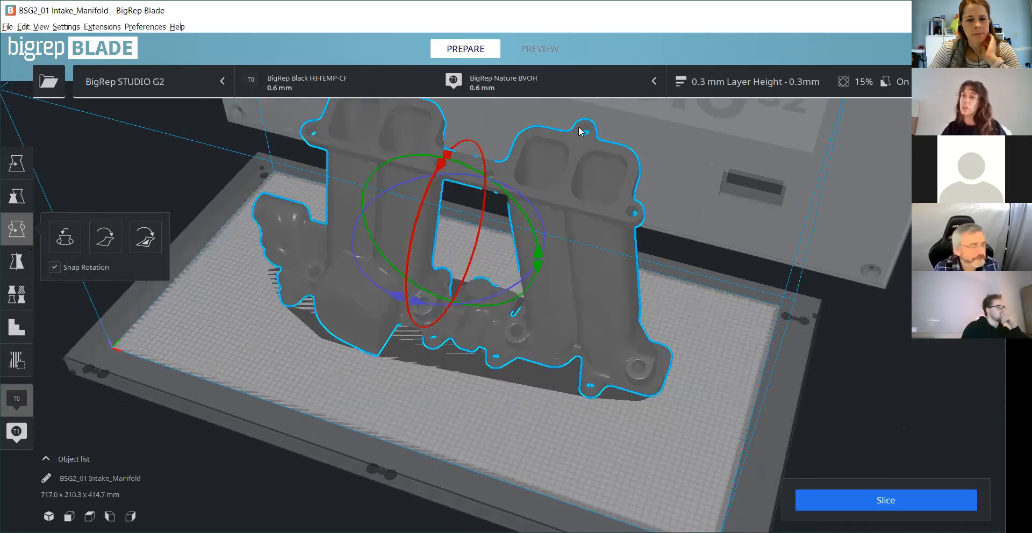
pyautogui.moveTo(412, 209); pyautogui.dragTo(466, 126)
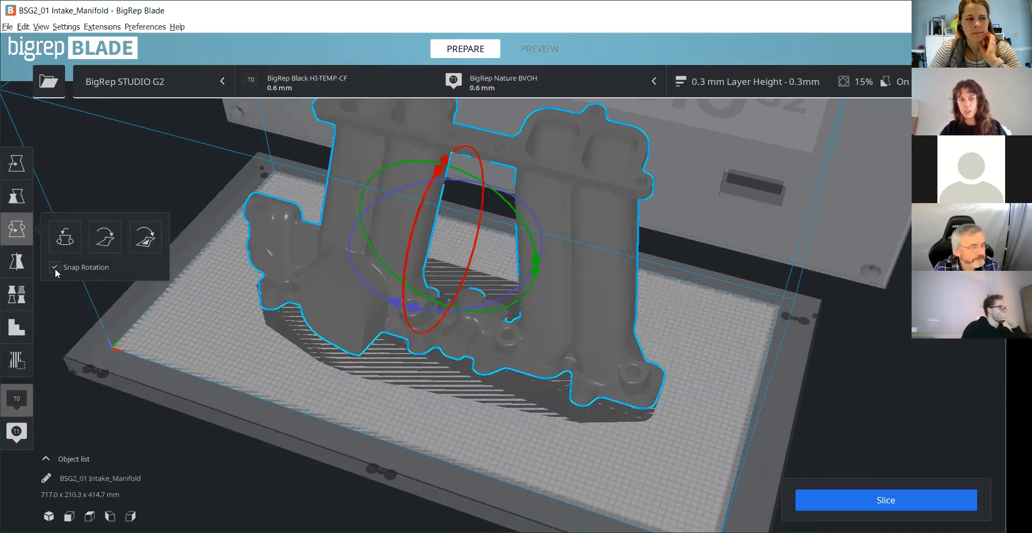
pyautogui.scroll(-1, 205, 295)
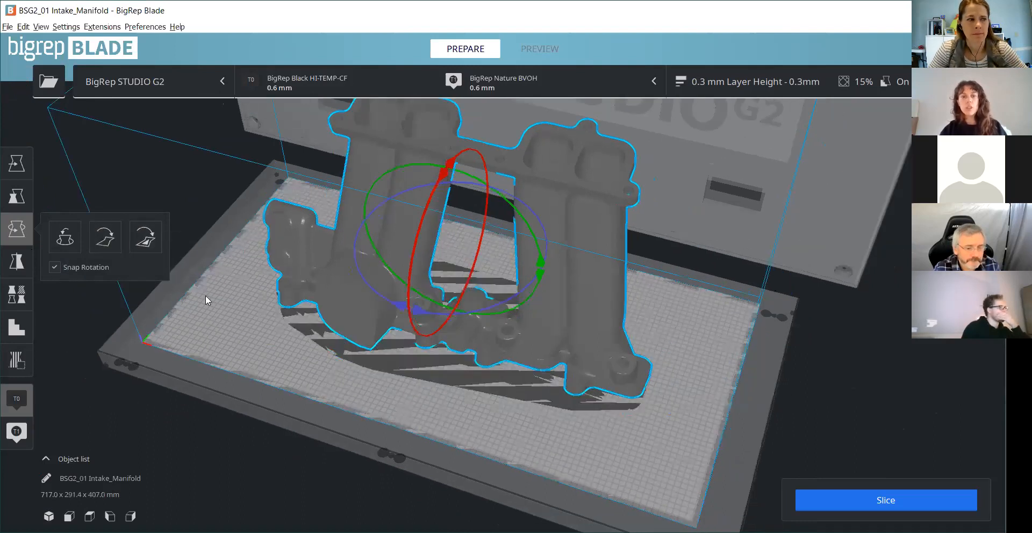
pyautogui.scroll(-2, 183, 269)
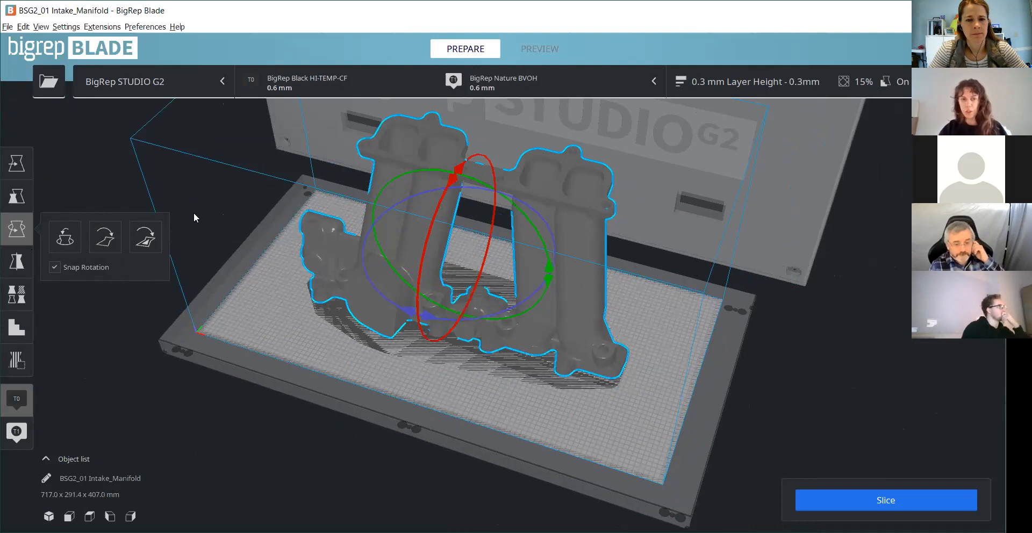
# - Align a face on the intake manifold's lower flange to the build plate
pyautogui.click(145, 236)
pyautogui.click(515, 161)
pyautogui.scroll(1, 516, 160)
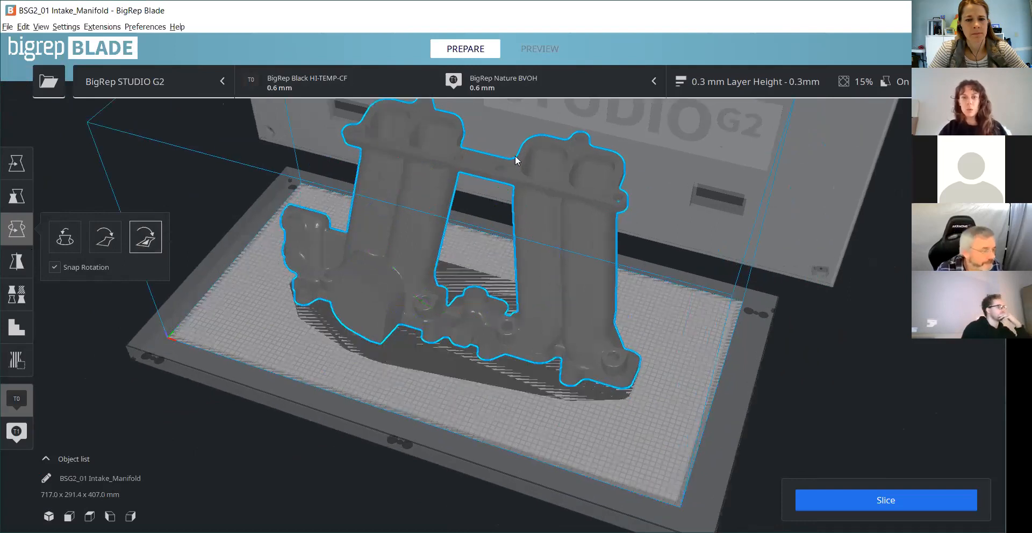
pyautogui.scroll(1, 515, 156)
pyautogui.click(635, 354)
pyautogui.scroll(-3, 557, 277)
pyautogui.moveTo(617, 409); pyautogui.dragTo(542, 310, button='right')
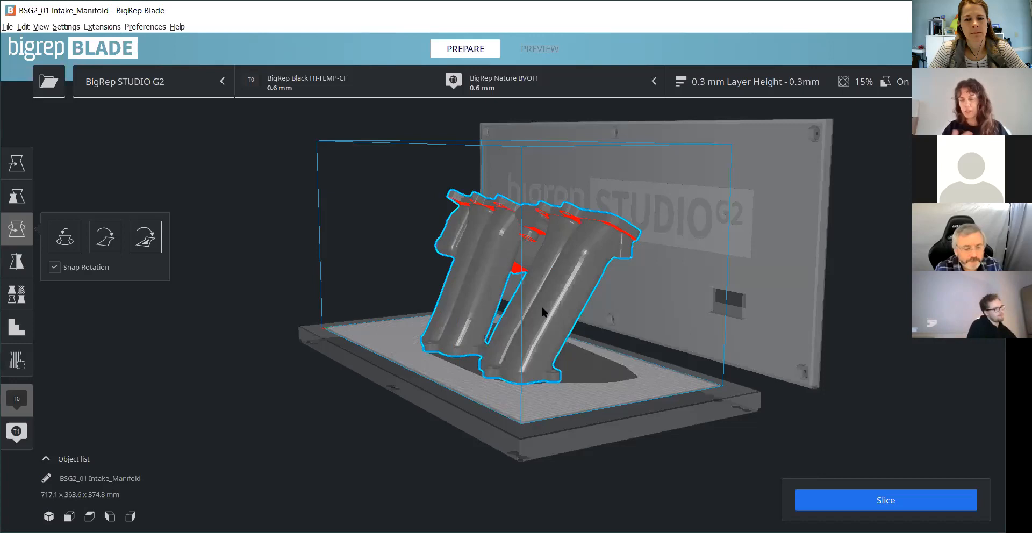
pyautogui.scroll(3, 601, 306)
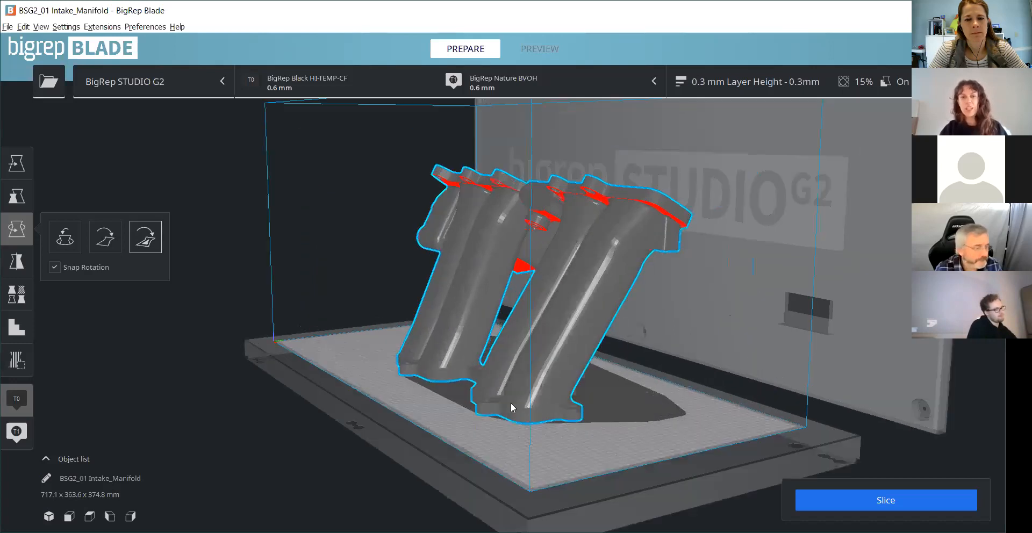
# - Align another face of the intake manifold to the build plate so the model stands upright on its base
pyautogui.moveTo(605, 244); pyautogui.dragTo(505, 265, button='right')
pyautogui.moveTo(233, 255); pyautogui.dragTo(156, 232, button='right')
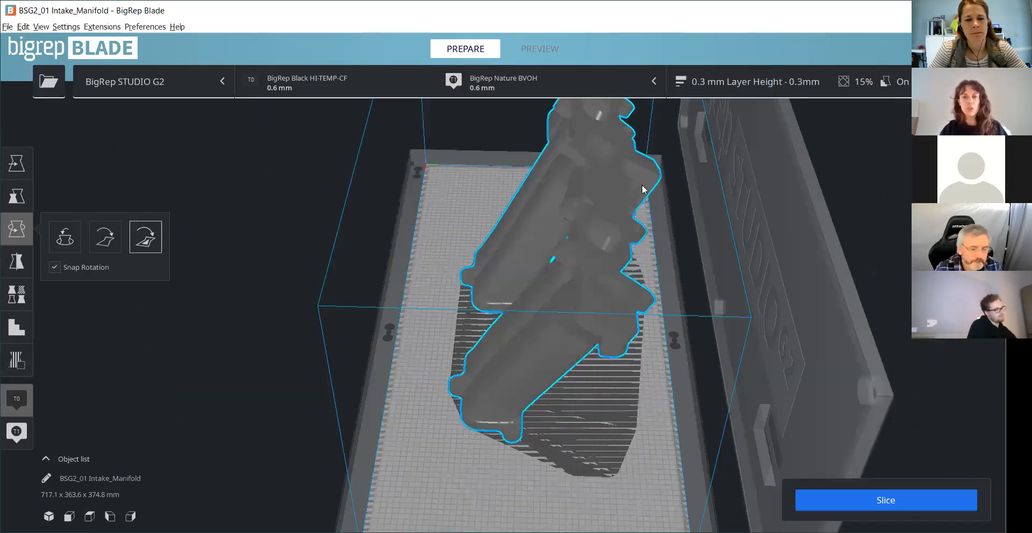
pyautogui.moveTo(642, 189); pyautogui.dragTo(610, 195, button='right')
pyautogui.click(609, 196)
pyautogui.scroll(-3, 367, 369)
pyautogui.moveTo(366, 369); pyautogui.dragTo(638, 302, button='right')
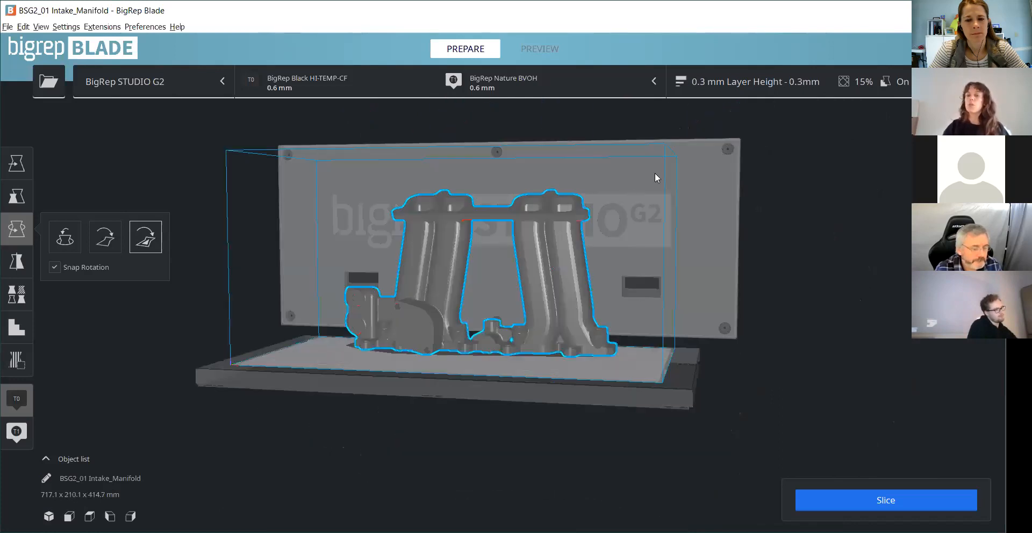
pyautogui.moveTo(628, 370); pyautogui.dragTo(626, 421, button='right')
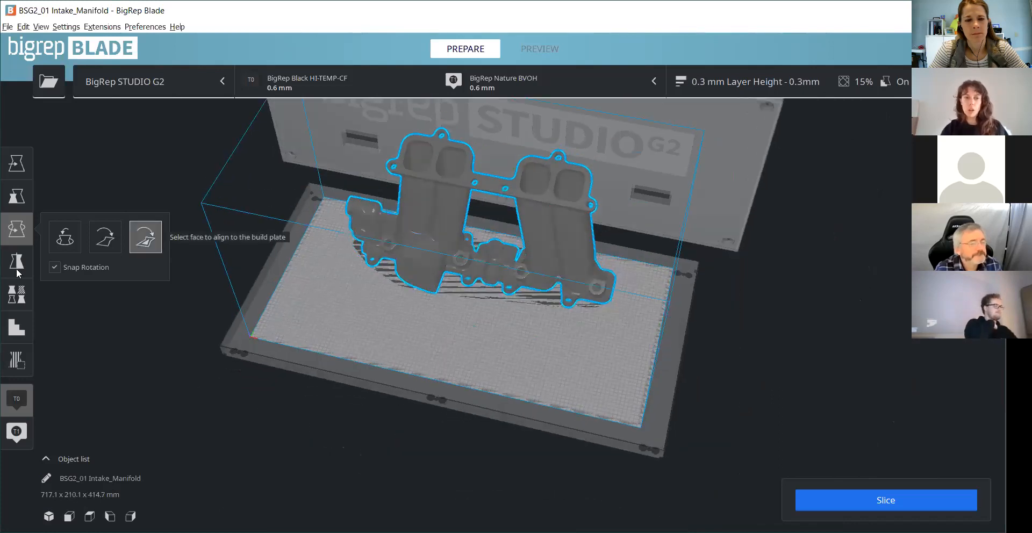
# - Move the intake manifold on the build plate to about X 10 mm and Y 22 mm
pyautogui.click(16, 196)
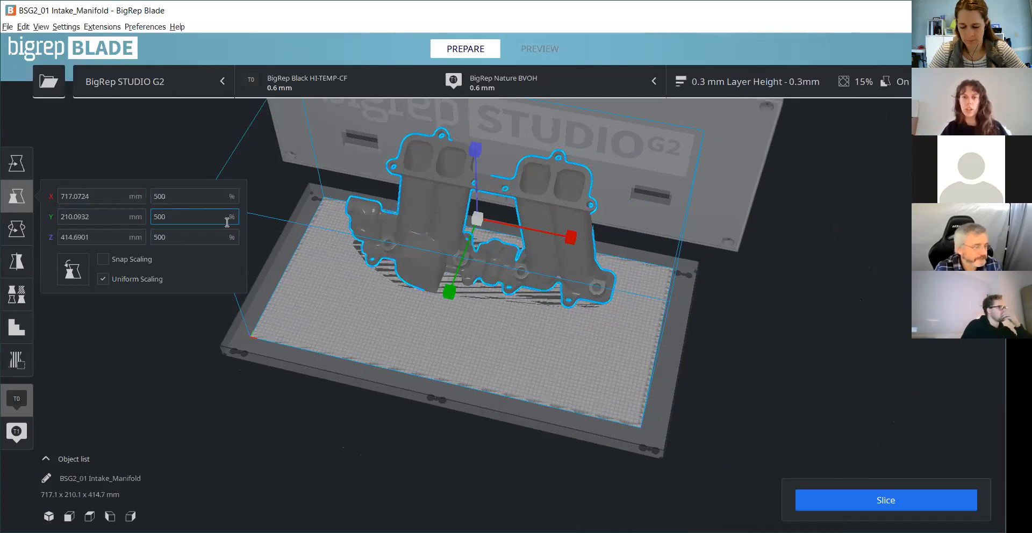
pyautogui.scroll(-2, 698, 398)
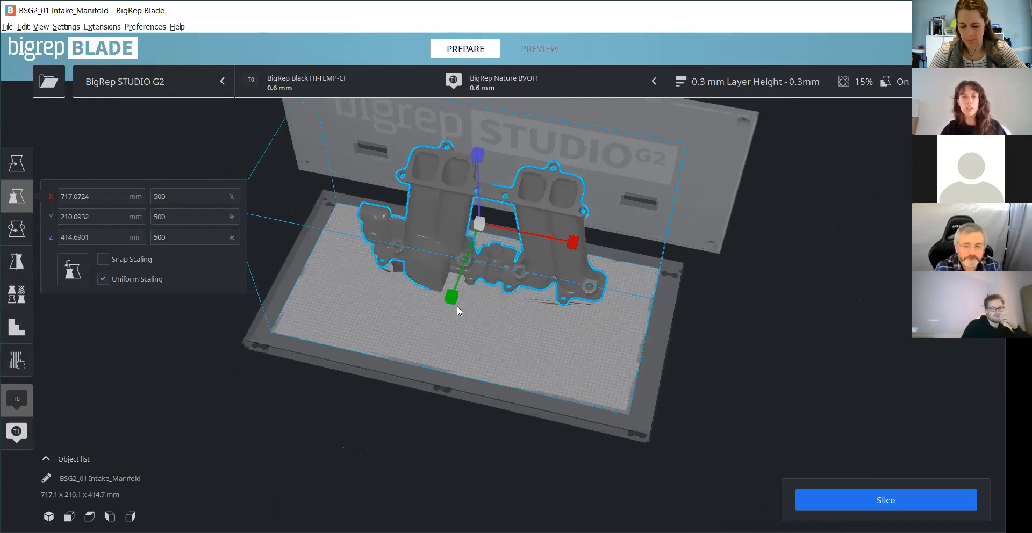
pyautogui.click(16, 164)
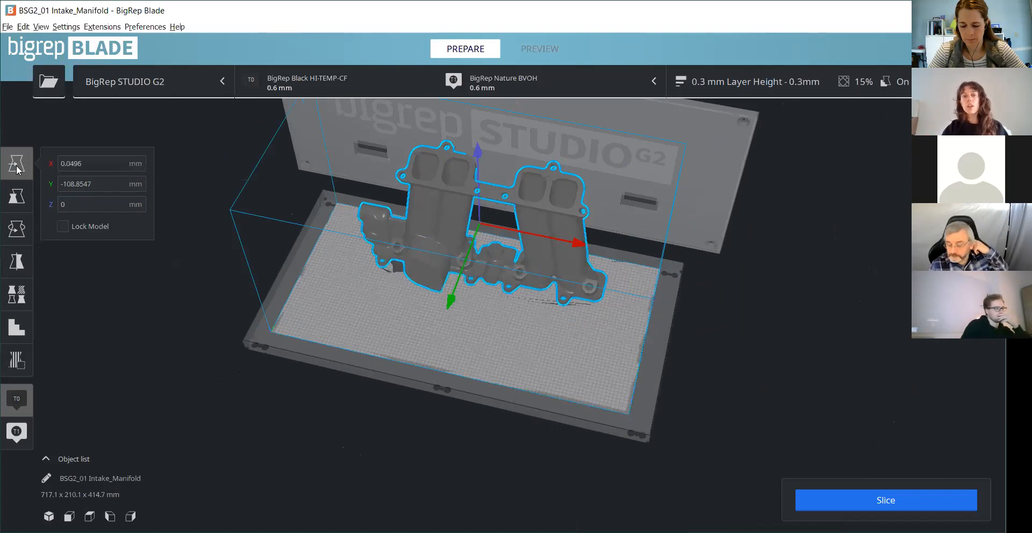
pyautogui.moveTo(451, 301); pyautogui.dragTo(437, 337)
pyautogui.moveTo(562, 280)
pyautogui.mouseDown()
pyautogui.moveTo(591, 288)
pyautogui.moveTo(557, 284)
pyautogui.mouseUp()
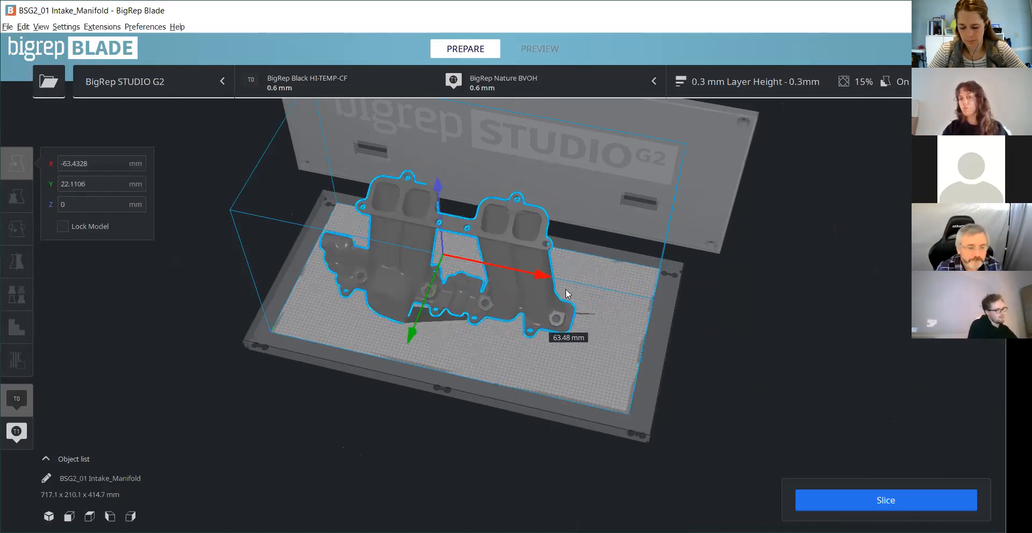
pyautogui.moveTo(466, 191)
pyautogui.mouseDown()
pyautogui.moveTo(466, 161)
pyautogui.moveTo(466, 202)
pyautogui.mouseUp()
# - Examine the intake manifold's highlighted overhangs from below and around the sides, including the upper flange and the runners
pyautogui.click(468, 348)
pyautogui.moveTo(513, 350); pyautogui.dragTo(472, 278, button='right')
pyautogui.moveTo(500, 326); pyautogui.dragTo(465, 237, button='right')
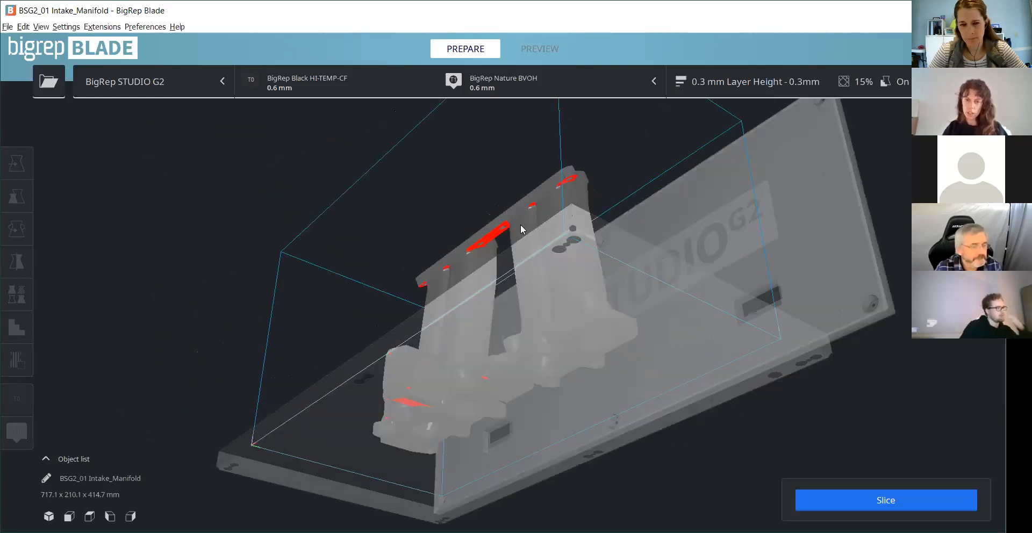
pyautogui.moveTo(506, 311); pyautogui.dragTo(468, 198, button='right')
pyautogui.click(468, 198)
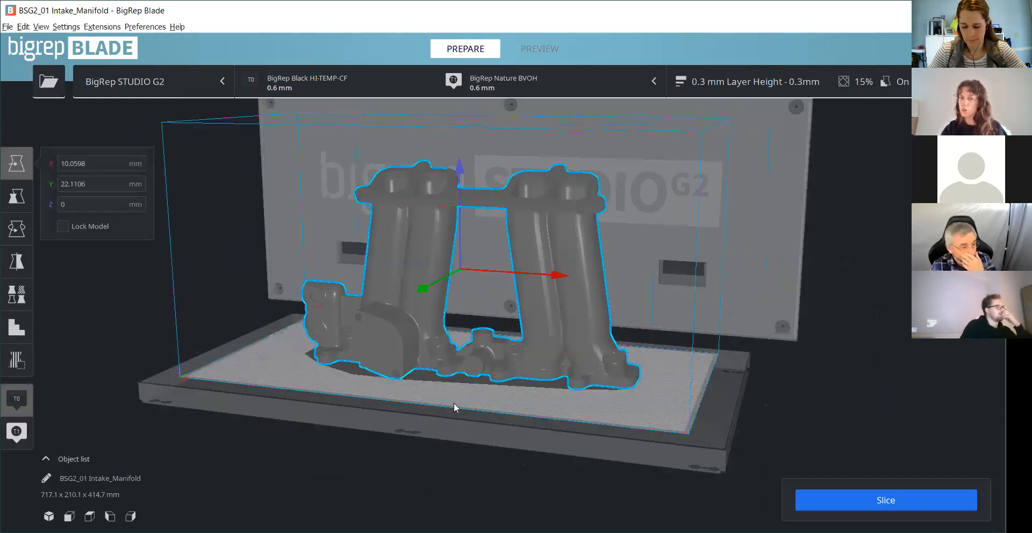
pyautogui.moveTo(546, 380); pyautogui.dragTo(447, 125, button='right')
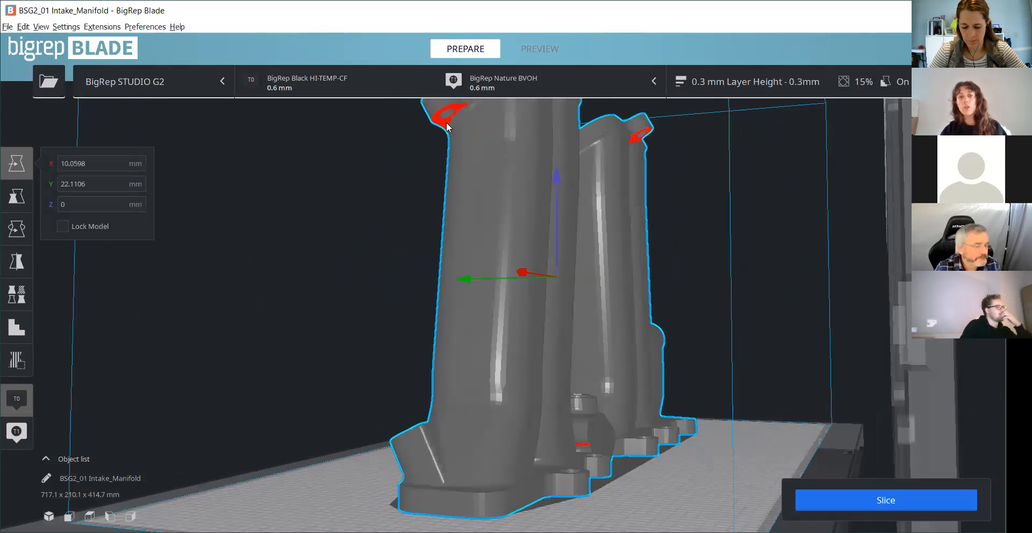
pyautogui.moveTo(480, 359); pyautogui.dragTo(616, 312, button='right')
pyautogui.moveTo(656, 257); pyautogui.dragTo(644, 301, button='right')
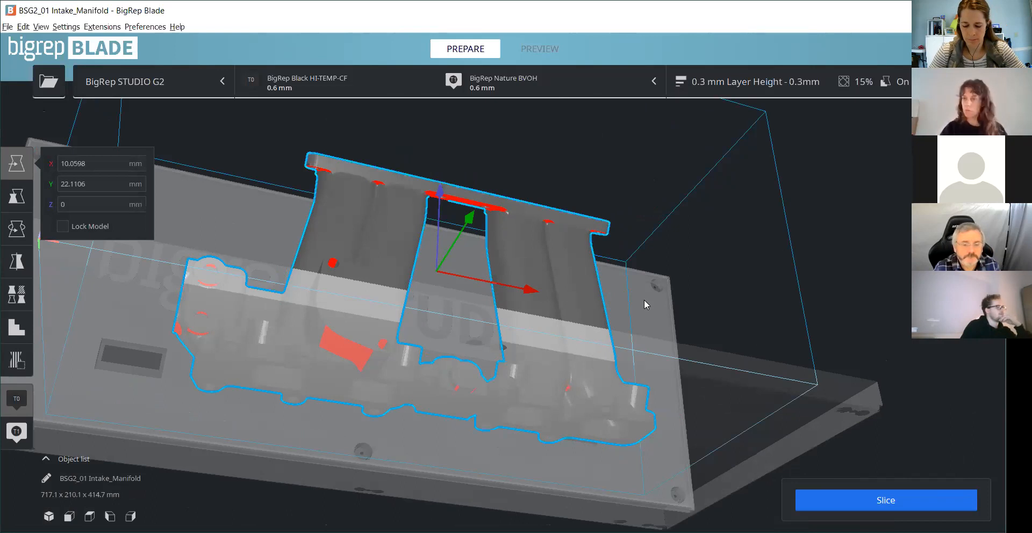
pyautogui.moveTo(642, 376); pyautogui.dragTo(344, 516, button='right')
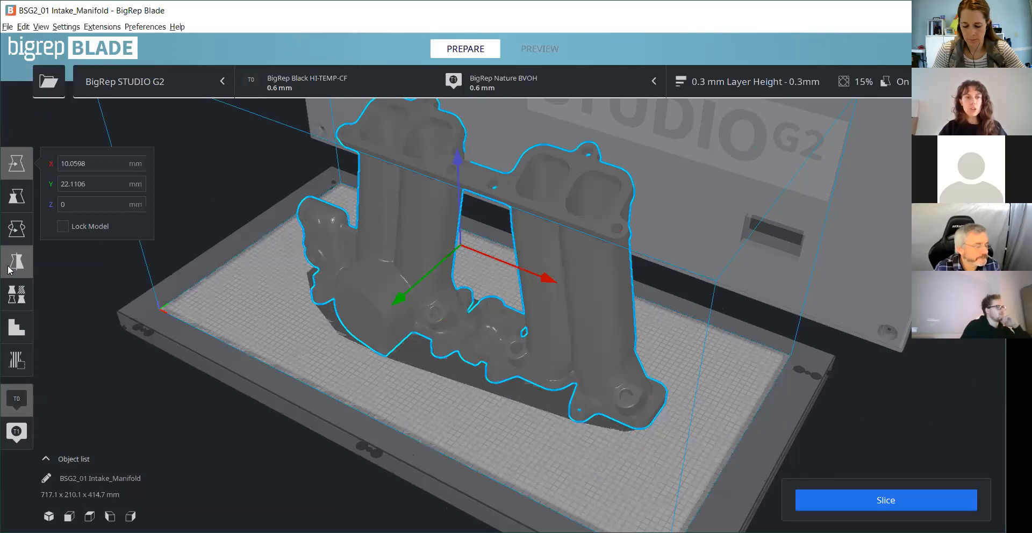
# - Mirror the intake manifold along the X axis, then mirror it back
pyautogui.click(18, 265)
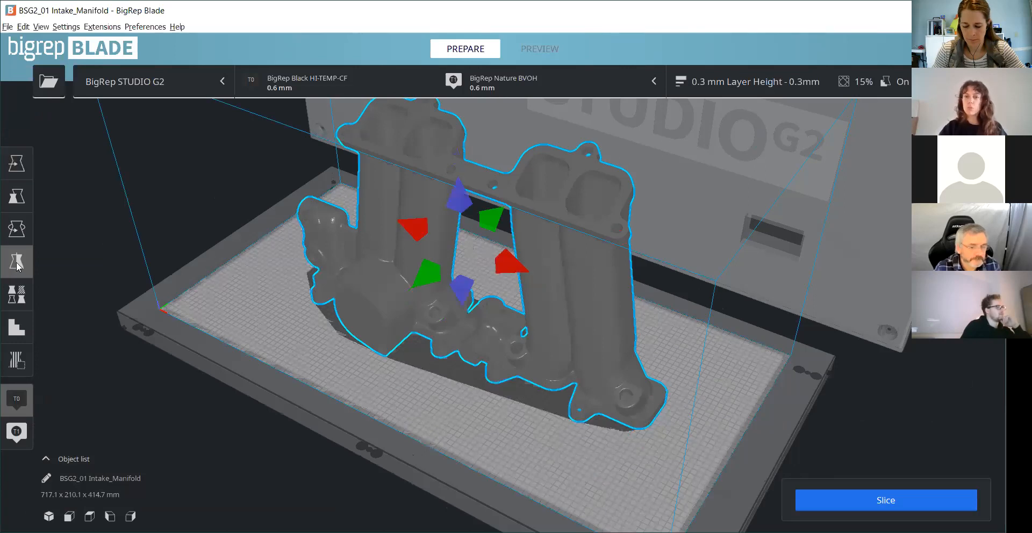
pyautogui.click(424, 230)
pyautogui.click(506, 257)
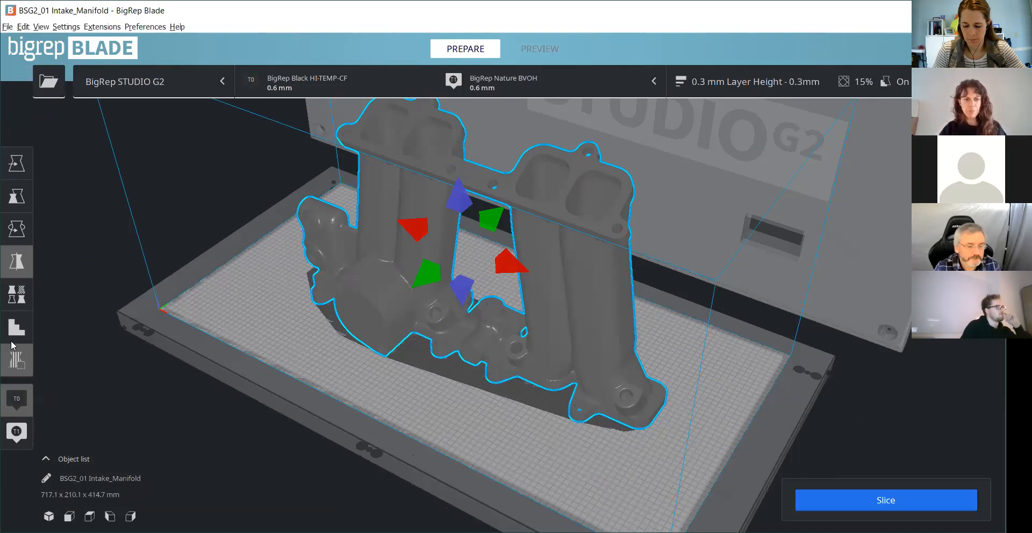
# - Place a support blocker at the upper hole of the large round flange on the intake manifold's front
pyautogui.click(17, 295)
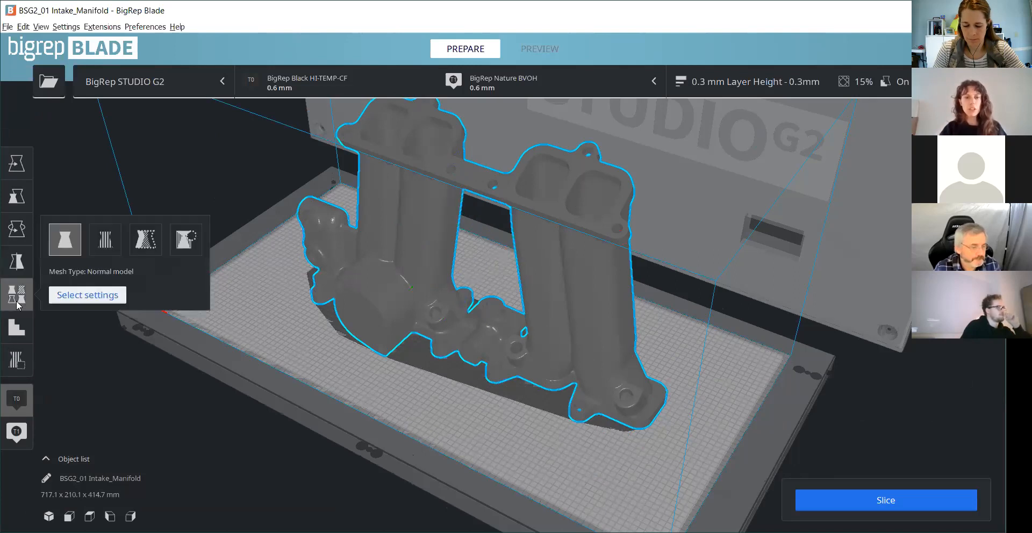
pyautogui.click(16, 360)
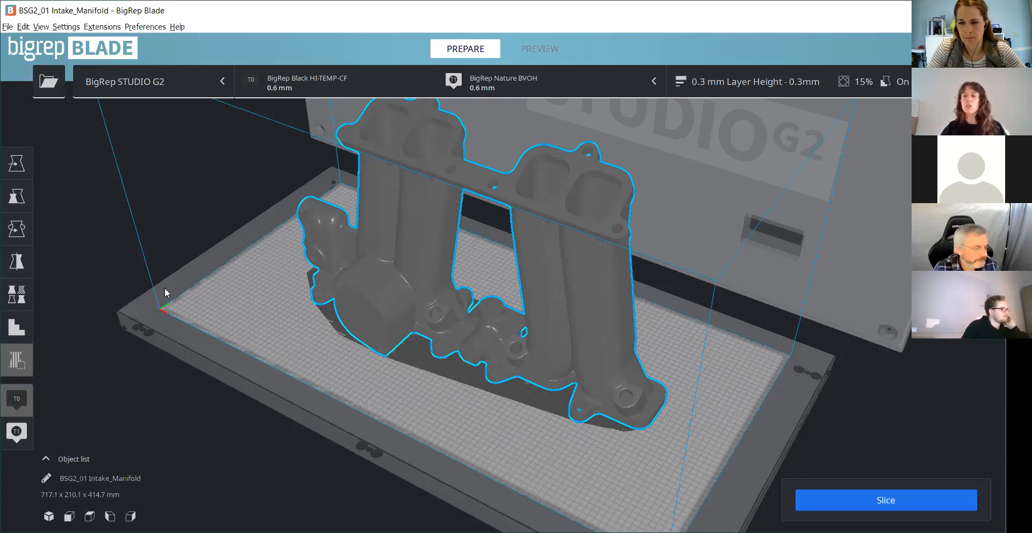
pyautogui.scroll(2, 627, 301)
pyautogui.moveTo(195, 343); pyautogui.dragTo(260, 358, button='right')
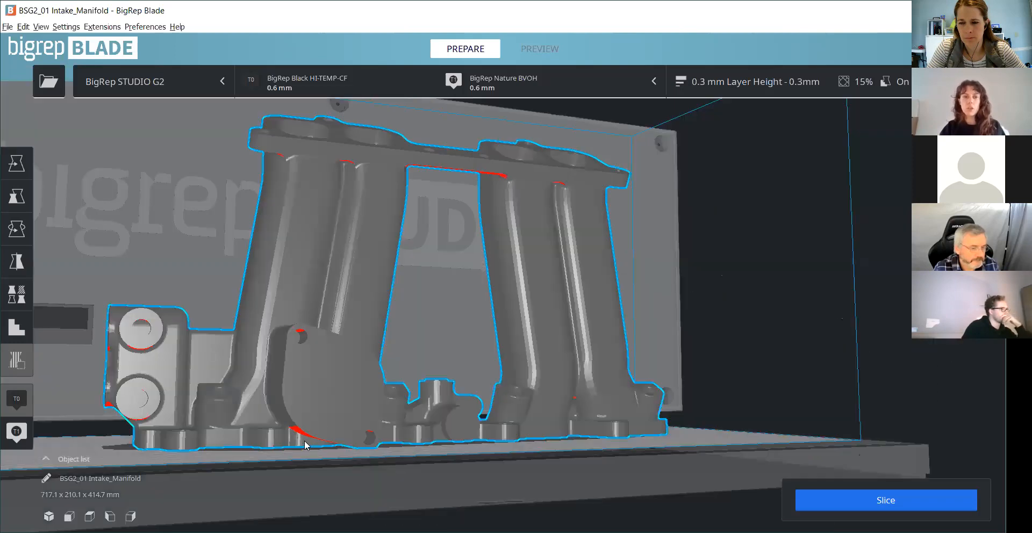
pyautogui.scroll(2, 248, 360)
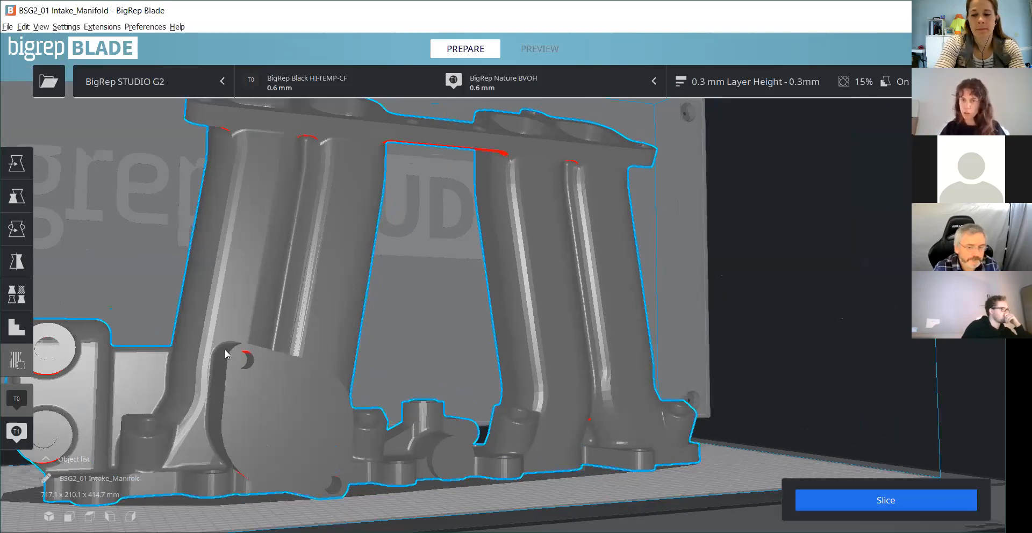
pyautogui.scroll(2, 246, 370)
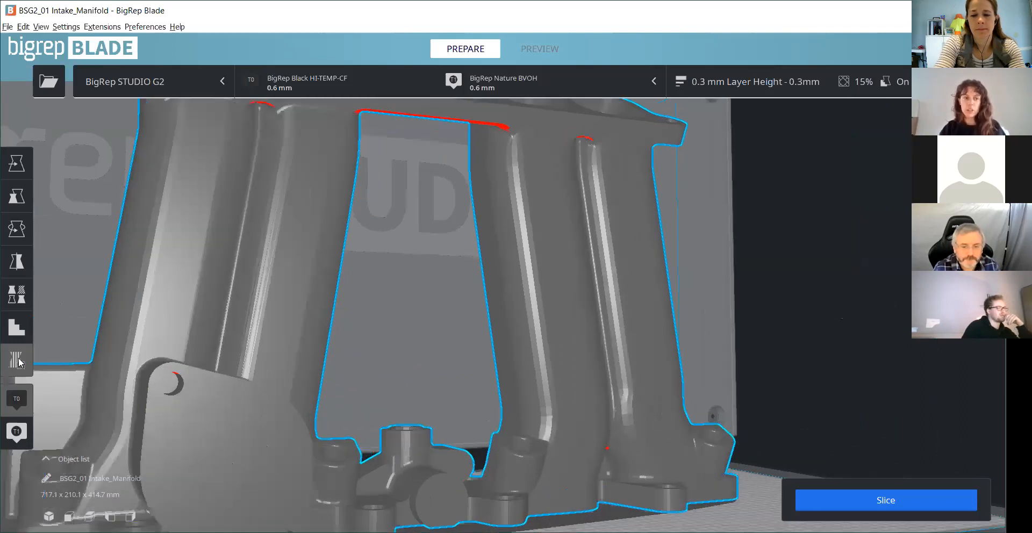
pyautogui.click(176, 397)
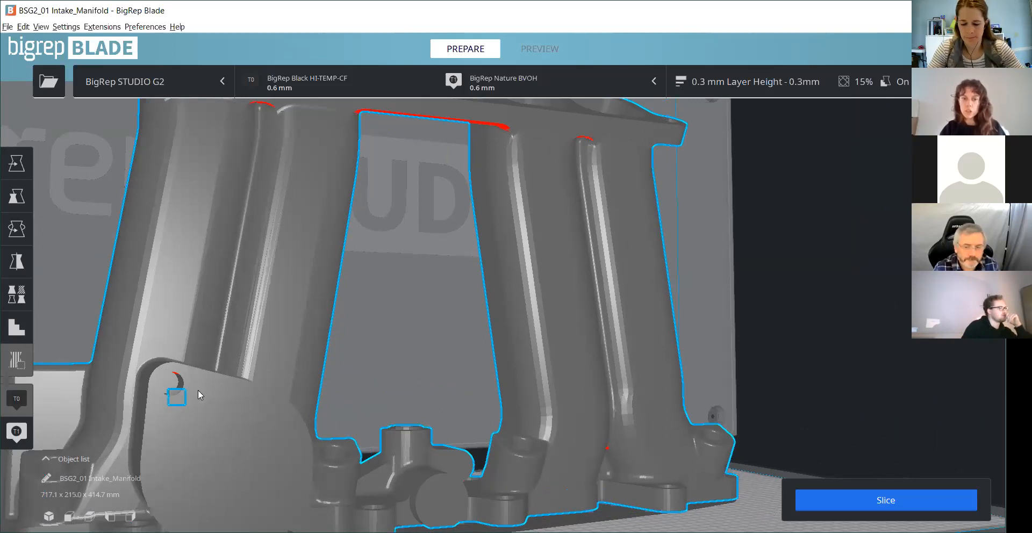
# - Enlarge the support blocker uniformly so that it spans the width of the round flange's upper hole
pyautogui.scroll(-5, 198, 389)
pyautogui.scroll(6, 287, 392)
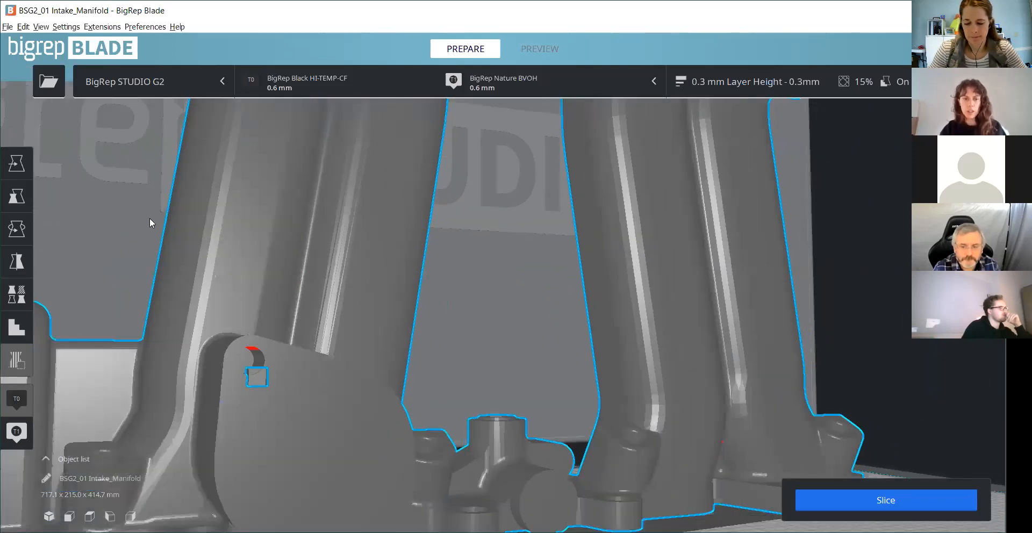
pyautogui.scroll(-2, 568, 188)
pyautogui.moveTo(569, 189); pyautogui.dragTo(489, 352, button='middle')
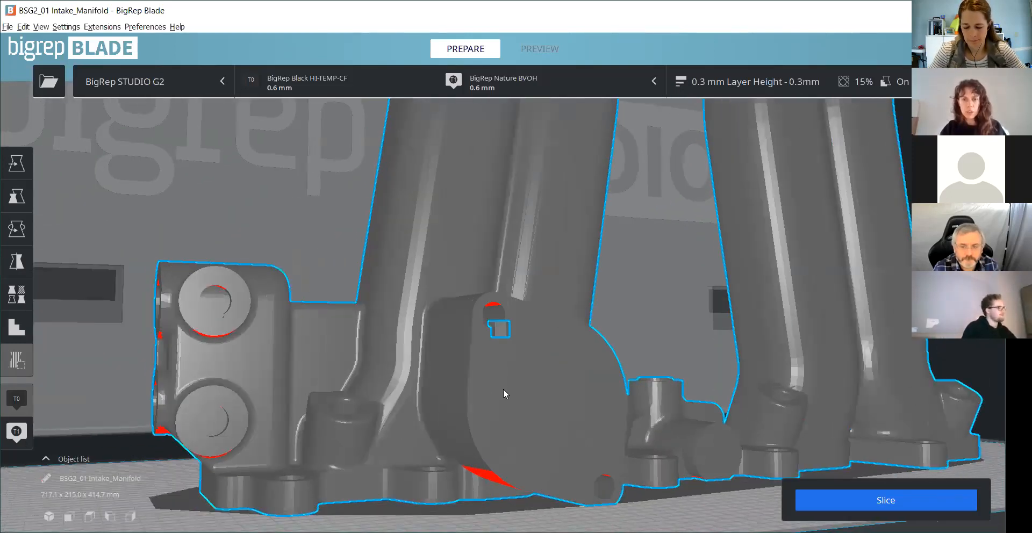
pyautogui.scroll(5, 502, 389)
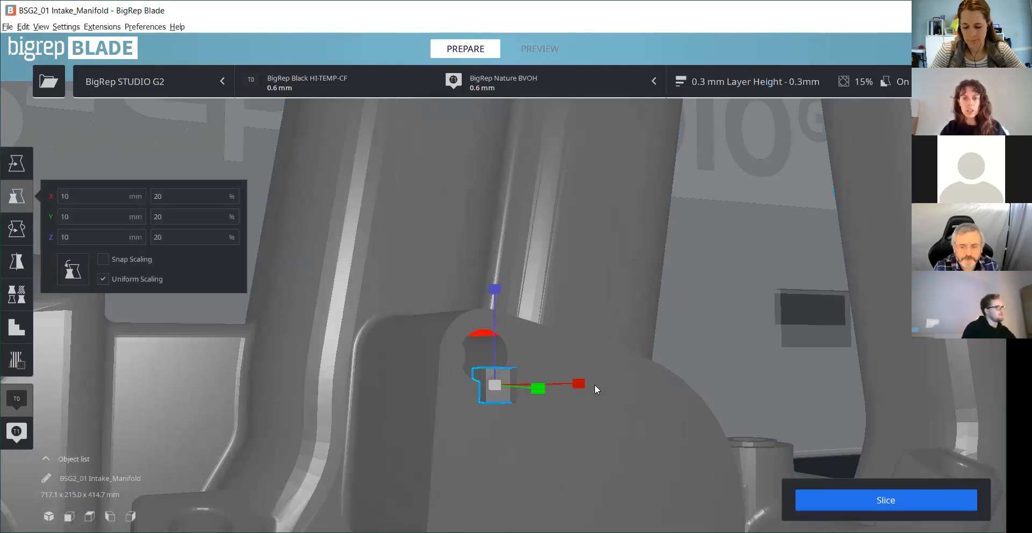
pyautogui.moveTo(580, 382); pyautogui.dragTo(605, 371)
# - Move the support blocker over the flange hole's overhang, to about Y 119 mm and Z 111 mm
pyautogui.click(19, 163)
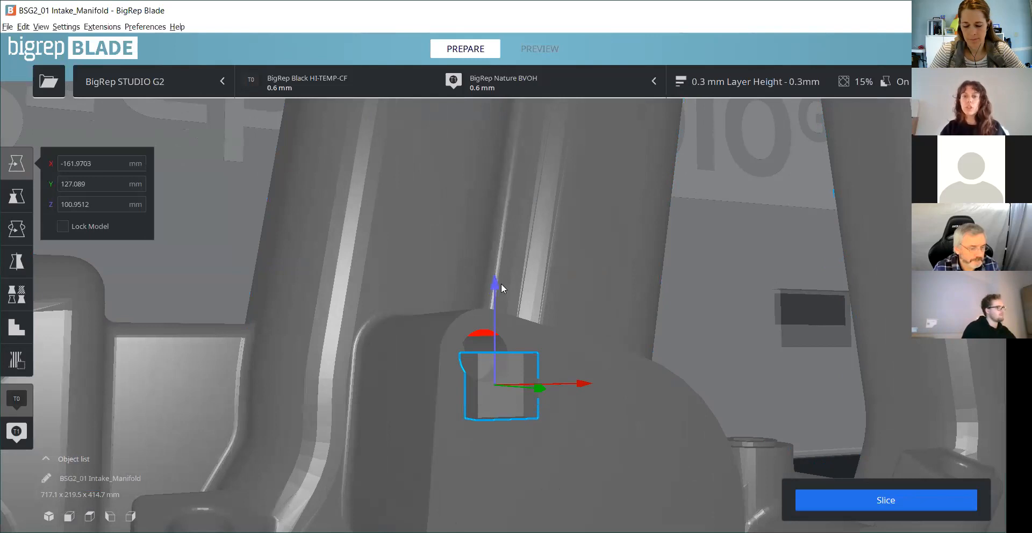
pyautogui.moveTo(495, 295); pyautogui.dragTo(494, 270)
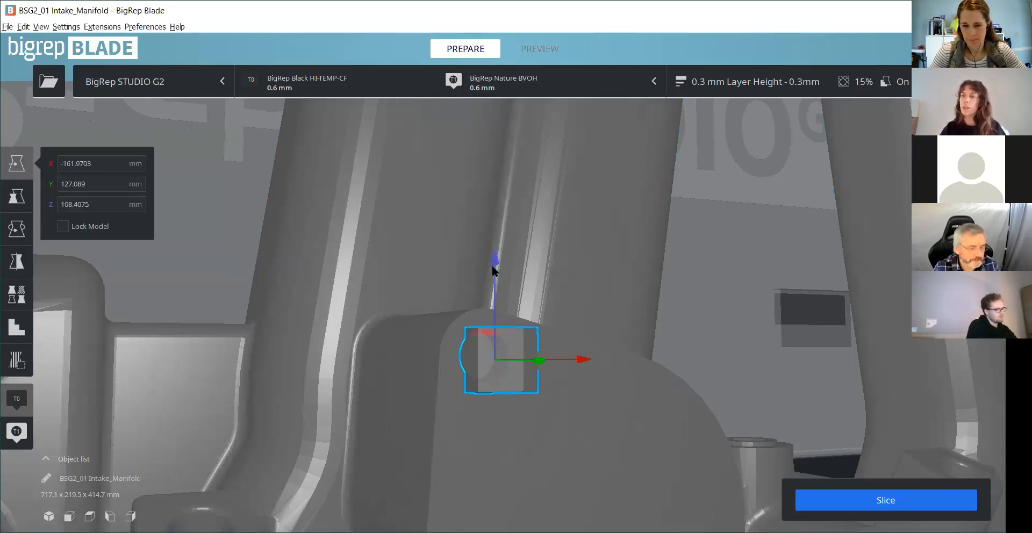
pyautogui.moveTo(491, 263); pyautogui.dragTo(497, 253)
pyautogui.moveTo(531, 479); pyautogui.dragTo(786, 465, button='right')
pyautogui.moveTo(778, 462); pyautogui.dragTo(773, 465)
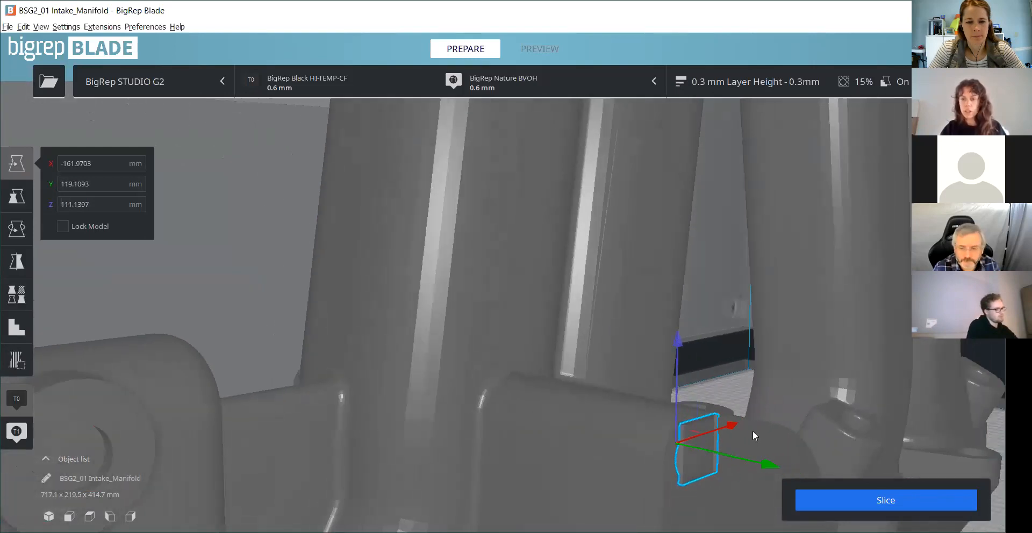
pyautogui.moveTo(731, 426); pyautogui.dragTo(729, 421)
# - Place a second support blocker on the upper round boss of the intake manifold's end section
pyautogui.moveTo(632, 433); pyautogui.dragTo(559, 438, button='right')
pyautogui.moveTo(332, 357); pyautogui.dragTo(316, 249, button='right')
pyautogui.click(327, 271)
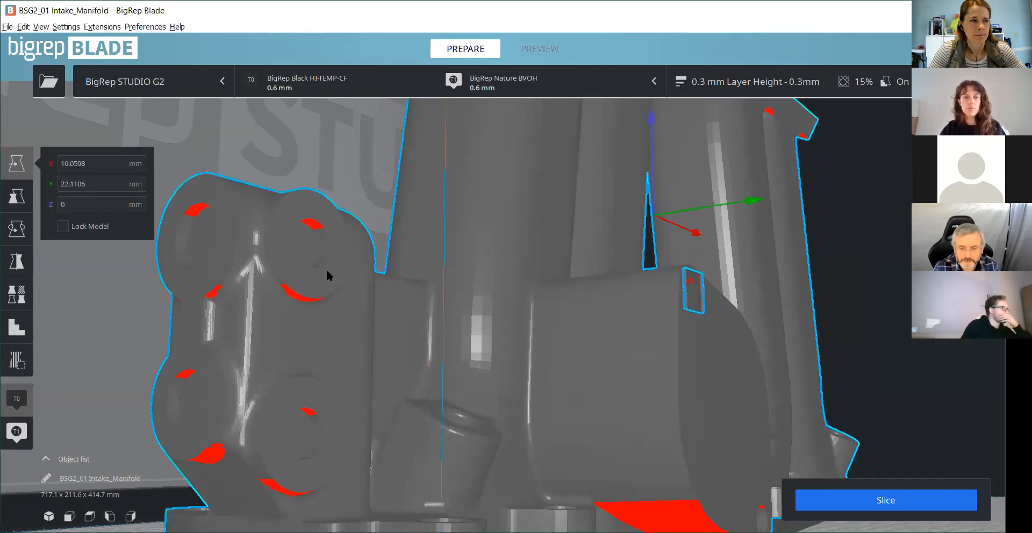
pyautogui.click(30, 369)
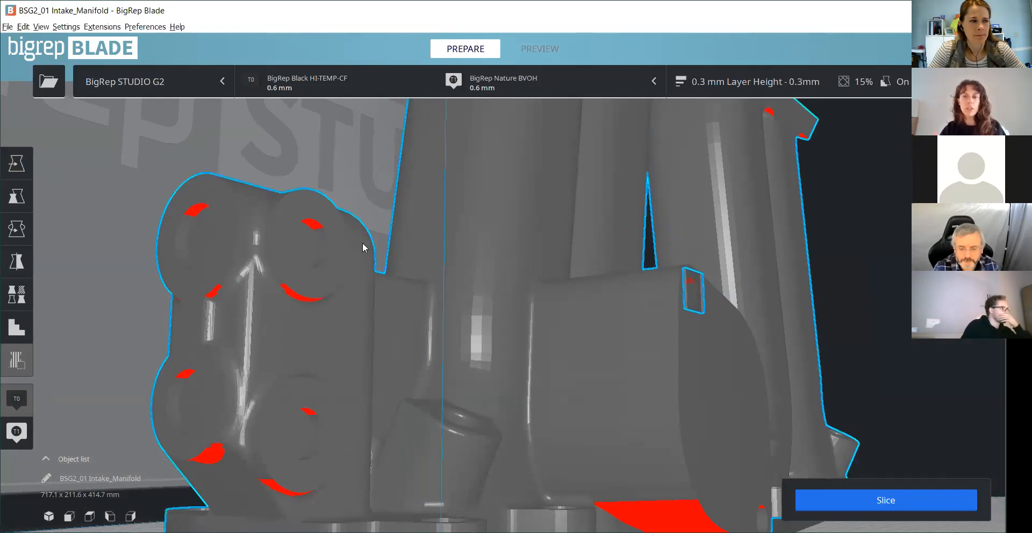
pyautogui.scroll(1, 349, 237)
pyautogui.click(280, 213)
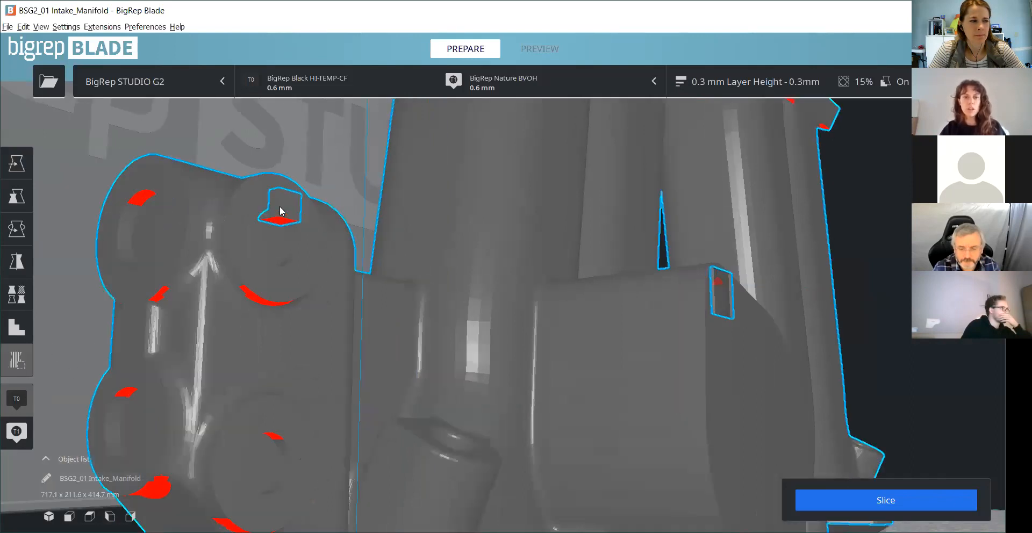
# - Scale the second support blocker uniformly to about 14.6 mm per side (29.15 %)
pyautogui.click(16, 197)
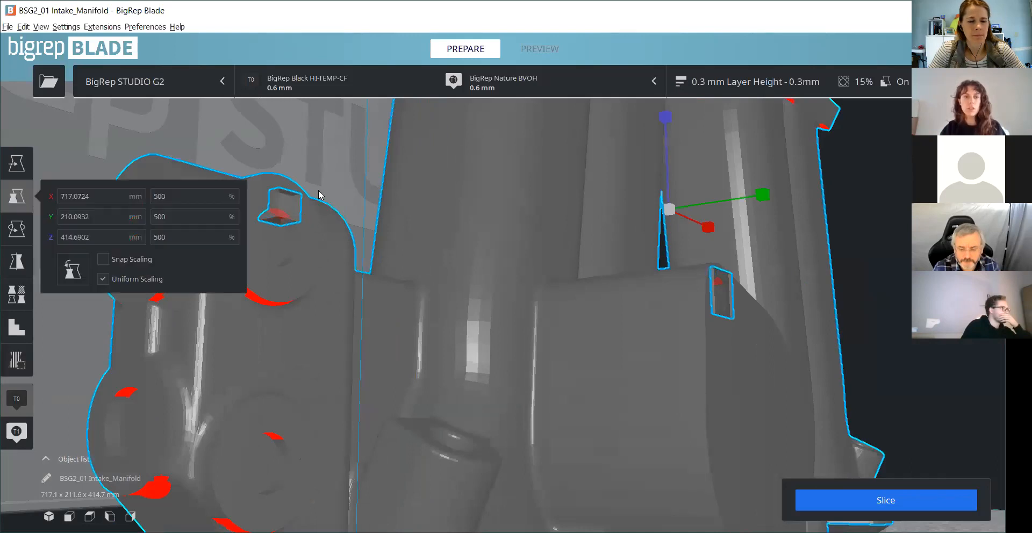
pyautogui.click(294, 208)
pyautogui.moveTo(351, 224); pyautogui.dragTo(358, 225)
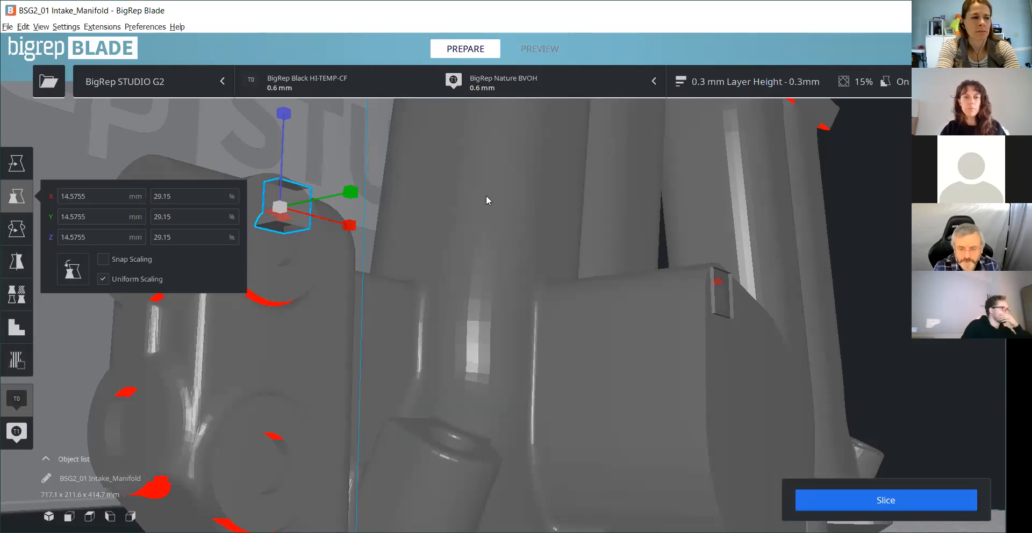
pyautogui.scroll(-4, 486, 195)
# - Reposition the second support blocker over the boss's overhang, at about X -316 mm, Y 28 mm and Z 132 mm
pyautogui.click(326, 153)
pyautogui.scroll(3, 380, 221)
pyautogui.click(314, 215)
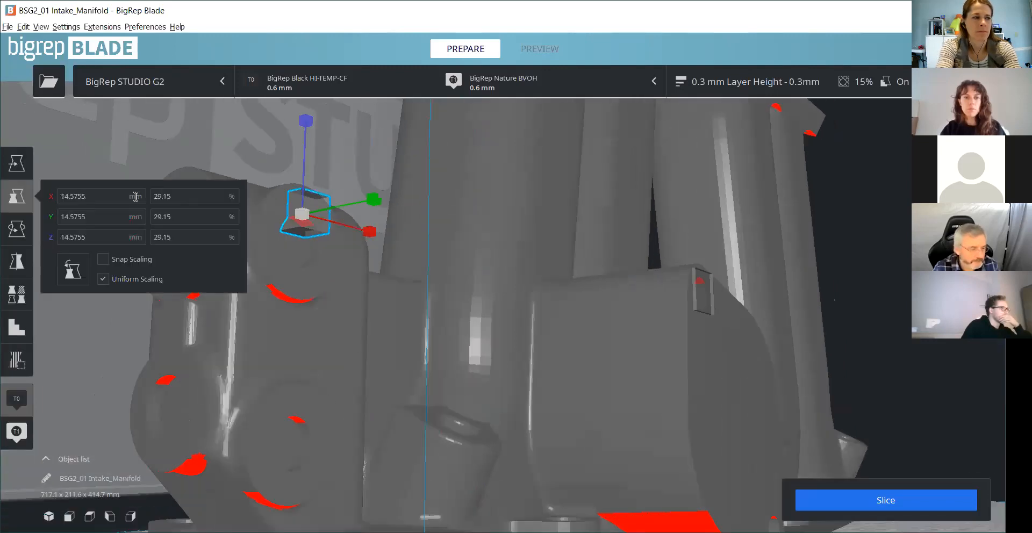
pyautogui.click(26, 164)
pyautogui.moveTo(374, 199); pyautogui.dragTo(379, 252)
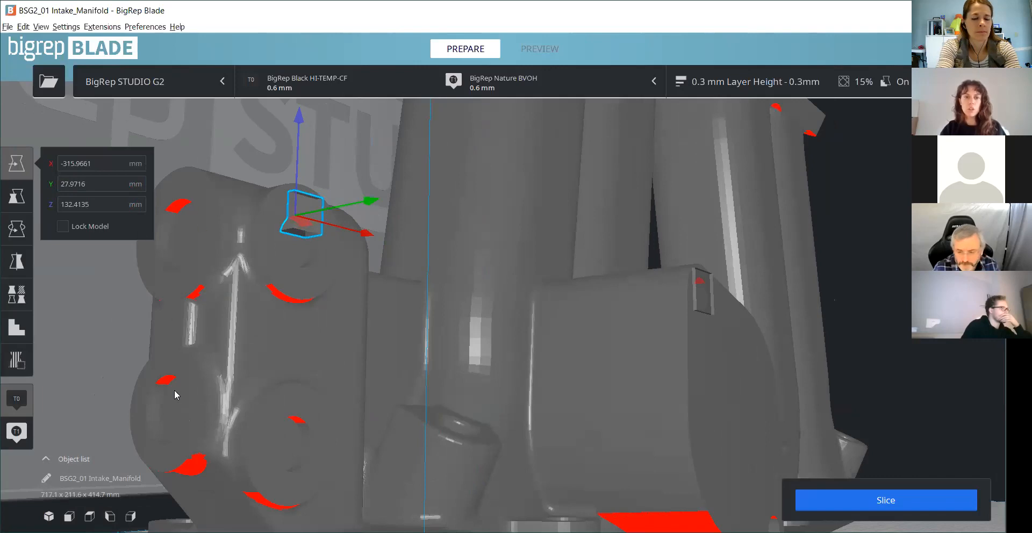
pyautogui.scroll(-8, 496, 341)
pyautogui.click(580, 469)
pyautogui.moveTo(580, 465); pyautogui.dragTo(829, 238, button='right')
pyautogui.scroll(-5, 406, 370)
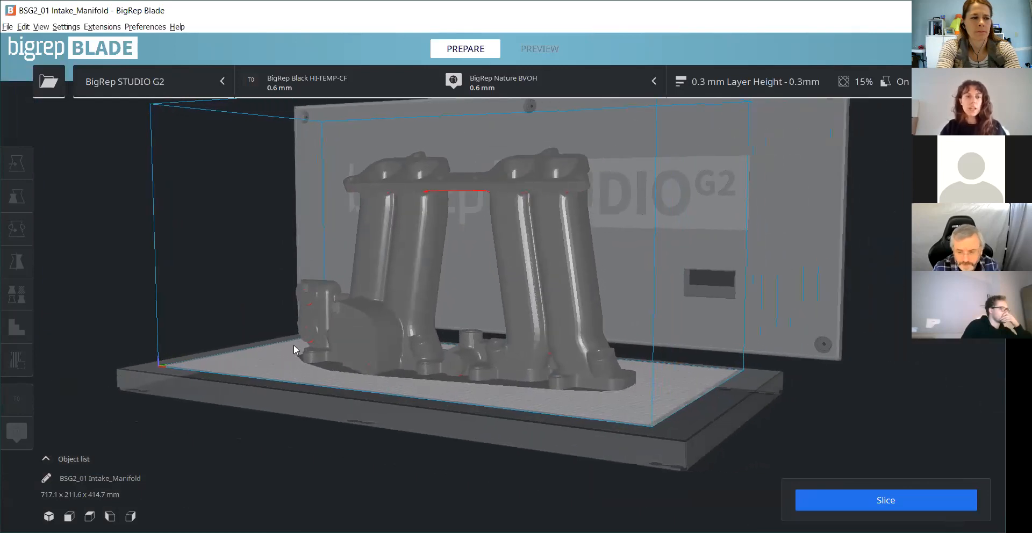
# - Select the intake manifold and add a small helper cube on the lower part of its second runner pair
pyautogui.click(337, 326)
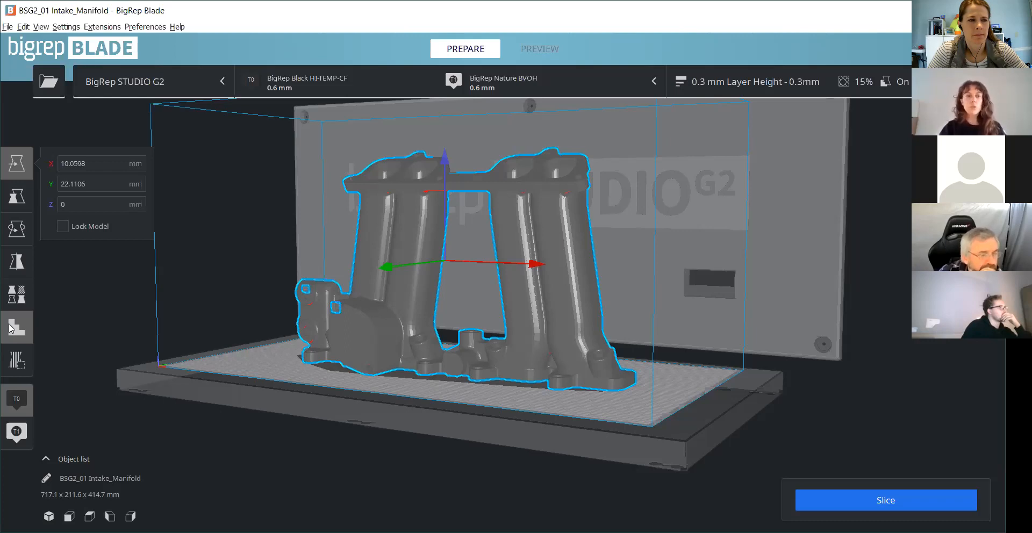
pyautogui.click(11, 328)
pyautogui.scroll(3, 573, 395)
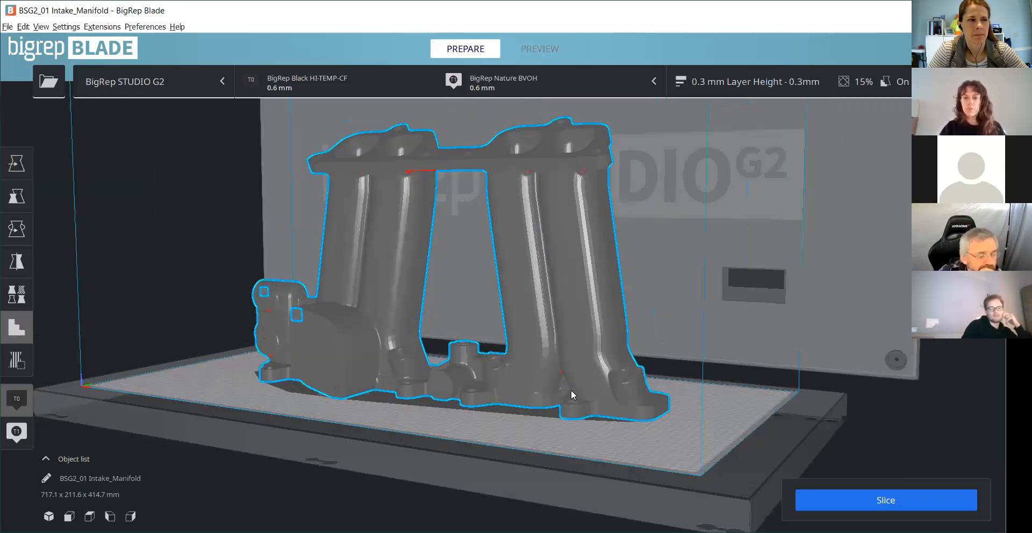
pyautogui.scroll(5, 537, 375)
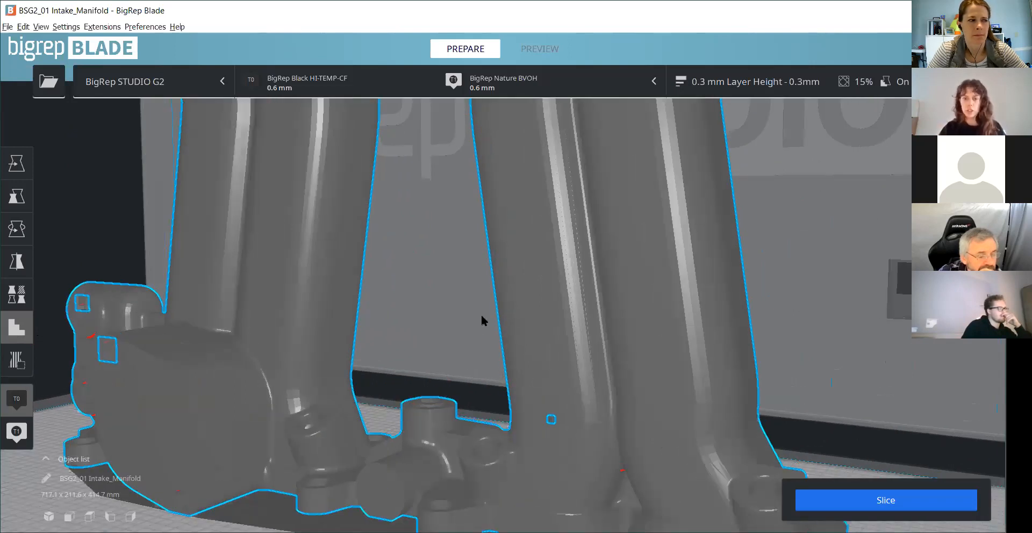
pyautogui.moveTo(482, 317); pyautogui.dragTo(417, 73, button='middle')
pyautogui.scroll(5, 537, 320)
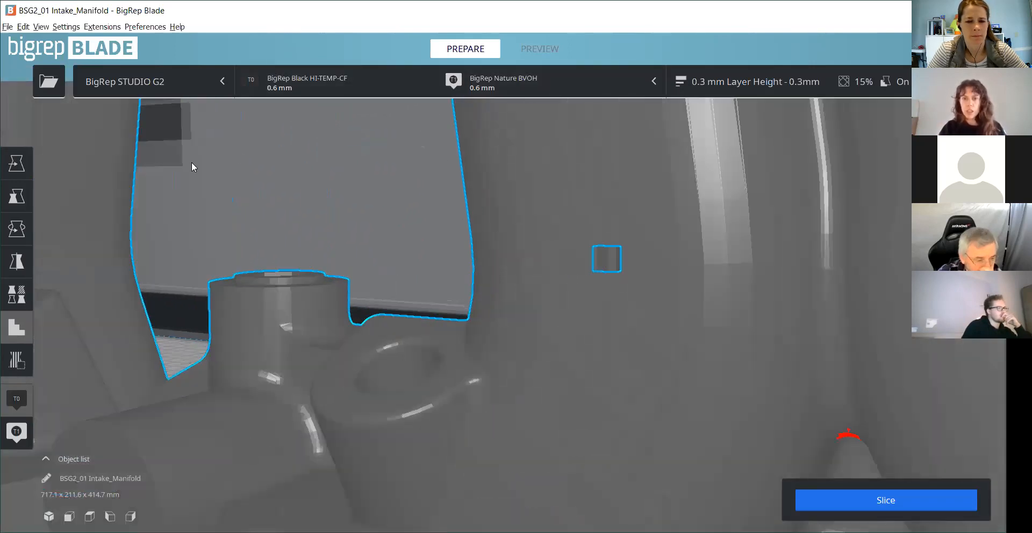
# - Scale the helper cube on the second runner pair uniformly to about 14.4 mm per side (57.45 %)
pyautogui.click(17, 196)
pyautogui.click(602, 253)
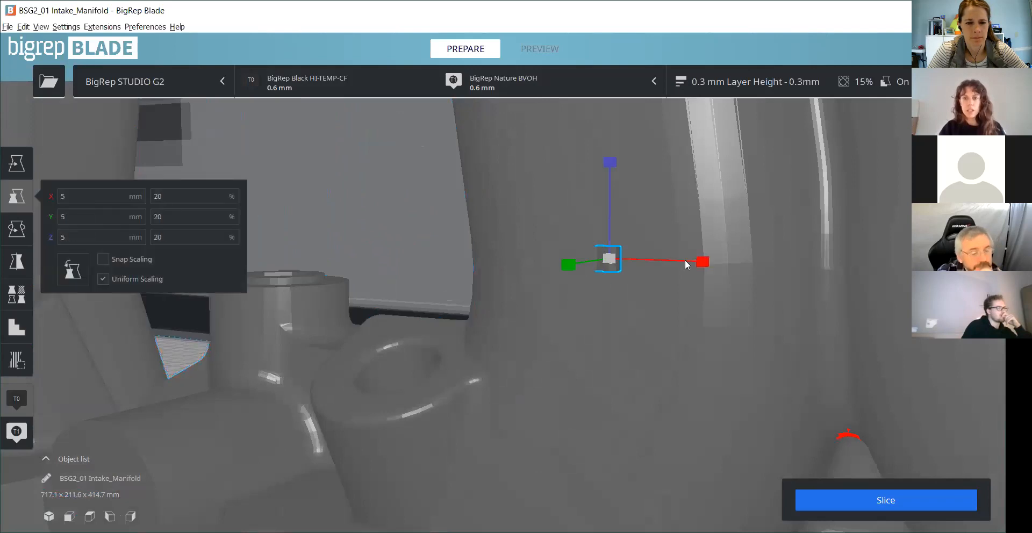
pyautogui.moveTo(703, 262); pyautogui.dragTo(776, 257)
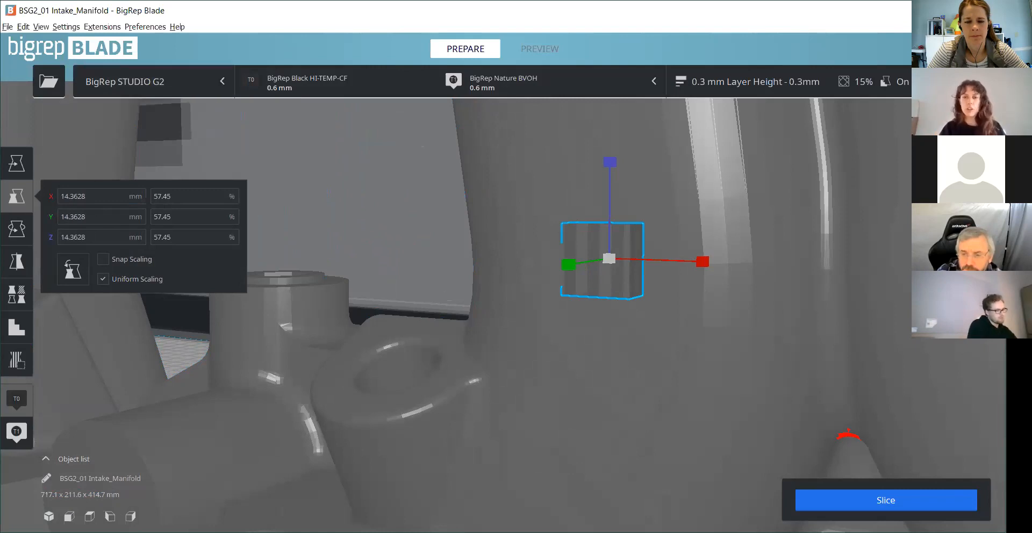
# - Remove the helper cube from the second runner pair
pyautogui.click(421, 267)
pyautogui.click(627, 247)
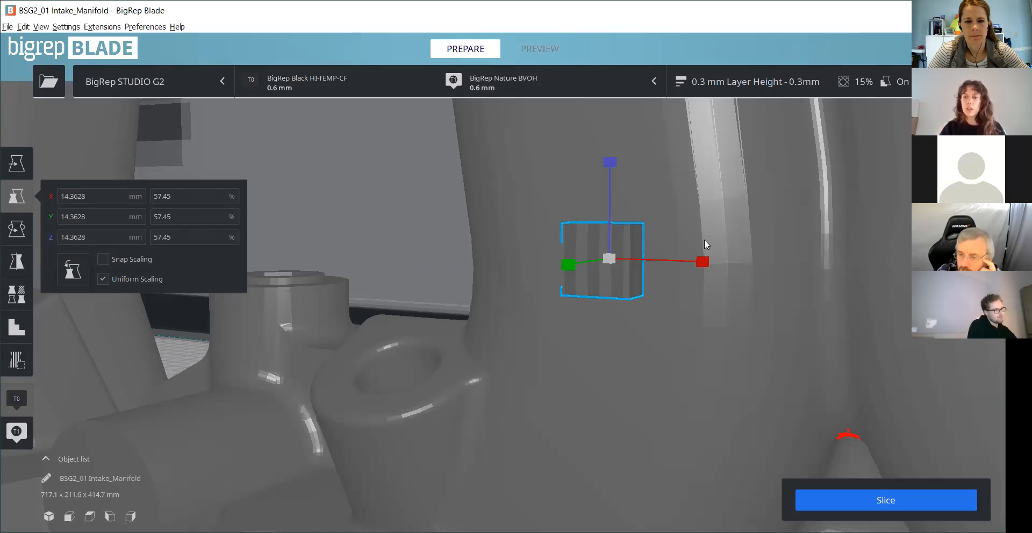
pyautogui.click(704, 240)
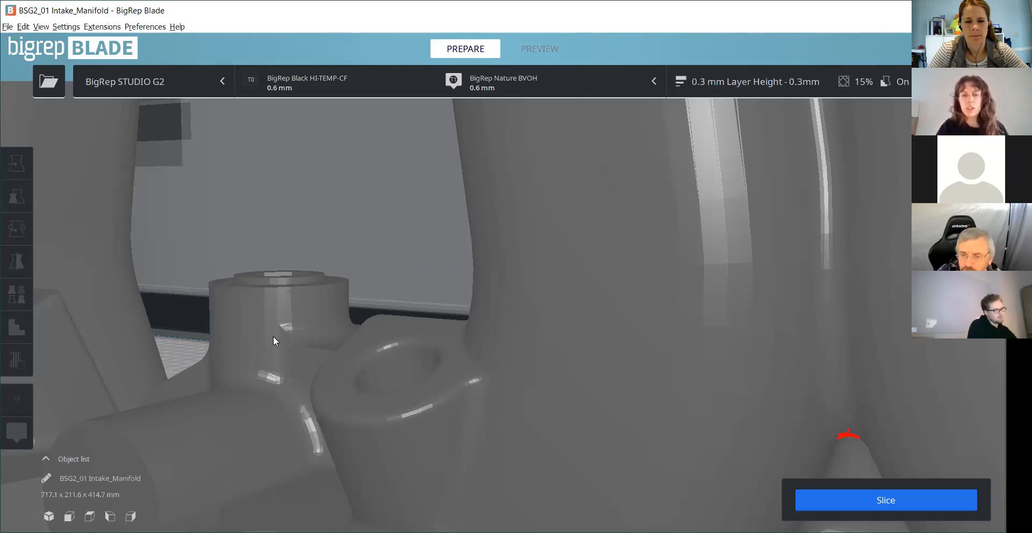
# - Set the Support Extruder to T1 - Left Hotend in the print settings and close the settings
pyautogui.scroll(-5, 482, 349)
pyautogui.scroll(-10, 483, 349)
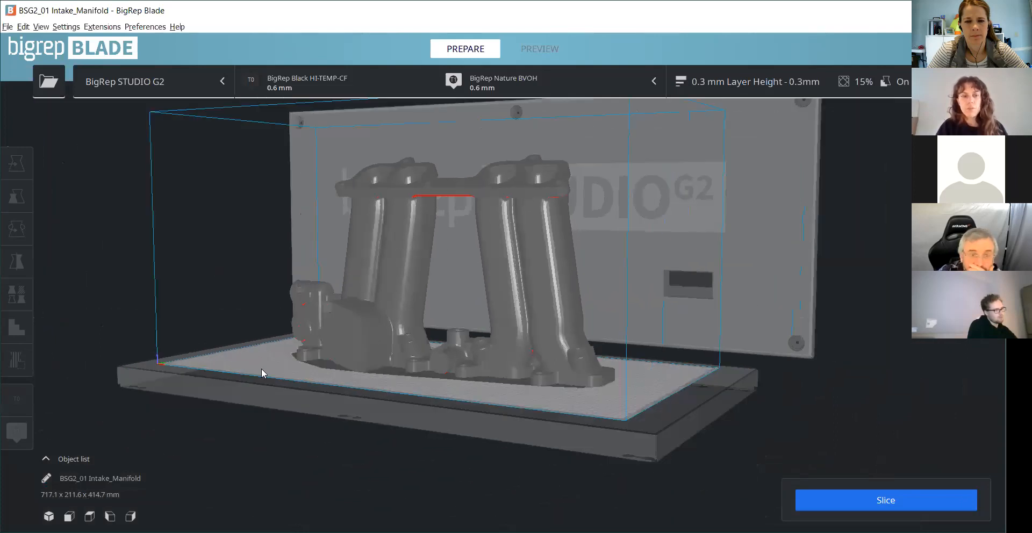
pyautogui.click(737, 82)
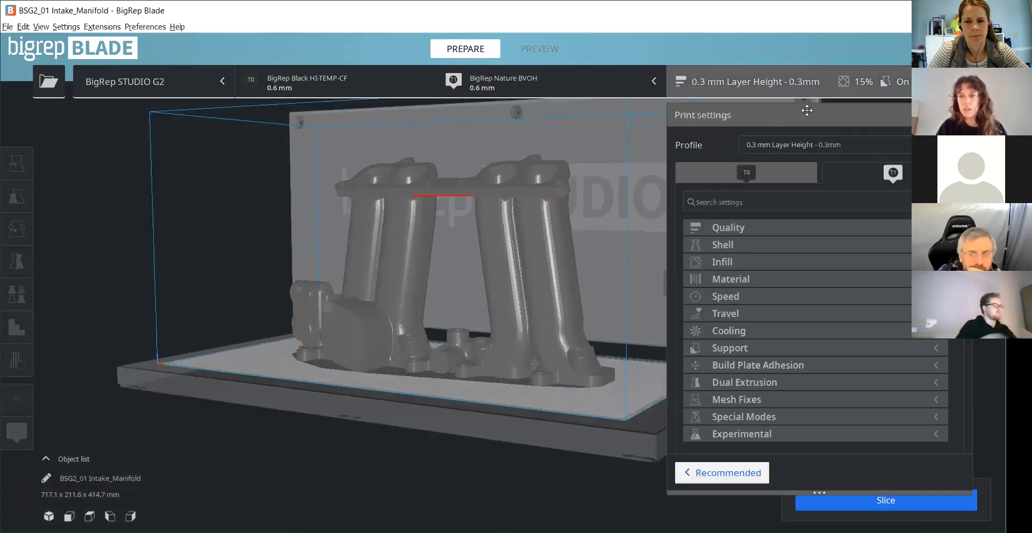
pyautogui.click(768, 347)
pyautogui.click(902, 383)
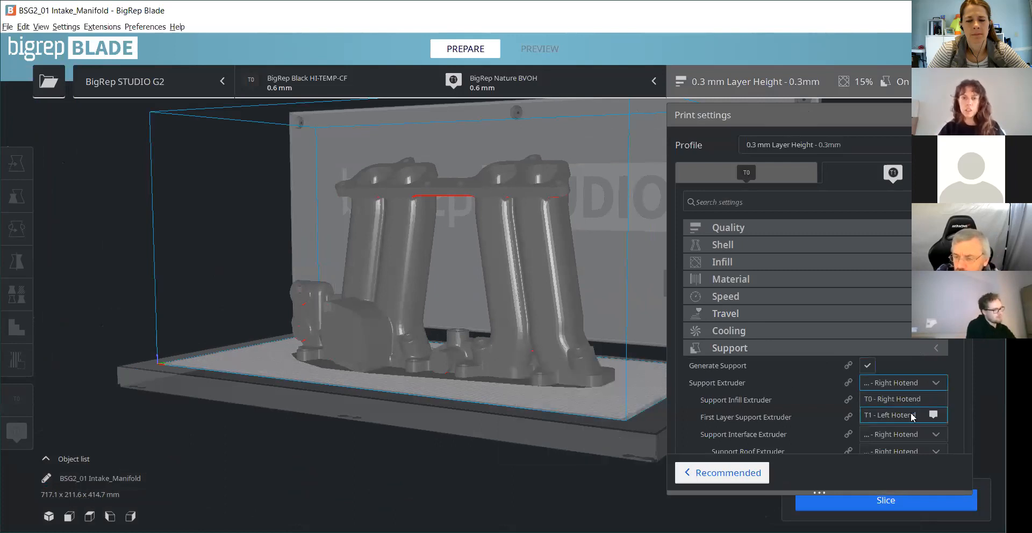
pyautogui.click(894, 415)
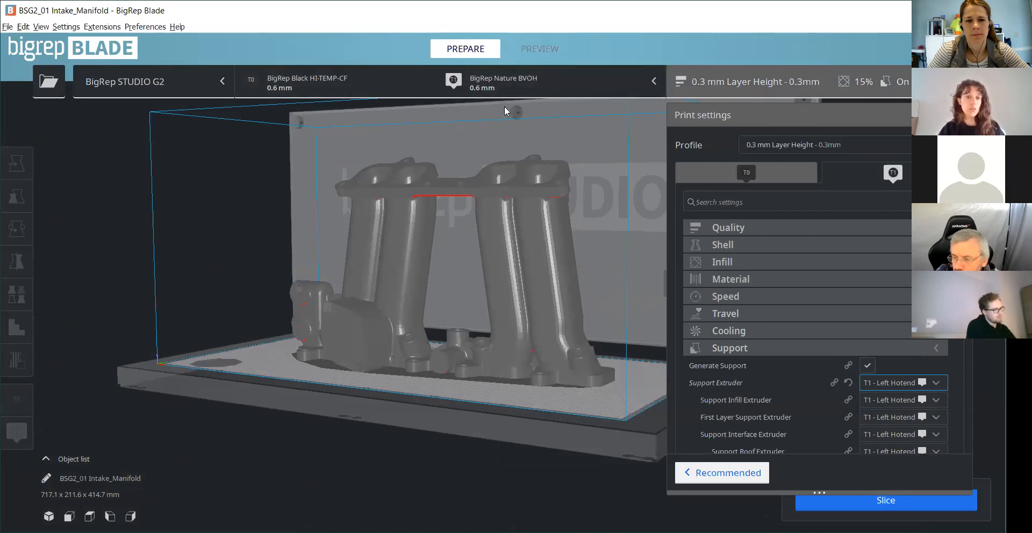
pyautogui.scroll(-3, 618, 330)
pyautogui.moveTo(409, 421); pyautogui.dragTo(411, 437, button='right')
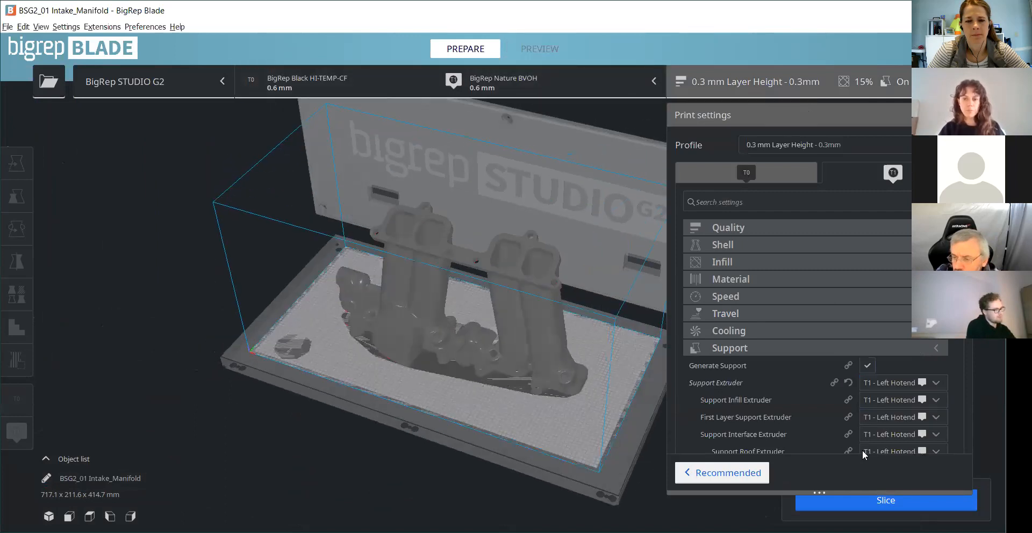
pyautogui.click(934, 344)
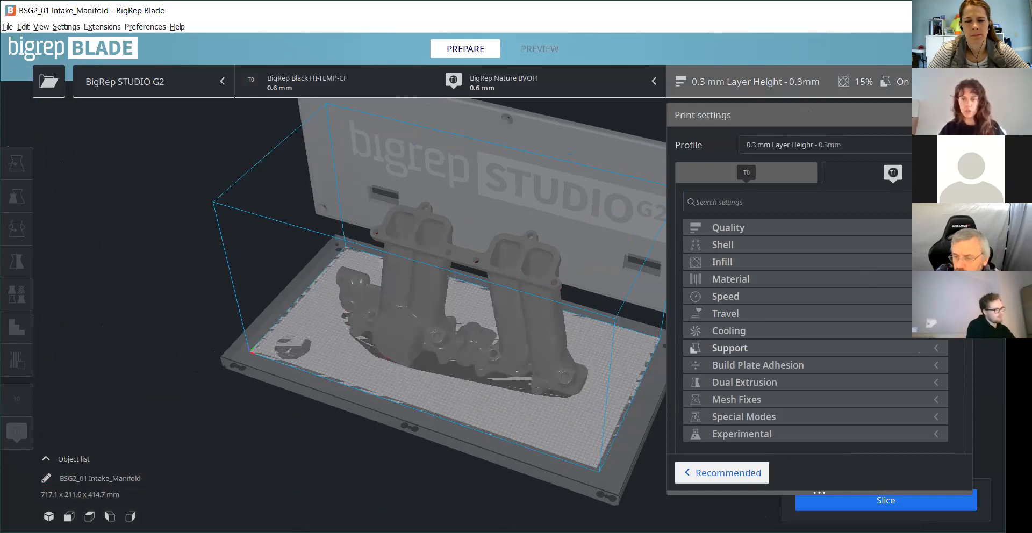
pyautogui.click(960, 115)
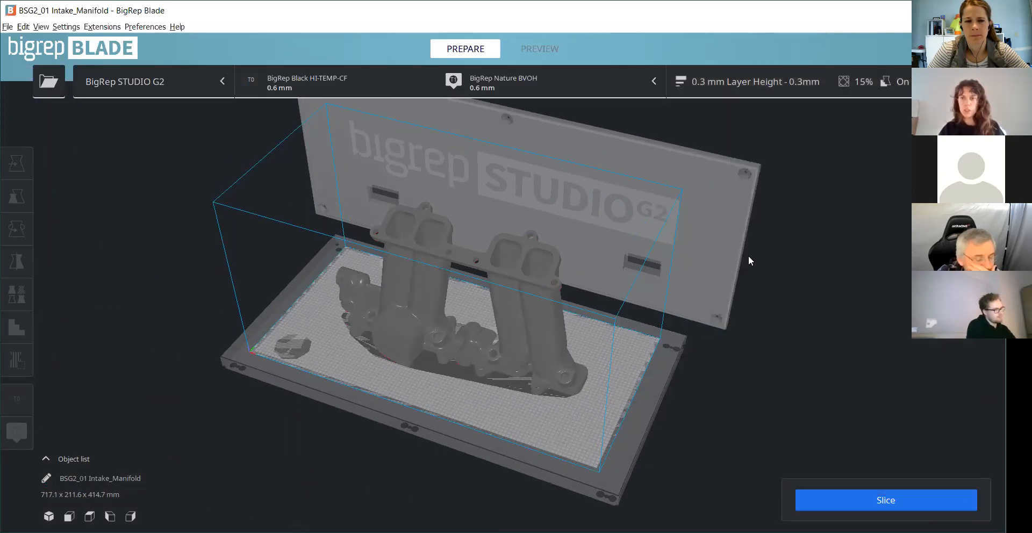
pyautogui.scroll(-2, 647, 168)
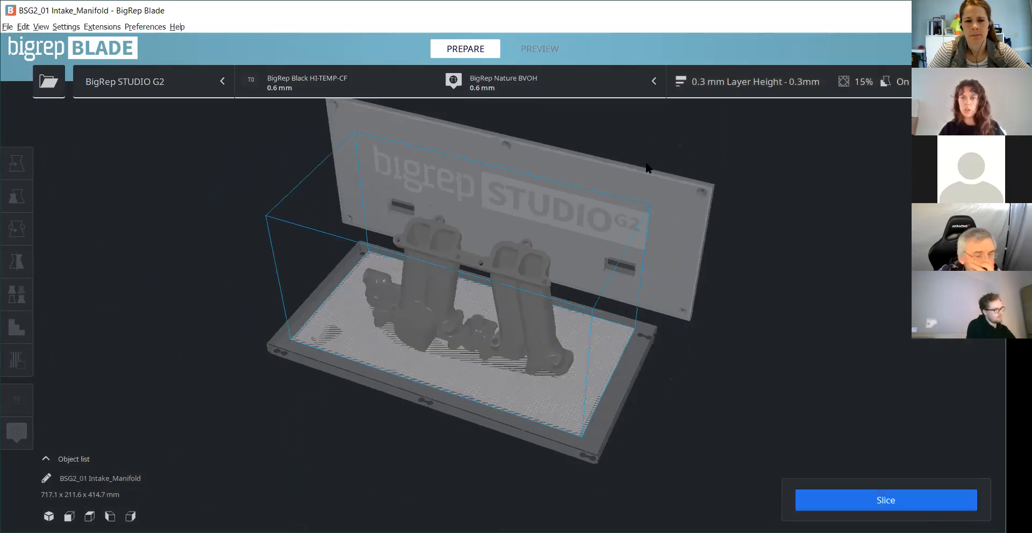
pyautogui.click(866, 500)
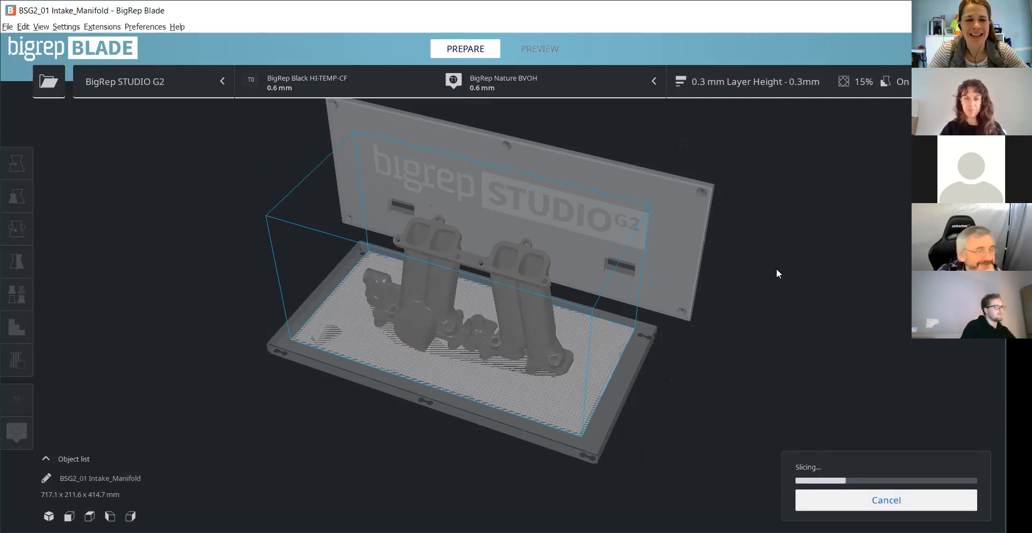
pyautogui.scroll(3, 681, 398)
pyautogui.moveTo(653, 413); pyautogui.dragTo(665, 397, button='right')
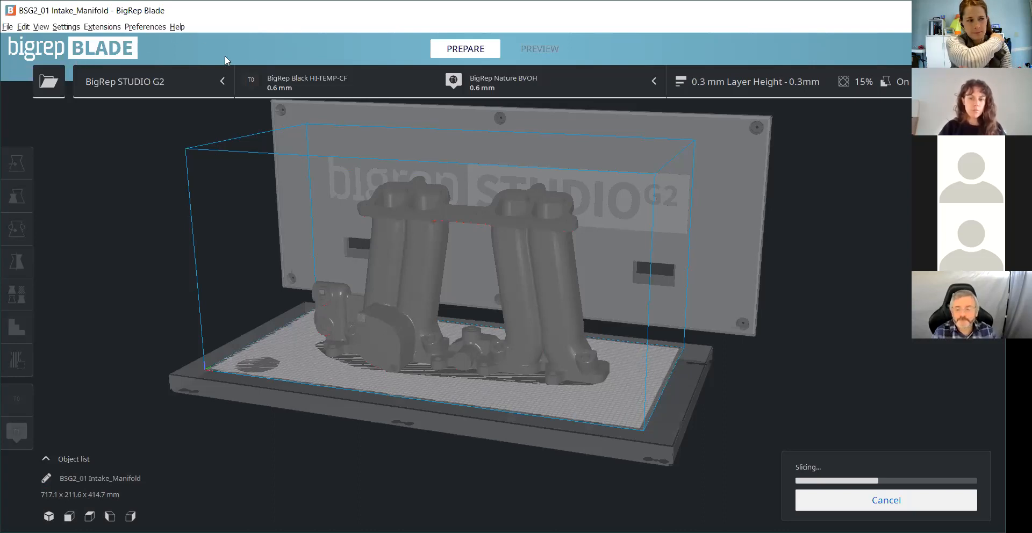
pyautogui.click(888, 500)
# - Select the intake manifold and scale it uniformly to 300 %
pyautogui.scroll(-2, 780, 374)
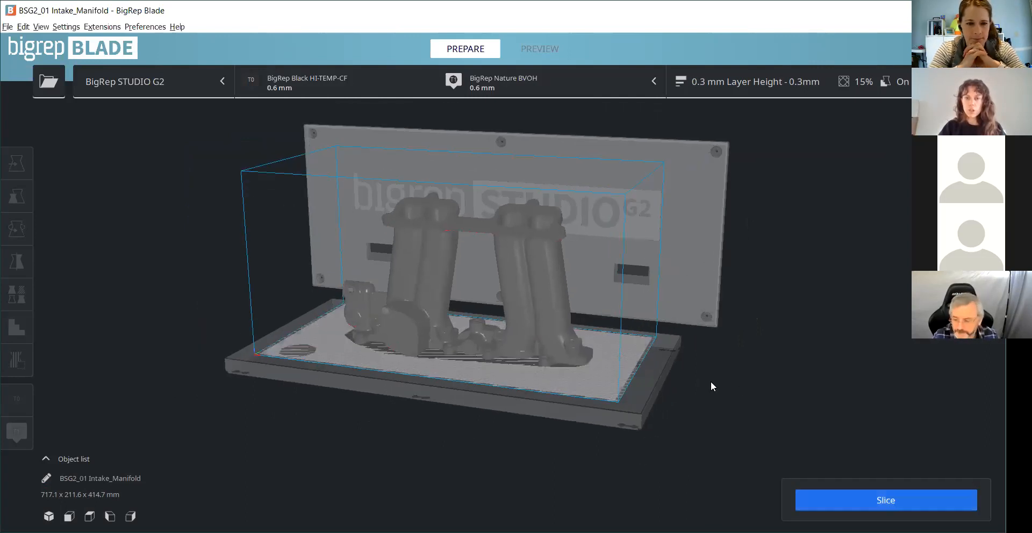
pyautogui.scroll(3, 558, 366)
pyautogui.click(569, 262)
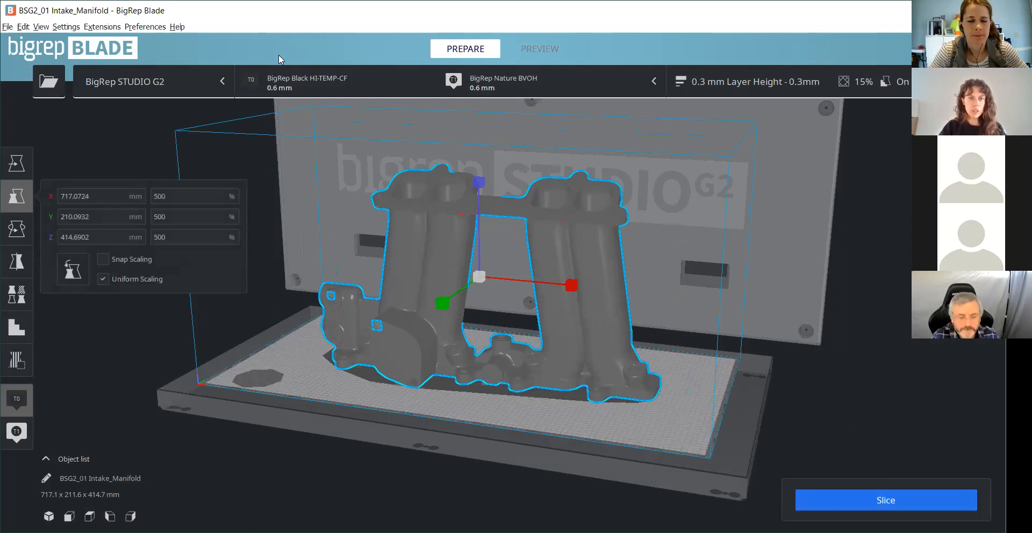
pyautogui.click(157, 196)
pyautogui.write('300')
pyautogui.click(182, 217)
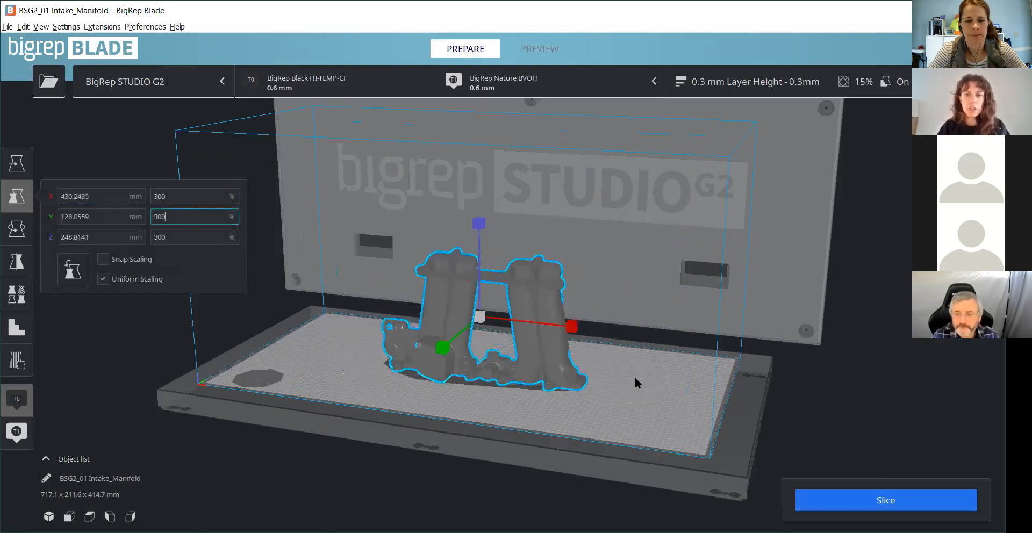
# - Add a support blocker cube on the second runner pair and scale it uniformly to about 43.7 mm per side (145.54 %)
pyautogui.scroll(5, 609, 398)
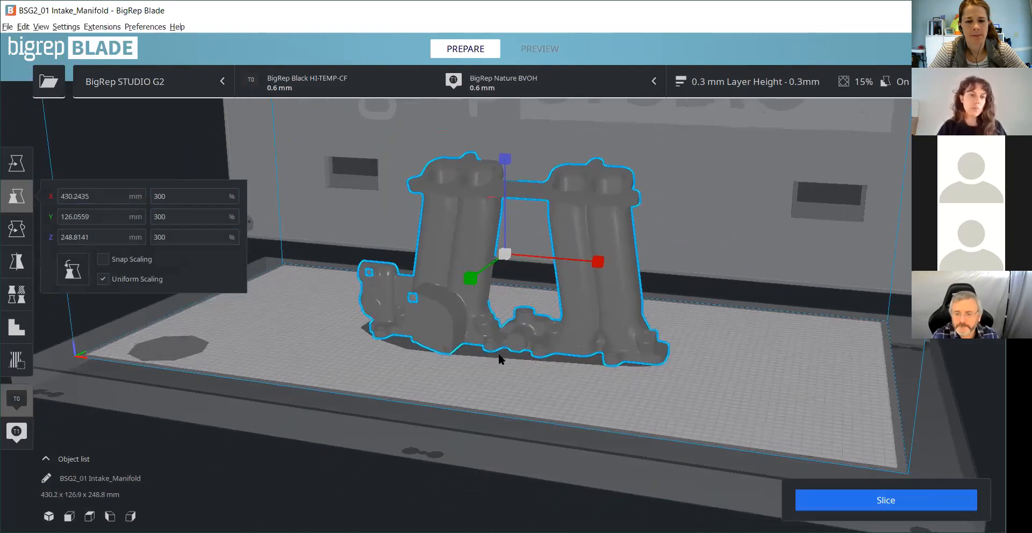
pyautogui.moveTo(500, 358); pyautogui.dragTo(534, 312, button='middle')
pyautogui.scroll(2, 13, 371)
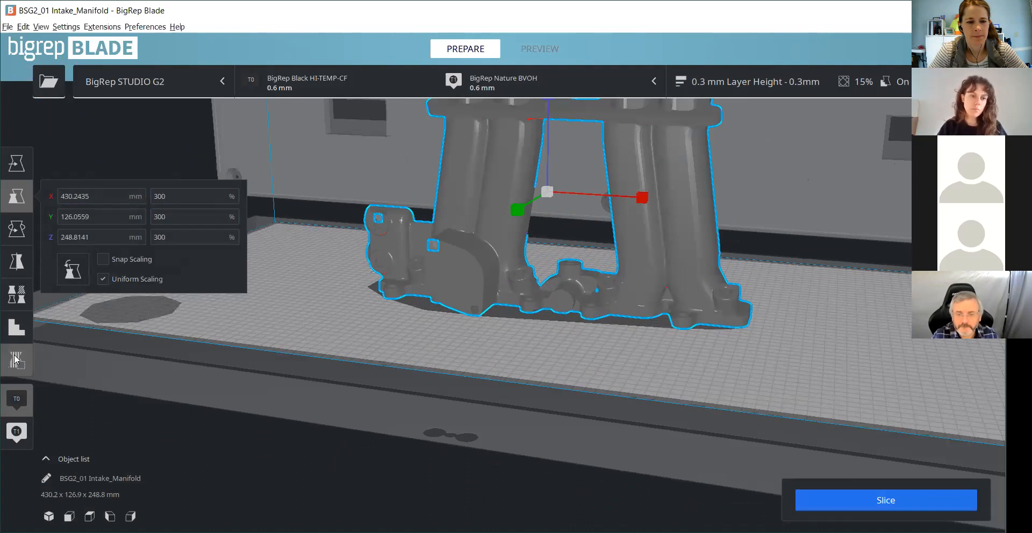
pyautogui.click(14, 359)
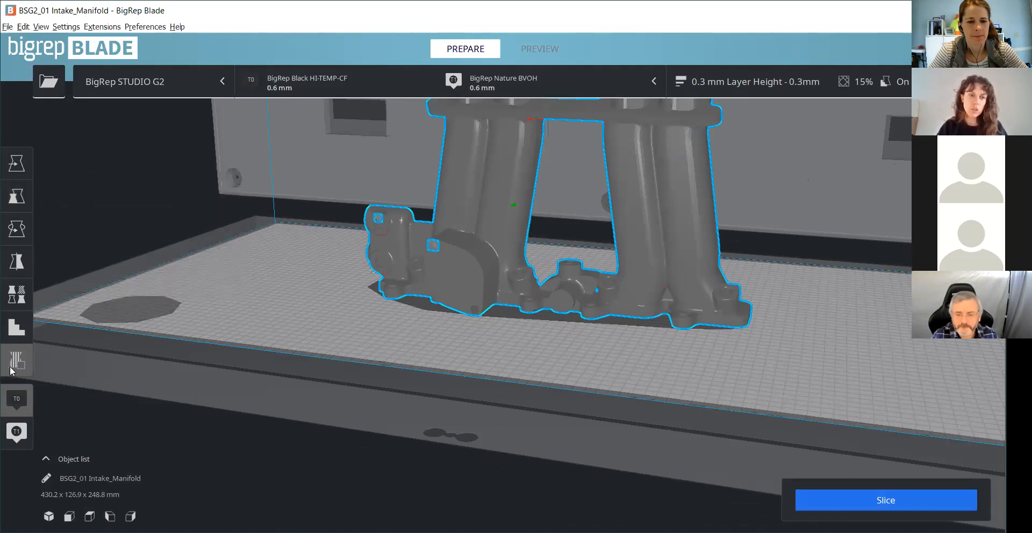
pyautogui.scroll(2, 614, 208)
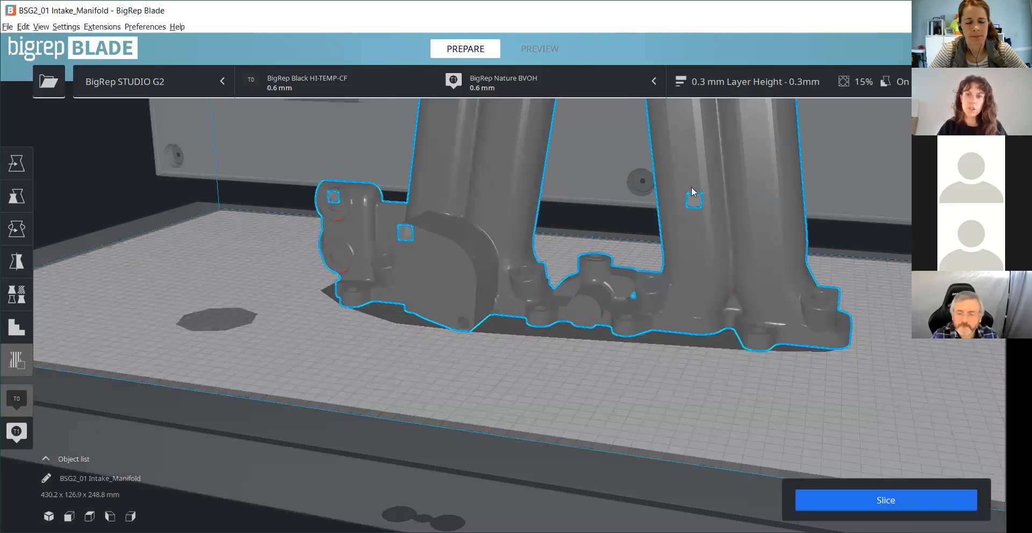
pyautogui.press('s')
pyautogui.moveTo(796, 206); pyautogui.dragTo(822, 208)
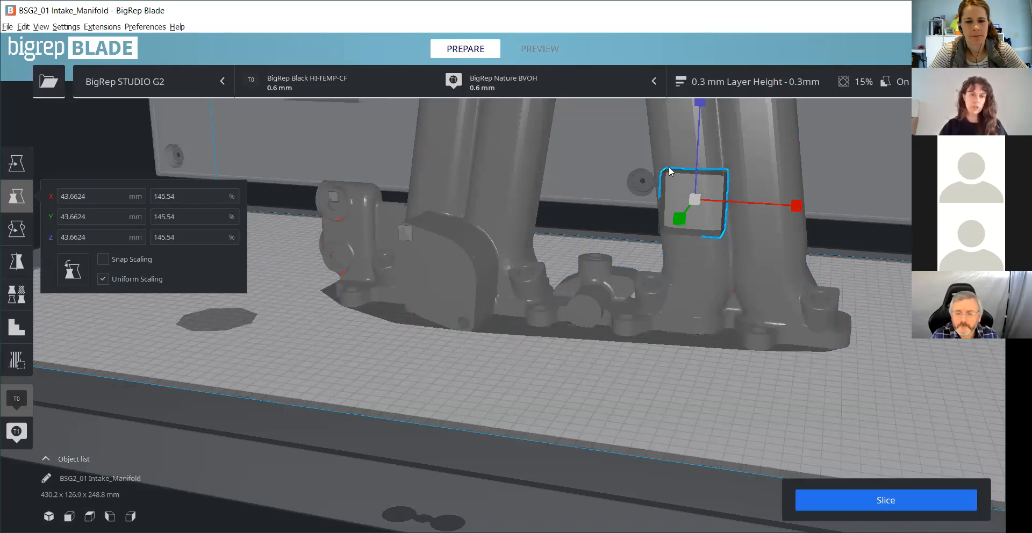
# - Remove the enlarged support blocker cube from the second runner pair and deselect the manifold
pyautogui.click(22, 329)
pyautogui.click(682, 268)
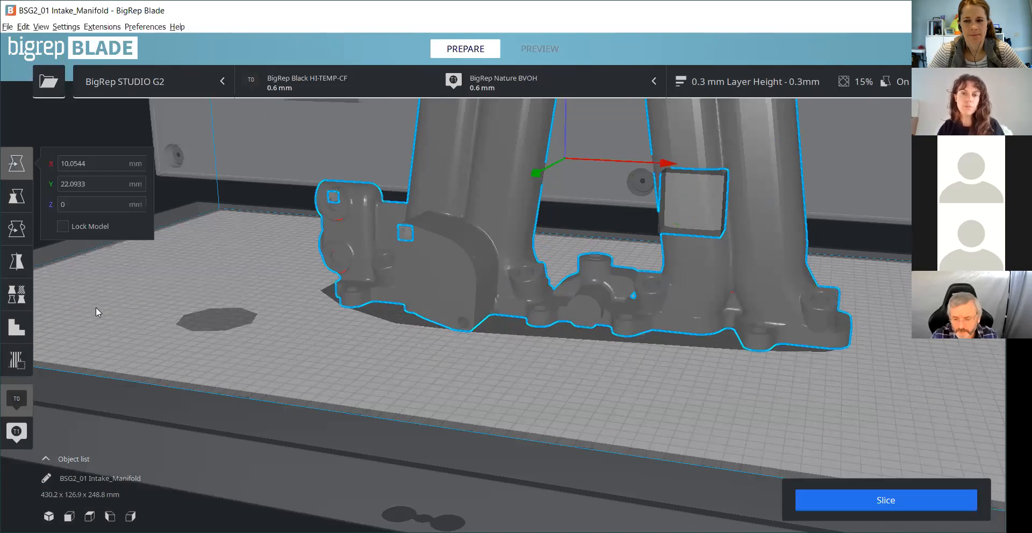
pyautogui.click(194, 288)
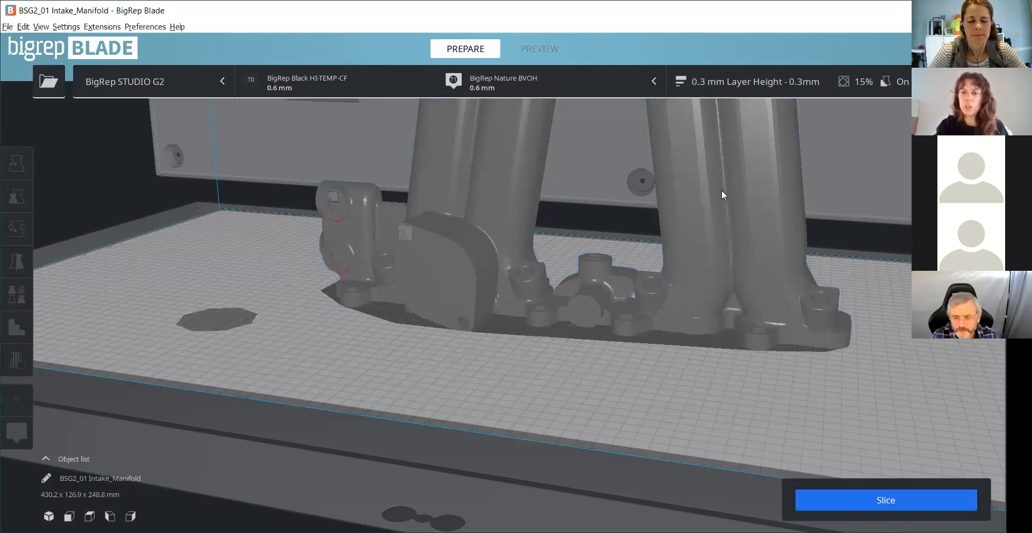
# - Slice the intake manifold at its 300 % scale
pyautogui.scroll(-5, 752, 242)
pyautogui.scroll(-2, 787, 282)
pyautogui.click(868, 501)
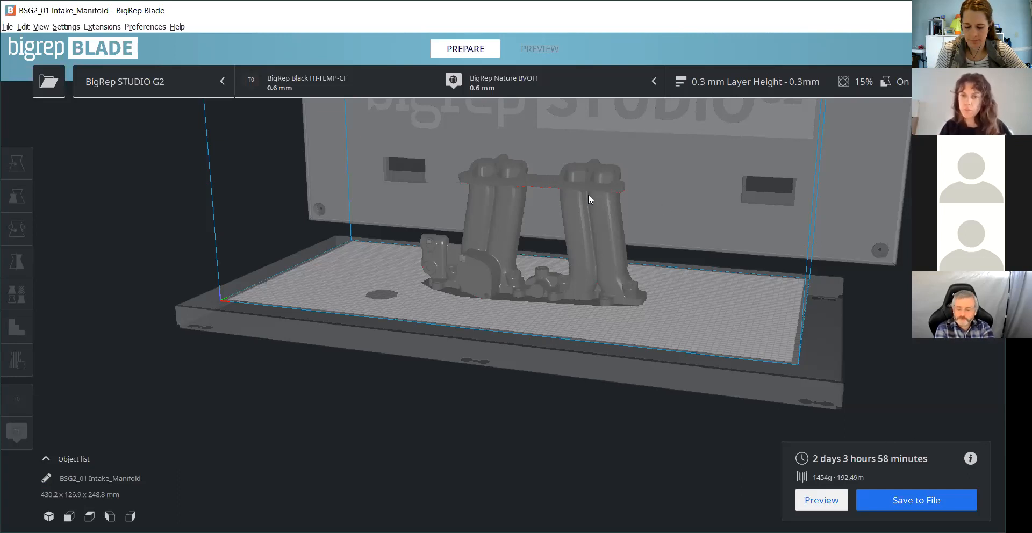
# - Open the layer preview of the sliced intake manifold
pyautogui.scroll(5, 590, 141)
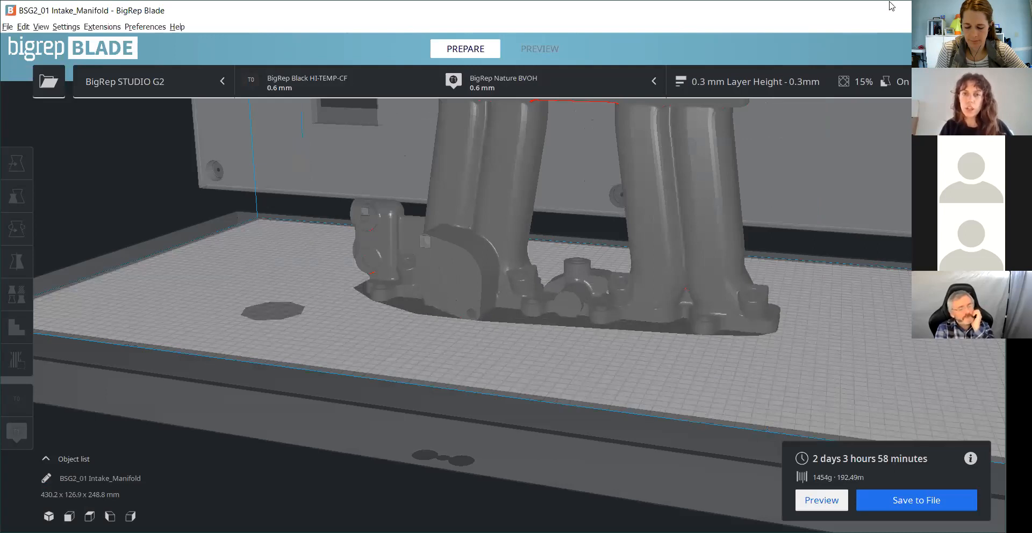
pyautogui.moveTo(889, 6); pyautogui.dragTo(889, 17)
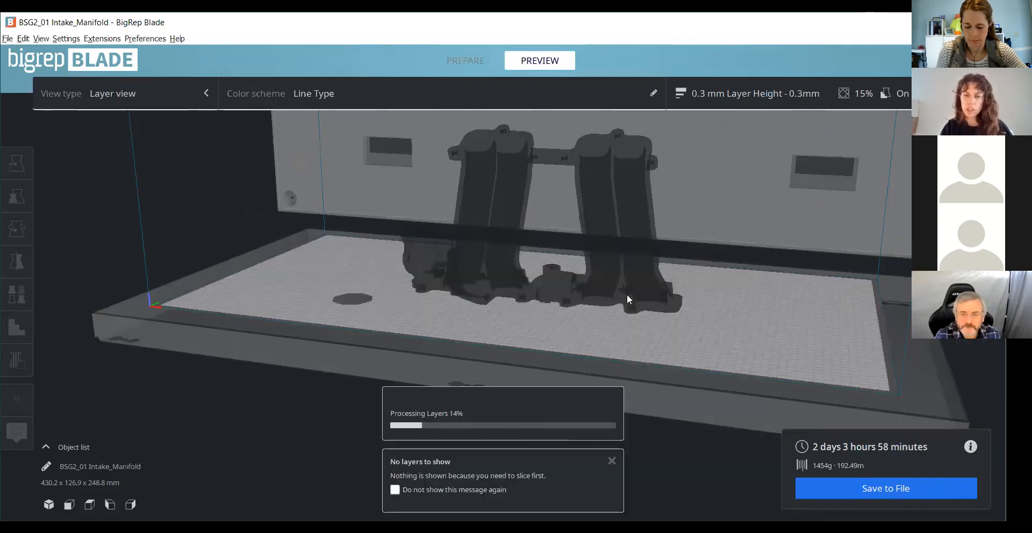
pyautogui.scroll(-2, 626, 295)
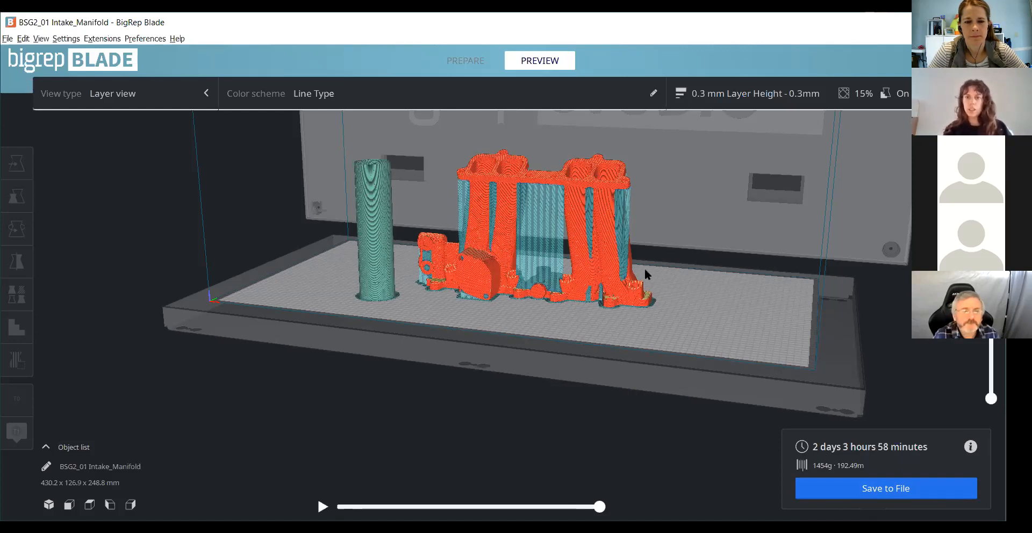
# - Examine the sliced manifold's support structures between the runners, under the flange and around the end section's bosses and holes
pyautogui.scroll(2, 736, 283)
pyautogui.scroll(3, 716, 294)
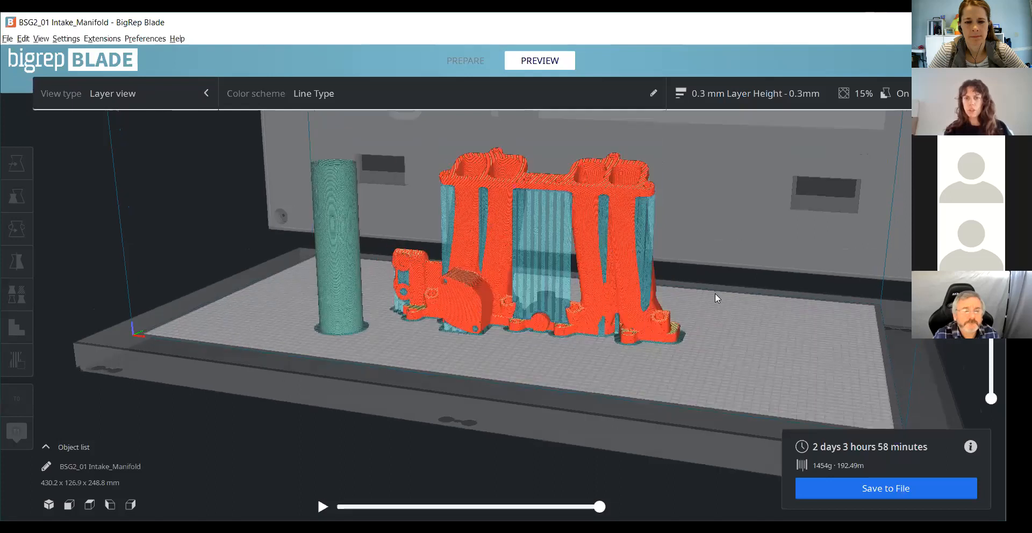
pyautogui.scroll(3, 653, 196)
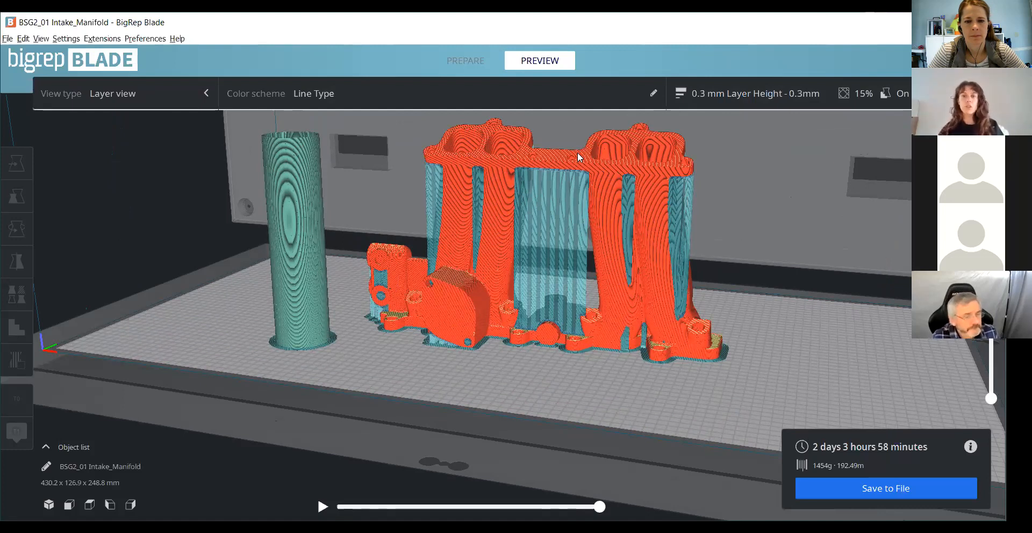
pyautogui.scroll(1, 578, 152)
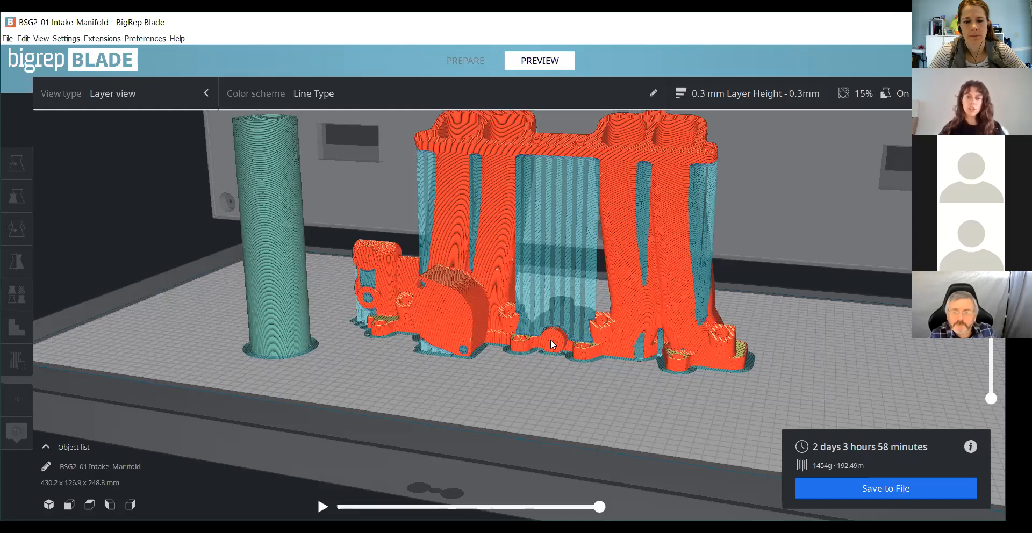
pyautogui.scroll(1, 432, 413)
pyautogui.scroll(1, 453, 404)
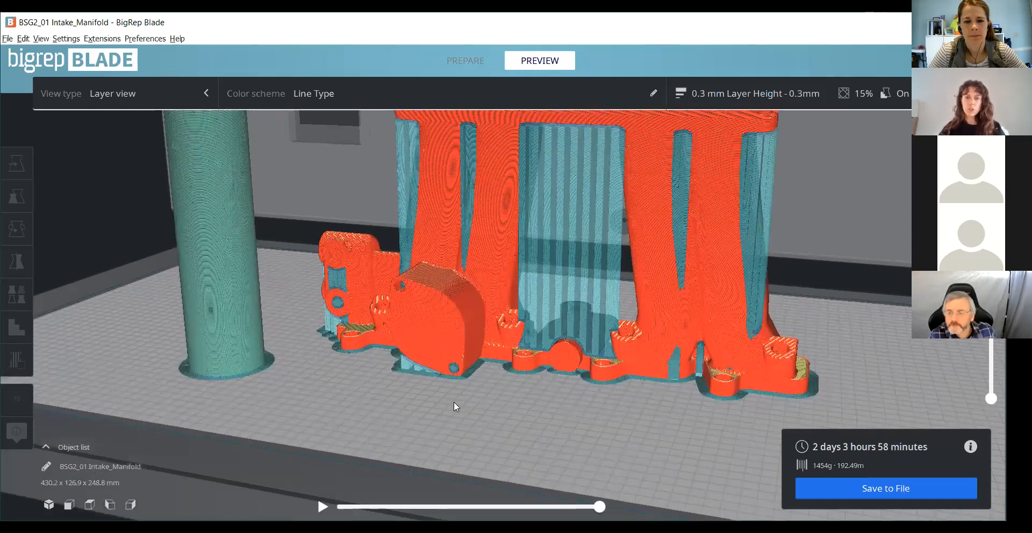
pyautogui.scroll(1, 454, 404)
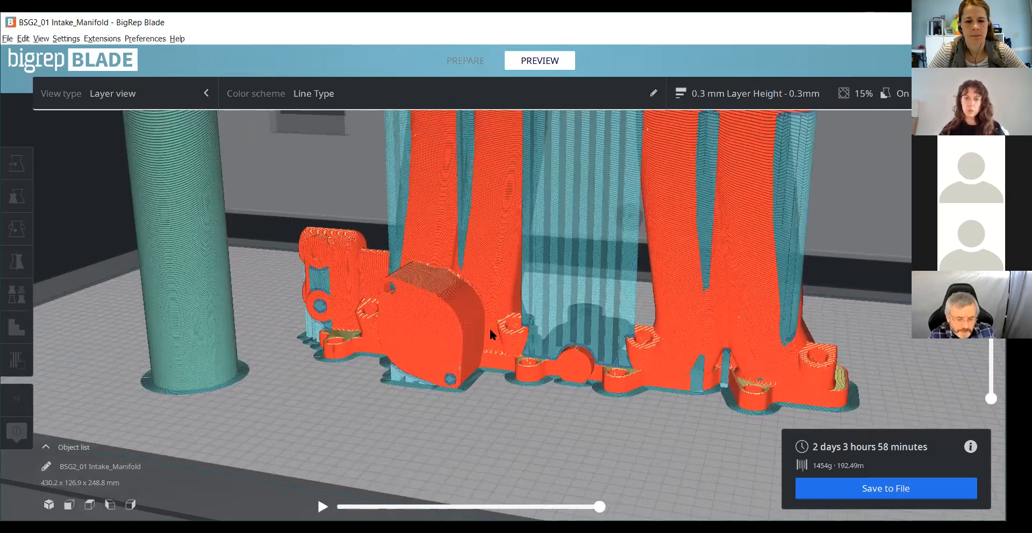
pyautogui.moveTo(489, 327); pyautogui.dragTo(464, 321, button='right')
pyautogui.scroll(1, 473, 299)
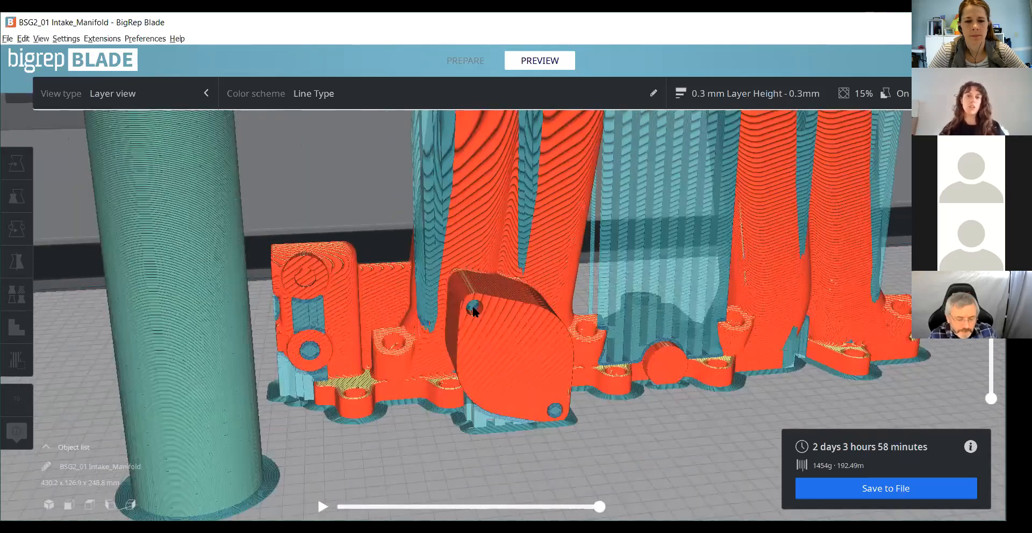
pyautogui.scroll(1, 434, 320)
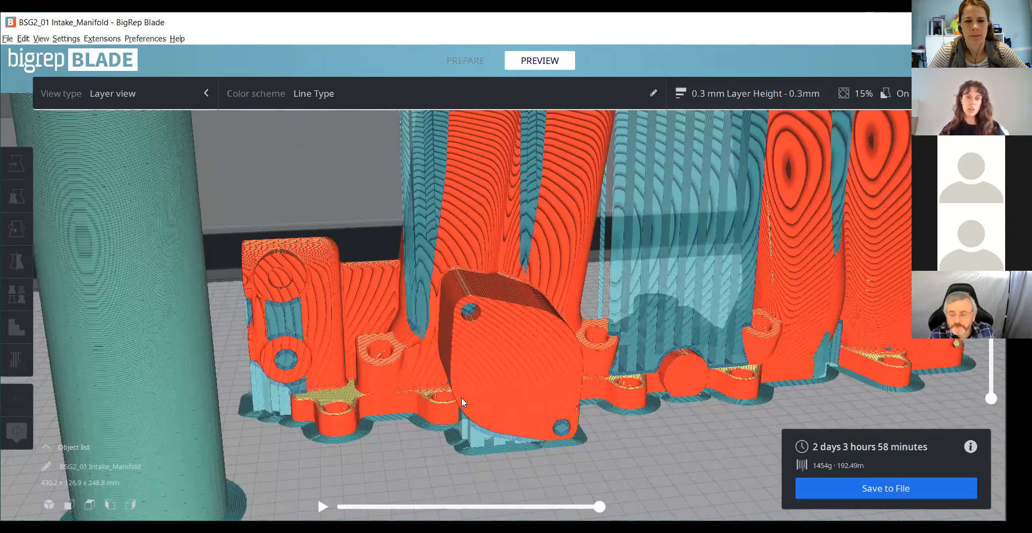
# - Inspect the sliced manifold's mounting base, runner supports and prime tower, and check the print time and material estimate
pyautogui.scroll(-1, 432, 397)
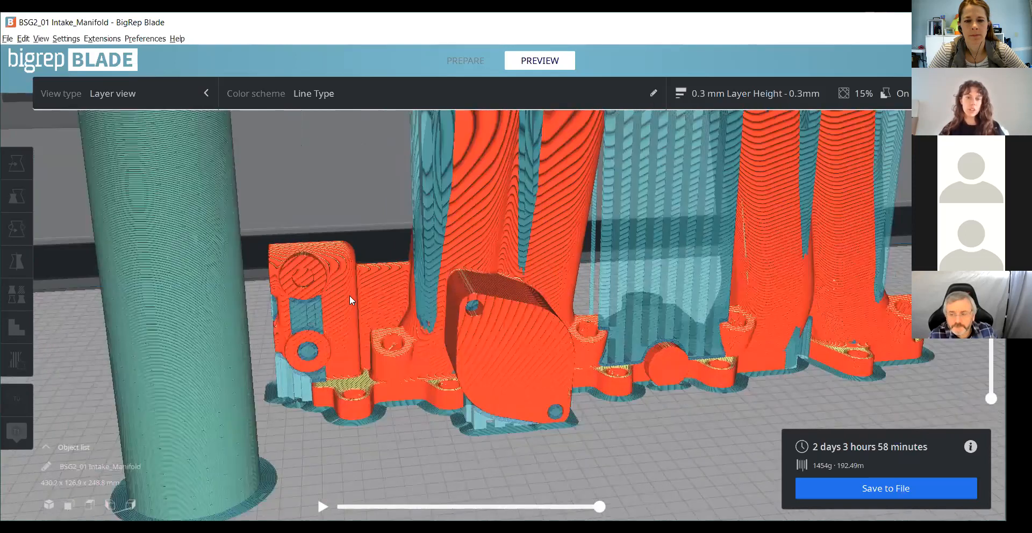
pyautogui.scroll(-1, 350, 295)
pyautogui.moveTo(327, 263); pyautogui.dragTo(386, 331, button='right')
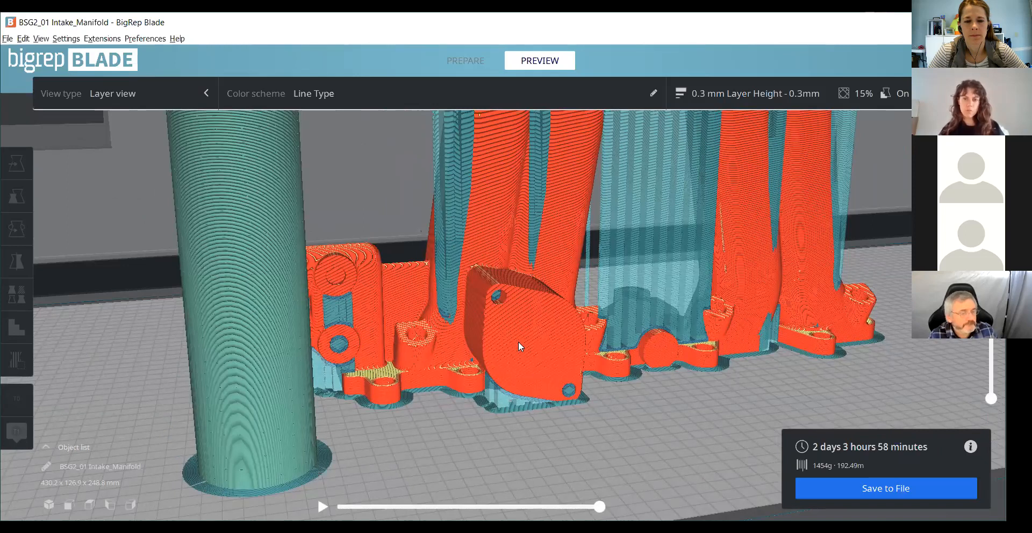
pyautogui.scroll(1, 492, 283)
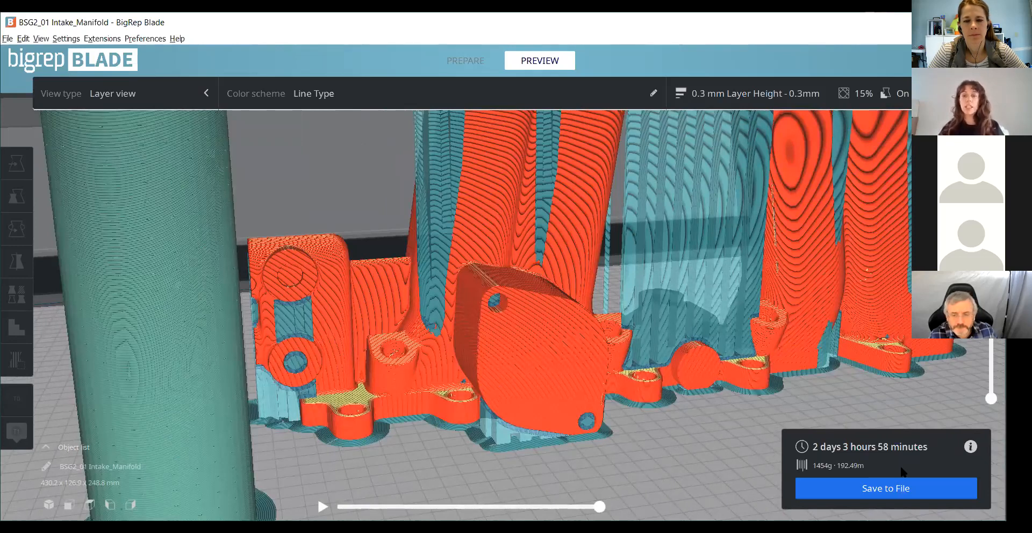
pyautogui.scroll(-5, 876, 418)
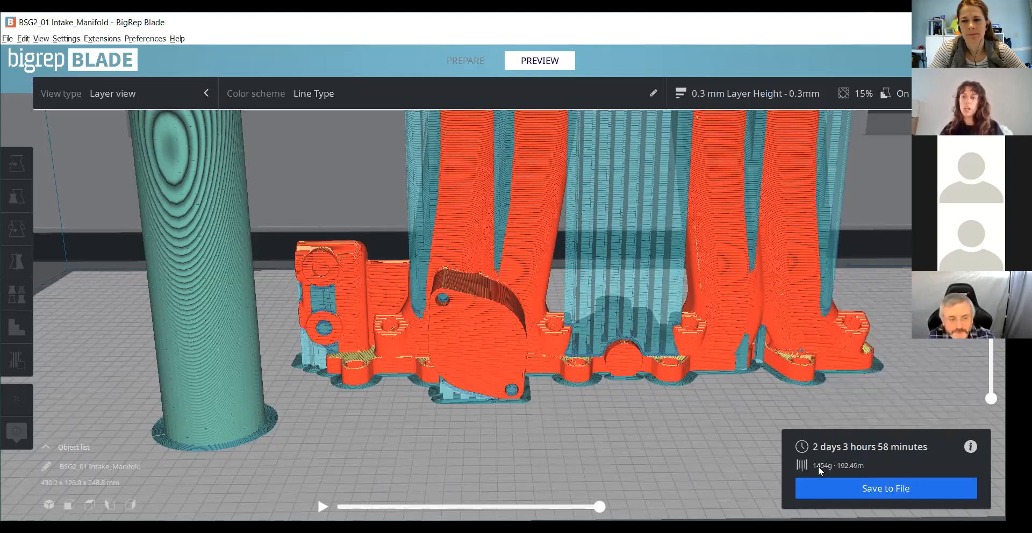
pyautogui.moveTo(970, 449)
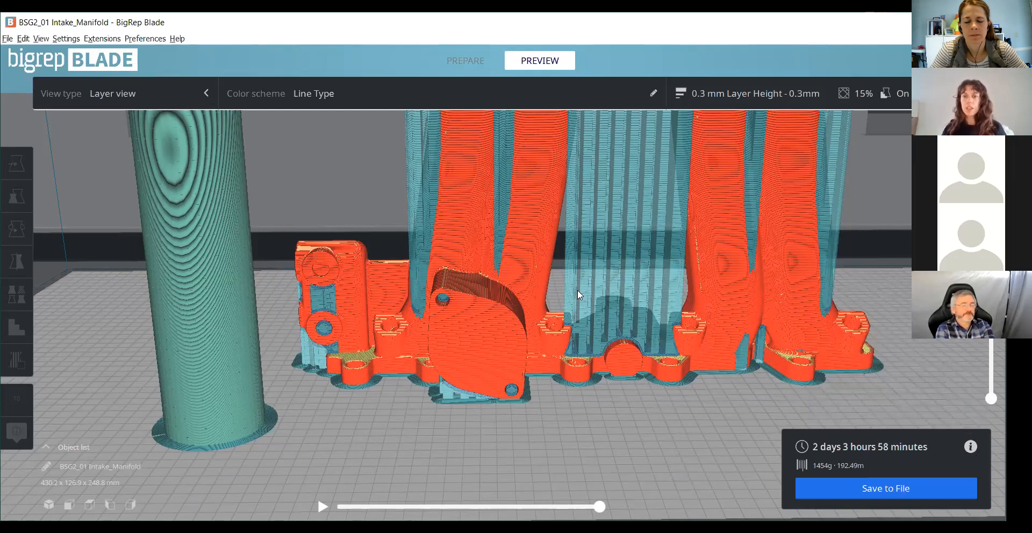
pyautogui.scroll(-1, 577, 289)
pyautogui.scroll(-2, 83, 38)
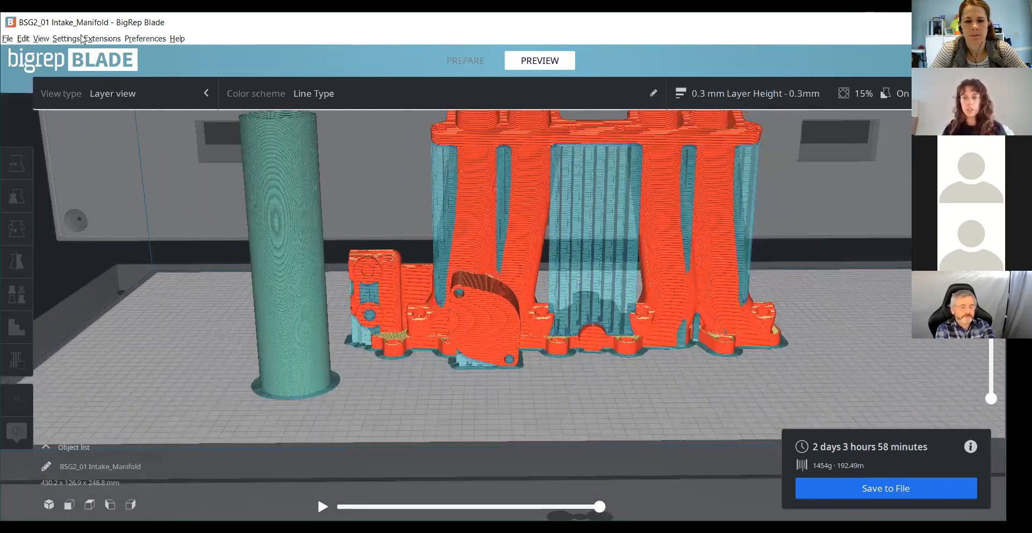
# - Save the sliced manifold as the G-code file BSG2_01 Intake_Manifold.gcode on the Desktop
pyautogui.click(915, 489)
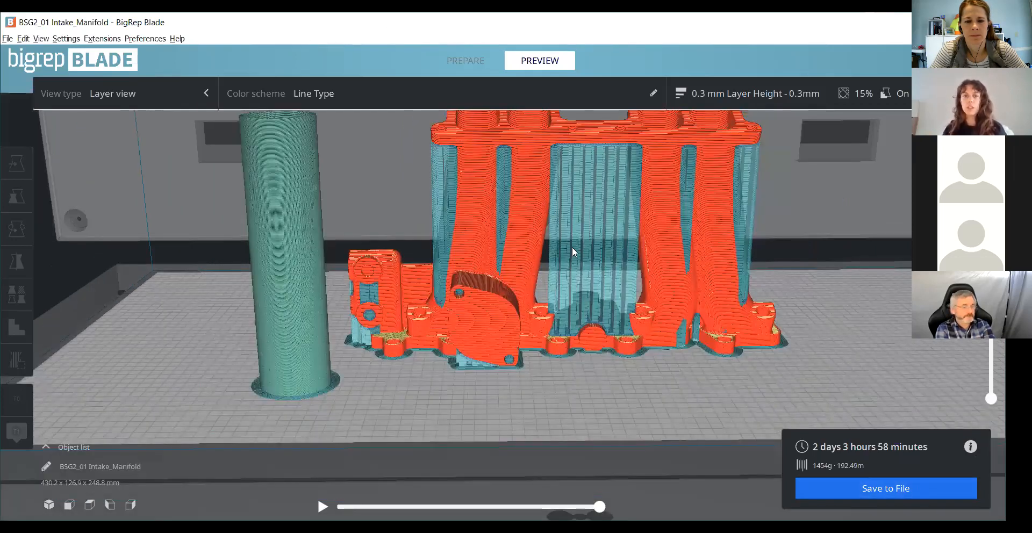
pyautogui.moveTo(380, 50); pyautogui.dragTo(740, 68)
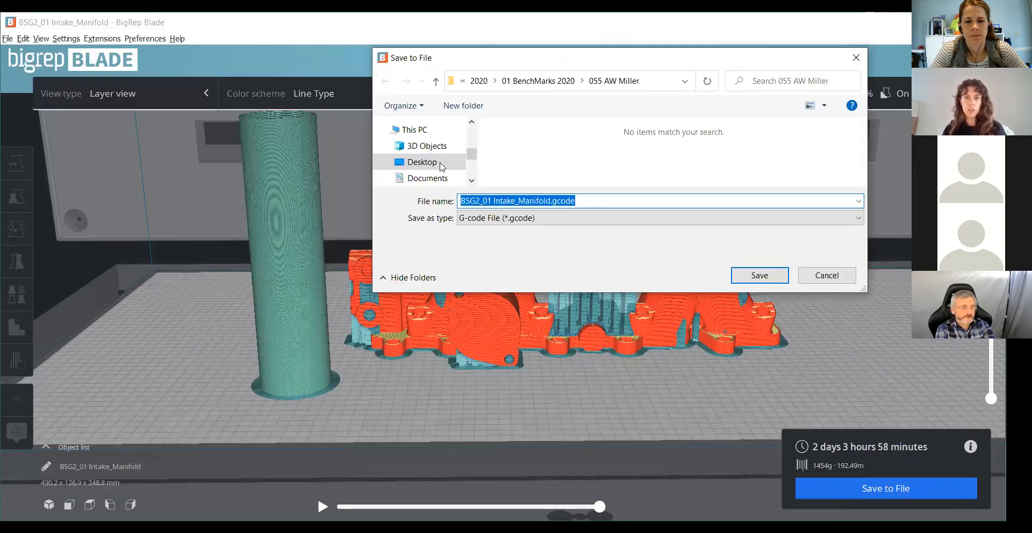
pyautogui.click(423, 162)
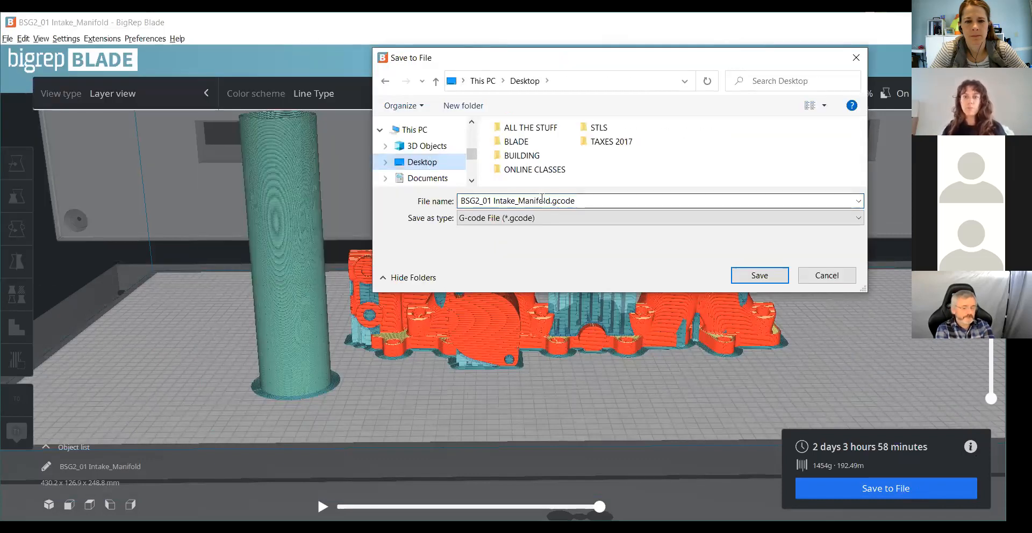
pyautogui.click(586, 203)
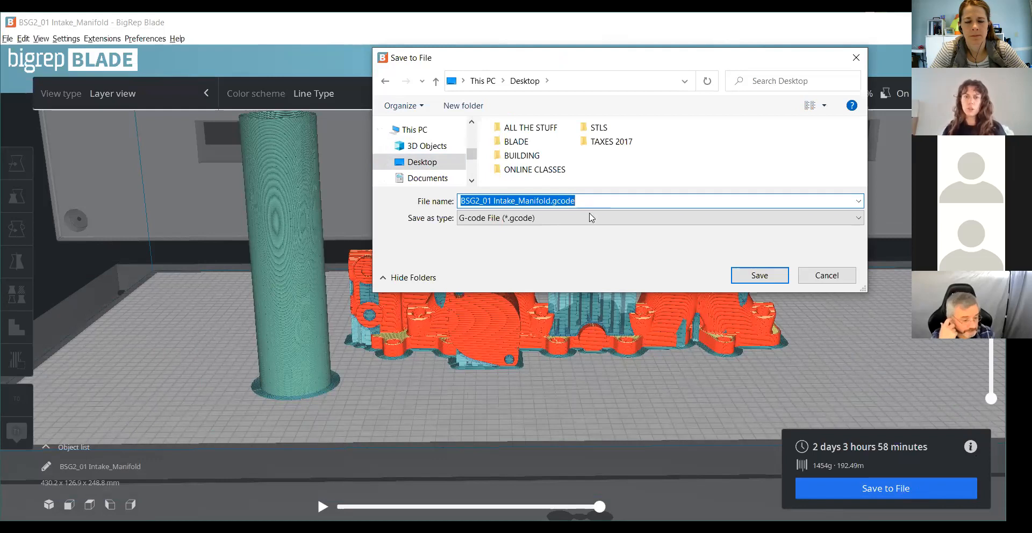
pyautogui.click(758, 275)
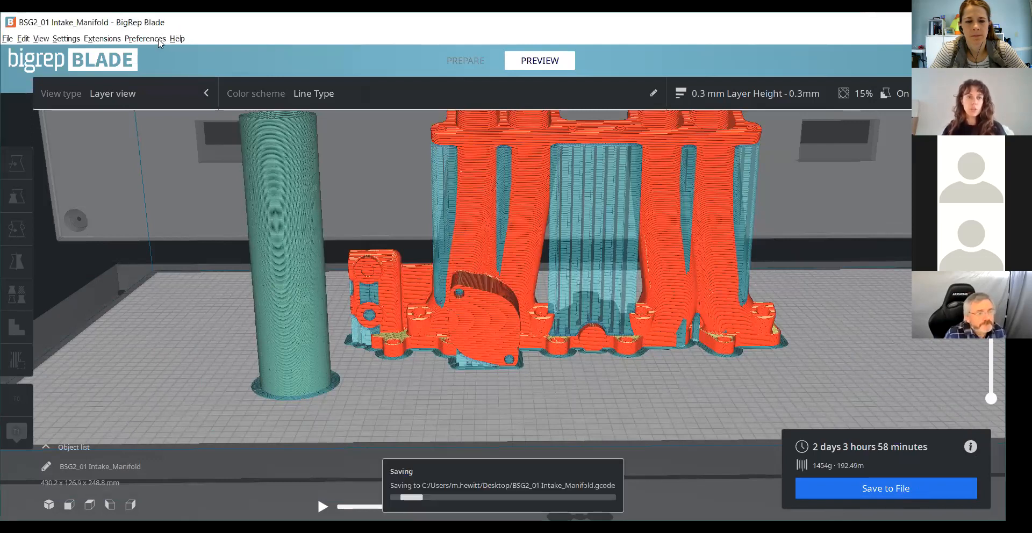
# - Save the project as BSG2_01 Intake_Manifold.3mf on the Desktop and dismiss both save notifications
pyautogui.click(7, 39)
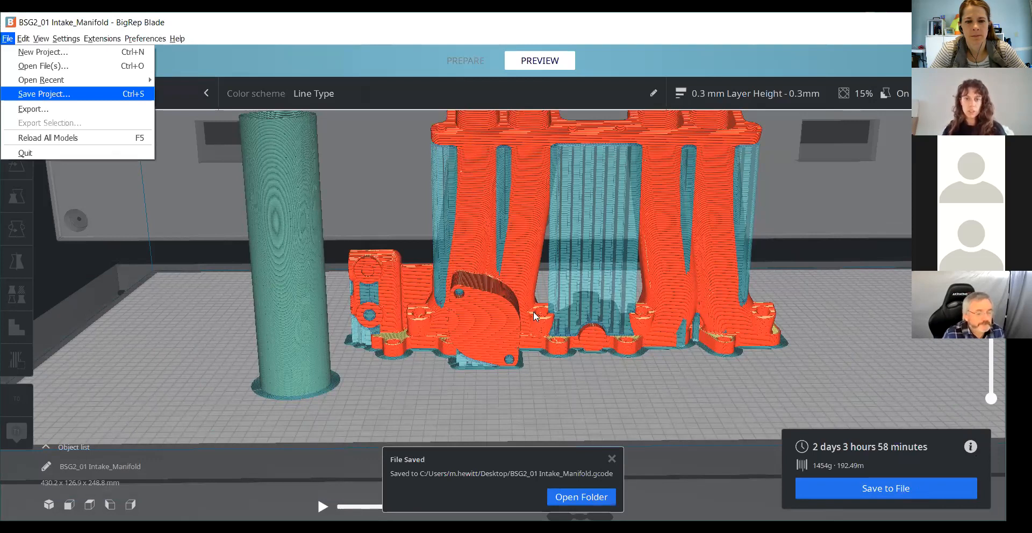
pyautogui.press('Return')
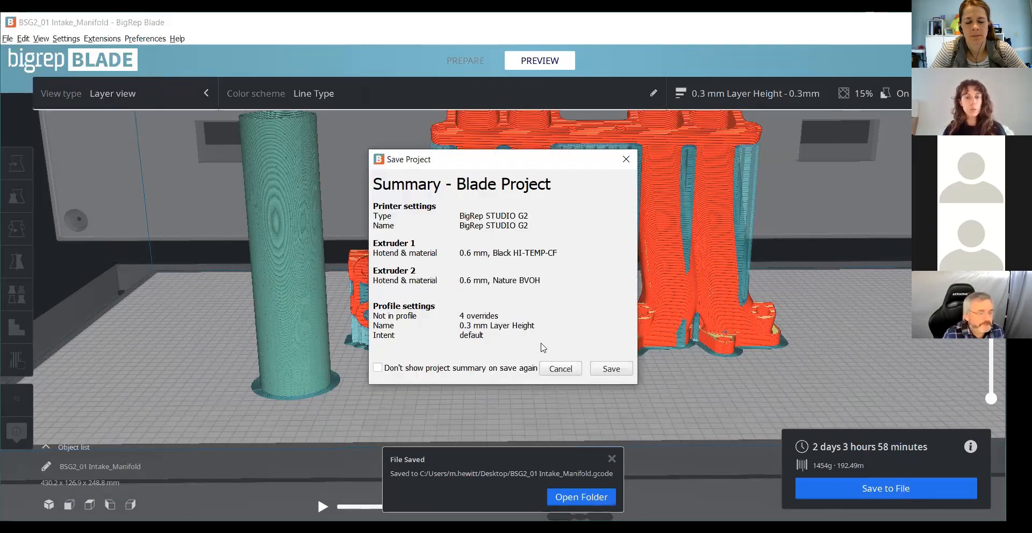
pyautogui.click(611, 369)
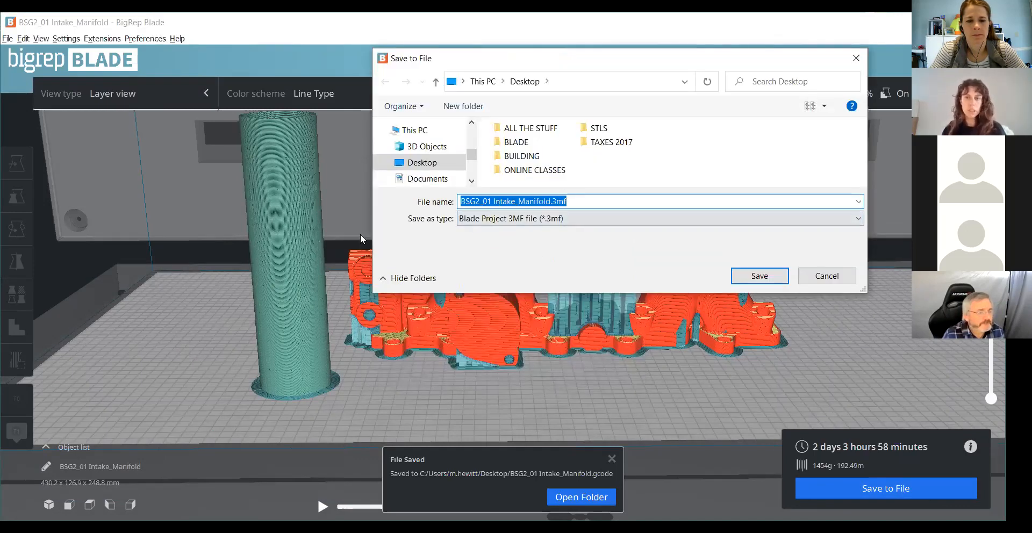
pyautogui.click(783, 277)
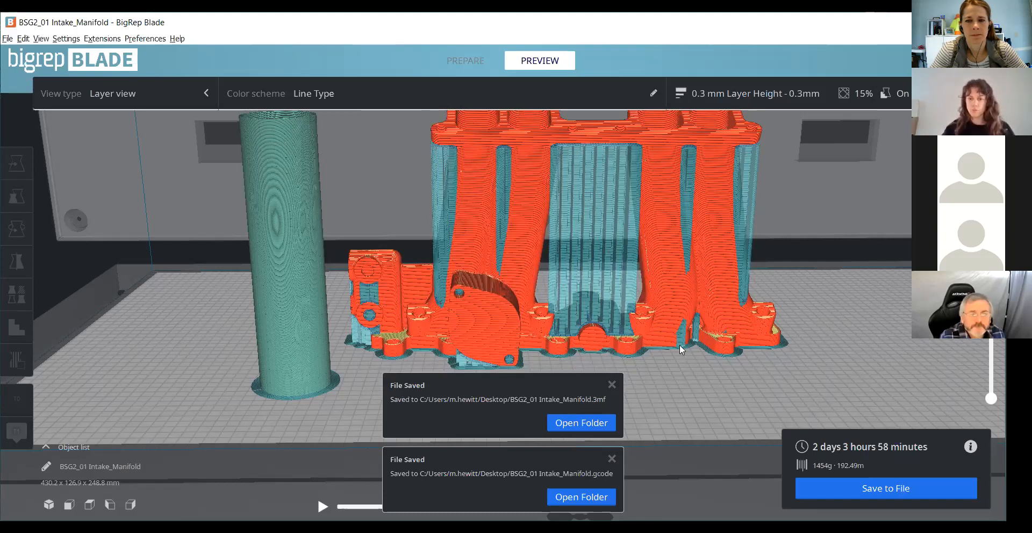
pyautogui.click(612, 385)
pyautogui.click(612, 458)
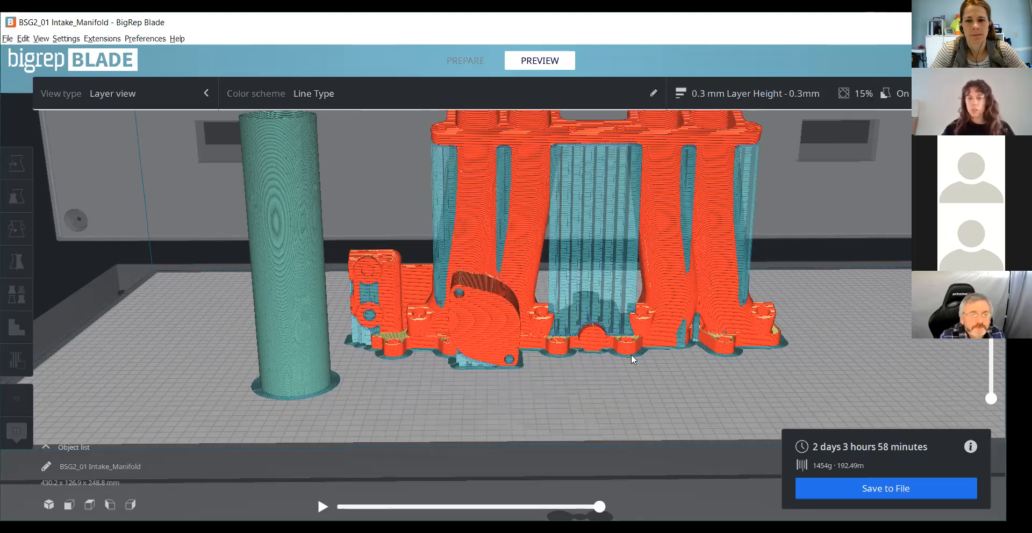
# - Lower the displayed layer range in the preview and examine the cross-sections of the manifold's runners and supports from above
pyautogui.scroll(-2, 846, 220)
pyautogui.scroll(-3, 779, 177)
pyautogui.moveTo(779, 177); pyautogui.dragTo(639, 217, button='right')
pyautogui.moveTo(991, 150); pyautogui.dragTo(991, 191)
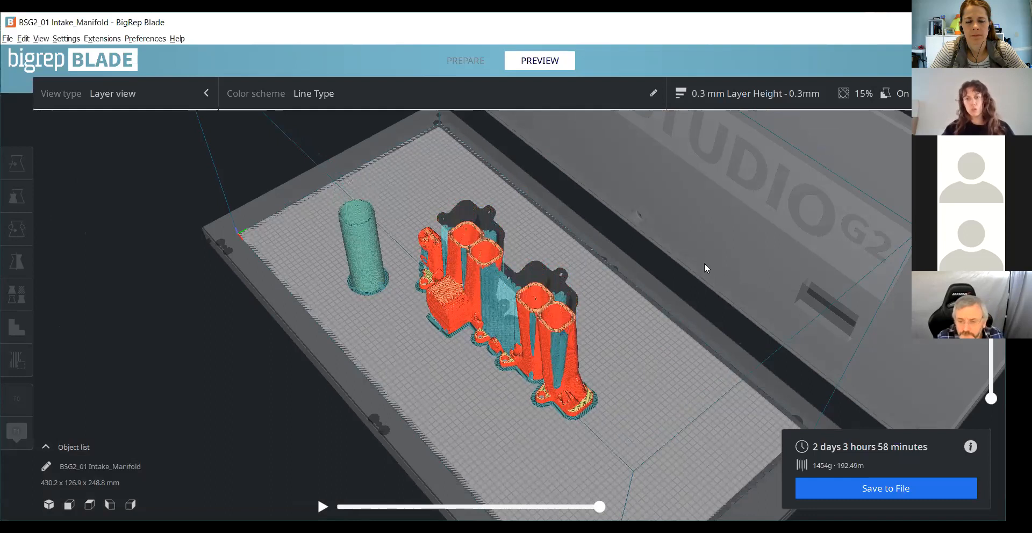
pyautogui.scroll(-1, 698, 382)
pyautogui.scroll(2, 661, 376)
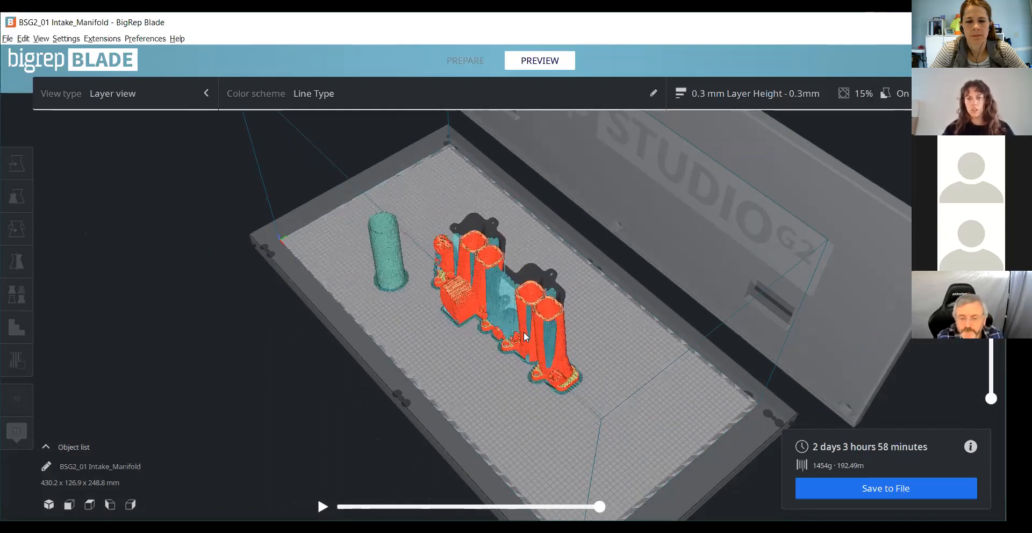
pyautogui.scroll(1, 538, 366)
pyautogui.scroll(5, 538, 366)
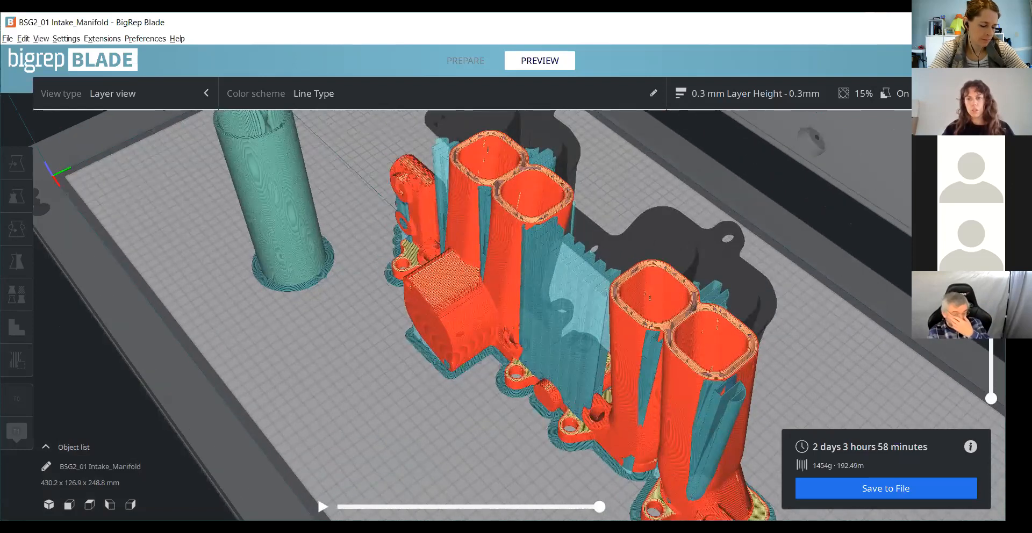
pyautogui.moveTo(991, 231); pyautogui.dragTo(991, 271)
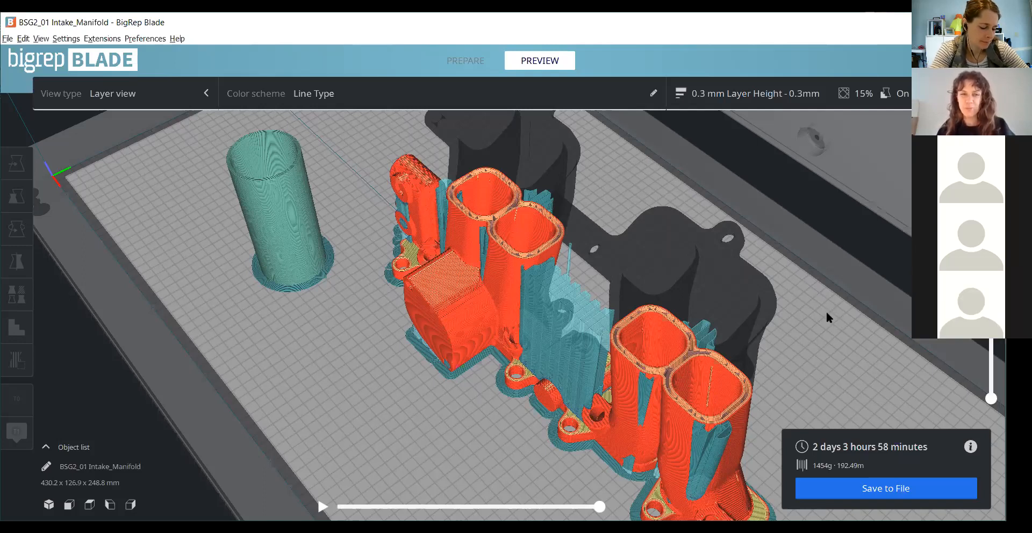
pyautogui.scroll(-1, 826, 314)
pyautogui.scroll(-2, 826, 313)
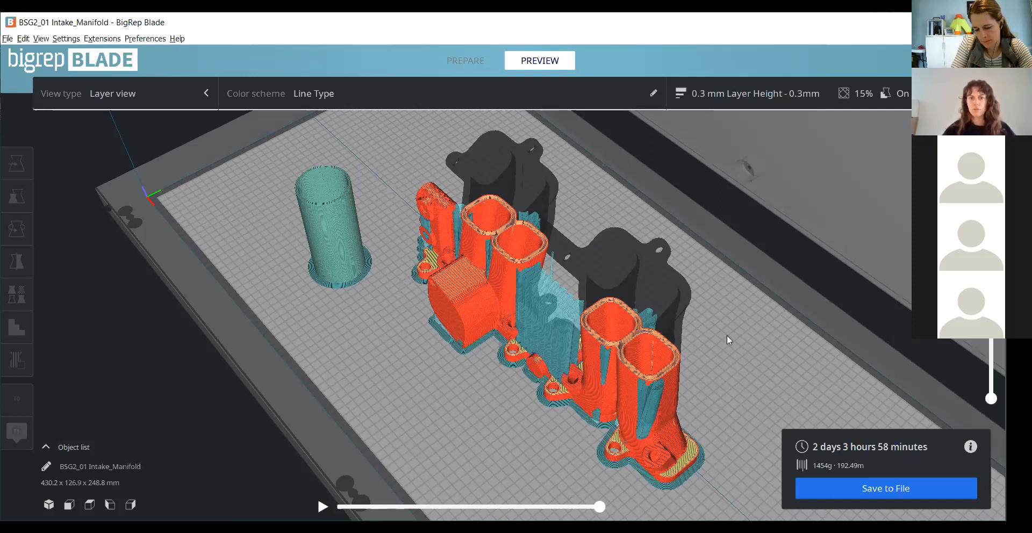
pyautogui.scroll(-6, 727, 334)
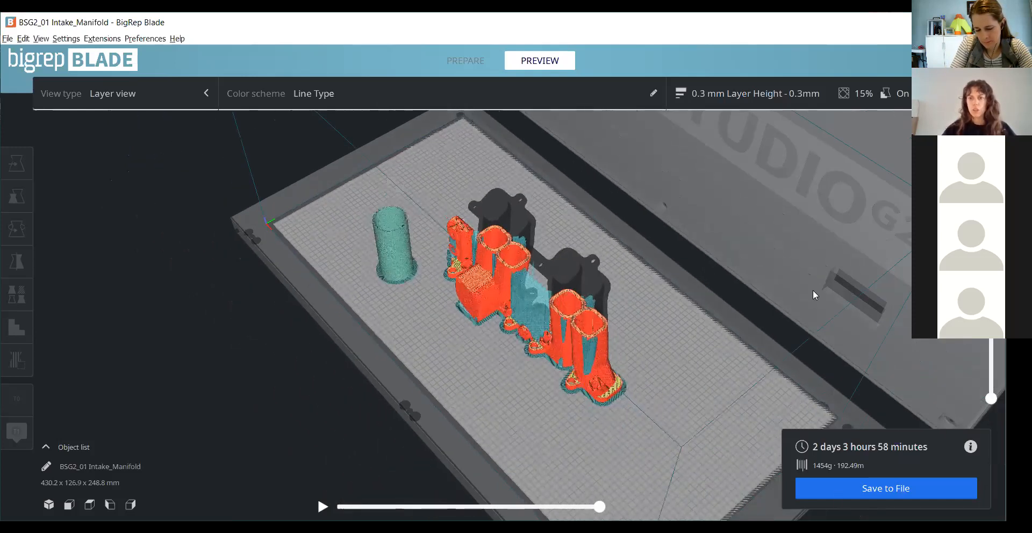
# - Return to the prepare stage and clear the build plate of the intake manifold
pyautogui.click(497, 66)
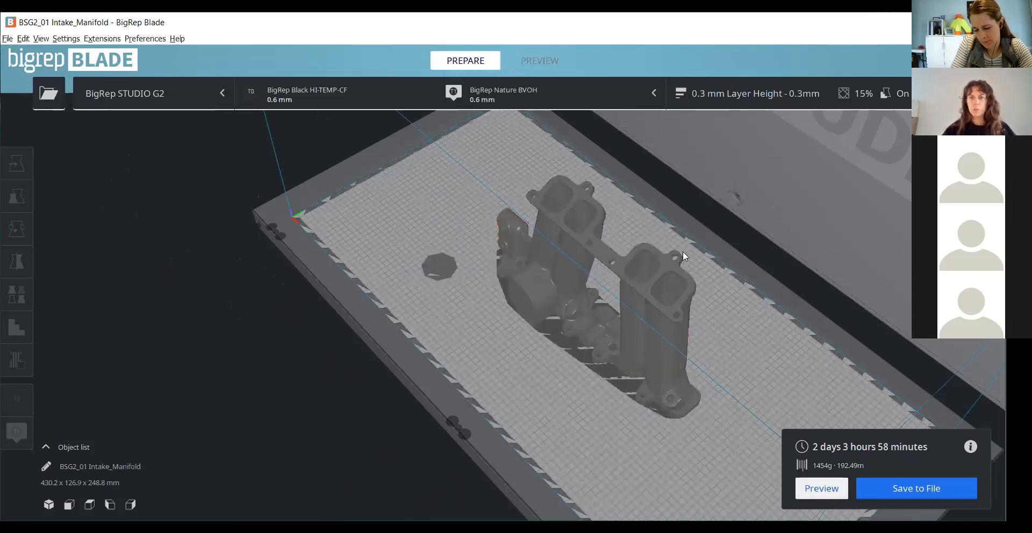
pyautogui.click(664, 278)
pyautogui.rightClick(664, 276)
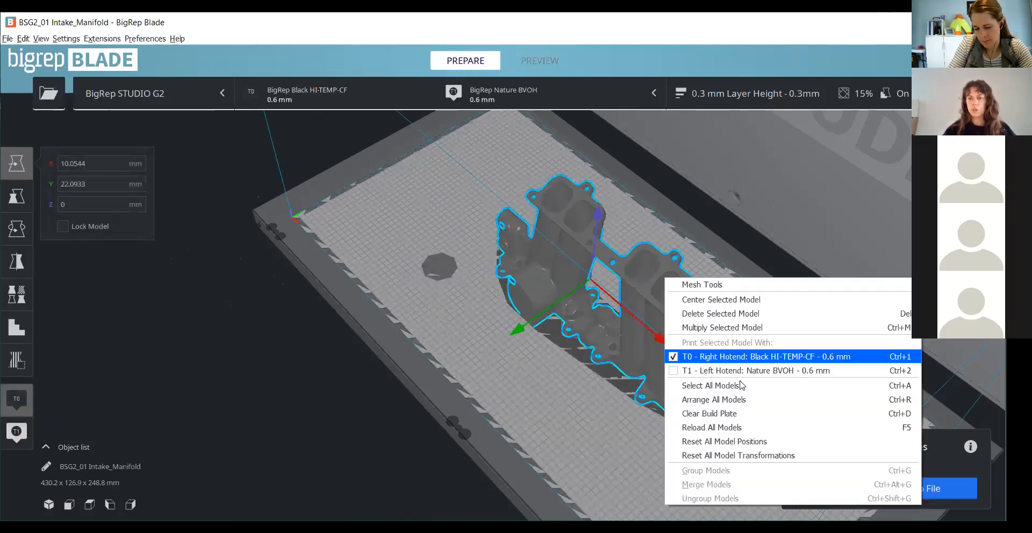
pyautogui.click(737, 414)
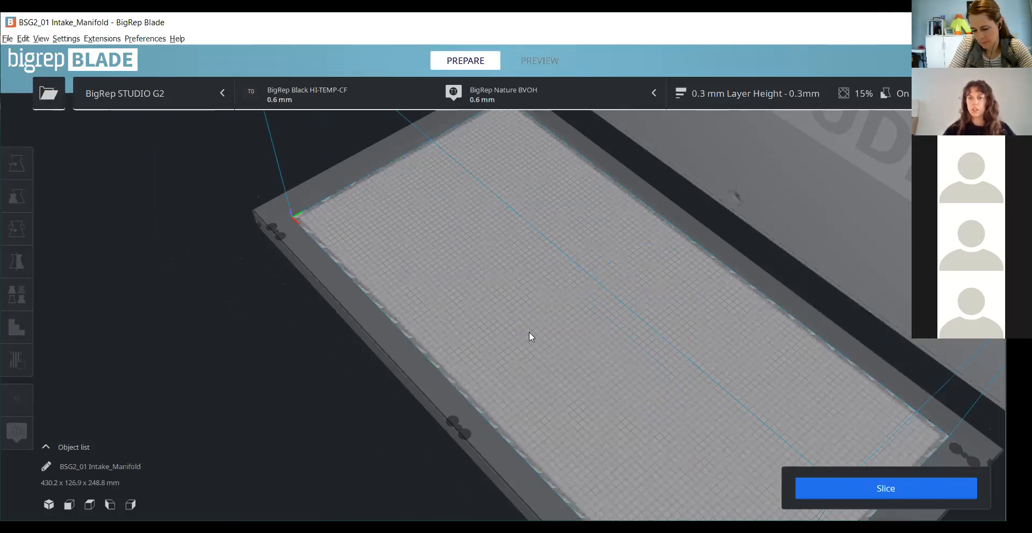
pyautogui.scroll(-4, 529, 331)
pyautogui.moveTo(591, 146); pyautogui.dragTo(597, 366, button='right')
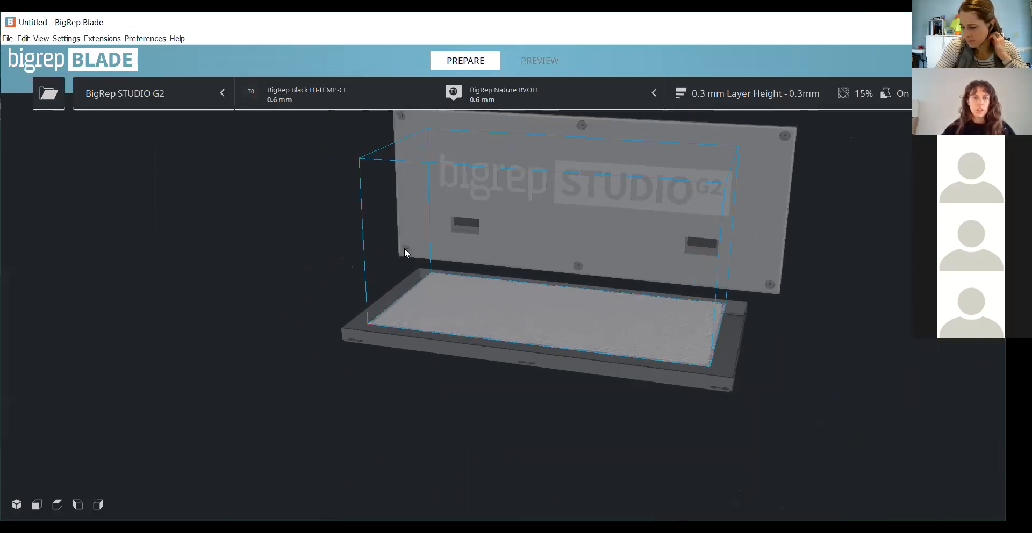
# - Switch the printer to the BigRep ONEv3 preset
pyautogui.click(126, 95)
pyautogui.click(132, 142)
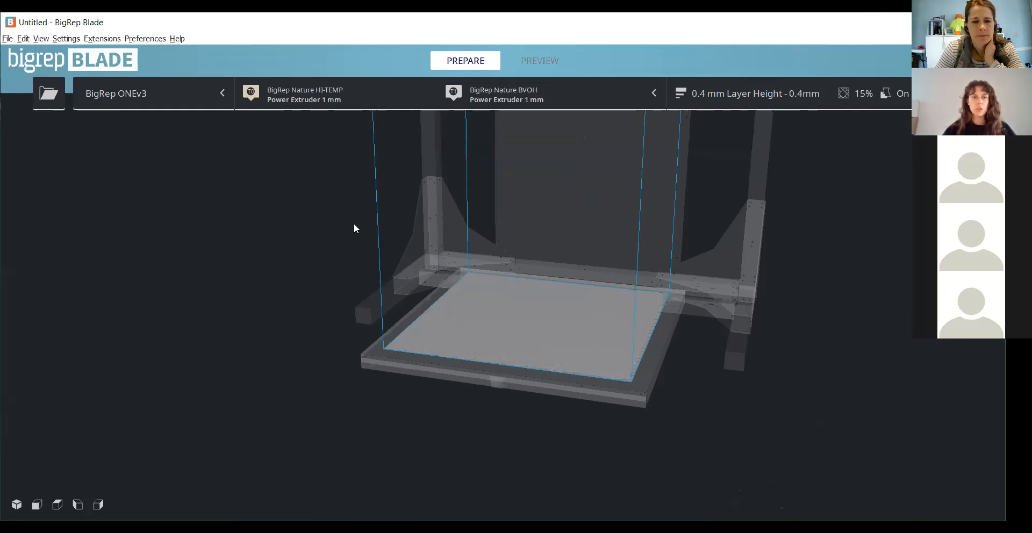
pyautogui.click(169, 101)
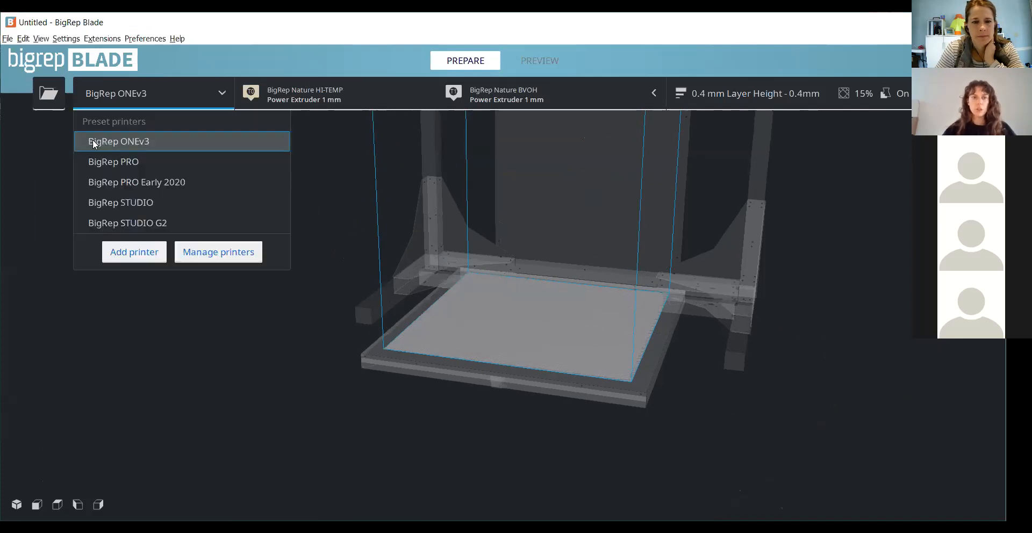
pyautogui.click(120, 142)
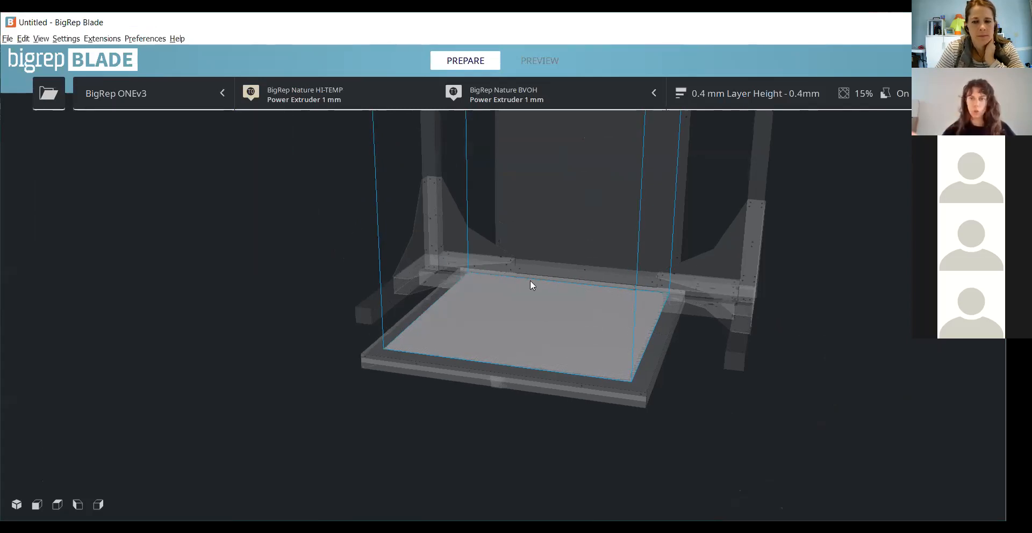
# - Review the ONEv3's layer height profiles and the extruder types offered for the first extruder
pyautogui.click(757, 96)
pyautogui.click(776, 156)
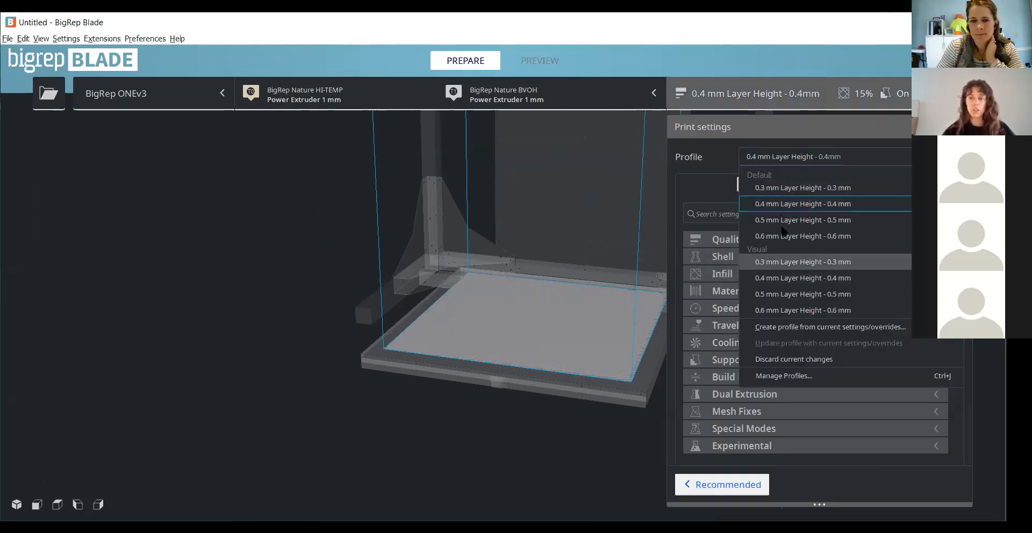
pyautogui.click(484, 185)
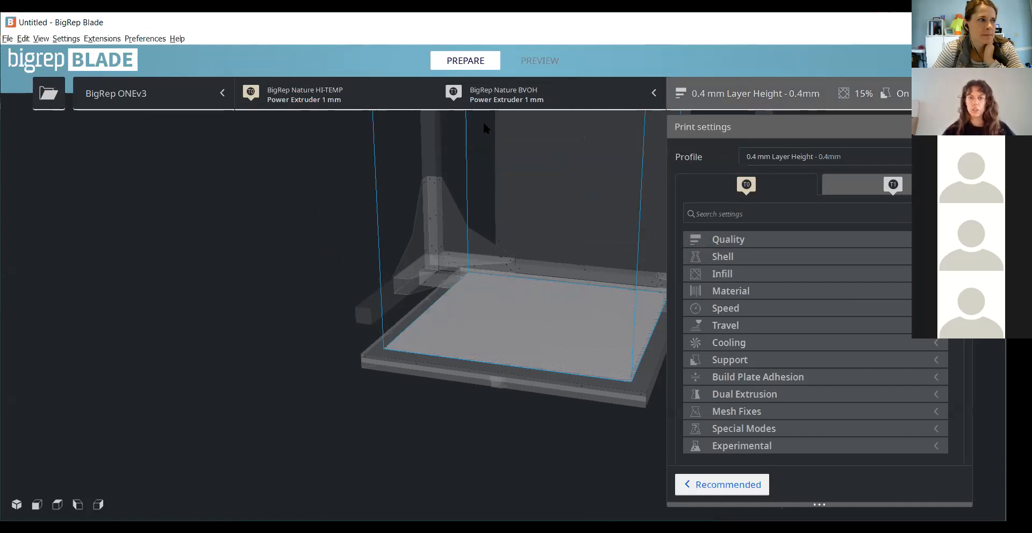
pyautogui.scroll(2, 456, 123)
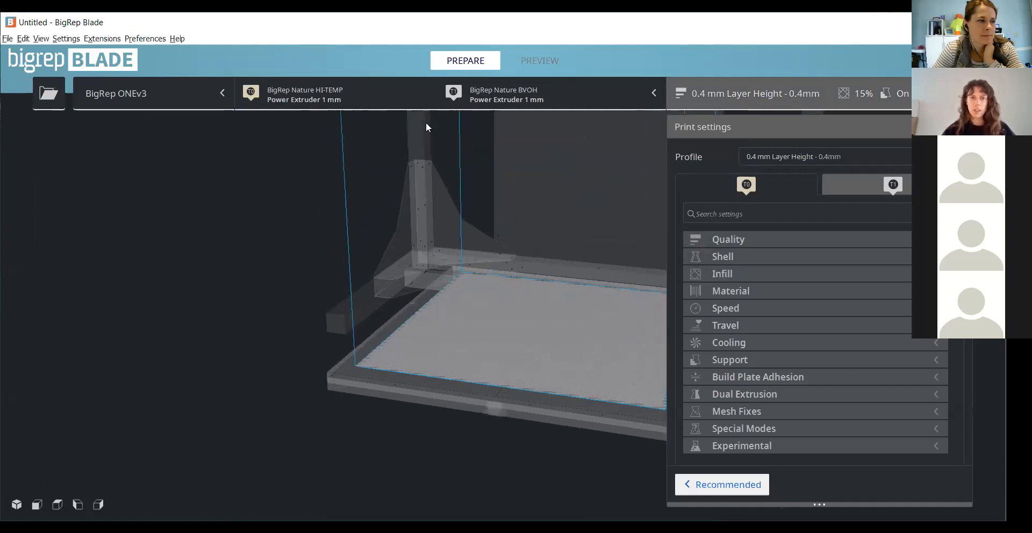
pyautogui.click(524, 231)
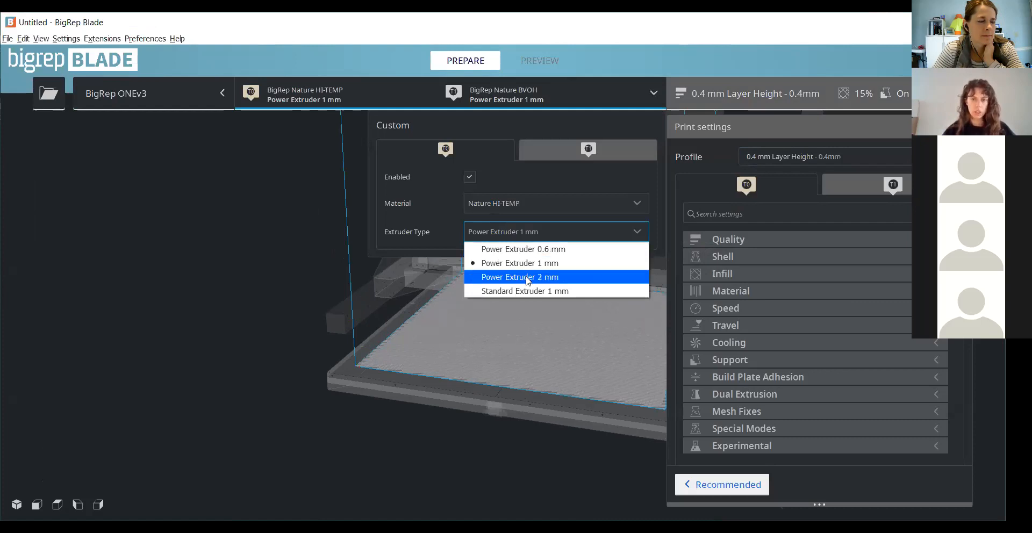
# - Load the BO_03 Gas Tank model onto the ONEv3 build plate and view it from above
pyautogui.click(439, 324)
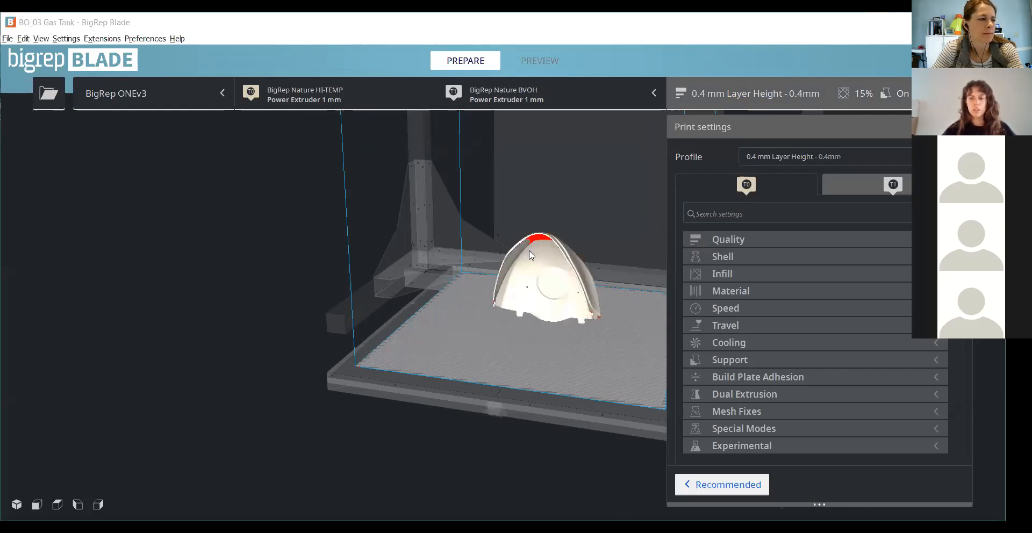
pyautogui.scroll(3, 623, 360)
pyautogui.moveTo(623, 359); pyautogui.dragTo(649, 391, button='right')
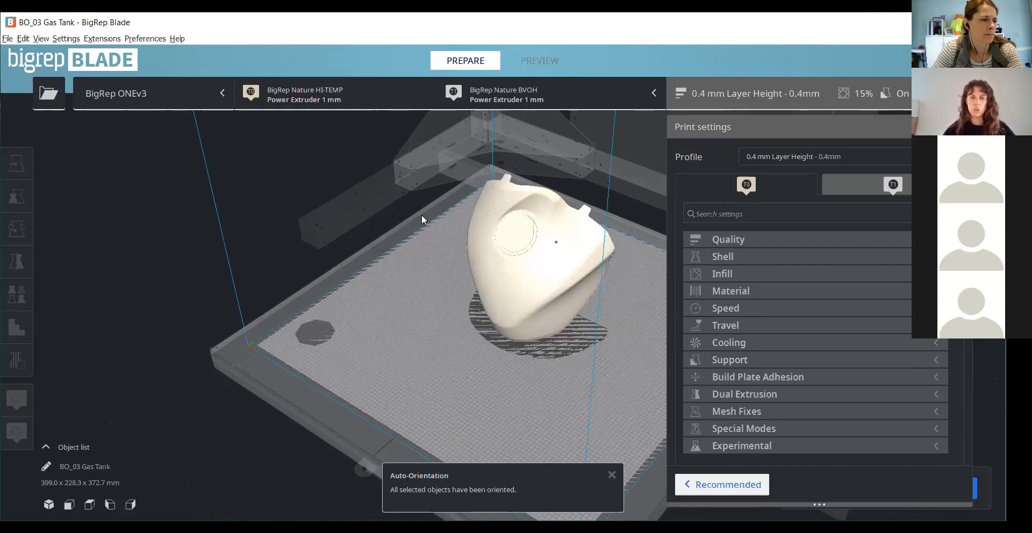
# - Dismiss the auto-orientation notification and examine the gas tank's orientation on the build plate from the side and from above
pyautogui.moveTo(541, 235)
pyautogui.mouseDown(button='right')
pyautogui.moveTo(512, 327)
pyautogui.moveTo(613, 295)
pyautogui.moveTo(345, 323)
pyautogui.moveTo(218, 308)
pyautogui.moveTo(253, 302)
pyautogui.moveTo(510, 333)
pyautogui.moveTo(798, 334)
pyautogui.moveTo(895, 319)
pyautogui.moveTo(921, 339)
pyautogui.moveTo(403, 321)
pyautogui.moveTo(331, 304)
pyautogui.moveTo(636, 483)
pyautogui.mouseUp(button='right')
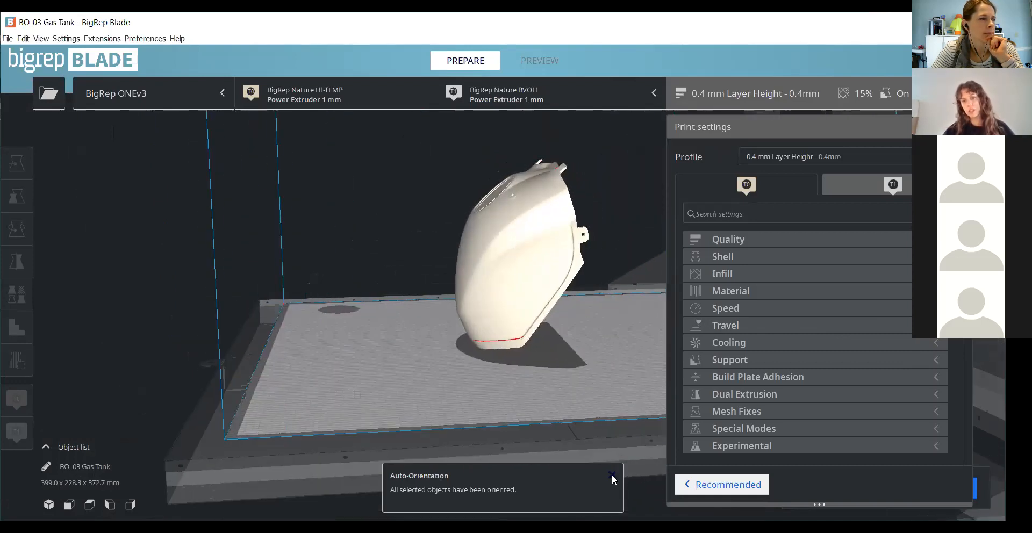
pyautogui.click(612, 476)
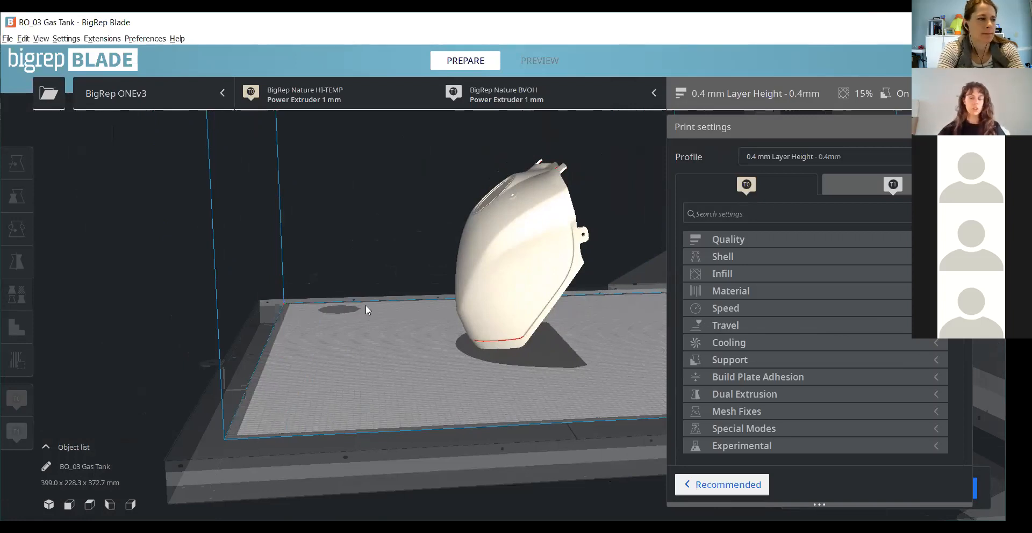
pyautogui.scroll(5, 386, 301)
pyautogui.moveTo(485, 334); pyautogui.dragTo(590, 258, button='right')
pyautogui.scroll(-4, 509, 365)
pyautogui.scroll(6, 589, 258)
pyautogui.scroll(-4, 523, 338)
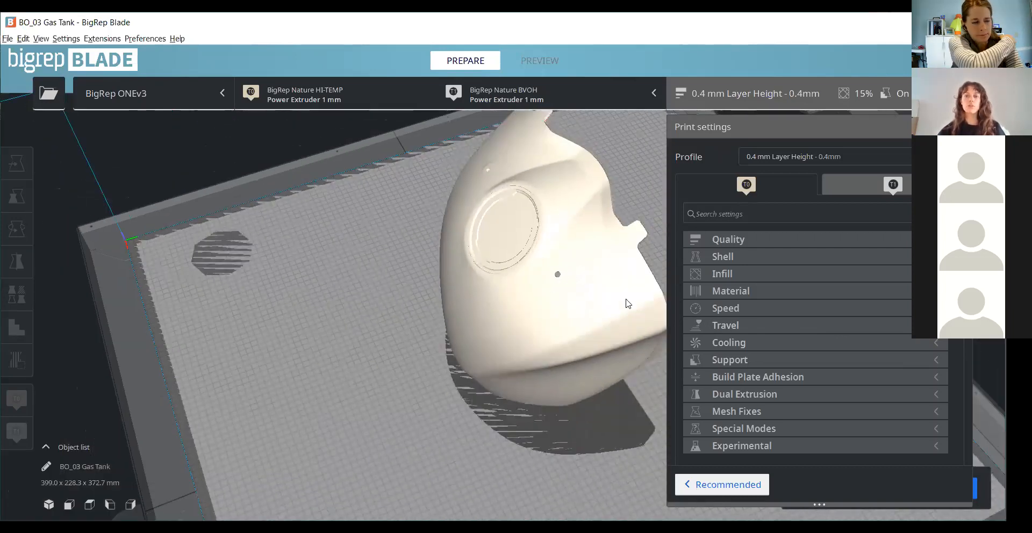
pyautogui.scroll(-3, 626, 299)
pyautogui.moveTo(625, 299); pyautogui.dragTo(391, 129, button='right')
# - Keep the first extruder at Power Extruder 1 mm, set its material to BigRep Nature Pro HT, and discard the customized profile settings
pyautogui.click(362, 94)
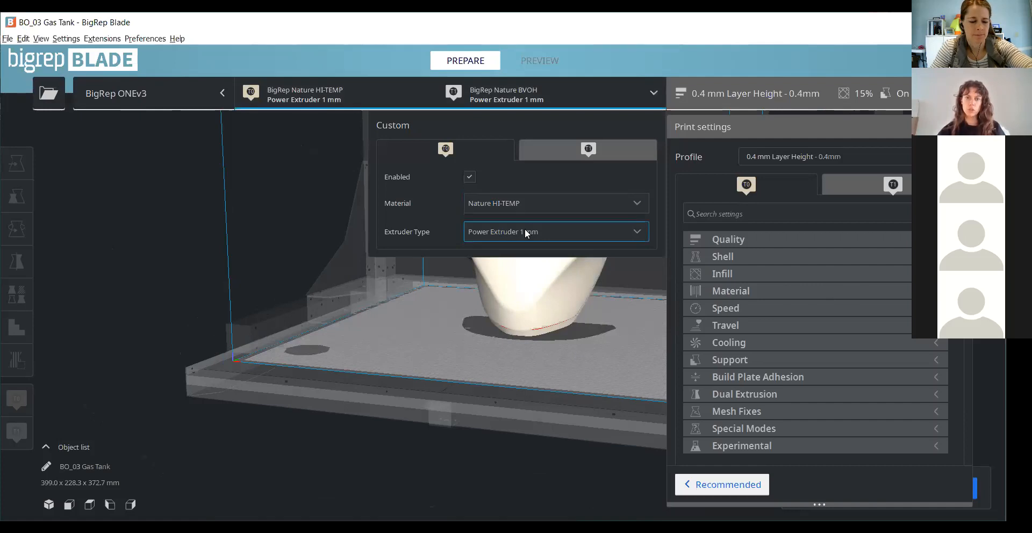
pyautogui.click(525, 230)
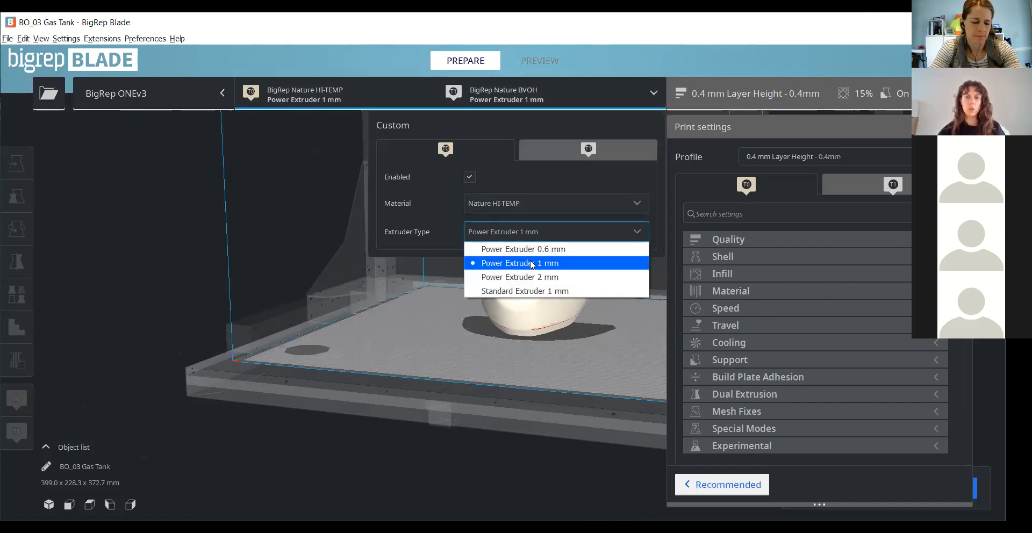
pyautogui.click(530, 263)
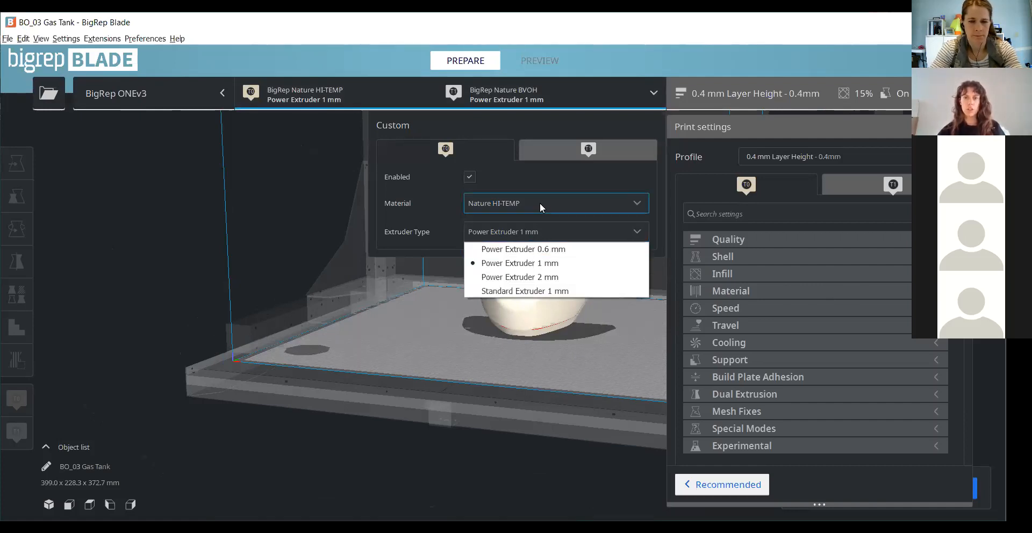
pyautogui.click(539, 203)
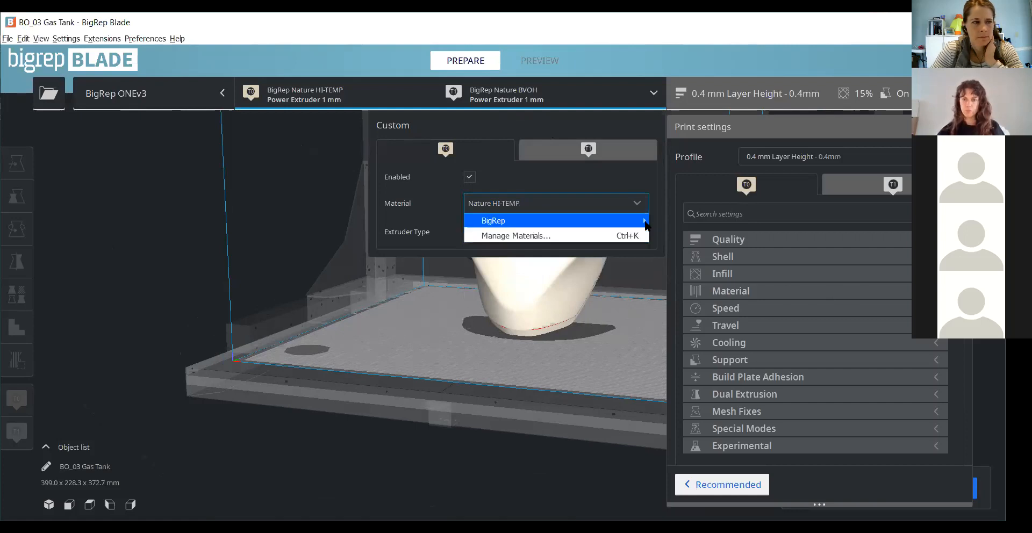
pyautogui.click(523, 222)
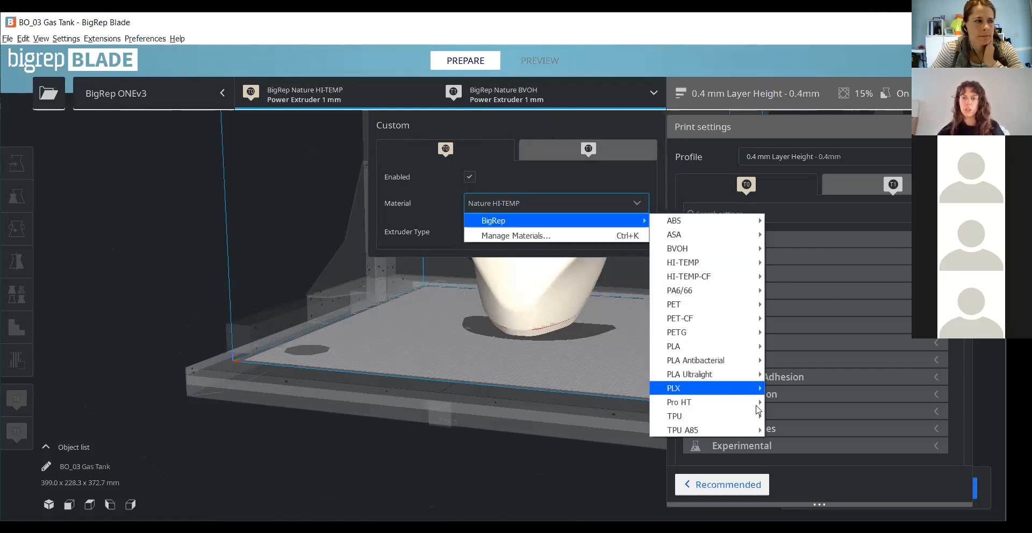
pyautogui.moveTo(755, 403)
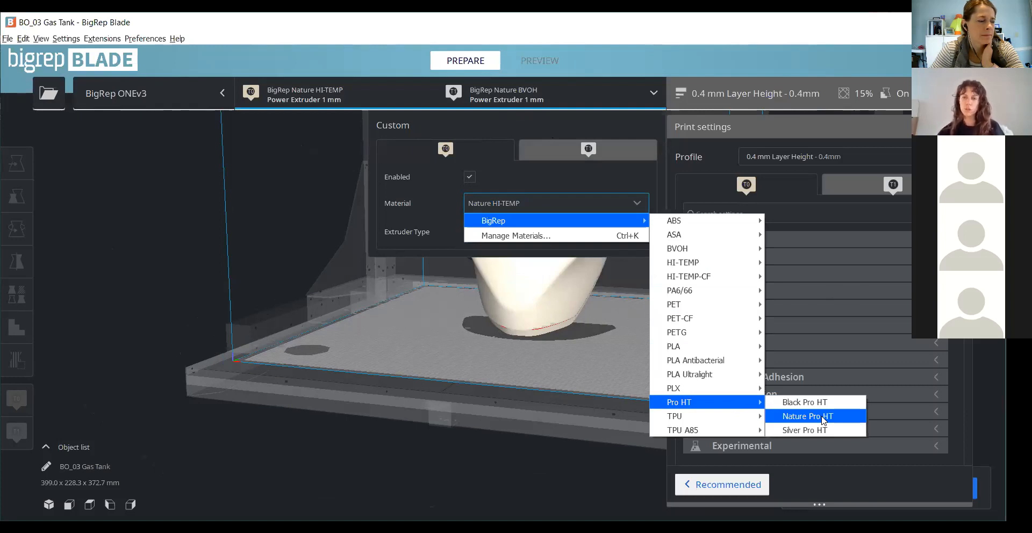
pyautogui.click(822, 418)
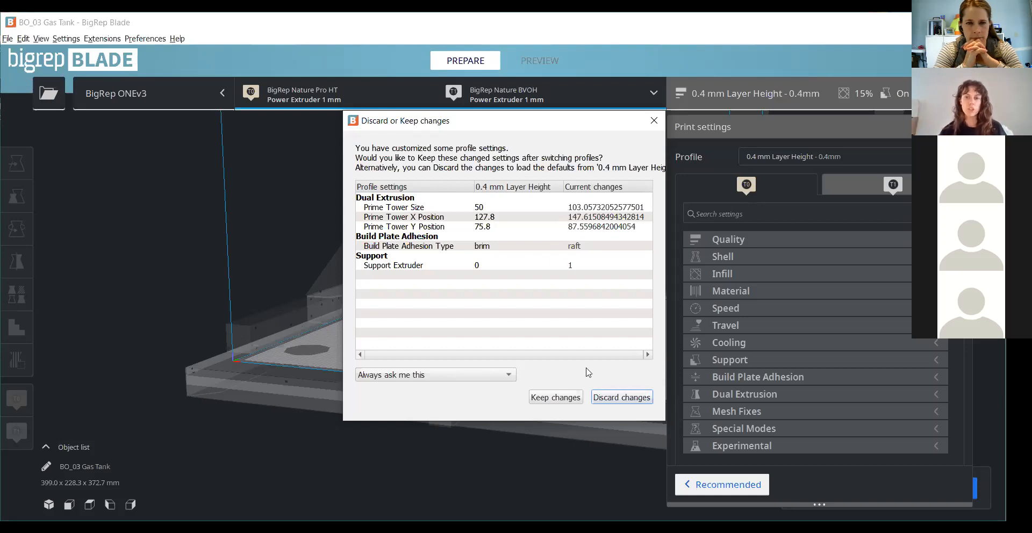
pyautogui.click(610, 397)
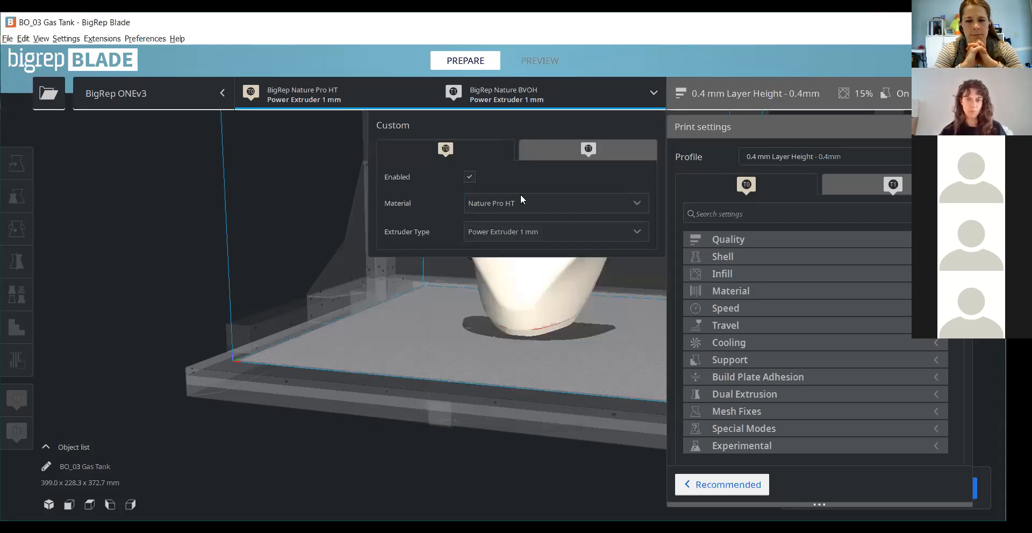
# - Disable the second extruder so the gas tank prints with the first extruder only
pyautogui.click(562, 148)
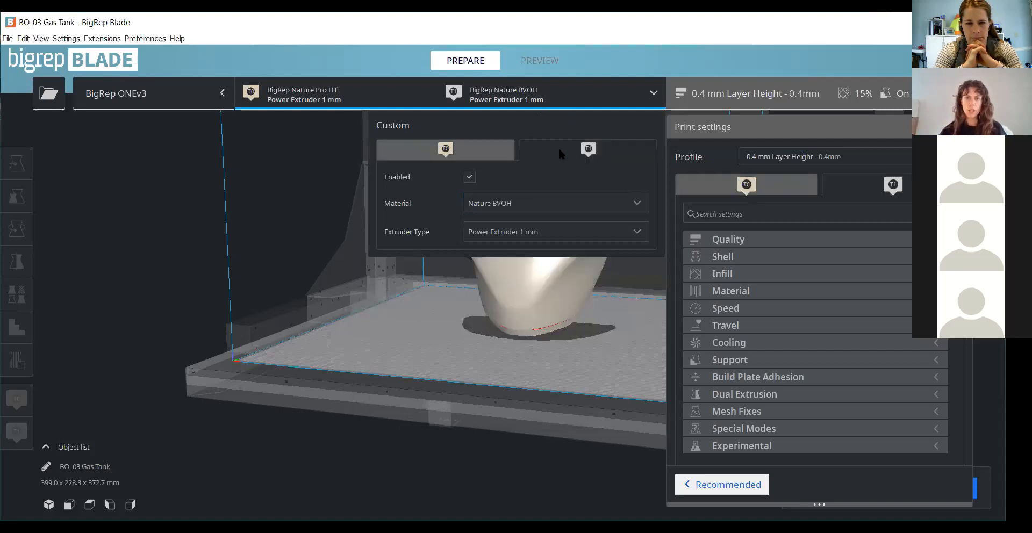
pyautogui.click(469, 177)
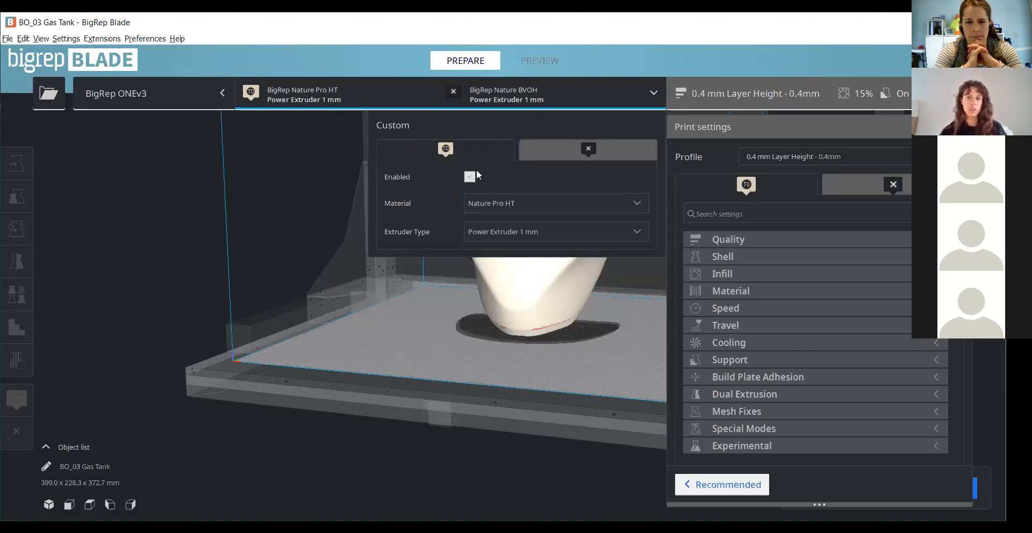
pyautogui.click(595, 345)
# - Inspect the gas tank's shape and its footprint on the build plate from above and from the front
pyautogui.scroll(-3, 334, 311)
pyautogui.moveTo(494, 194); pyautogui.dragTo(572, 262, button='right')
pyautogui.scroll(2, 572, 262)
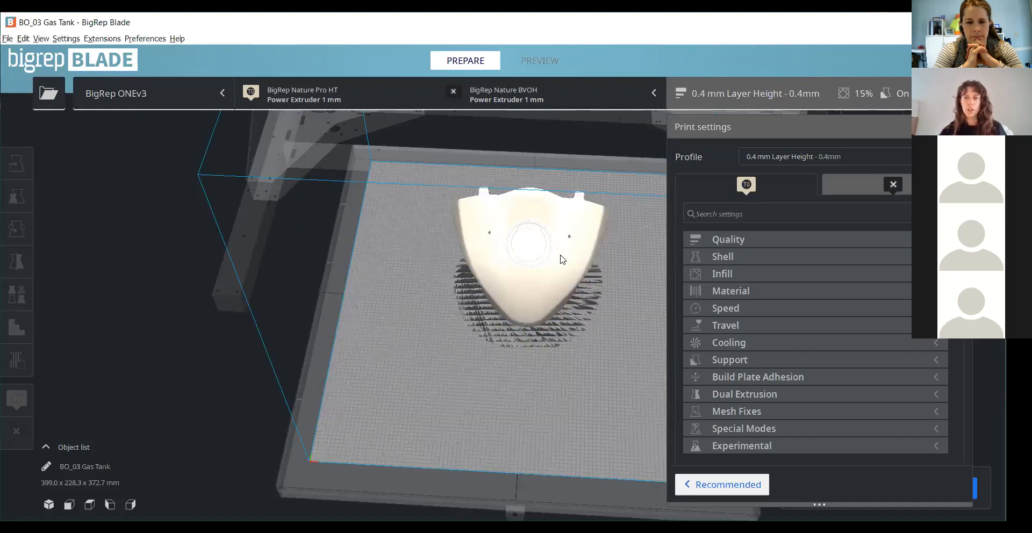
pyautogui.click(533, 300)
pyautogui.scroll(-2, 532, 298)
pyautogui.moveTo(516, 384); pyautogui.dragTo(534, 425, button='right')
pyautogui.moveTo(525, 369); pyautogui.dragTo(534, 393)
pyautogui.click(571, 348)
pyautogui.moveTo(571, 347); pyautogui.dragTo(548, 329, button='right')
pyautogui.scroll(2, 548, 329)
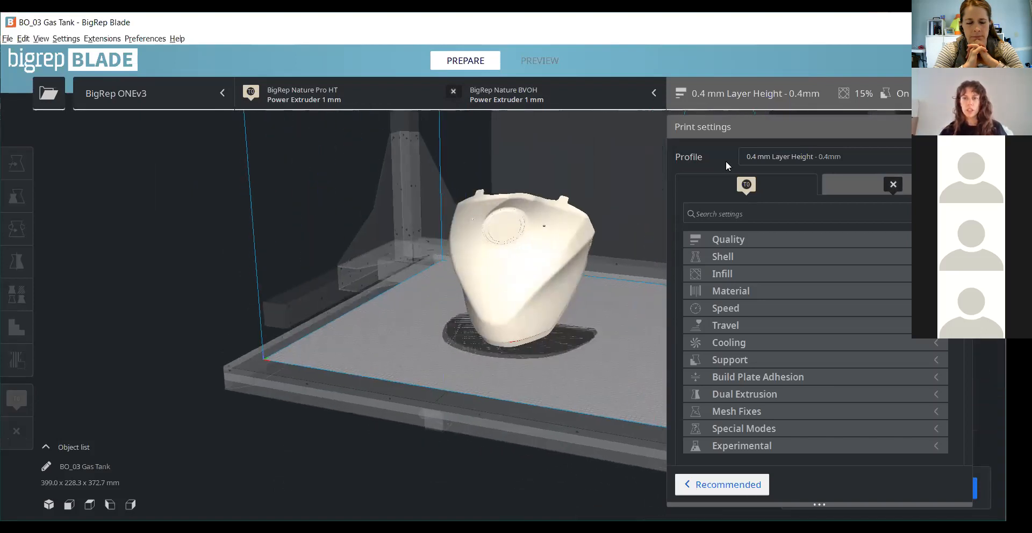
# - Switch the print profile to the default 0.6 mm Layer Height and close the prompt about customized settings
pyautogui.click(783, 158)
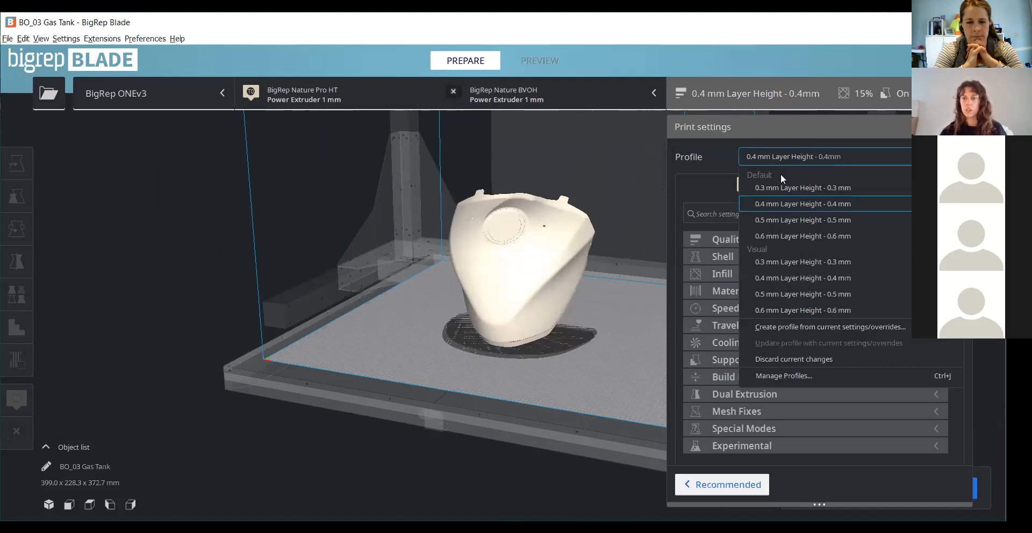
pyautogui.click(775, 237)
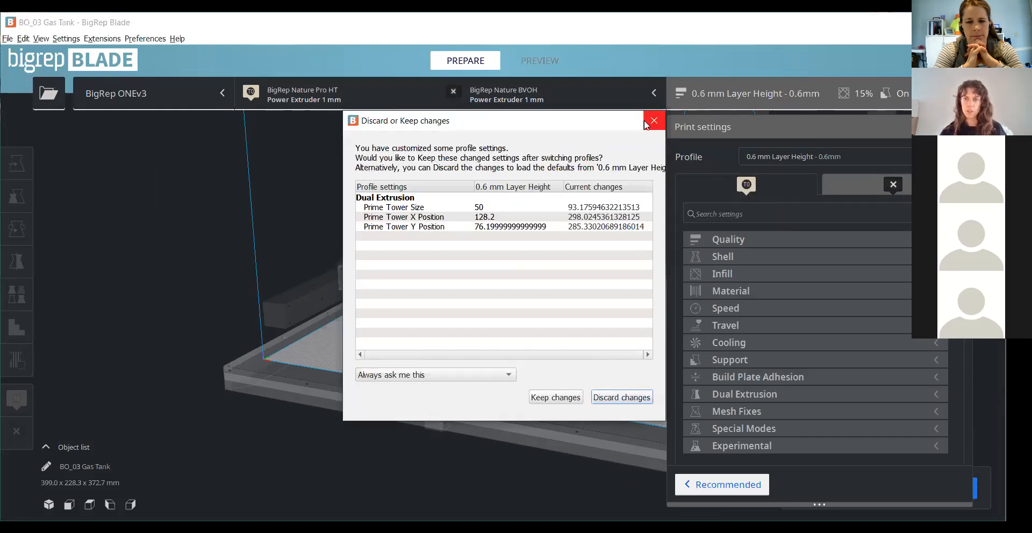
pyautogui.click(775, 159)
pyautogui.click(473, 382)
# - Select the gas tank and flip it upside down by rotating it 180° about the Y axis
pyautogui.scroll(-2, 549, 376)
pyautogui.moveTo(550, 375); pyautogui.dragTo(570, 263, button='right')
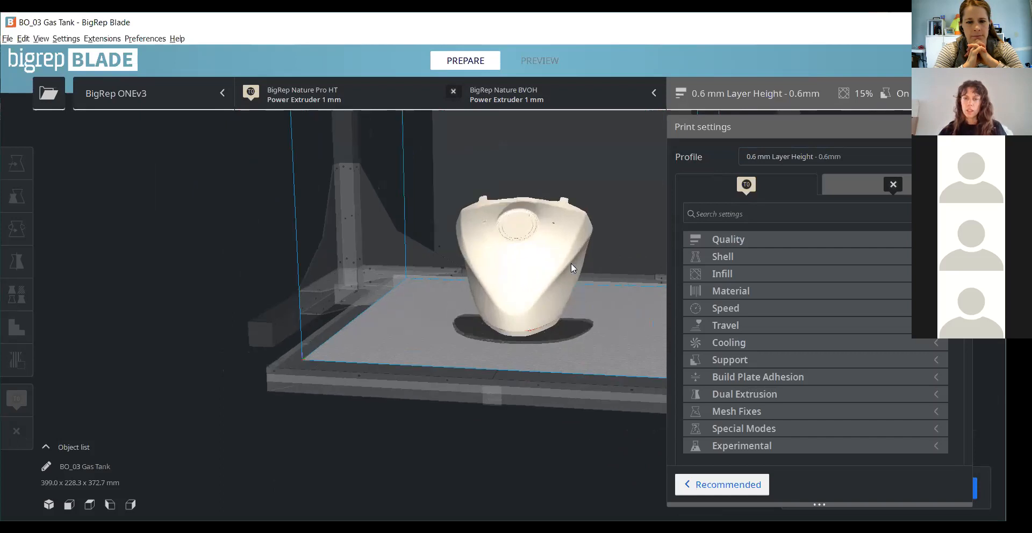
pyautogui.scroll(3, 571, 262)
pyautogui.moveTo(431, 292); pyautogui.dragTo(347, 244, button='right')
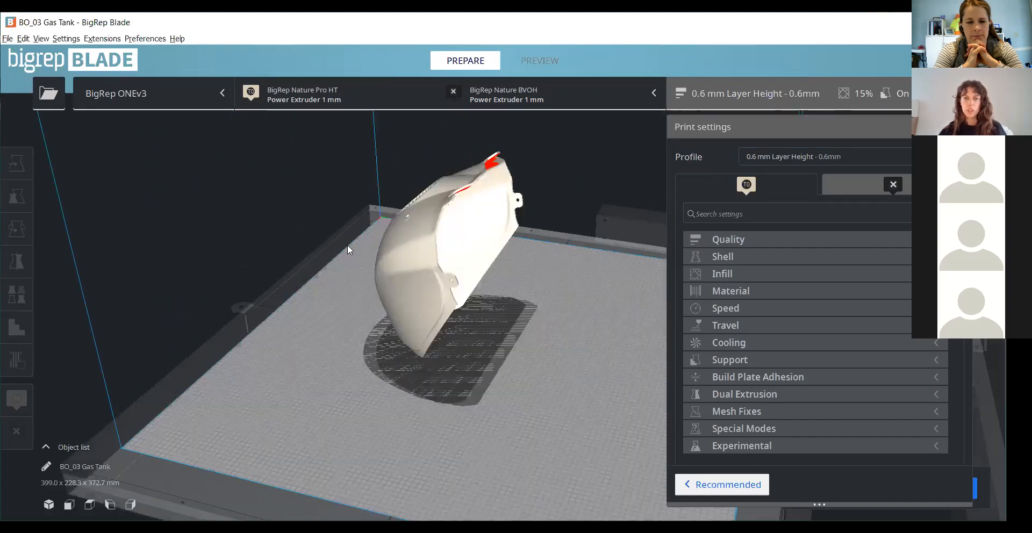
pyautogui.click(419, 257)
pyautogui.moveTo(419, 257); pyautogui.dragTo(214, 299, button='right')
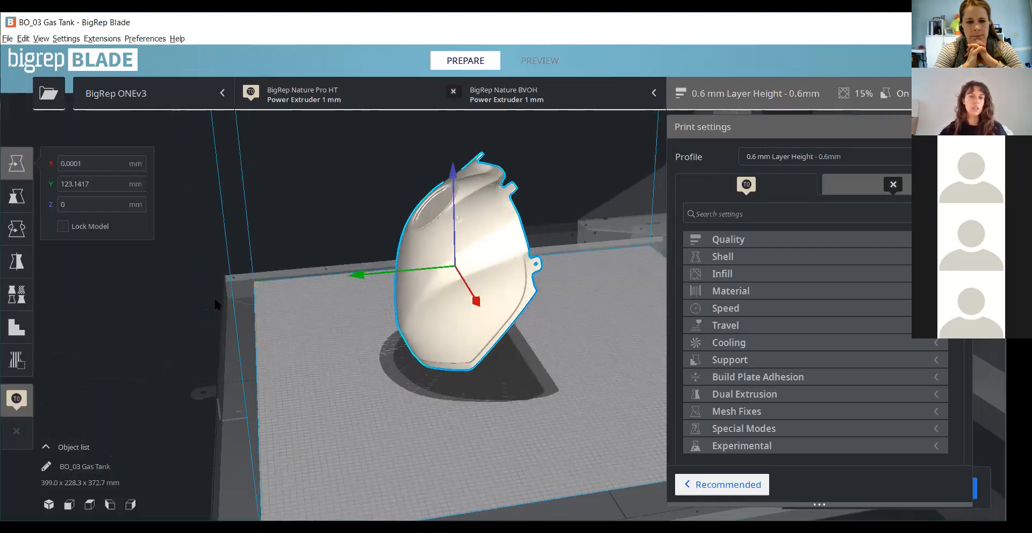
pyautogui.moveTo(442, 348); pyautogui.dragTo(4, 252, button='right')
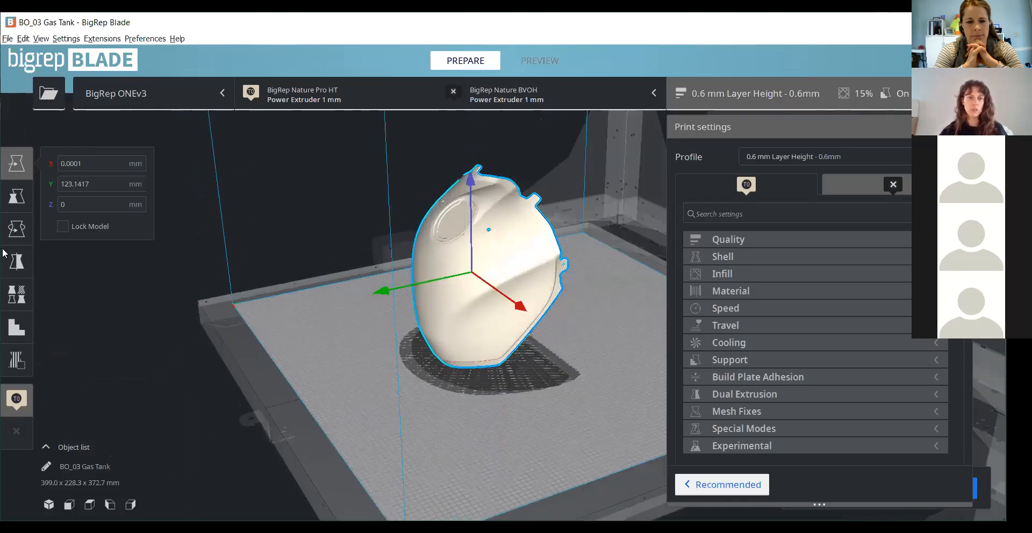
pyautogui.click(27, 238)
pyautogui.moveTo(268, 387); pyautogui.dragTo(515, 375, button='right')
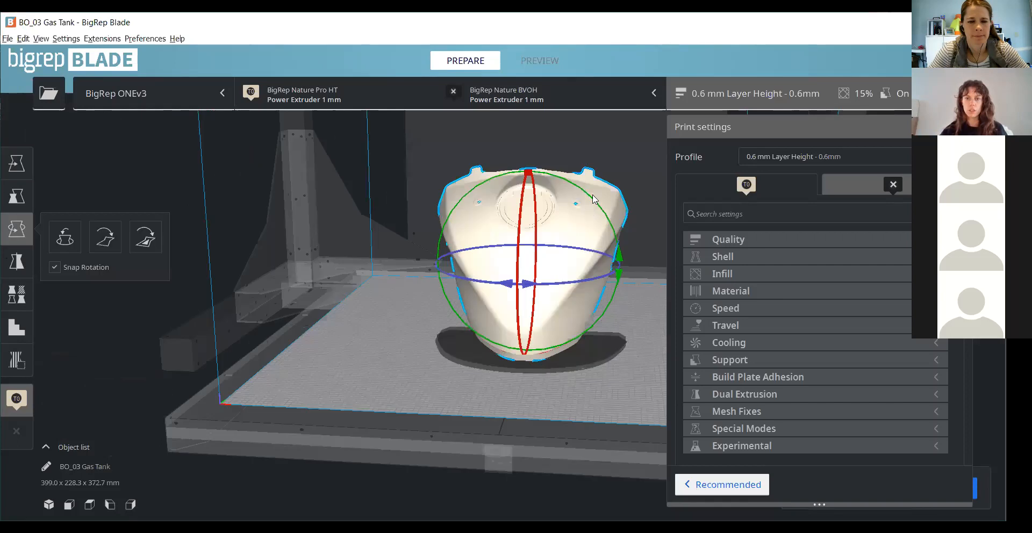
pyautogui.moveTo(625, 272); pyautogui.dragTo(458, 142)
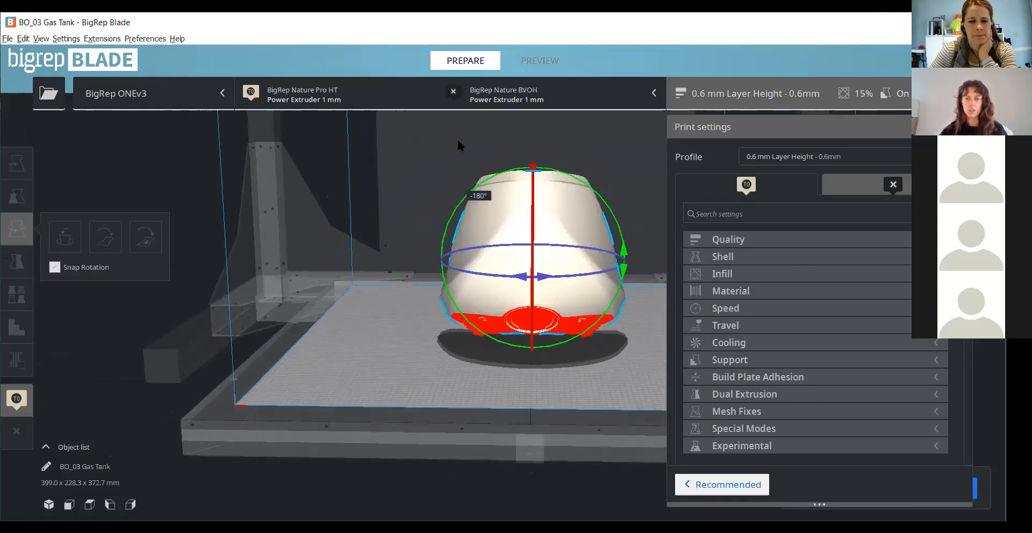
# - Tilt the flipped gas tank about the X axis with snap rotation on
pyautogui.moveTo(482, 395); pyautogui.dragTo(519, 194, button='right')
pyautogui.moveTo(519, 195); pyautogui.dragTo(545, 240)
pyautogui.moveTo(461, 364); pyautogui.dragTo(234, 340, button='right')
pyautogui.moveTo(610, 349); pyautogui.dragTo(459, 315, button='right')
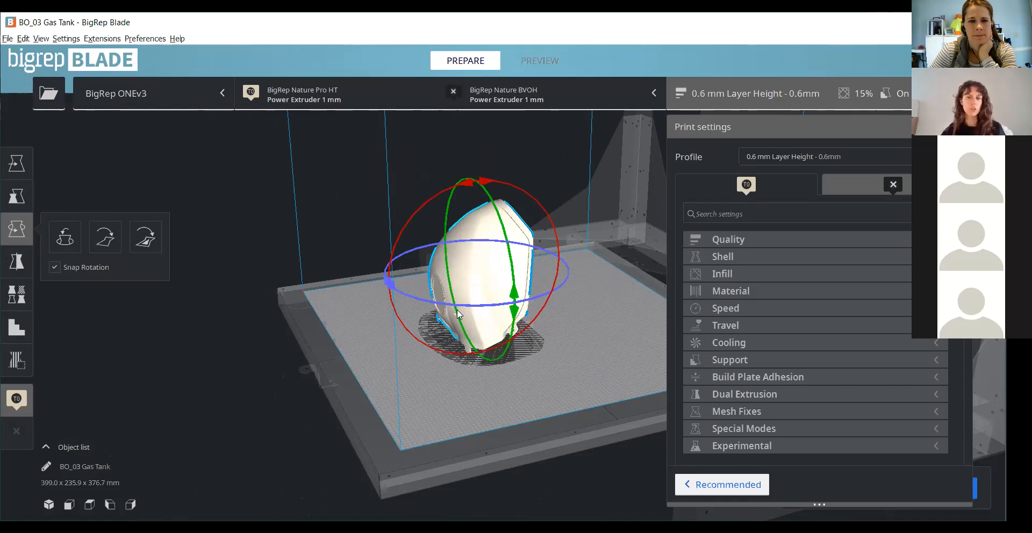
pyautogui.scroll(5, 381, 253)
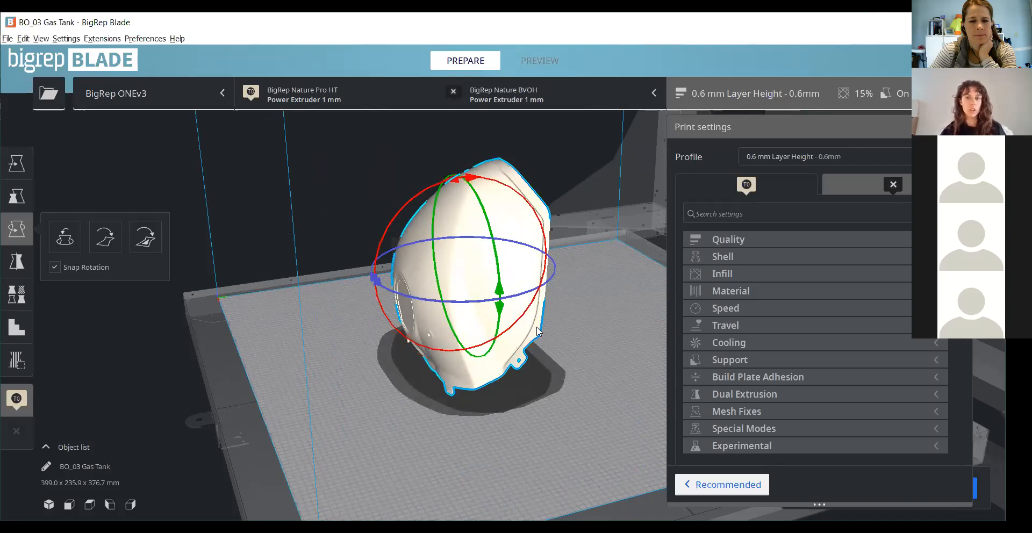
# - Turn off snap rotation, finely adjust the gas tank's tilt about the X axis, and deselect the model
pyautogui.moveTo(553, 385); pyautogui.dragTo(298, 391, button='right')
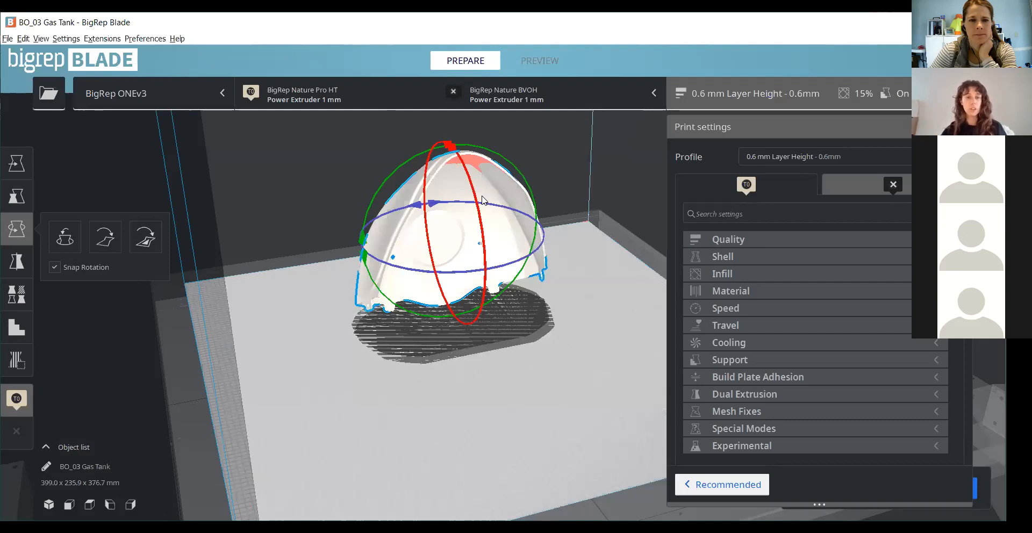
pyautogui.moveTo(633, 413); pyautogui.dragTo(650, 415, button='right')
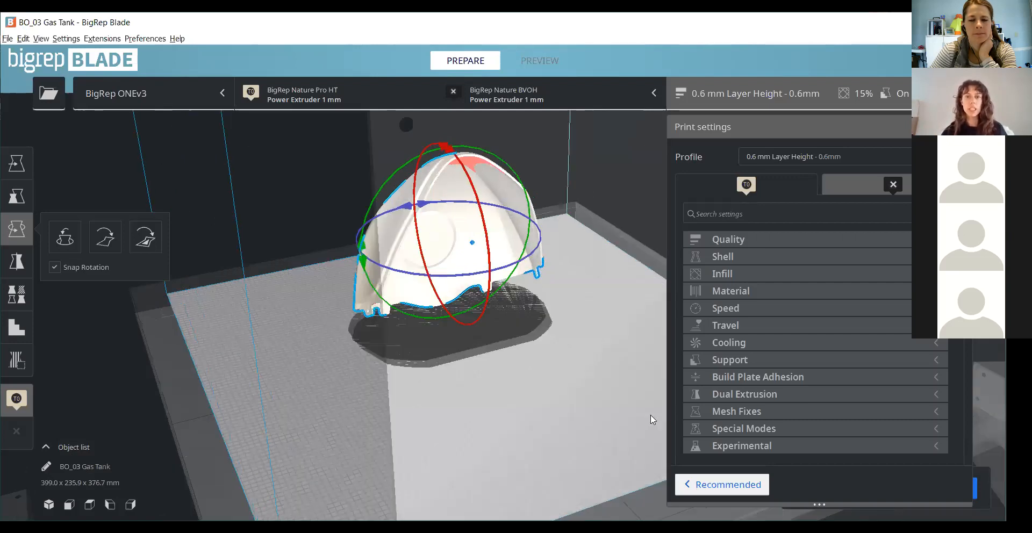
pyautogui.moveTo(591, 245); pyautogui.dragTo(500, 401, button='right')
pyautogui.moveTo(436, 417); pyautogui.dragTo(395, 402, button='right')
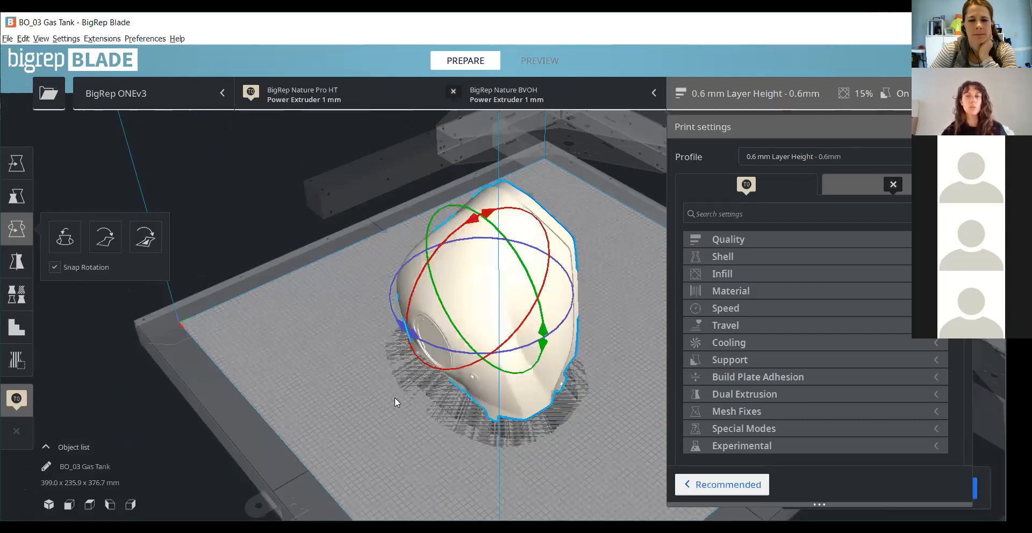
pyautogui.moveTo(413, 361); pyautogui.dragTo(491, 370, button='right')
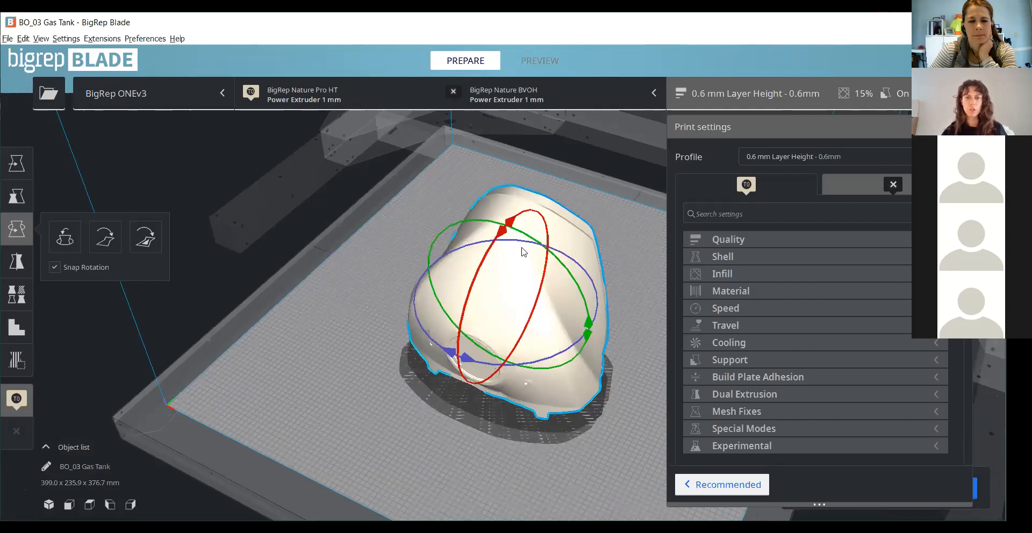
pyautogui.moveTo(207, 283); pyautogui.dragTo(152, 32, button='right')
pyautogui.scroll(3, 152, 32)
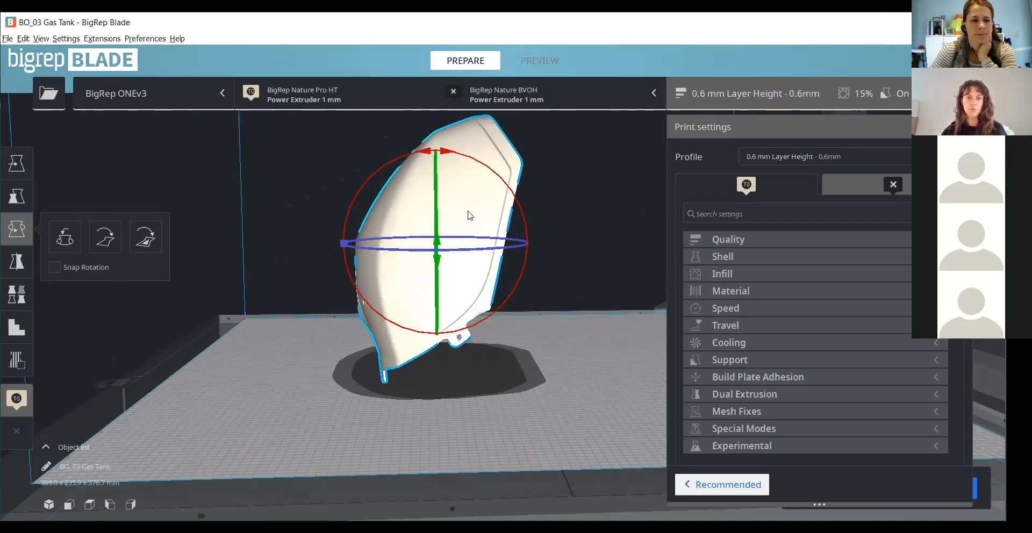
pyautogui.moveTo(522, 208); pyautogui.dragTo(520, 204)
pyautogui.click(626, 434)
# - Examine the gas tank's mounting tabs, lower edge and overhang areas around the filler opening from the front and below
pyautogui.moveTo(625, 435); pyautogui.dragTo(468, 385, button='right')
pyautogui.scroll(-4, 467, 386)
pyautogui.moveTo(371, 252); pyautogui.dragTo(481, 308, button='right')
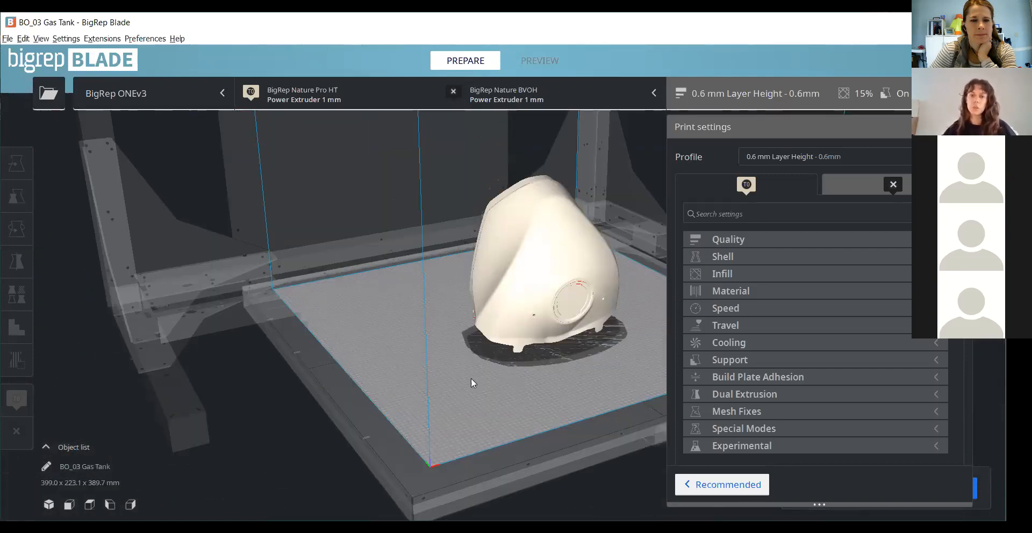
pyautogui.scroll(3, 595, 365)
pyautogui.moveTo(460, 344); pyautogui.dragTo(523, 311, button='right')
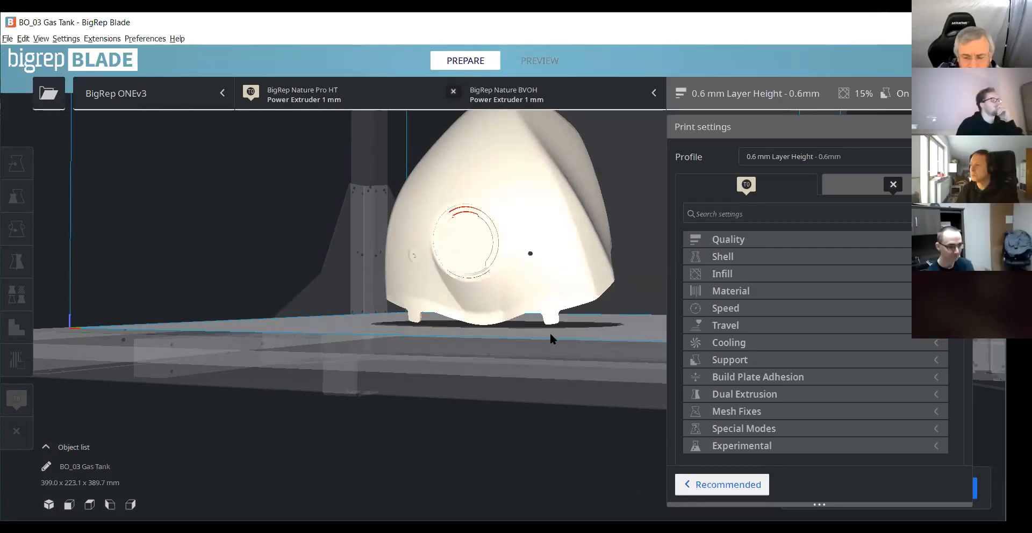
pyautogui.scroll(3, 515, 350)
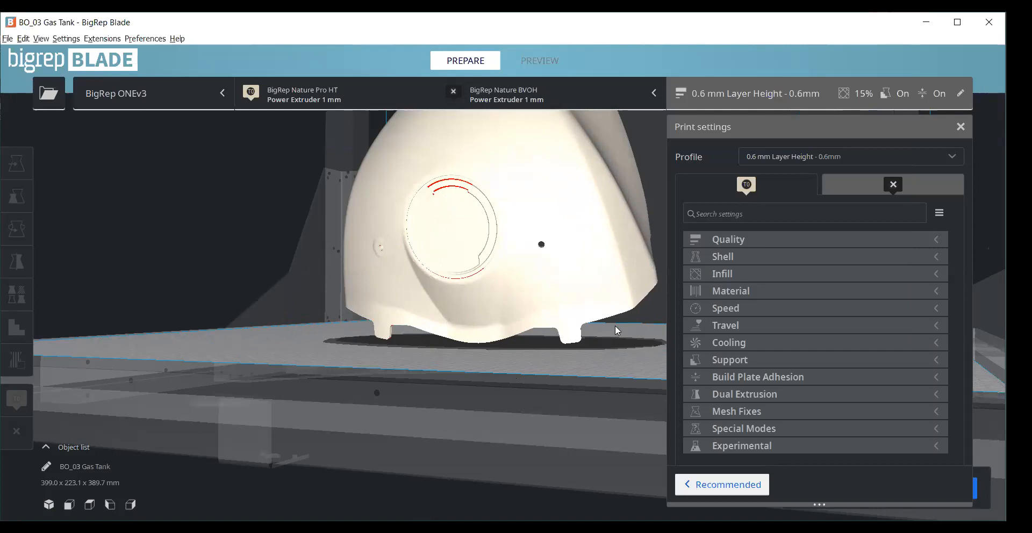
pyautogui.moveTo(600, 273); pyautogui.dragTo(628, 336, button='right')
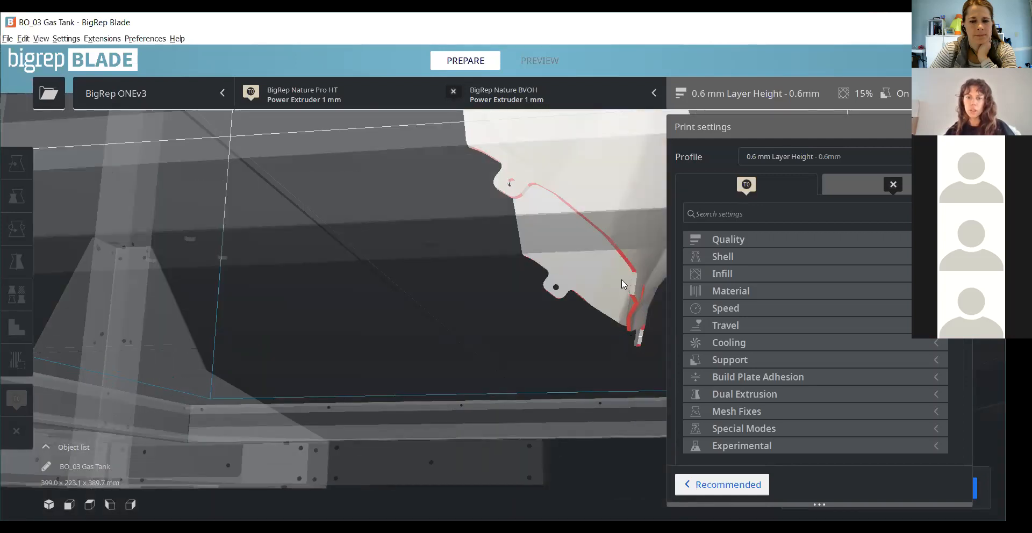
pyautogui.moveTo(527, 172); pyautogui.dragTo(362, 207, button='right')
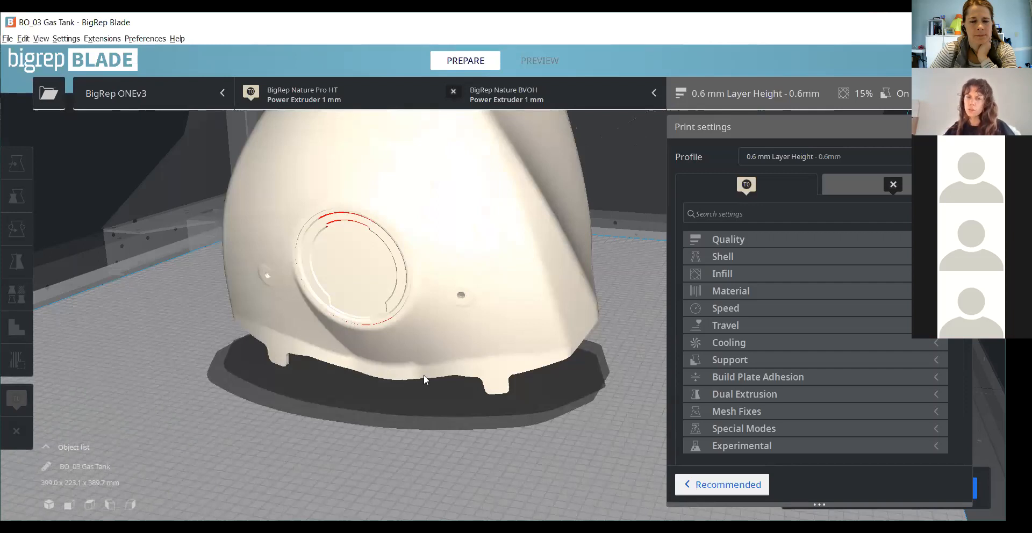
# - Select the gas tank and add a support blocker at the upper rim of the round filler opening
pyautogui.scroll(2, 352, 431)
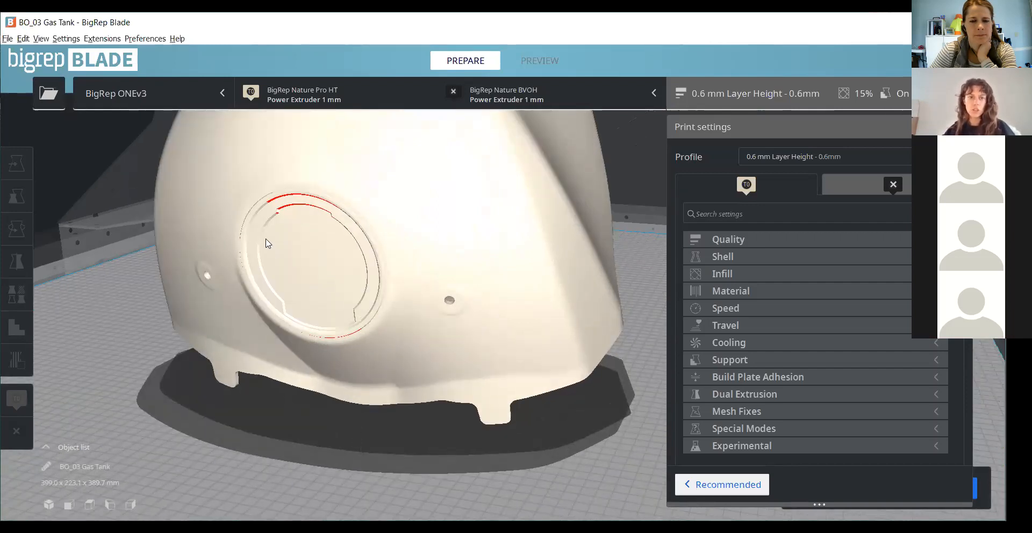
pyautogui.click(303, 261)
pyautogui.scroll(2, 334, 372)
pyautogui.click(272, 192)
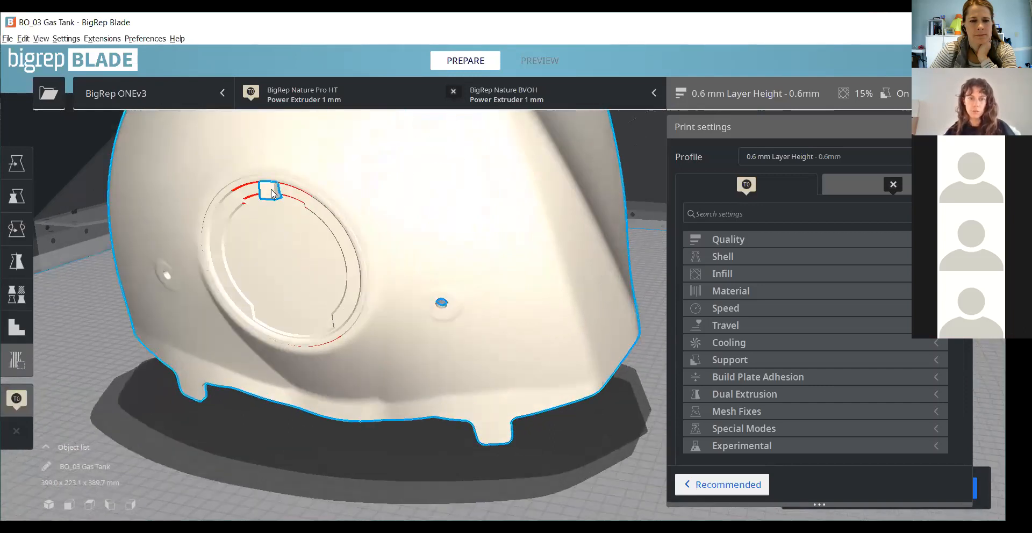
# - Turn off uniform scaling and widen the support blocker to about 58 mm along X
pyautogui.moveTo(324, 387); pyautogui.dragTo(69, 280, button='right')
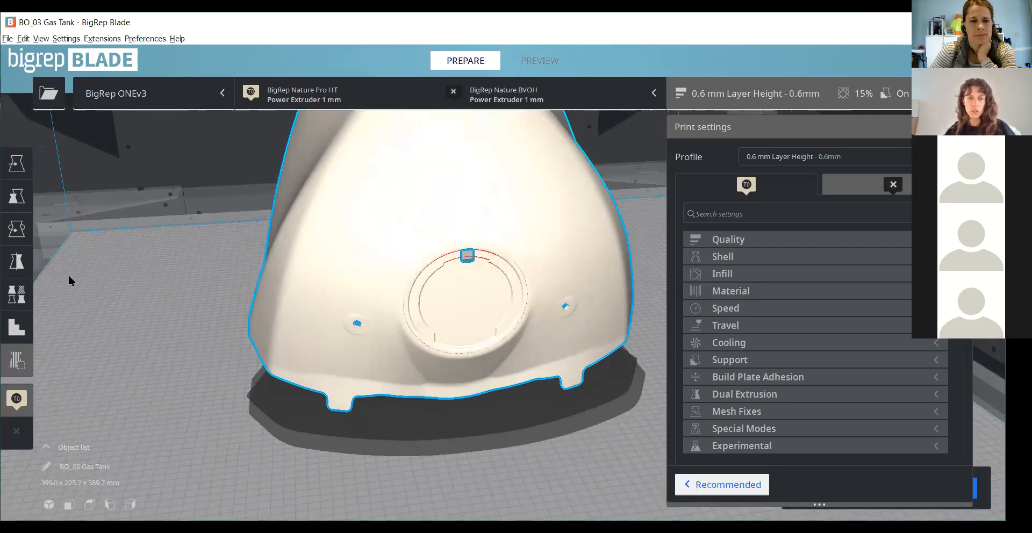
pyautogui.click(16, 196)
pyautogui.scroll(3, 420, 208)
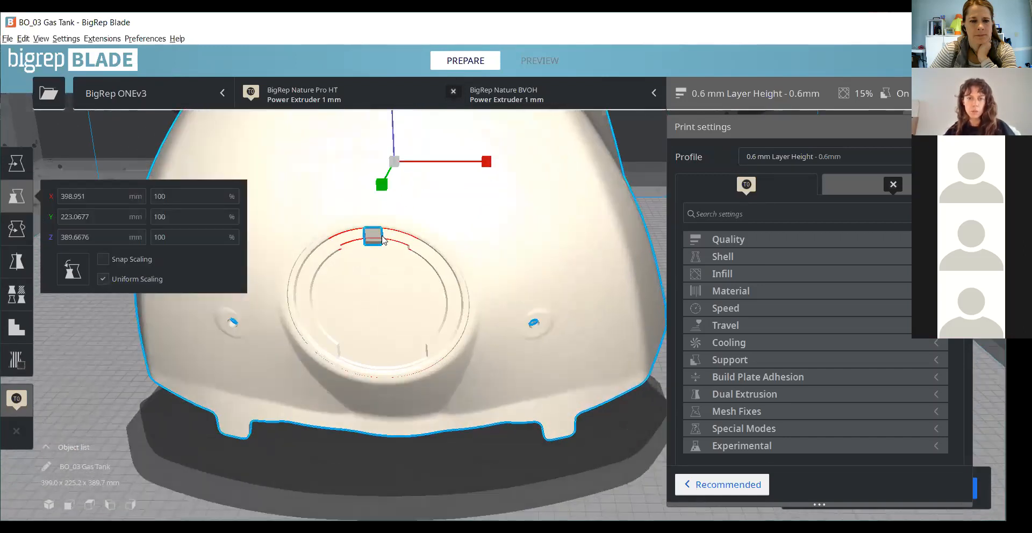
pyautogui.click(103, 280)
pyautogui.click(376, 235)
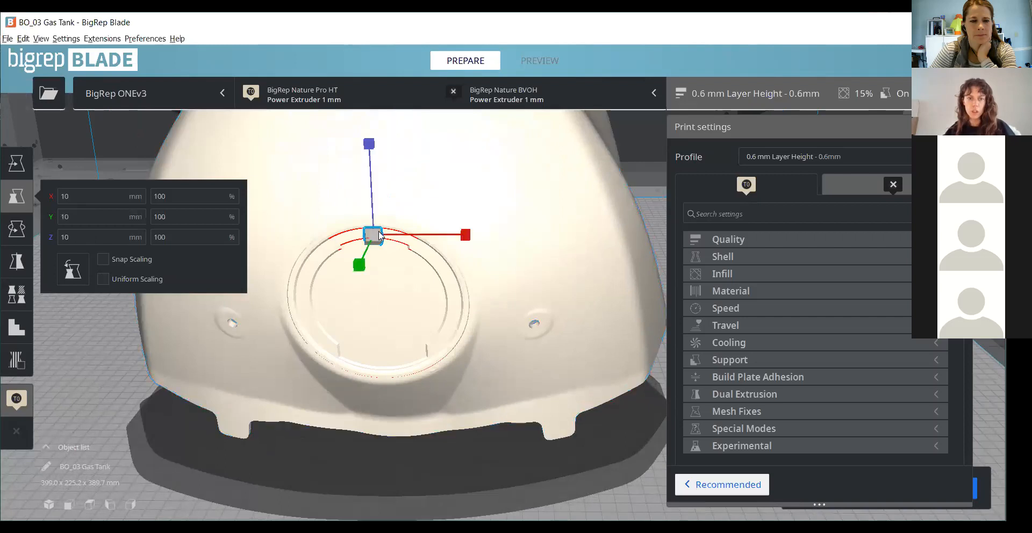
pyautogui.moveTo(447, 228); pyautogui.dragTo(703, 227)
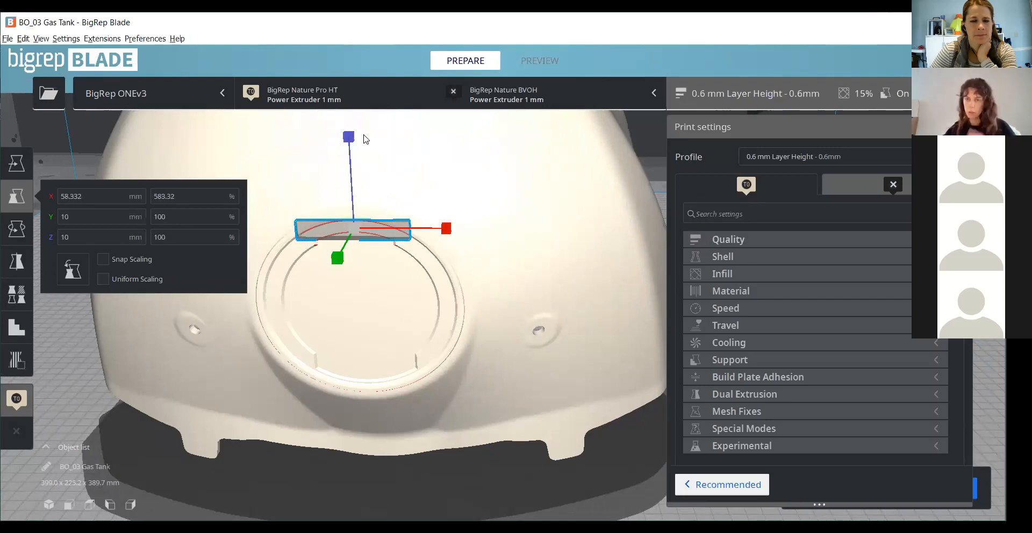
# - Stretch the support blocker to about 32 mm along Z so it covers the overhang at the filler opening's upper rim
pyautogui.scroll(1, 344, 133)
pyautogui.moveTo(327, 124); pyautogui.dragTo(327, 98)
pyautogui.scroll(-2, 502, 277)
pyautogui.moveTo(379, 143); pyautogui.dragTo(389, 122)
pyautogui.moveTo(429, 286); pyautogui.dragTo(329, 300, button='right')
pyautogui.scroll(-6, 329, 307)
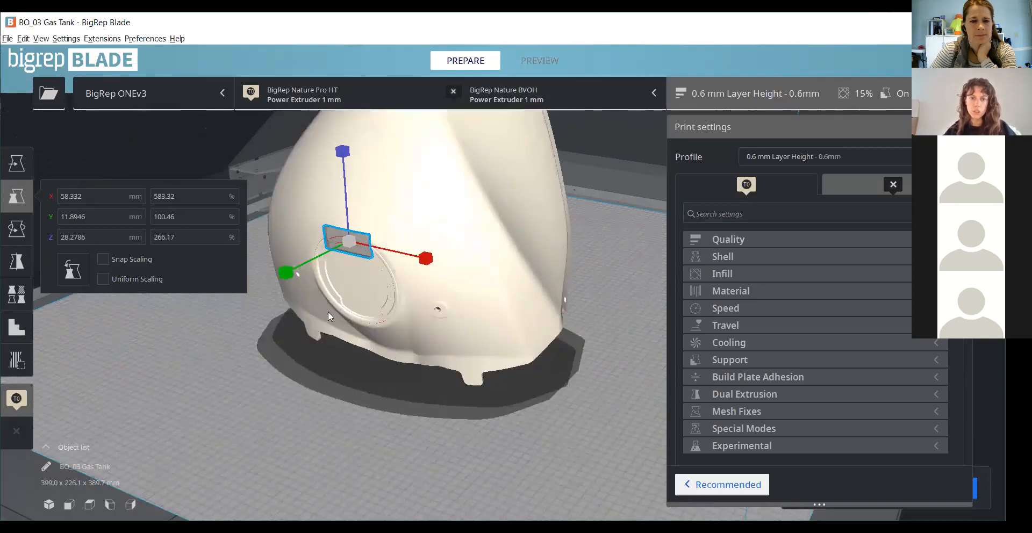
pyautogui.moveTo(608, 466); pyautogui.dragTo(311, 360, button='right')
pyautogui.scroll(3, 305, 156)
pyautogui.scroll(4, 332, 146)
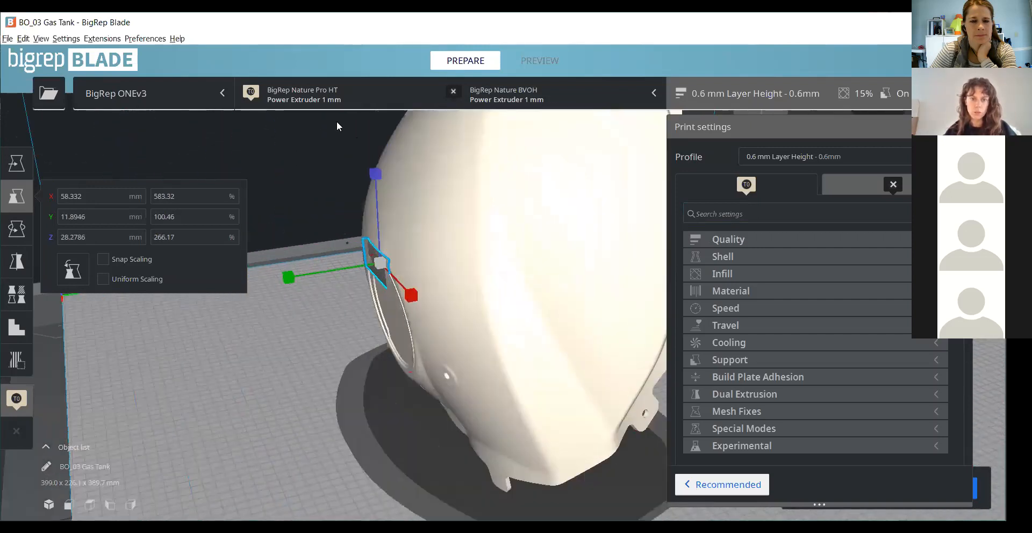
pyautogui.moveTo(278, 164); pyautogui.dragTo(349, 168, button='right')
pyautogui.scroll(3, 373, 247)
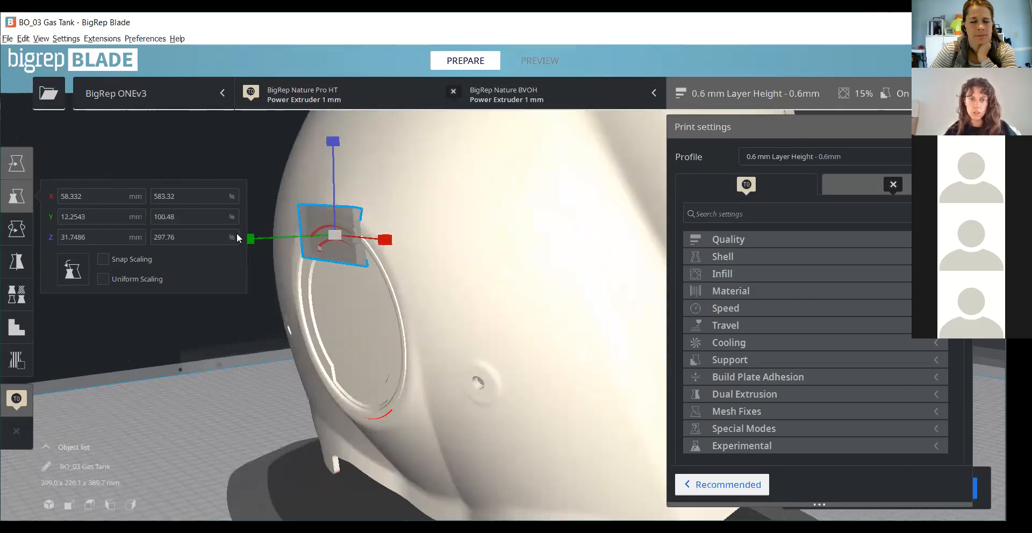
# - Shift the support blocker slightly along Y at the filler opening's upper rim and deselect it
pyautogui.click(17, 164)
pyautogui.moveTo(239, 240); pyautogui.dragTo(243, 242)
pyautogui.scroll(-2, 253, 431)
pyautogui.click(253, 431)
# - Examine the tank's orientation with the blocker in place, and review the support settings from Support Density to Support Horizontal Expansion
pyautogui.moveTo(442, 445); pyautogui.dragTo(387, 407, button='right')
pyautogui.scroll(-5, 495, 444)
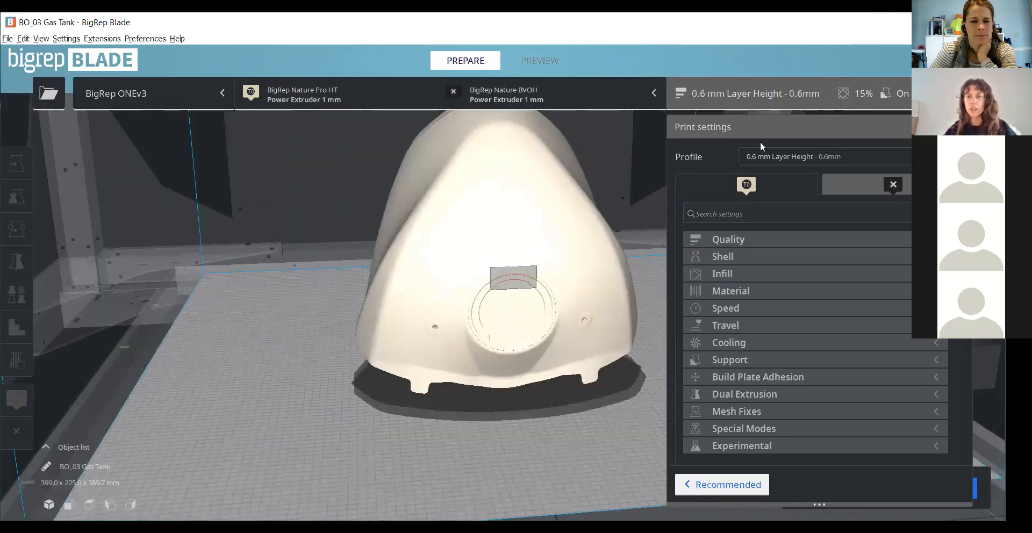
pyautogui.moveTo(839, 139); pyautogui.dragTo(783, 141, button='right')
pyautogui.scroll(-5, 782, 141)
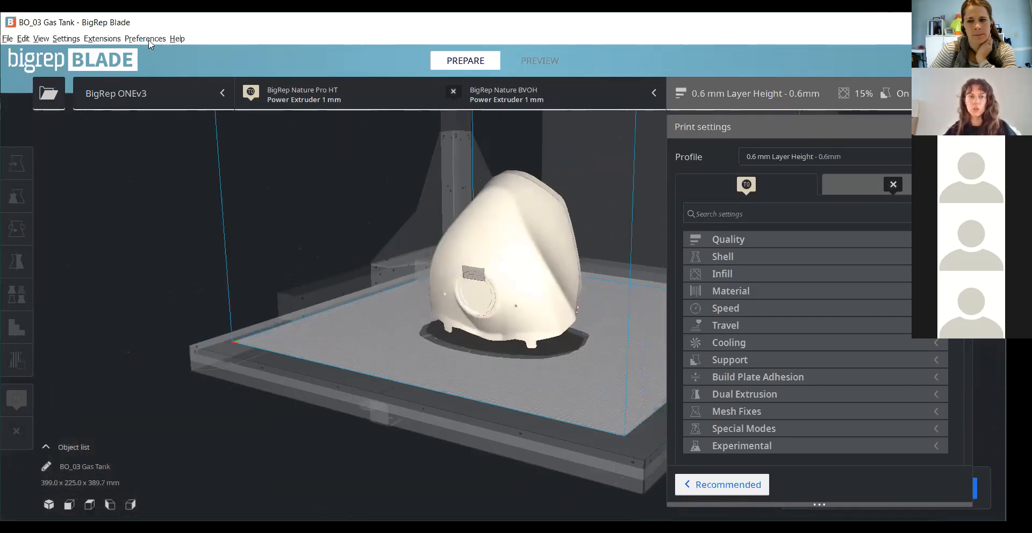
pyautogui.moveTo(377, 399)
pyautogui.mouseDown(button='right')
pyautogui.moveTo(226, 373)
pyautogui.moveTo(332, 365)
pyautogui.moveTo(450, 404)
pyautogui.mouseUp(button='right')
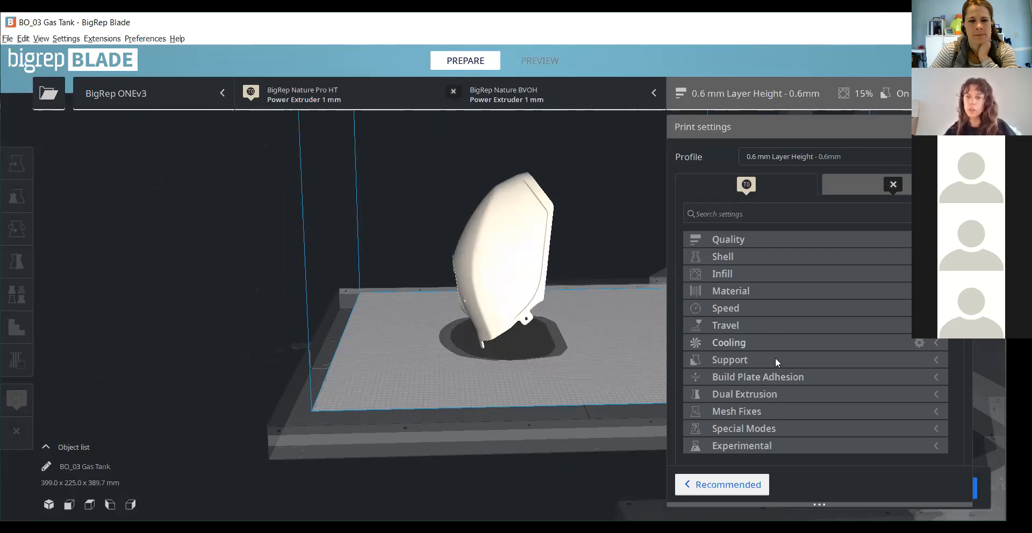
pyautogui.click(746, 359)
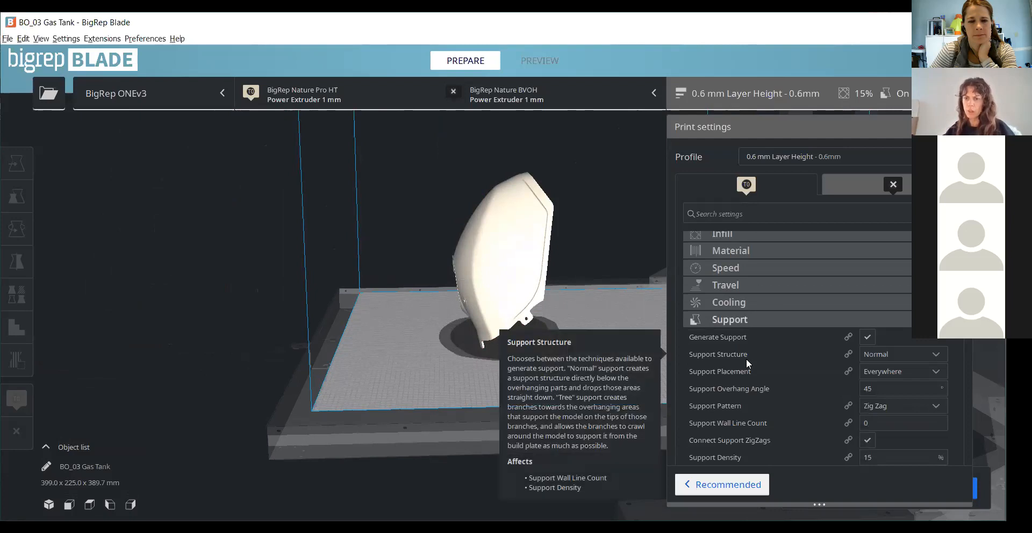
pyautogui.scroll(-2, 746, 359)
pyautogui.click(876, 378)
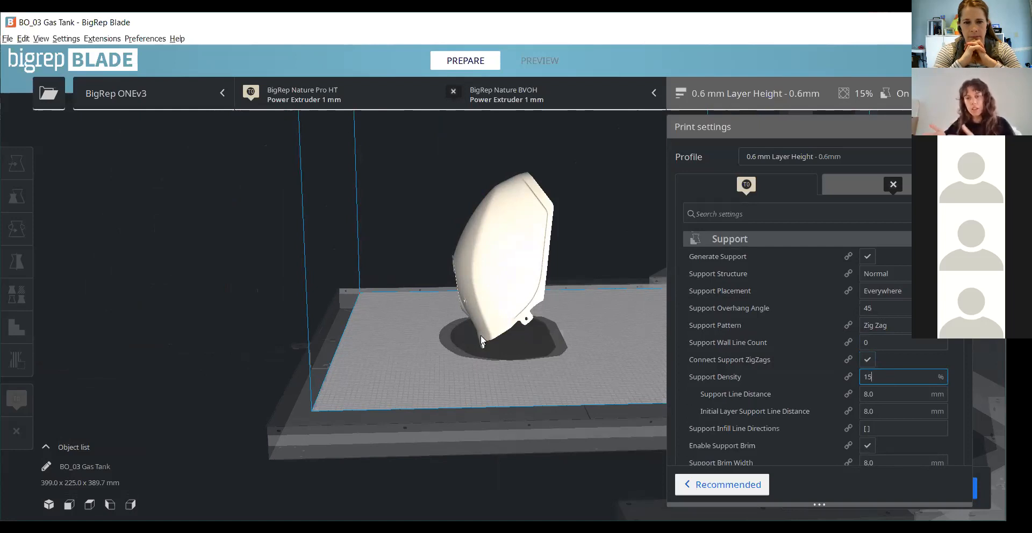
pyautogui.scroll(-5, 902, 391)
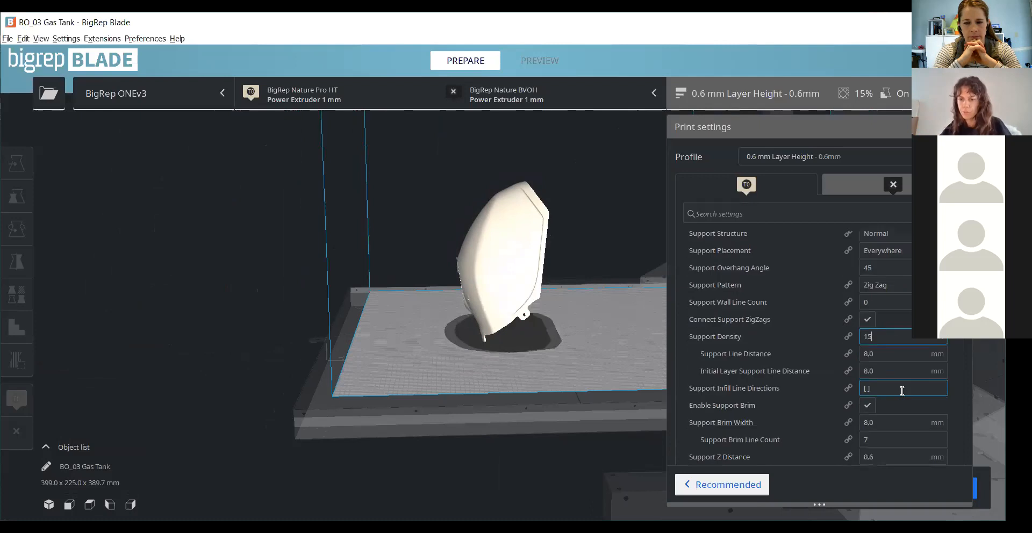
pyautogui.scroll(-5, 902, 391)
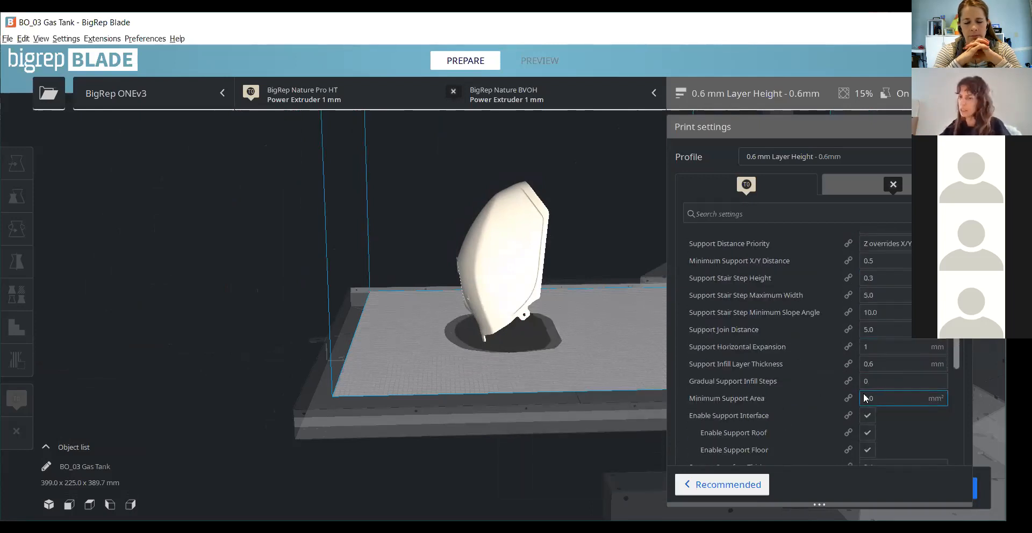
pyautogui.moveTo(792, 341)
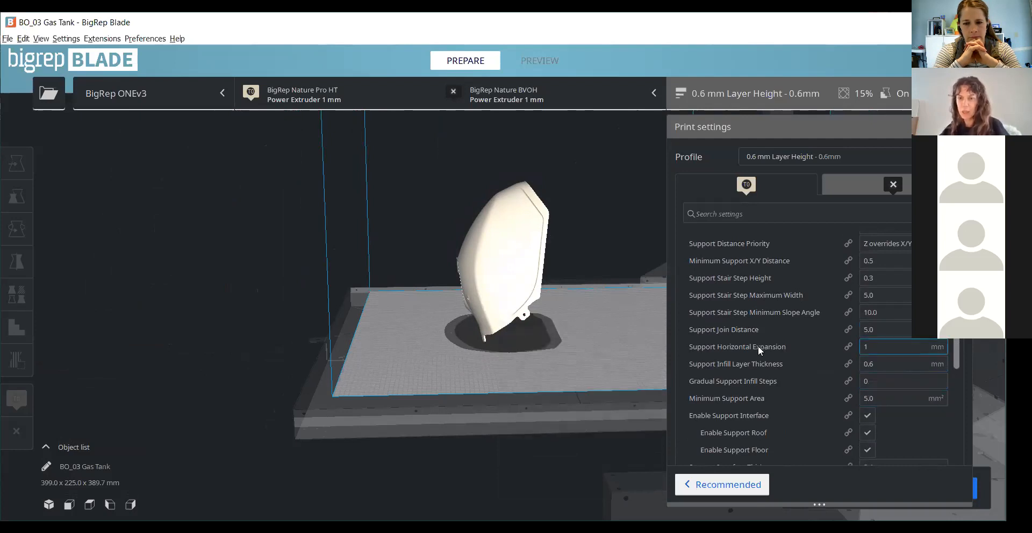
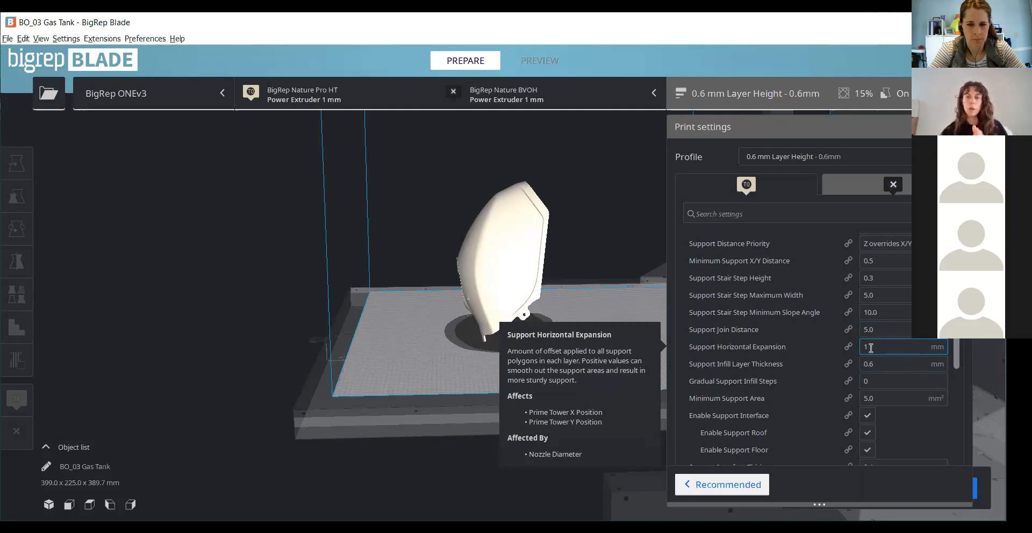
# - Set Support Horizontal Expansion to 2 mm, collapse the support settings and close the print settings
pyautogui.press('BackSpace')
pyautogui.write('2')
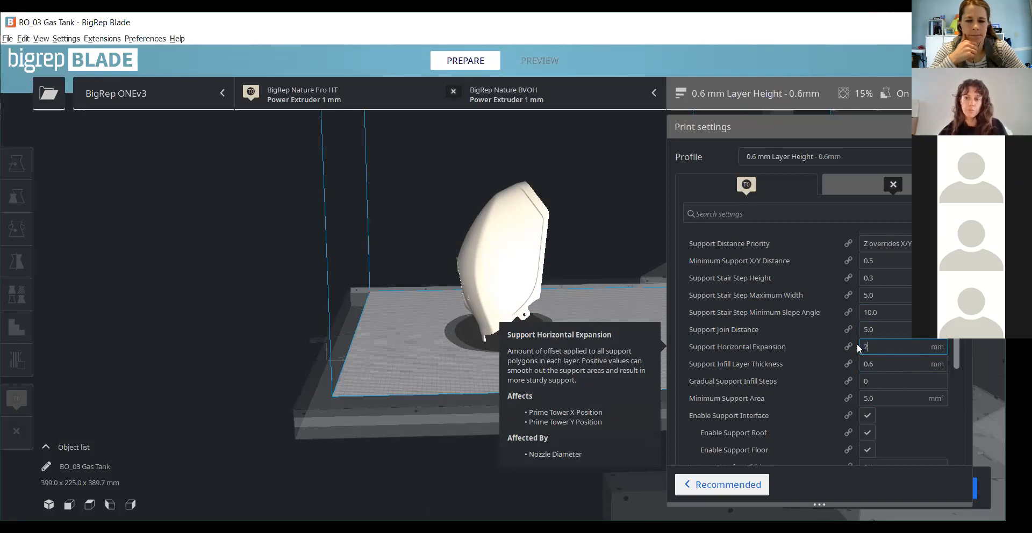
pyautogui.moveTo(957, 352); pyautogui.dragTo(956, 301)
pyautogui.click(932, 332)
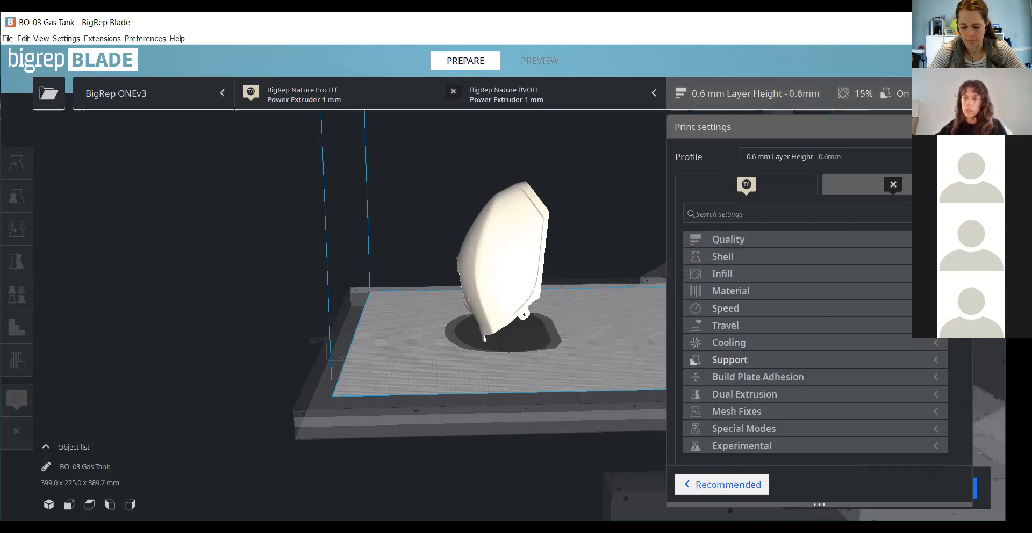
pyautogui.click(575, 375)
pyautogui.scroll(2, 377, 366)
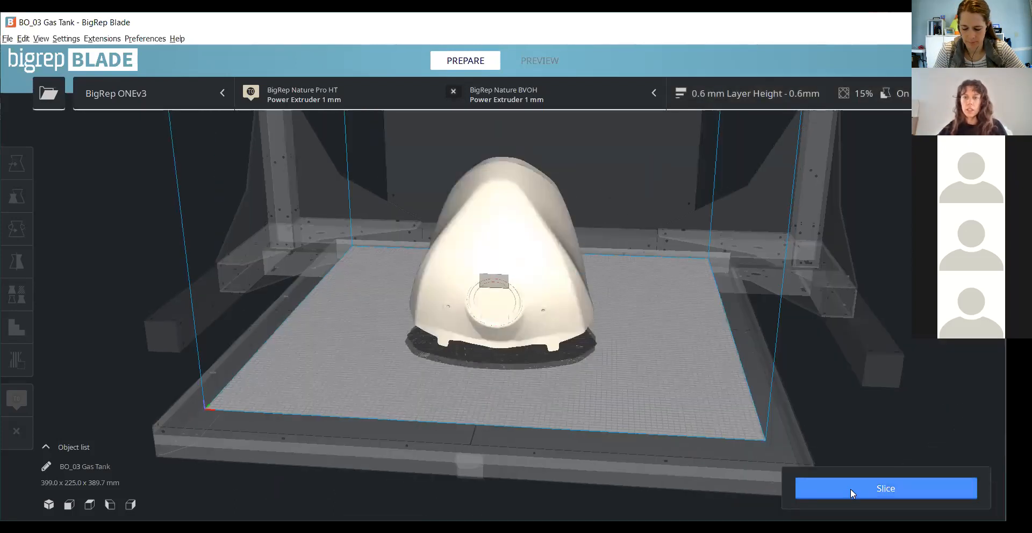
# - Slice the gas tank and open its layer preview
pyautogui.click(850, 489)
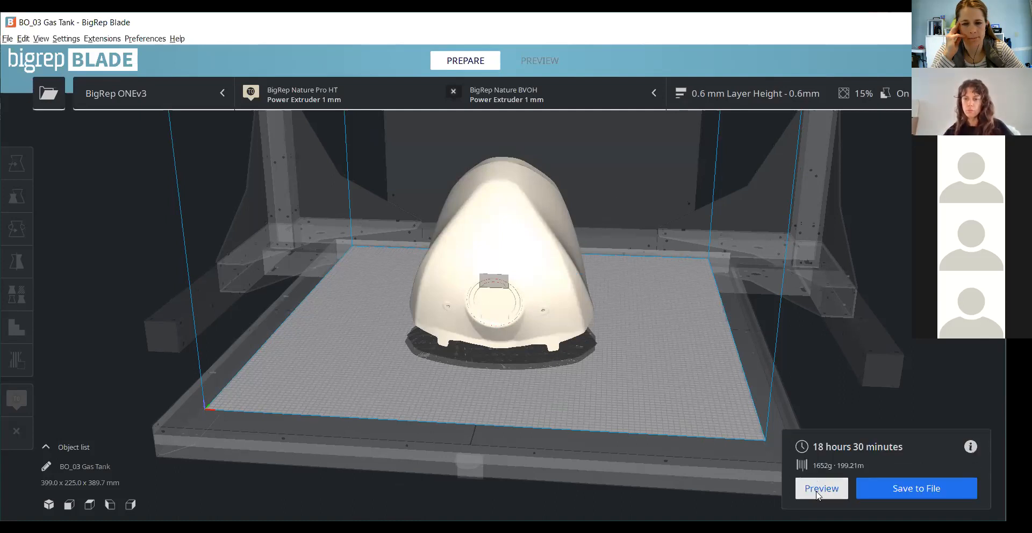
pyautogui.click(817, 494)
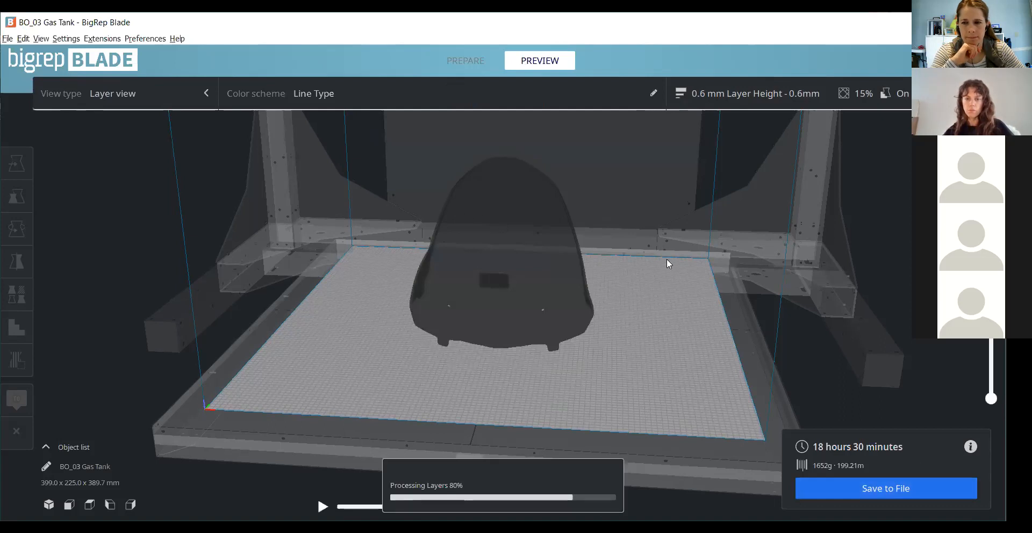
pyautogui.scroll(2, 605, 230)
pyautogui.moveTo(766, 320); pyautogui.dragTo(302, 443, button='right')
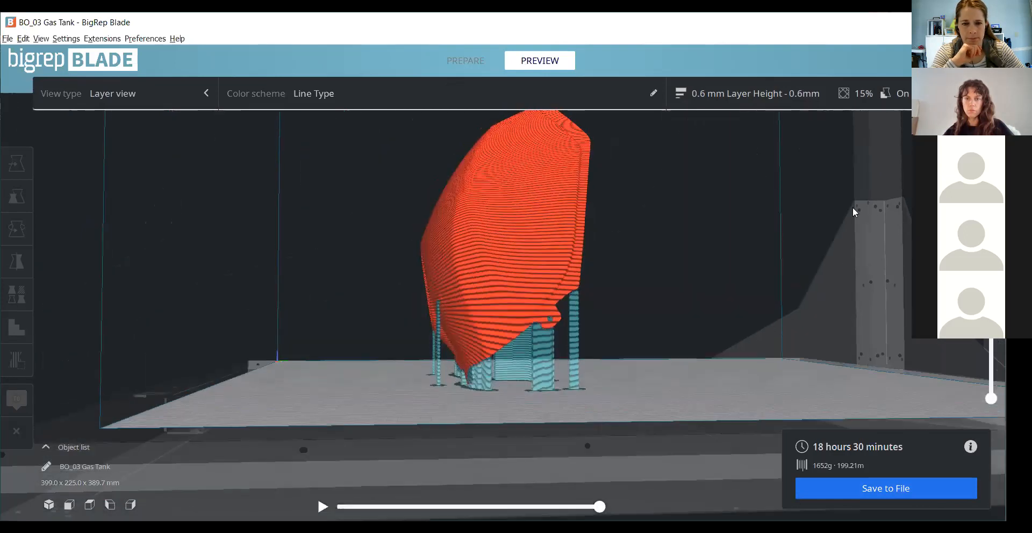
# - Examine the generated supports around the tank's sides, filler opening, mounting tabs and underside in the layer preview
pyautogui.moveTo(531, 230); pyautogui.dragTo(513, 327, button='right')
pyautogui.moveTo(597, 371); pyautogui.dragTo(650, 356, button='right')
pyautogui.moveTo(616, 307); pyautogui.dragTo(502, 325, button='right')
pyautogui.moveTo(474, 413); pyautogui.dragTo(410, 313, button='right')
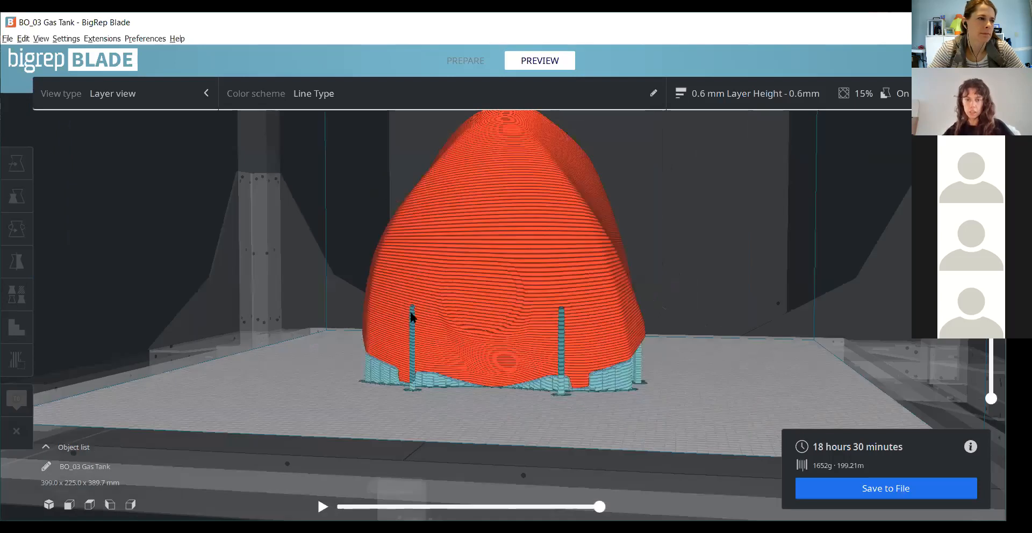
pyautogui.moveTo(595, 341); pyautogui.dragTo(607, 362, button='right')
pyautogui.moveTo(566, 453); pyautogui.dragTo(567, 353, button='right')
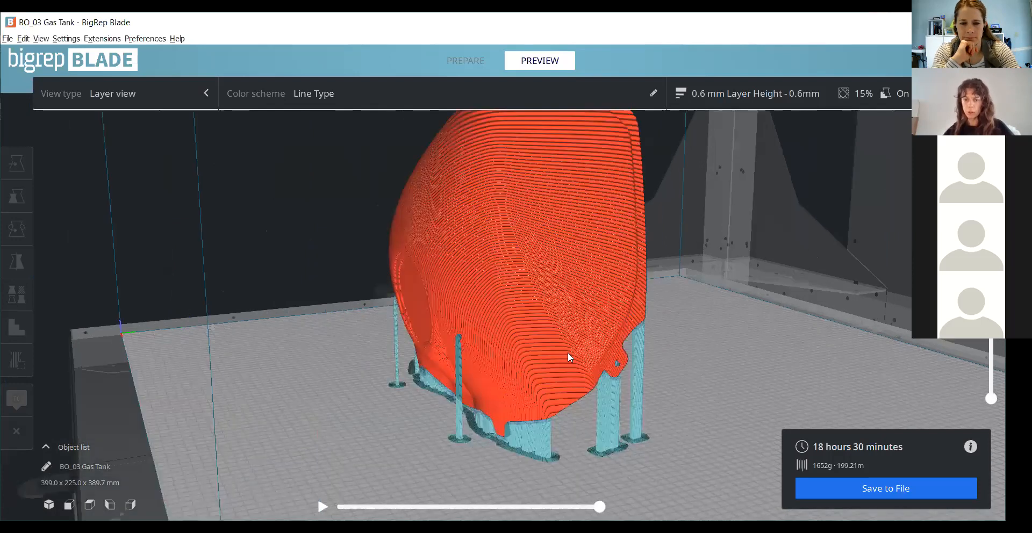
pyautogui.moveTo(562, 437); pyautogui.dragTo(624, 343, button='right')
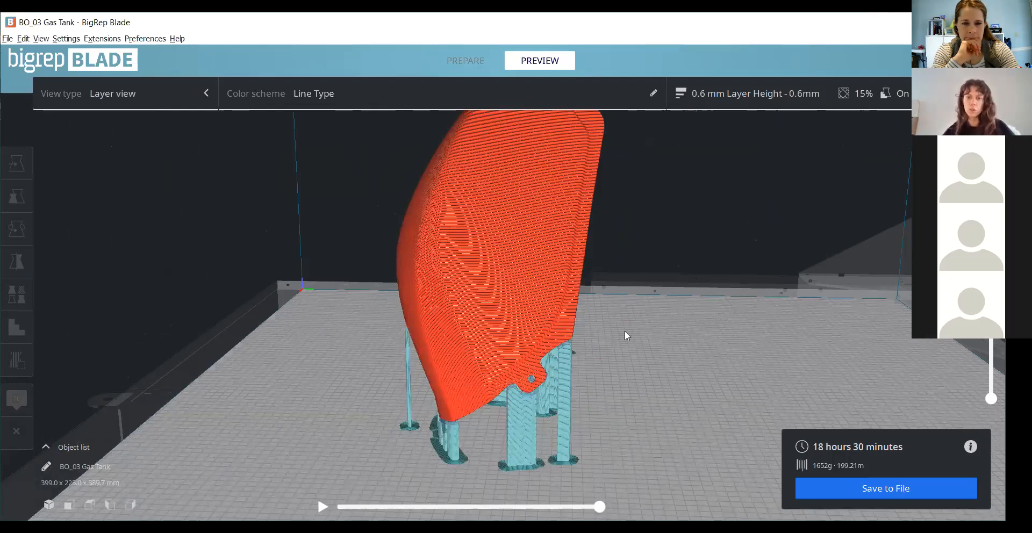
pyautogui.moveTo(532, 361); pyautogui.dragTo(498, 230, button='right')
pyautogui.moveTo(544, 331); pyautogui.dragTo(496, 302, button='right')
pyautogui.moveTo(539, 368); pyautogui.dragTo(530, 233, button='right')
pyautogui.moveTo(571, 123); pyautogui.dragTo(657, 149, button='right')
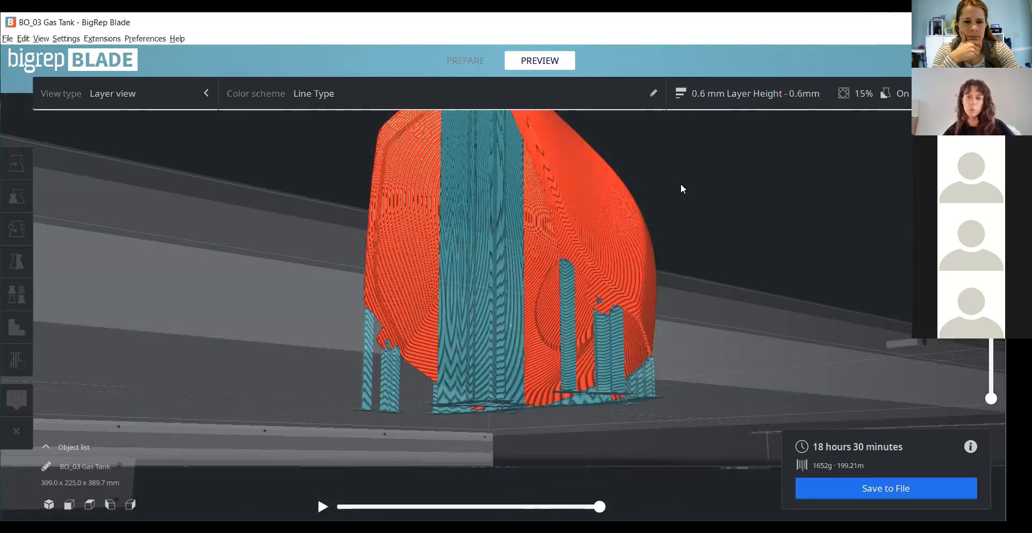
pyautogui.scroll(-1, 904, 331)
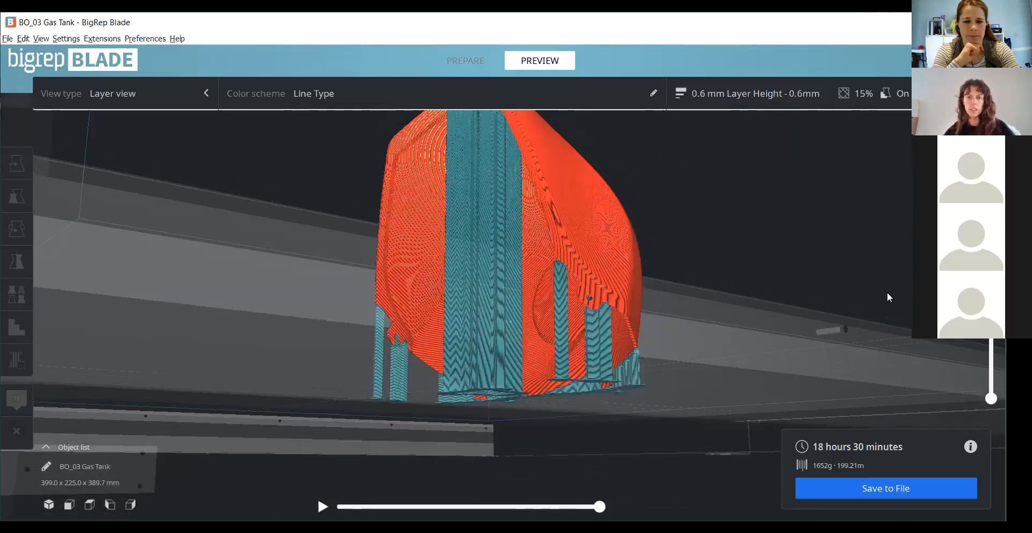
pyautogui.scroll(-1, 887, 292)
pyautogui.moveTo(453, 69); pyautogui.dragTo(490, 303, button='right')
pyautogui.moveTo(423, 423); pyautogui.dragTo(520, 413, button='right')
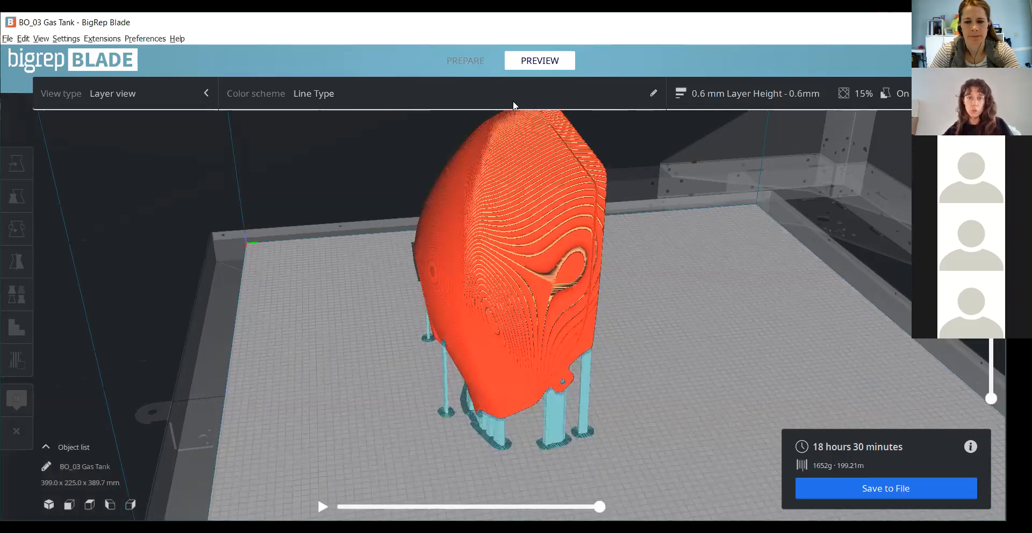
# - Return to model preparation and place a new 5 mm support blocker on the tank's lower edge, just above the mounting tab
pyautogui.click(466, 62)
pyautogui.moveTo(669, 421); pyautogui.dragTo(246, 343, button='right')
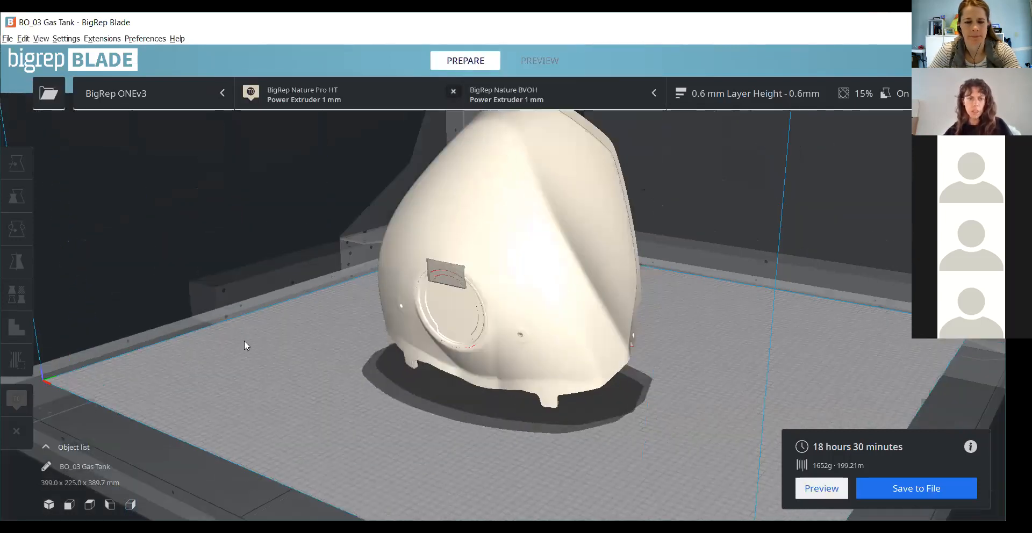
pyautogui.moveTo(19, 327); pyautogui.dragTo(357, 361, button='right')
pyautogui.click(537, 350)
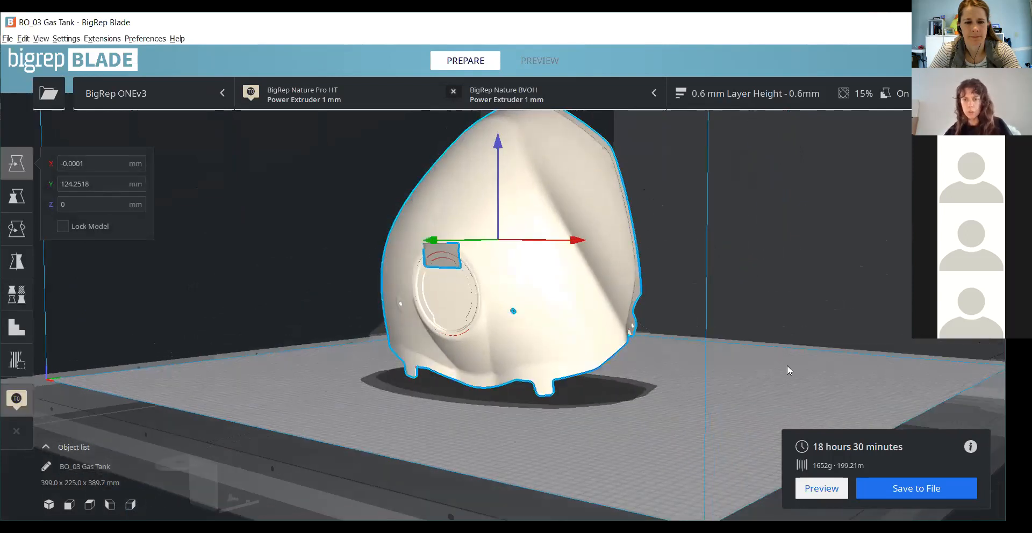
pyautogui.moveTo(653, 225); pyautogui.dragTo(348, 262, button='right')
pyautogui.scroll(3, 348, 263)
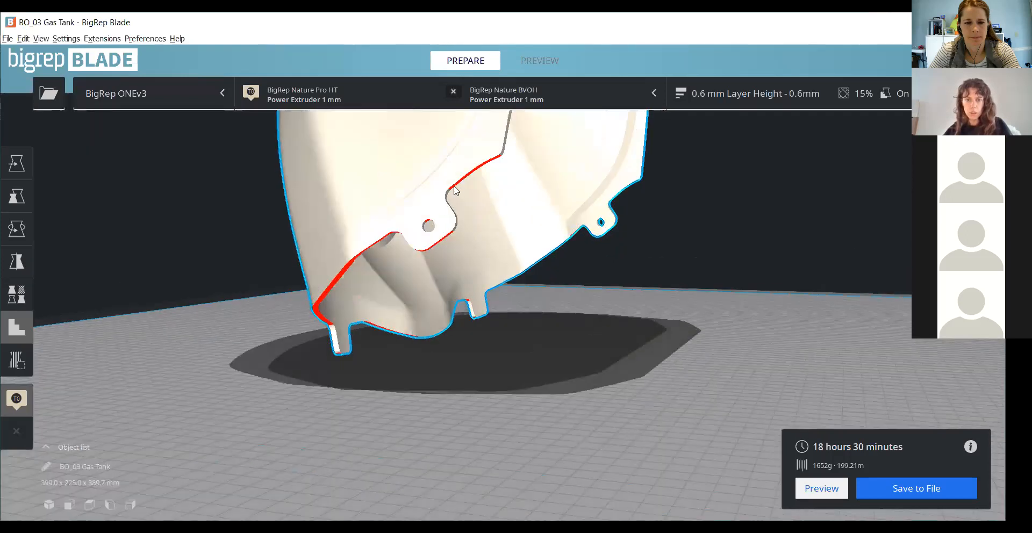
pyautogui.click(454, 186)
pyautogui.moveTo(613, 283); pyautogui.dragTo(610, 345, button='right')
pyautogui.moveTo(481, 281); pyautogui.dragTo(482, 281, button='right')
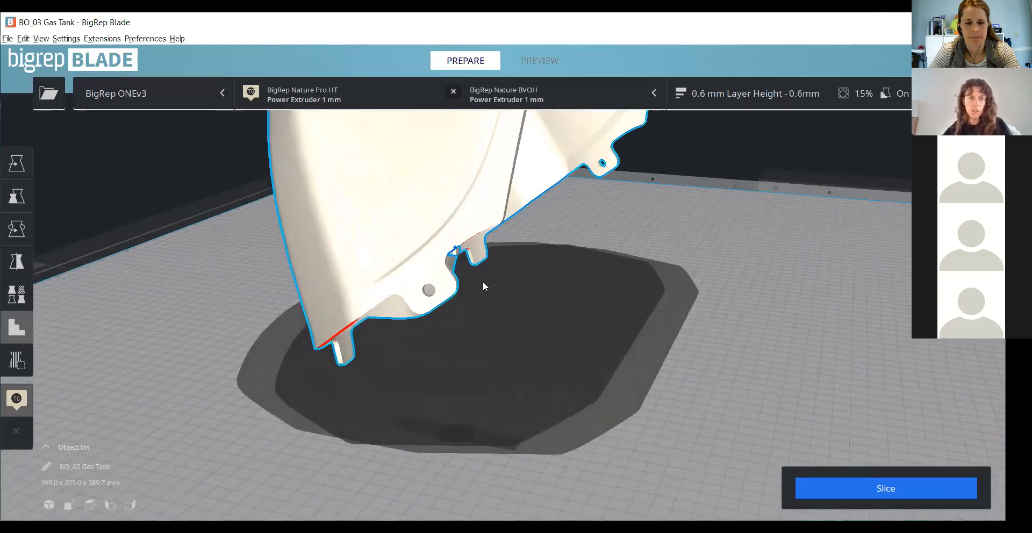
pyautogui.scroll(2, 460, 259)
pyautogui.keyDown('ctrl'); pyautogui.click(434, 239); pyautogui.keyUp('ctrl')
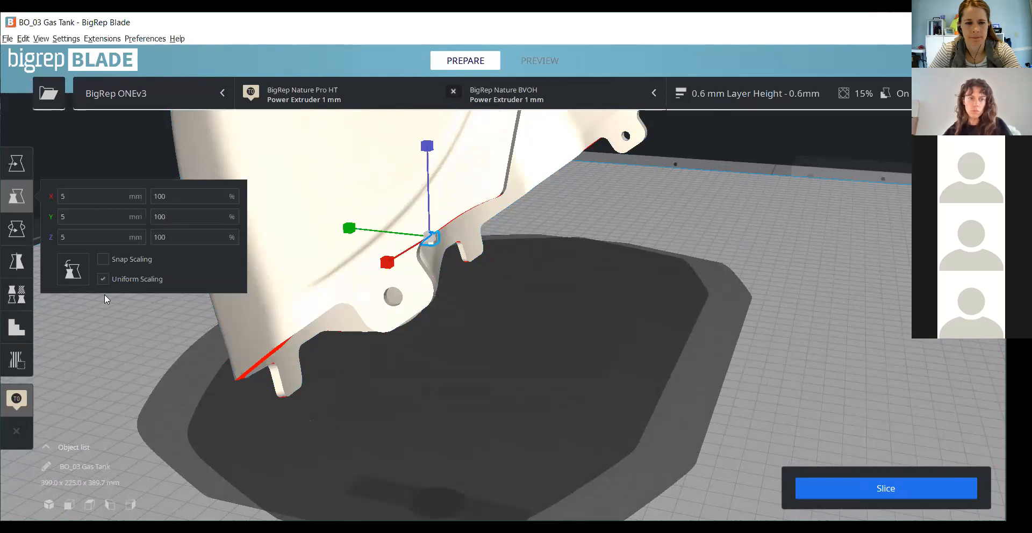
# - Turn off uniform scaling and stretch the new support blocker along Y and Z
pyautogui.moveTo(349, 228); pyautogui.dragTo(291, 213)
pyautogui.click(104, 280)
pyautogui.moveTo(427, 146); pyautogui.dragTo(432, 125)
pyautogui.moveTo(430, 192); pyautogui.dragTo(426, 119)
pyautogui.scroll(-3, 497, 288)
pyautogui.moveTo(466, 169); pyautogui.dragTo(468, 102)
# - Lengthen the support blocker along X, fine-tune its height beside the mounting tab and deselect it
pyautogui.moveTo(426, 285); pyautogui.dragTo(365, 313)
pyautogui.moveTo(357, 240)
pyautogui.mouseDown()
pyautogui.moveTo(336, 232)
pyautogui.moveTo(355, 236)
pyautogui.mouseUp()
pyautogui.moveTo(462, 168)
pyautogui.mouseDown()
pyautogui.moveTo(467, 141)
pyautogui.moveTo(471, 181)
pyautogui.mouseUp()
pyautogui.press('t')
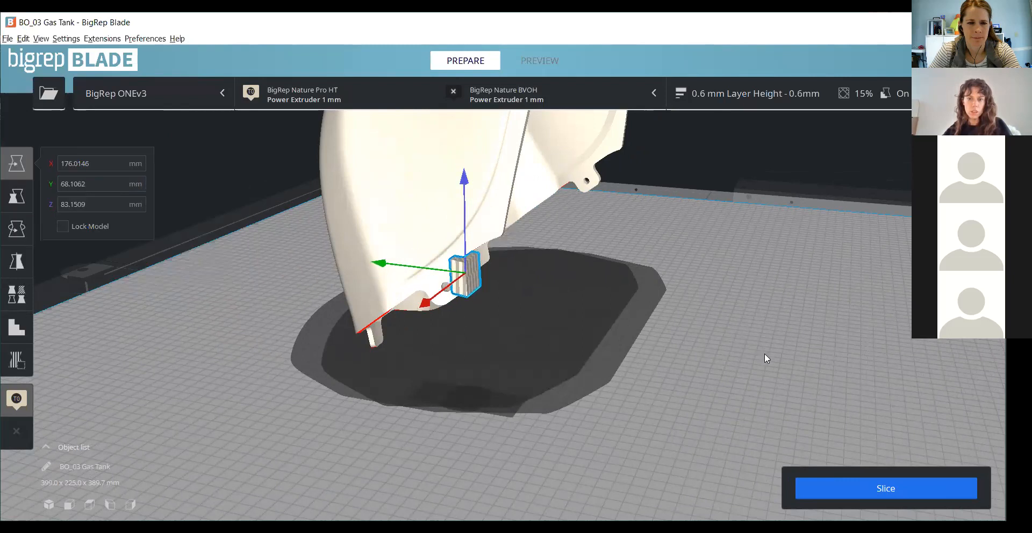
pyautogui.click(764, 355)
pyautogui.scroll(-2, 345, 362)
pyautogui.moveTo(761, 431); pyautogui.dragTo(821, 493, button='right')
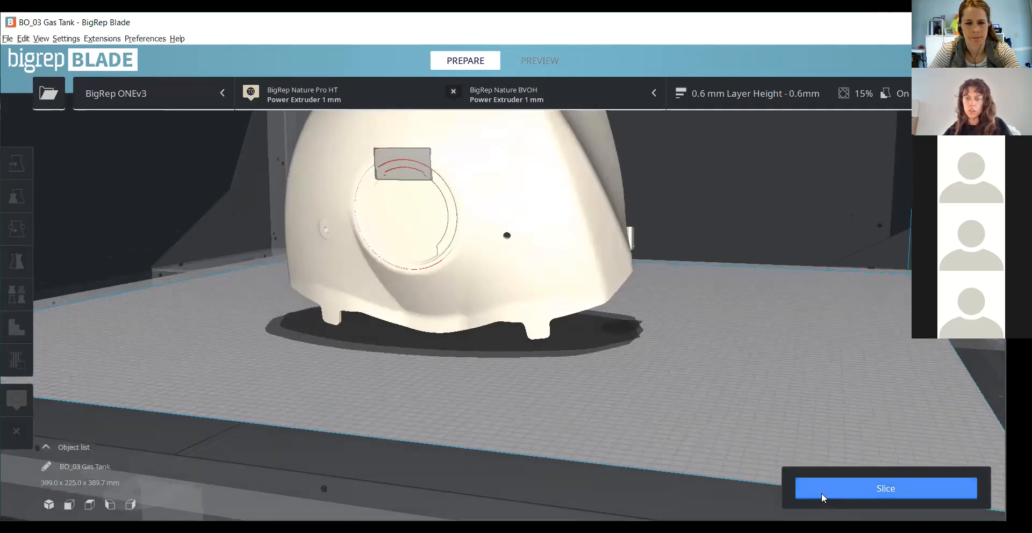
# - Slice the tank again with the second support blocker in place and open the layer preview
pyautogui.click(820, 487)
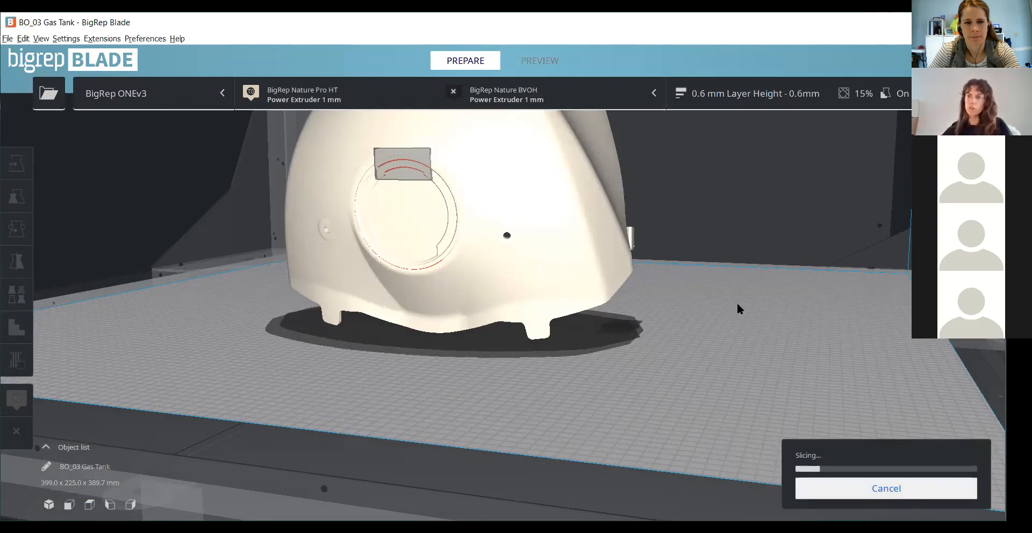
pyautogui.moveTo(591, 375); pyautogui.dragTo(414, 389, button='right')
pyautogui.scroll(2, 797, 175)
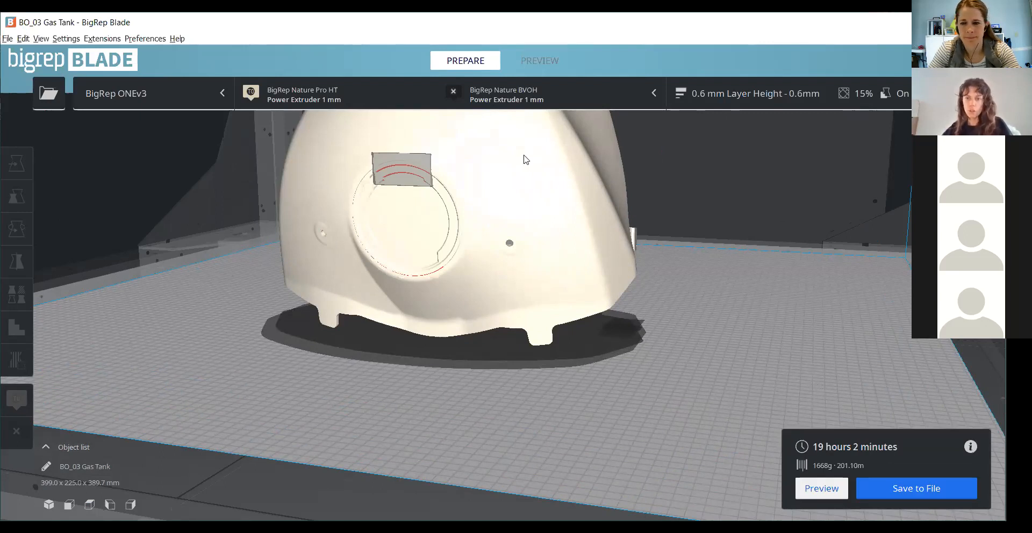
pyautogui.click(802, 492)
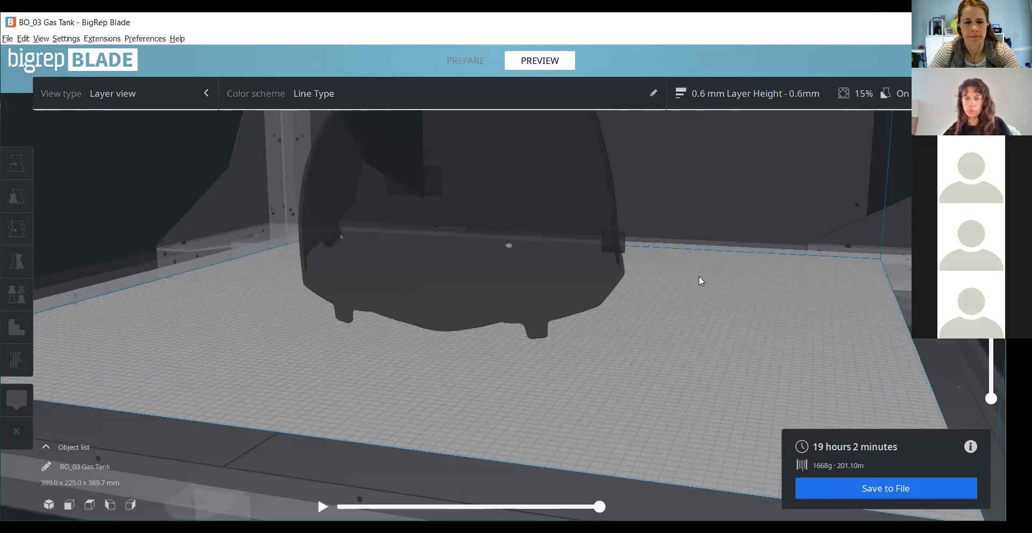
pyautogui.scroll(-5, 701, 370)
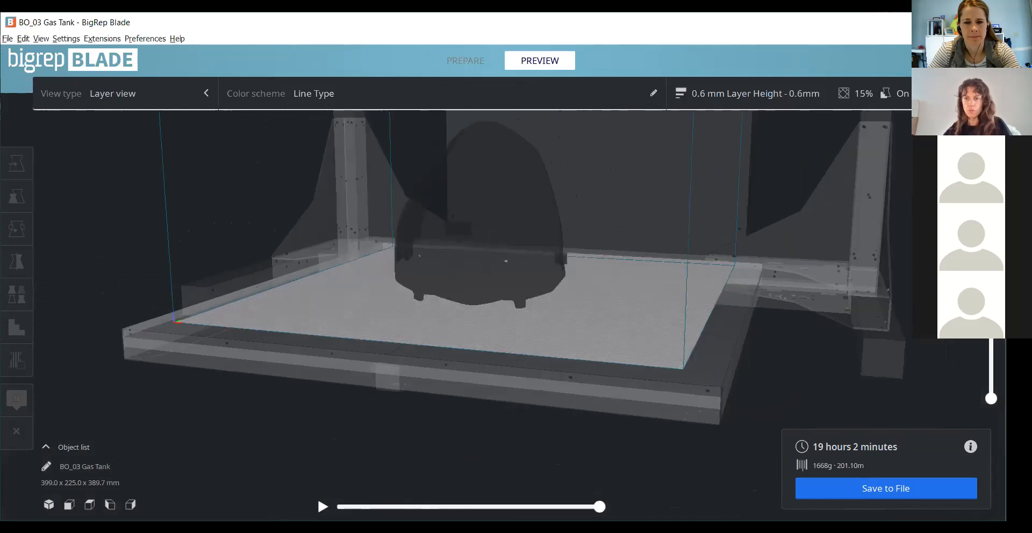
pyautogui.scroll(-2, 559, 172)
pyautogui.moveTo(668, 341); pyautogui.dragTo(675, 375, button='middle')
pyautogui.scroll(3, 618, 263)
pyautogui.moveTo(507, 258); pyautogui.dragTo(358, 251, button='right')
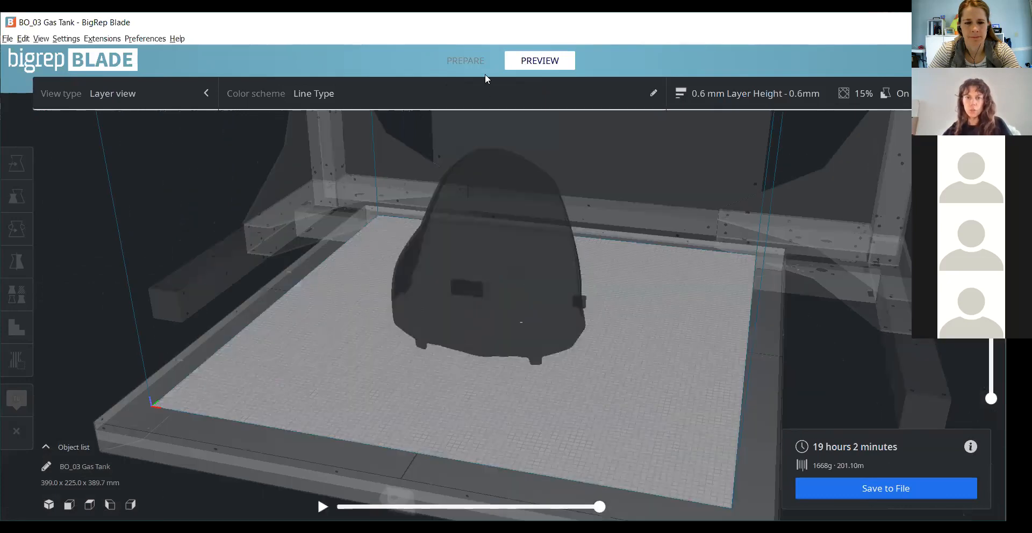
# - Return to model preparation and remove the support blocker beside the mounting tab
pyautogui.click(478, 63)
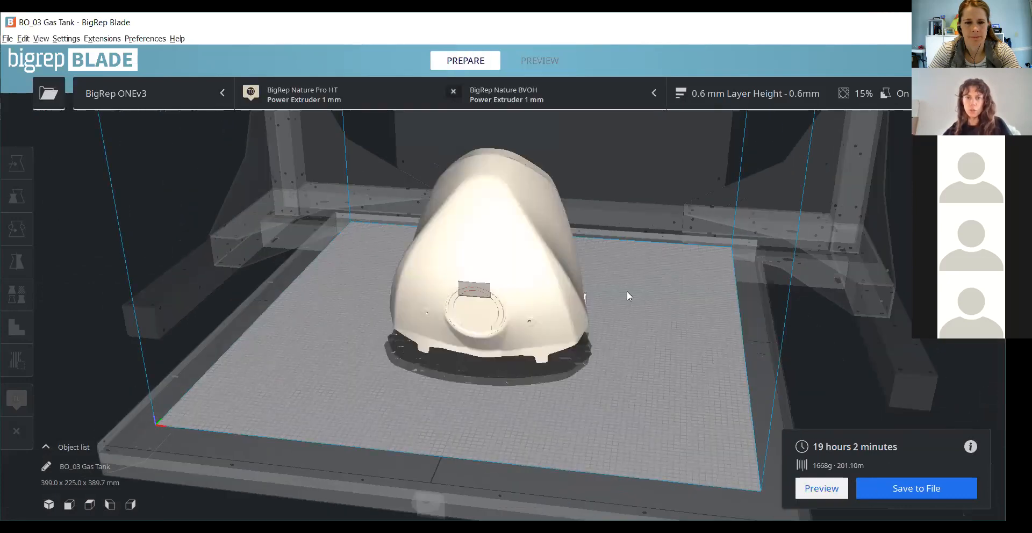
pyautogui.scroll(3, 752, 267)
pyautogui.moveTo(518, 241); pyautogui.dragTo(572, 352, button='right')
pyautogui.click(572, 352)
pyautogui.moveTo(711, 366); pyautogui.dragTo(689, 301, button='right')
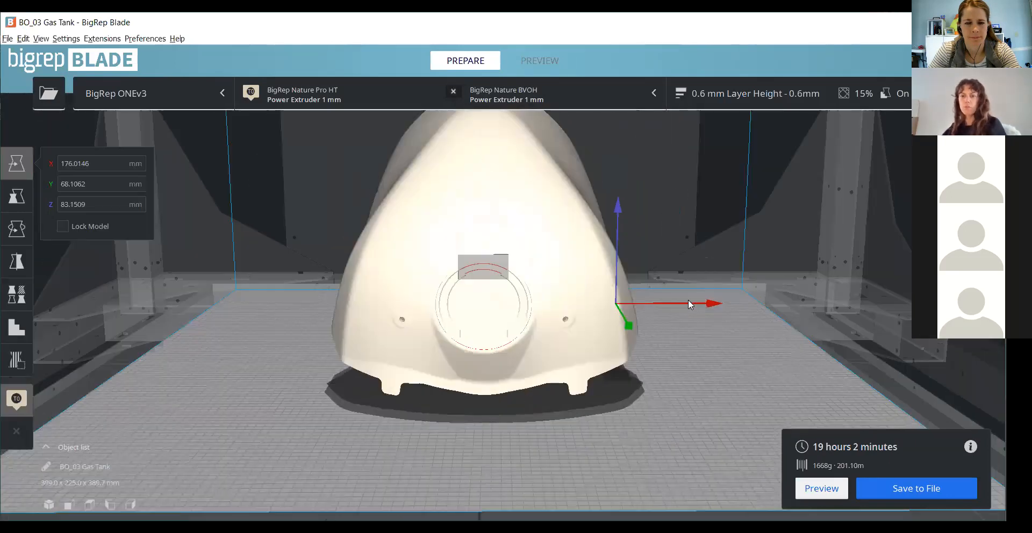
pyautogui.click(809, 267)
pyautogui.scroll(-2, 806, 267)
pyautogui.moveTo(728, 273); pyautogui.dragTo(679, 339, button='right')
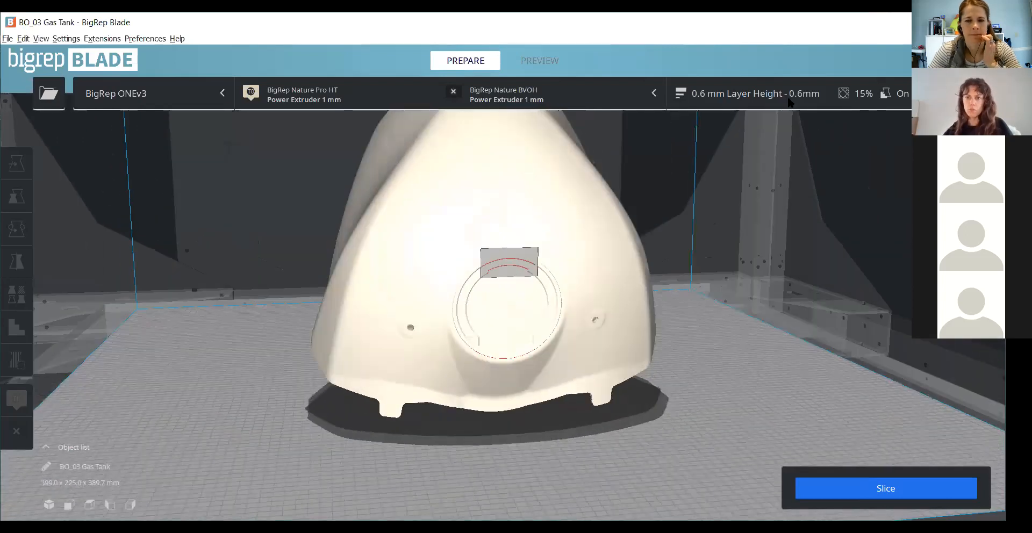
# - Open the Build Plate Adhesion print settings and change the Build Plate Adhesion Type to Raft
pyautogui.click(790, 102)
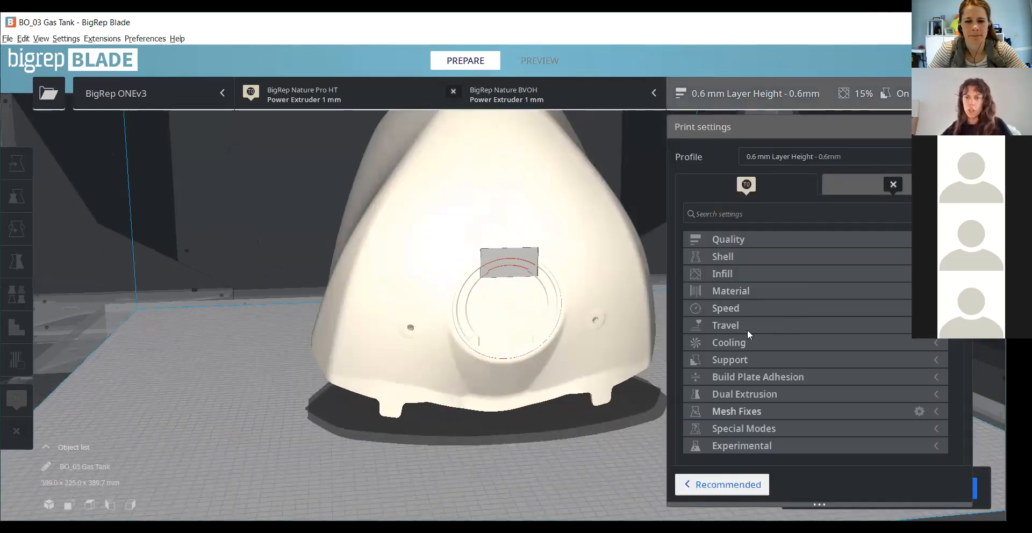
pyautogui.click(771, 375)
pyautogui.scroll(-2, 770, 376)
pyautogui.moveTo(873, 314)
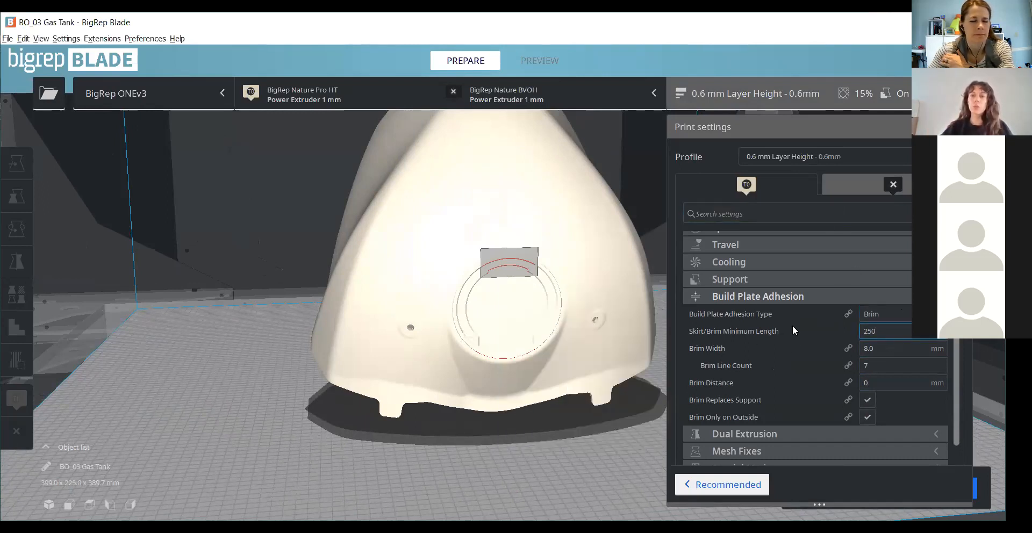
pyautogui.moveTo(793, 326)
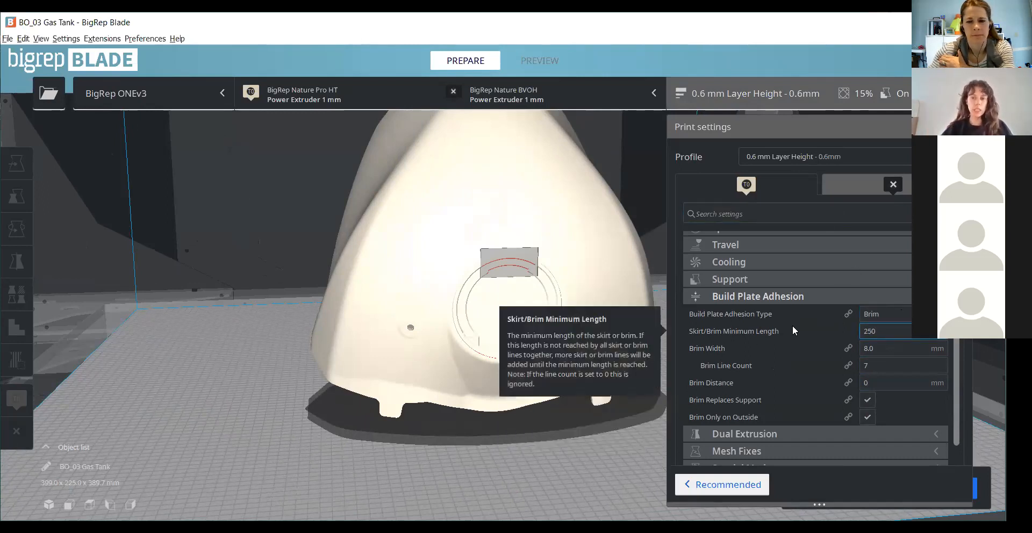
pyautogui.click(885, 314)
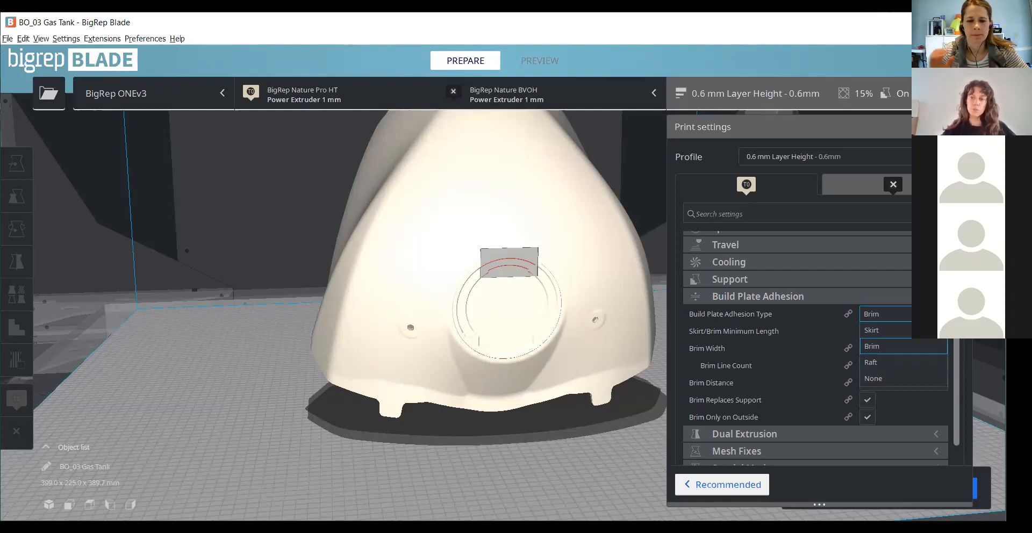
pyautogui.click(901, 363)
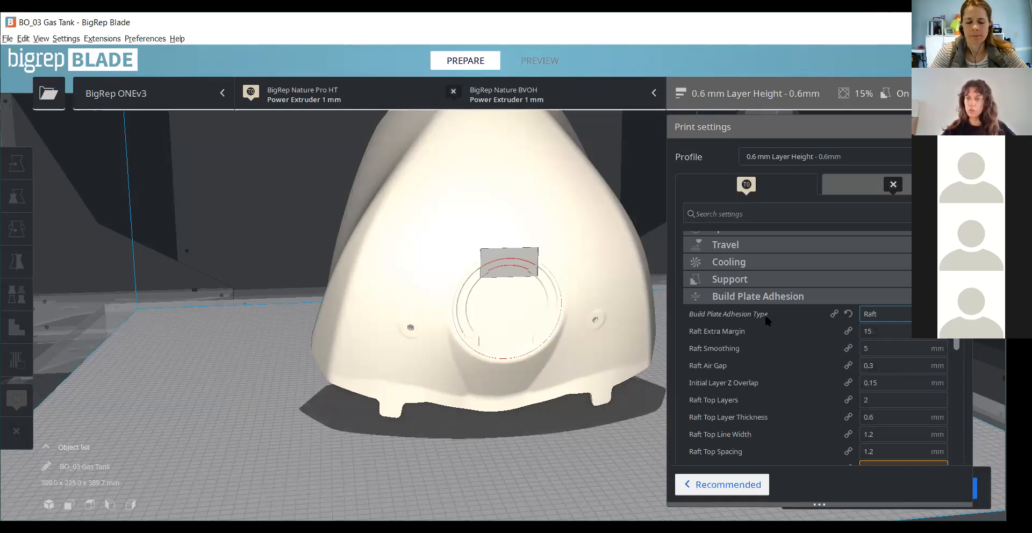
# - Look through the raft settings, close the print settings and slice the tank with the raft
pyautogui.scroll(-3, 832, 337)
pyautogui.scroll(3, 828, 301)
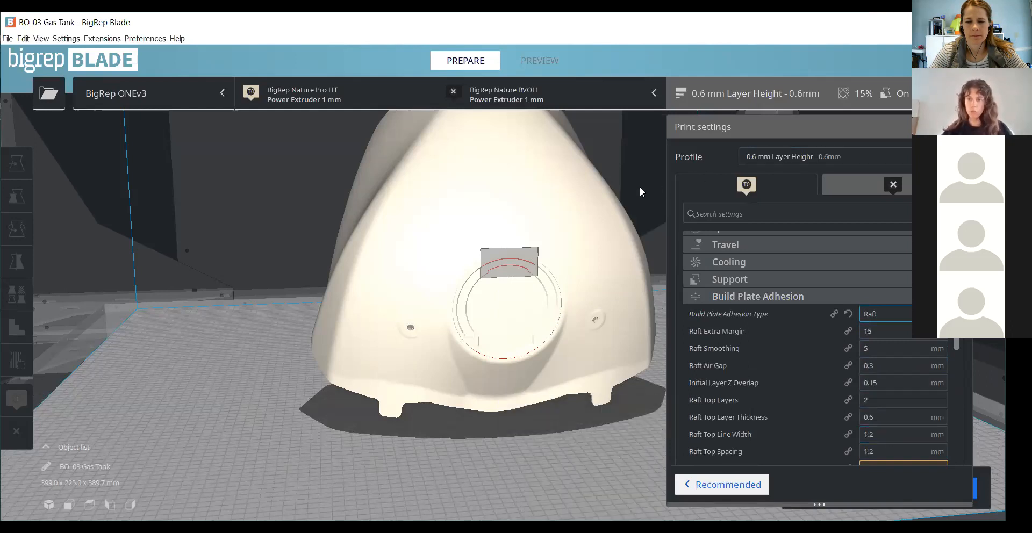
pyautogui.click(935, 296)
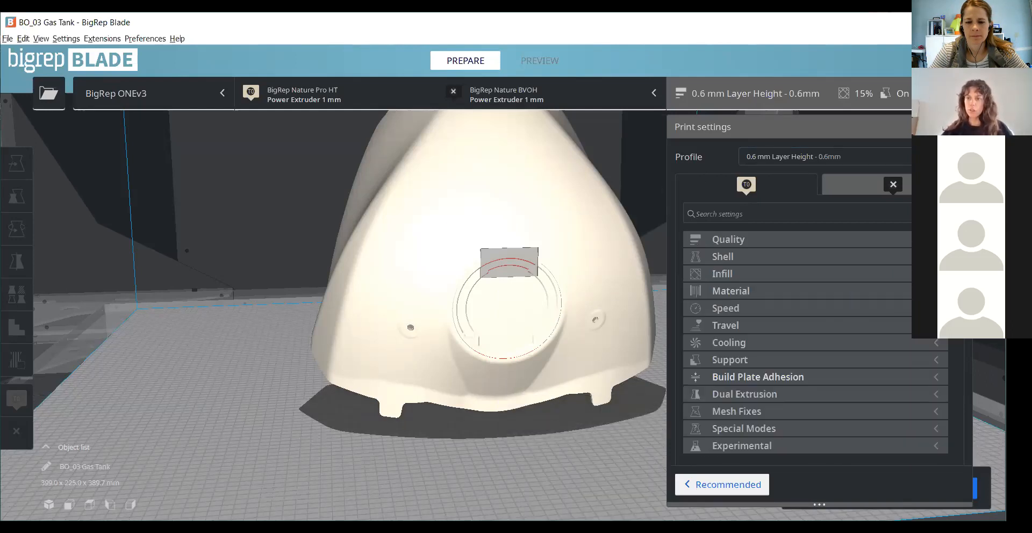
pyautogui.click(983, 457)
pyautogui.click(896, 482)
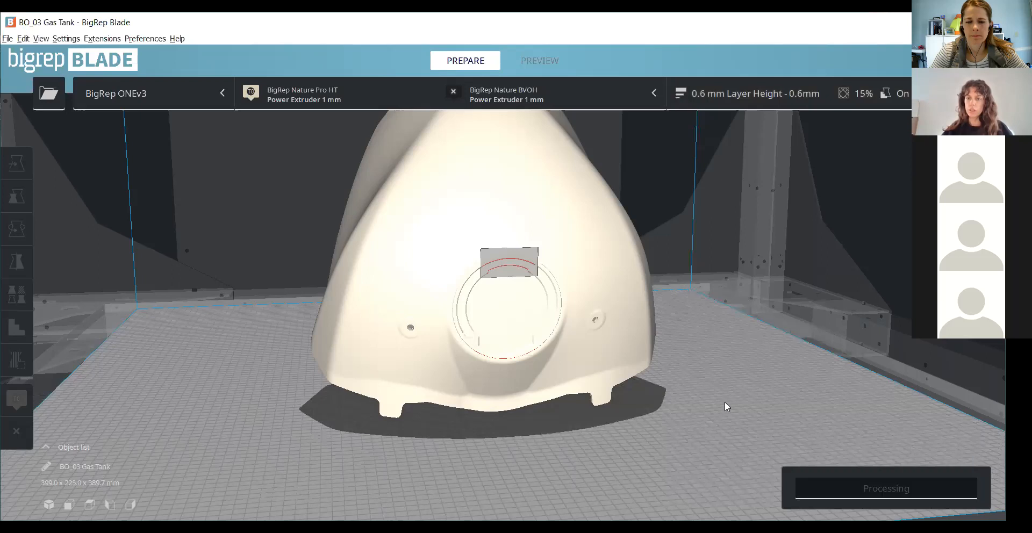
# - Show the layer preview of the tank sliced with the raft
pyautogui.scroll(-3, 751, 375)
pyautogui.scroll(-2, 751, 375)
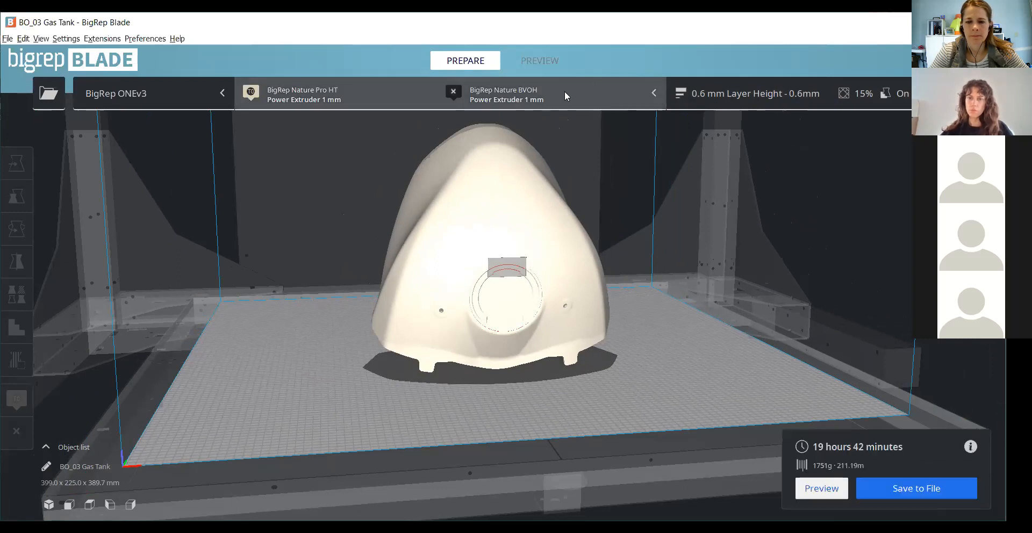
pyautogui.click(519, 69)
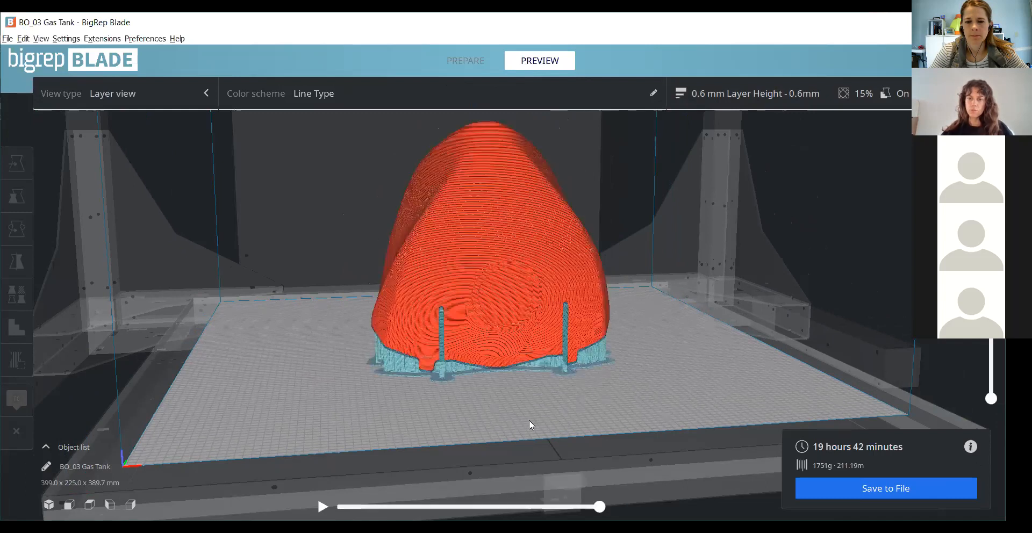
# - Examine the raft and support columns around the tank's base from the front, both sides and underneath
pyautogui.scroll(5, 529, 420)
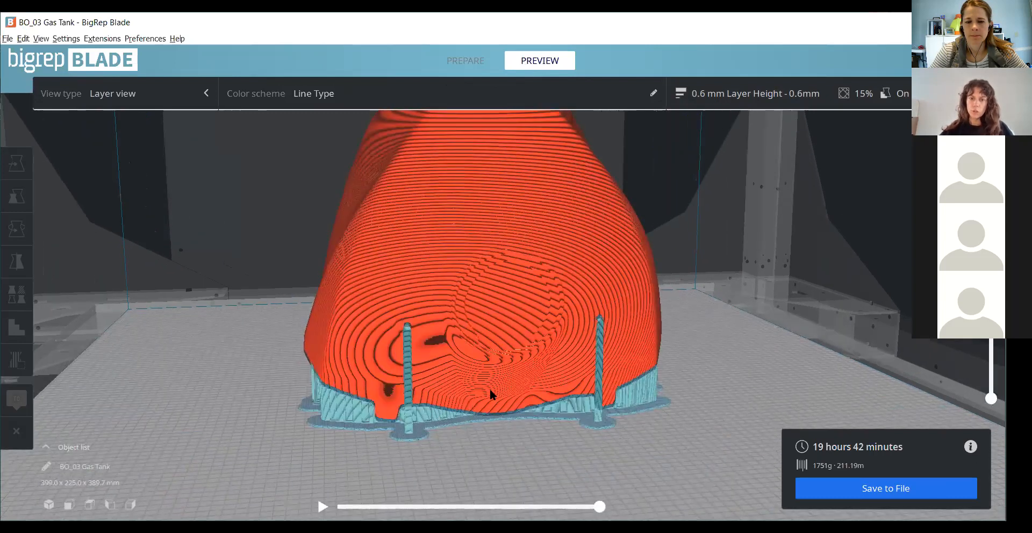
pyautogui.moveTo(489, 389); pyautogui.dragTo(470, 394, button='right')
pyautogui.scroll(3, 532, 392)
pyautogui.moveTo(610, 363); pyautogui.dragTo(637, 360, button='right')
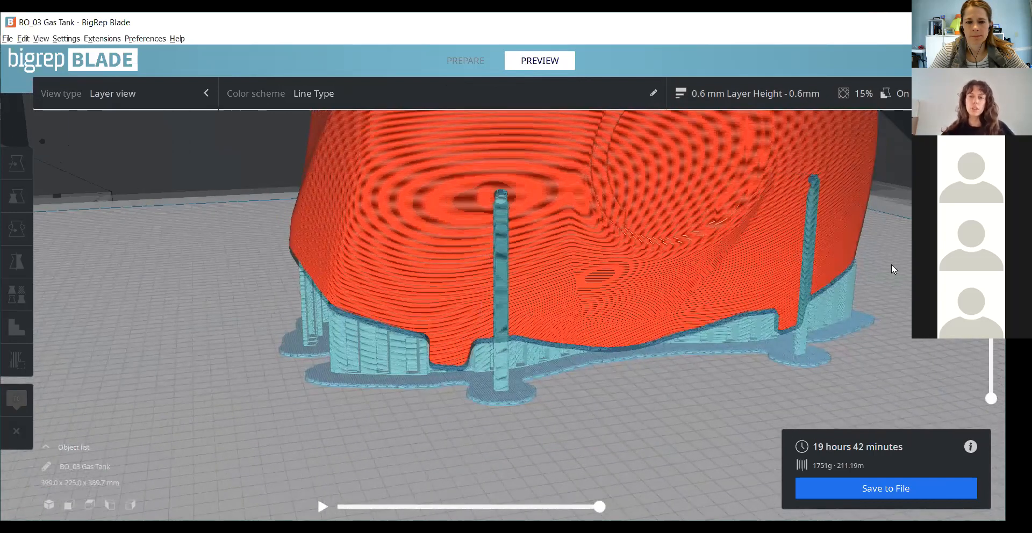
pyautogui.moveTo(890, 264); pyautogui.dragTo(743, 327, button='right')
pyautogui.moveTo(678, 425); pyautogui.dragTo(685, 420, button='right')
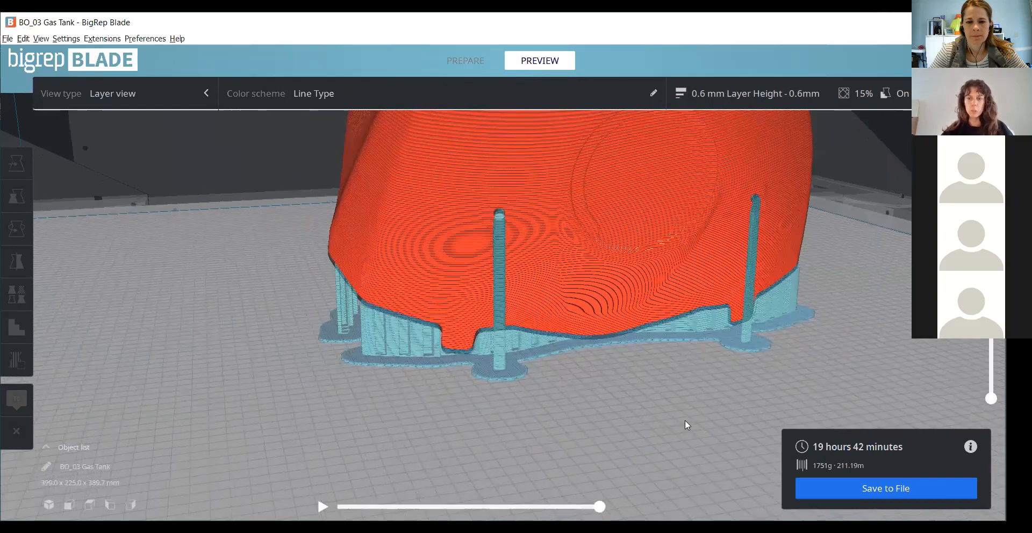
pyautogui.moveTo(710, 375); pyautogui.dragTo(723, 347, button='right')
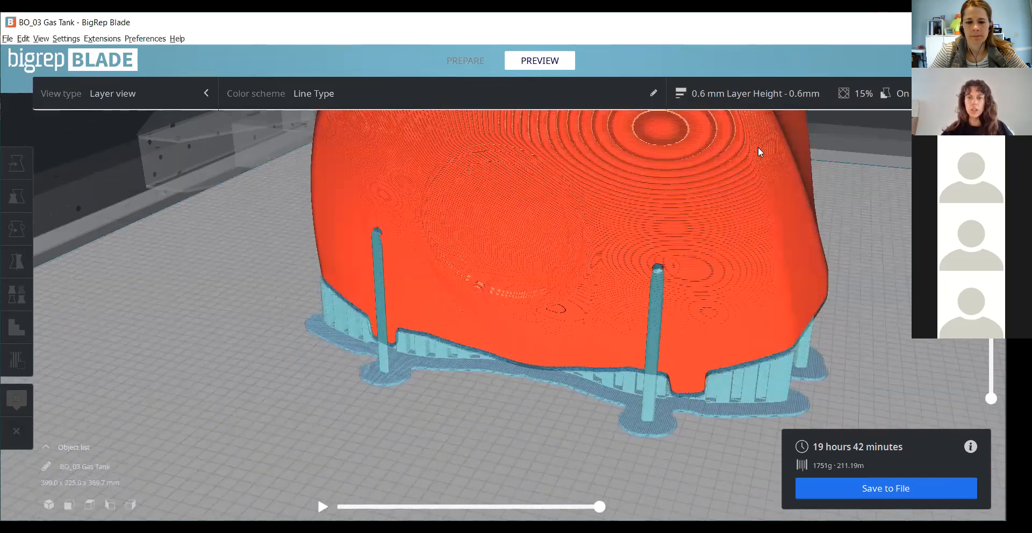
pyautogui.moveTo(758, 146); pyautogui.dragTo(605, 230, button='right')
pyautogui.scroll(5, 637, 237)
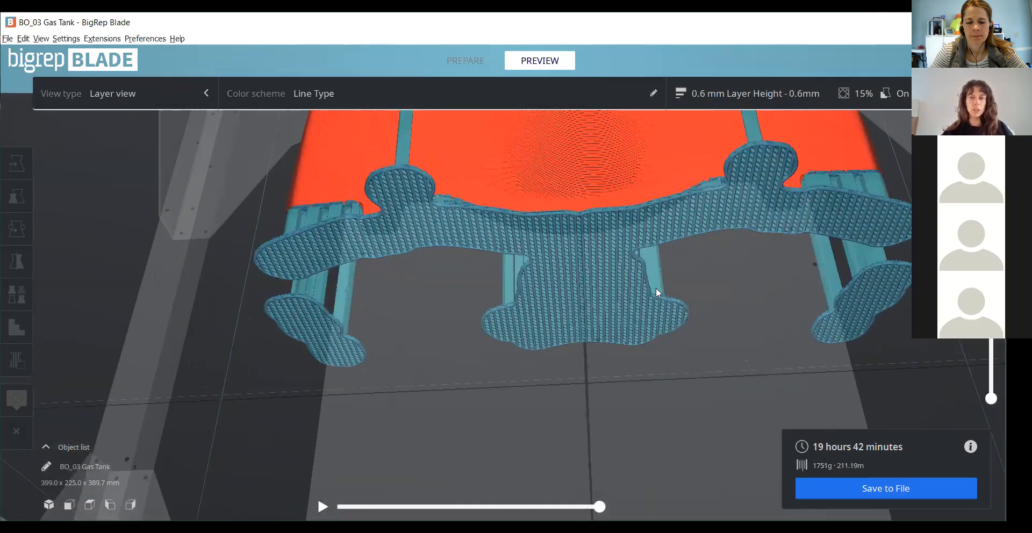
pyautogui.moveTo(689, 283); pyautogui.dragTo(689, 266, button='right')
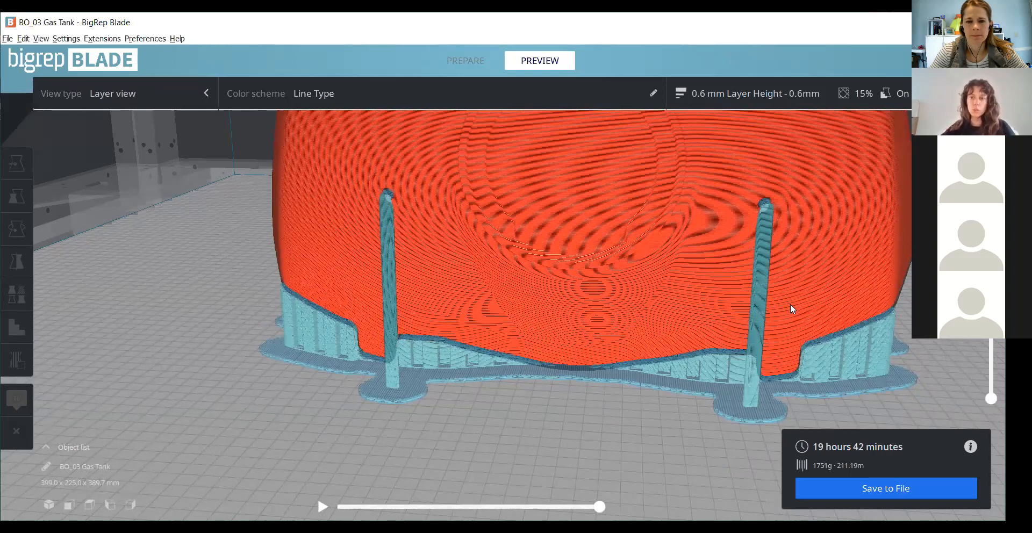
pyautogui.scroll(2, 726, 302)
pyautogui.scroll(-1, 574, 356)
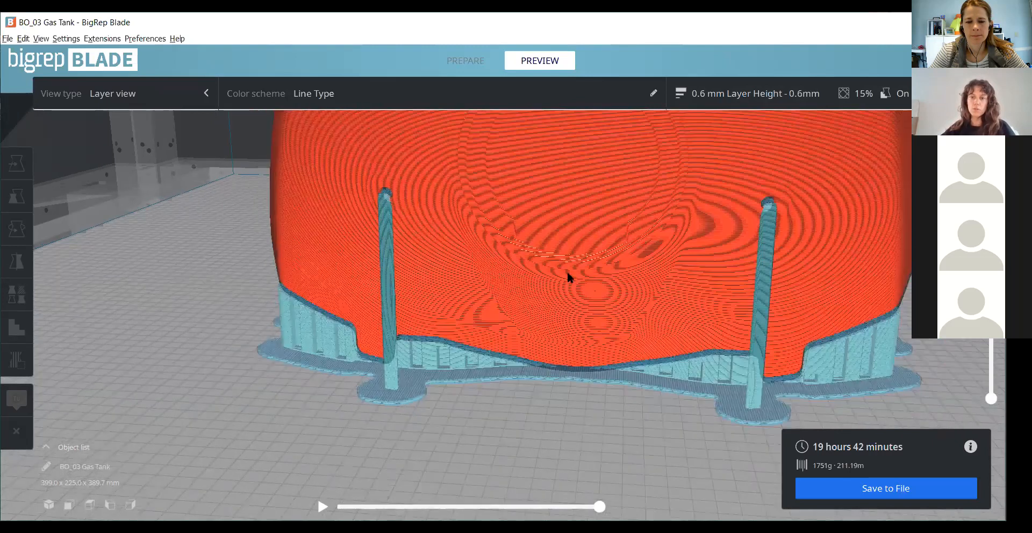
# - Lower the layer view to layer 37 and raise it again to inspect the supports around the mounting tab
pyautogui.moveTo(482, 317); pyautogui.dragTo(481, 341, button='right')
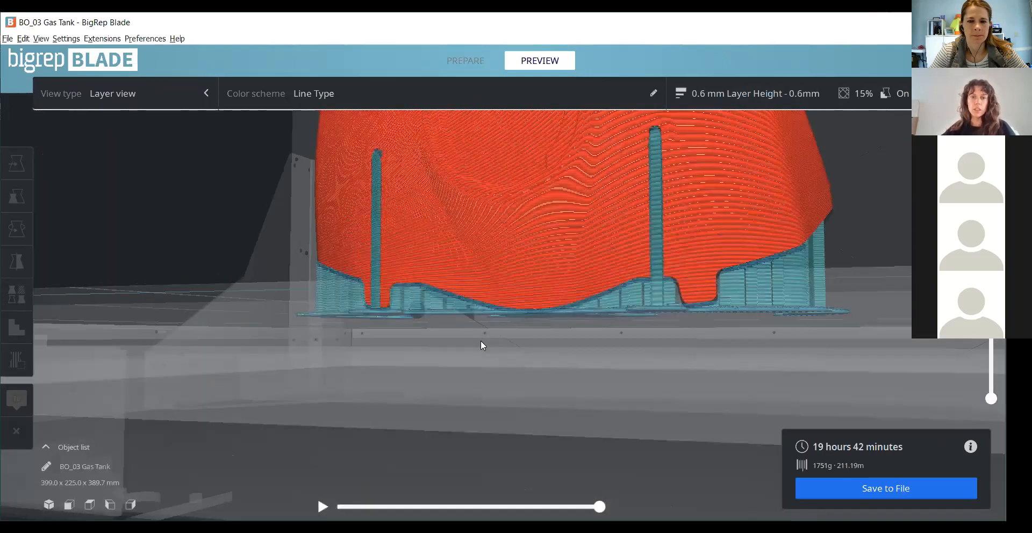
pyautogui.scroll(3, 861, 220)
pyautogui.scroll(2, 503, 283)
pyautogui.moveTo(503, 290); pyautogui.dragTo(583, 308, button='right')
pyautogui.scroll(-2, 539, 327)
pyautogui.moveTo(987, 373); pyautogui.dragTo(990, 365)
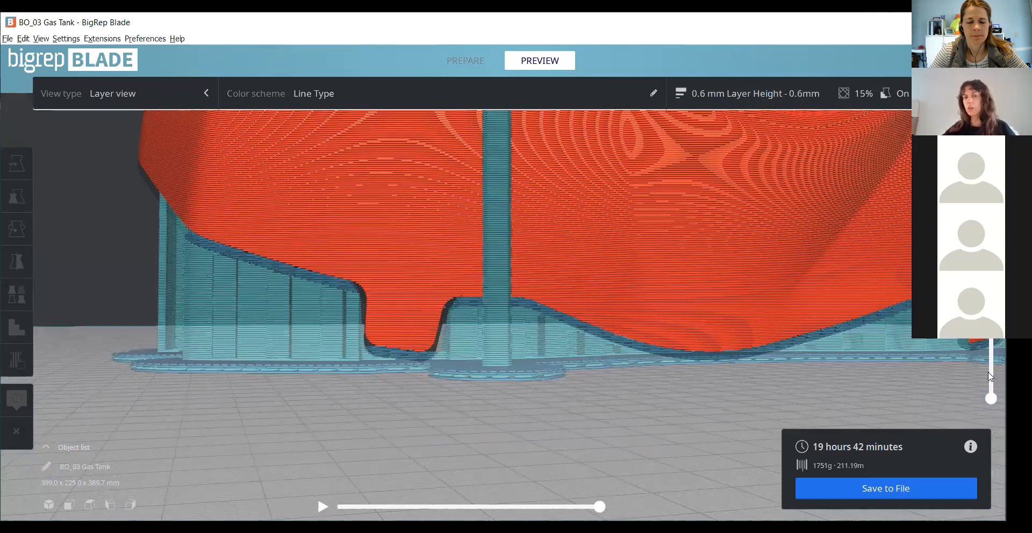
pyautogui.scroll(2, 567, 353)
pyautogui.moveTo(566, 353); pyautogui.dragTo(695, 244, button='middle')
pyautogui.scroll(3, 662, 262)
pyautogui.moveTo(601, 332); pyautogui.dragTo(600, 313, button='right')
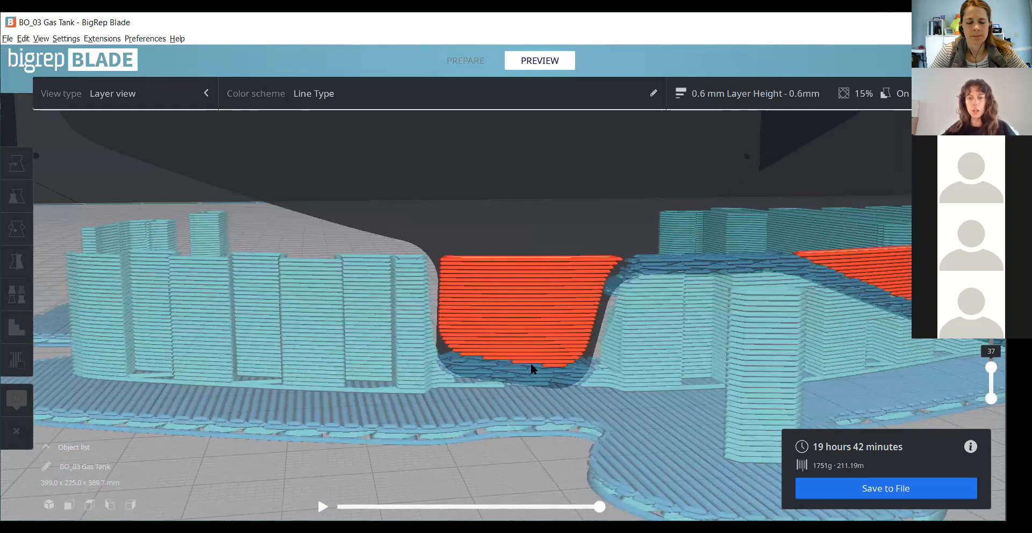
pyautogui.moveTo(991, 368); pyautogui.dragTo(991, 336)
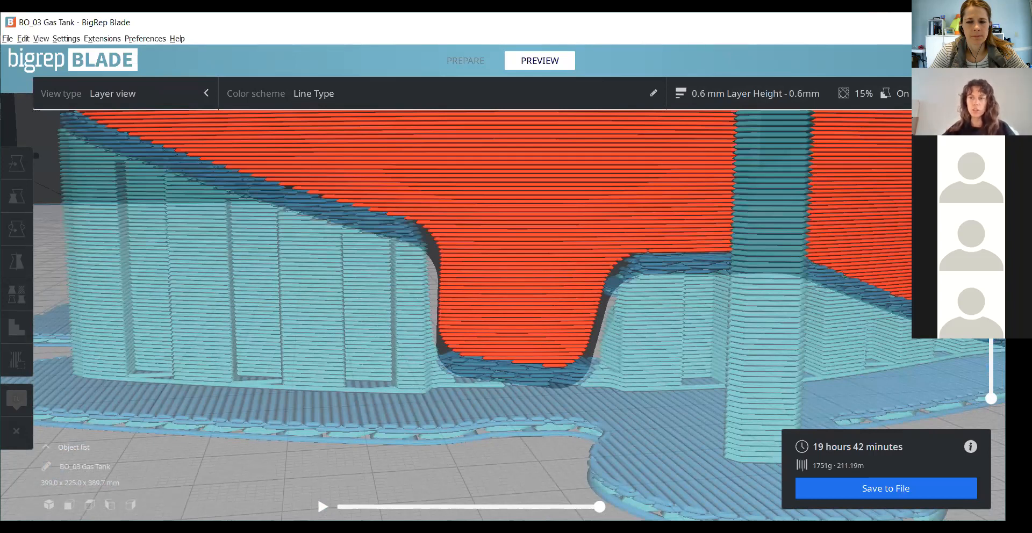
pyautogui.scroll(-3, 432, 392)
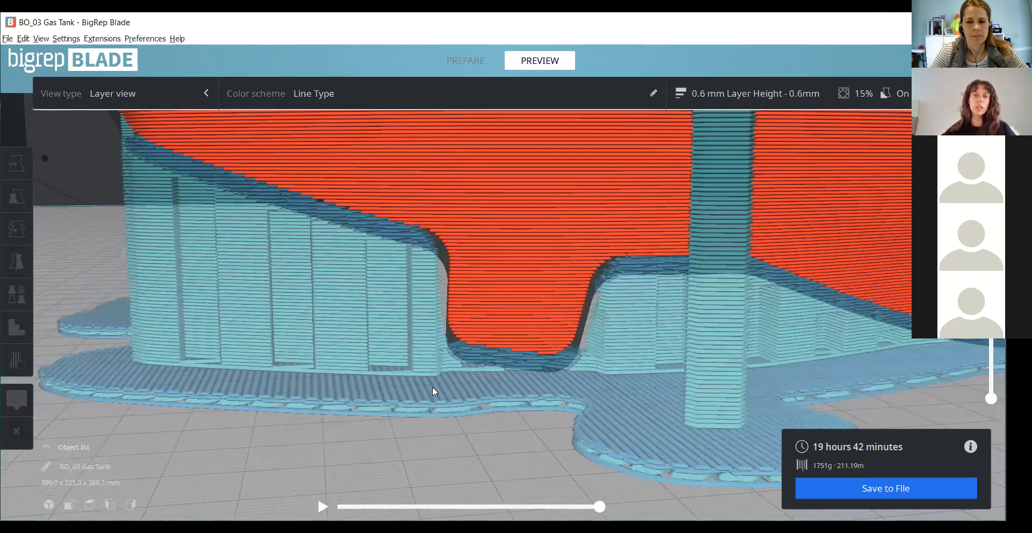
# - Look through the Support print settings down to Support Z Distance, and close the print settings
pyautogui.click(745, 95)
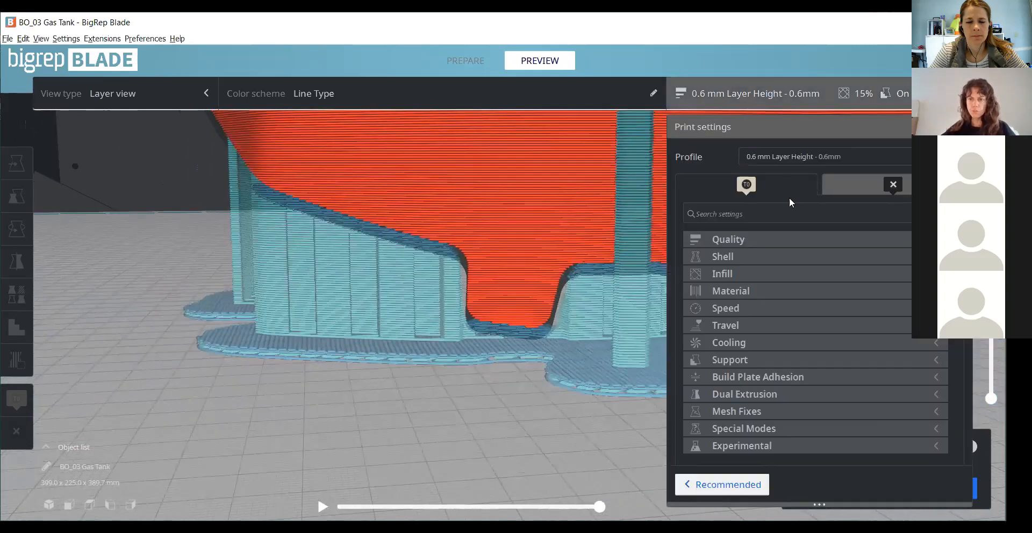
pyautogui.click(756, 360)
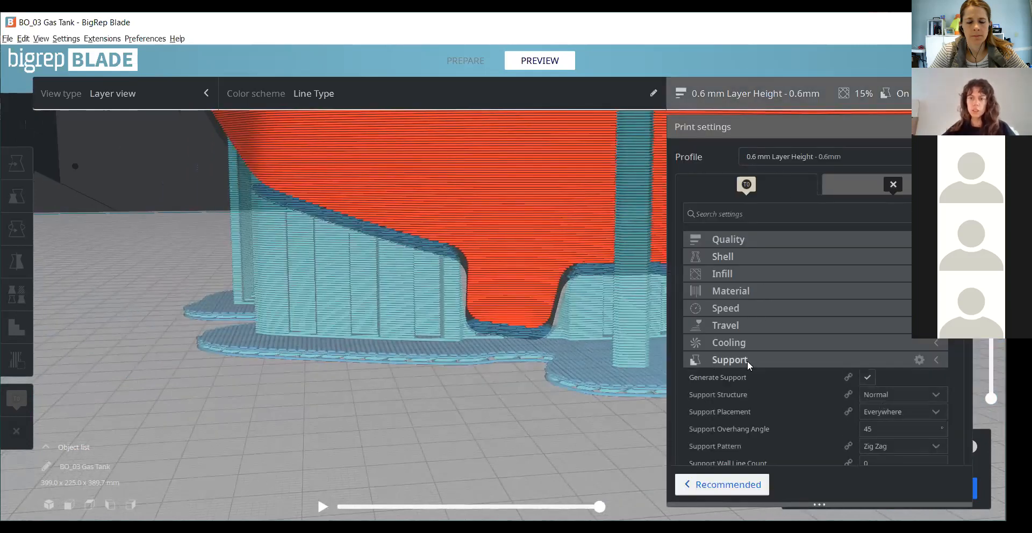
pyautogui.scroll(-1, 747, 363)
pyautogui.scroll(-2, 747, 363)
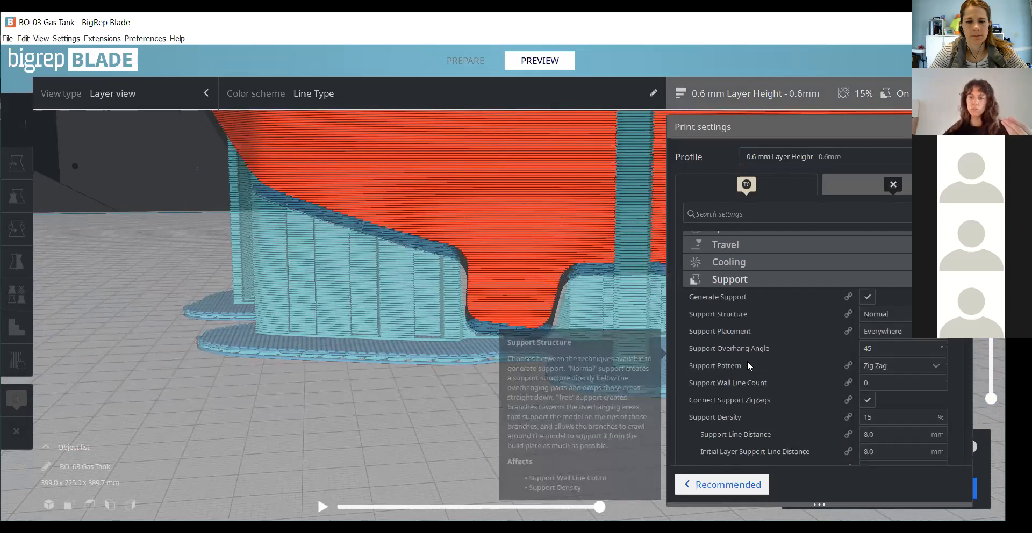
pyautogui.scroll(-1, 747, 360)
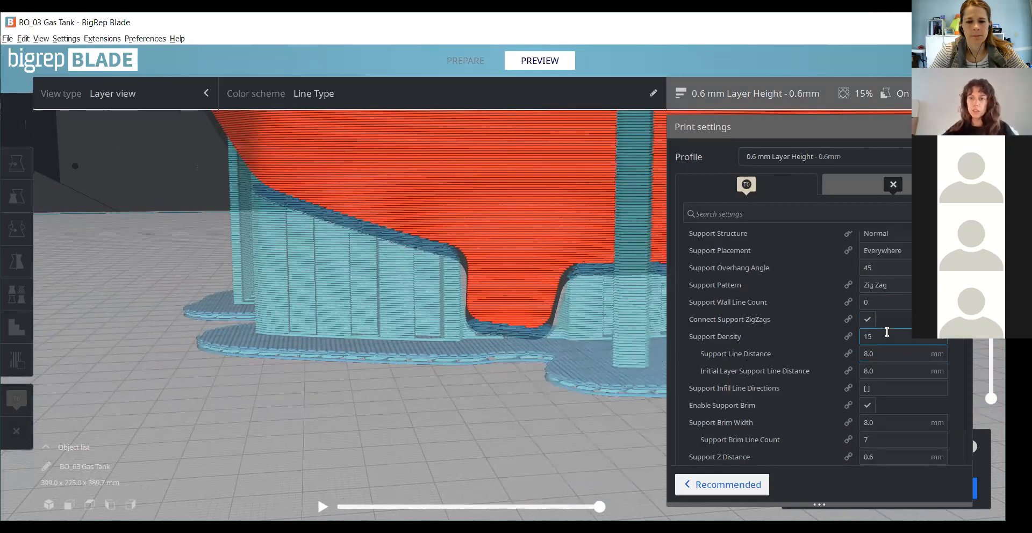
pyautogui.scroll(-1, 871, 344)
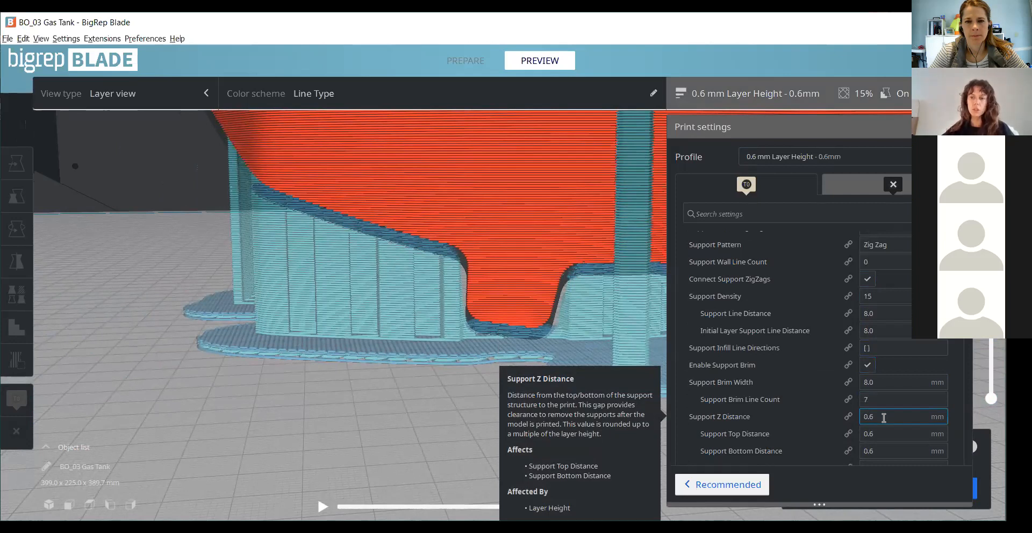
pyautogui.scroll(3, 883, 418)
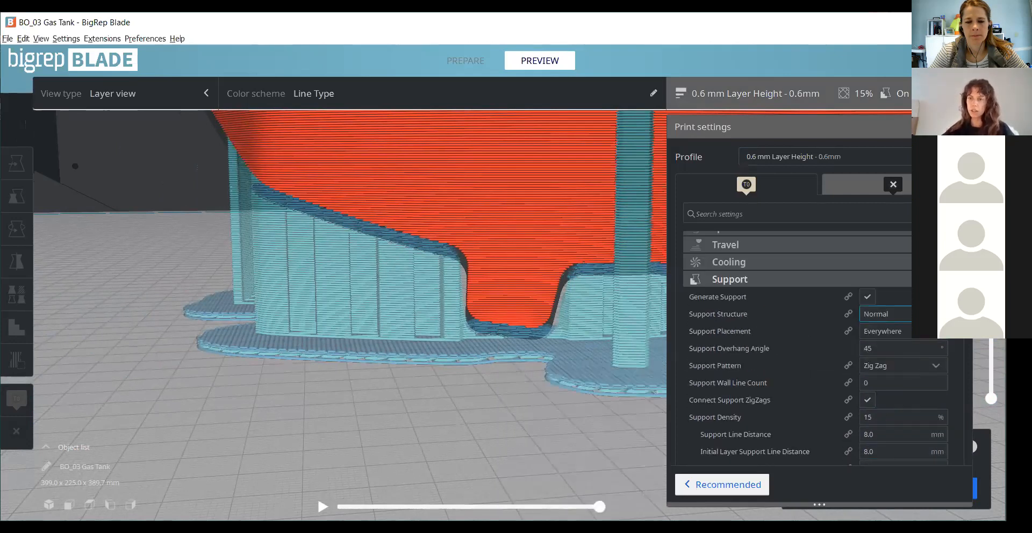
pyautogui.click(733, 279)
pyautogui.scroll(-4, 553, 321)
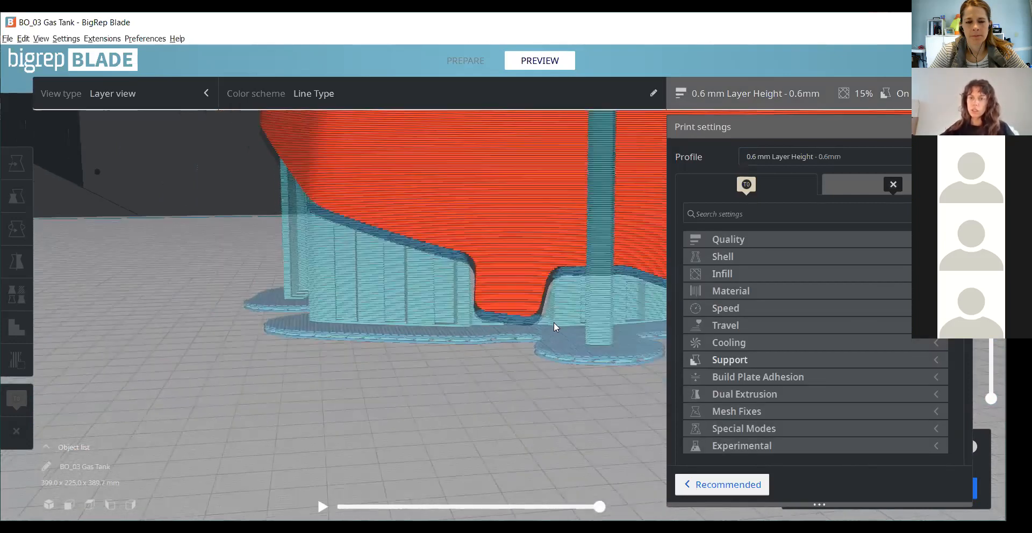
pyautogui.scroll(3, 377, 294)
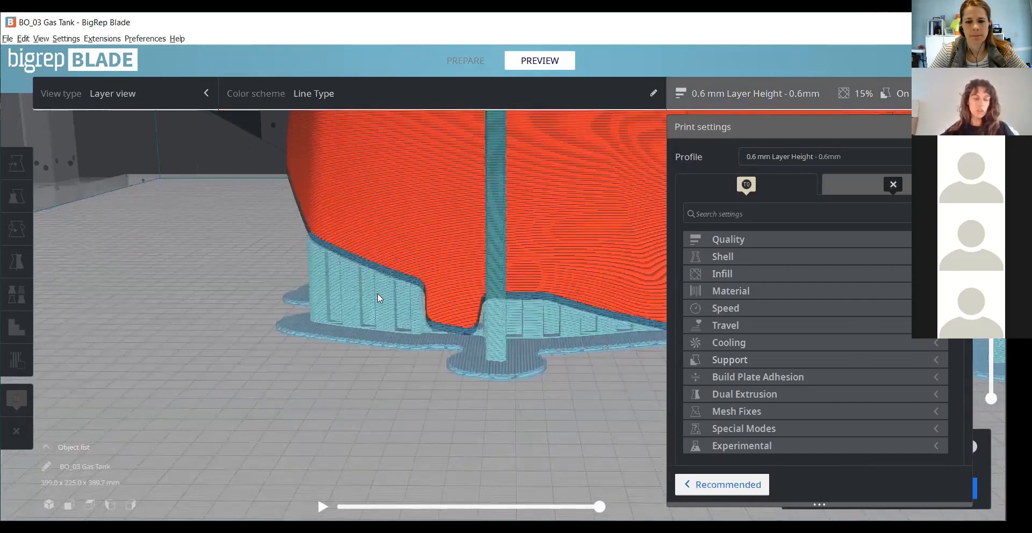
pyautogui.click(496, 304)
# - Cut the layer view down through the tank to examine the wall lines and internal supports from above
pyautogui.scroll(-2, 586, 233)
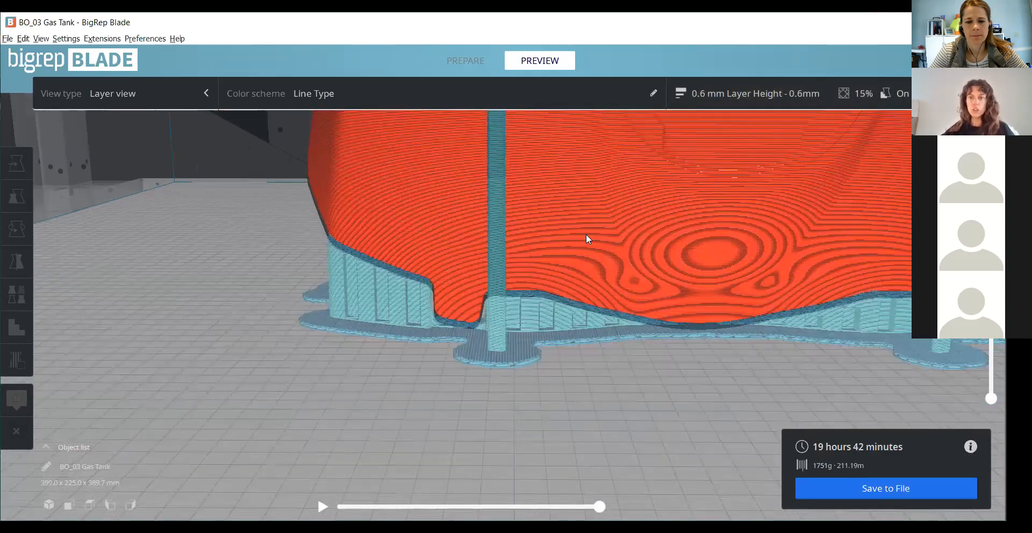
pyautogui.scroll(-2, 618, 242)
pyautogui.scroll(-3, 356, 234)
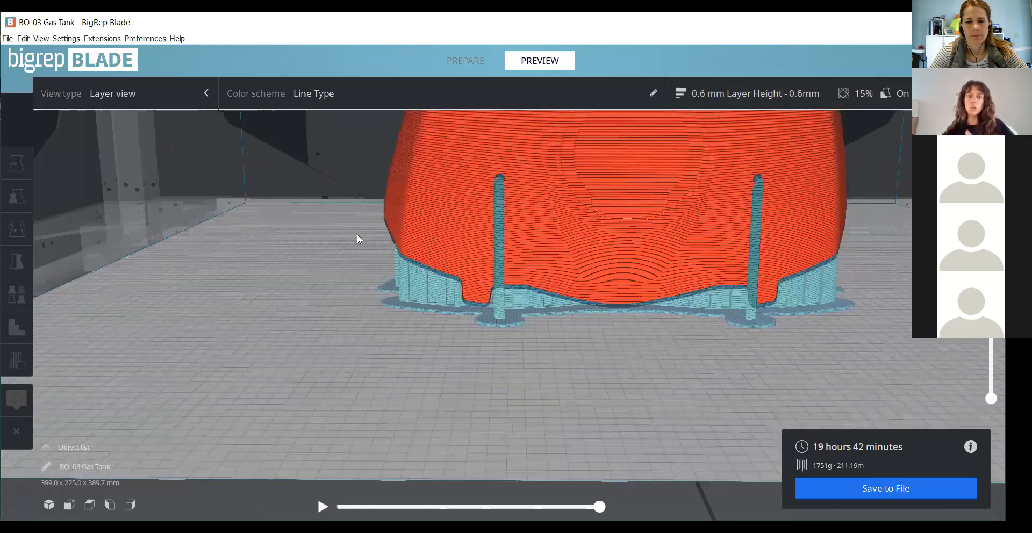
pyautogui.moveTo(357, 234); pyautogui.dragTo(384, 280, button='right')
pyautogui.moveTo(357, 233); pyautogui.dragTo(364, 272, button='right')
pyautogui.scroll(3, 357, 234)
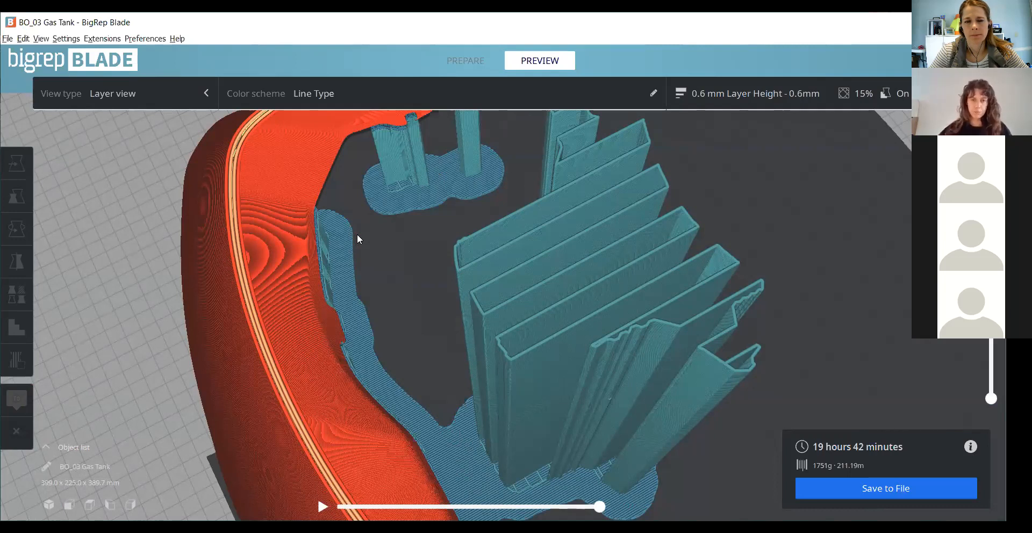
pyautogui.scroll(-2, 801, 294)
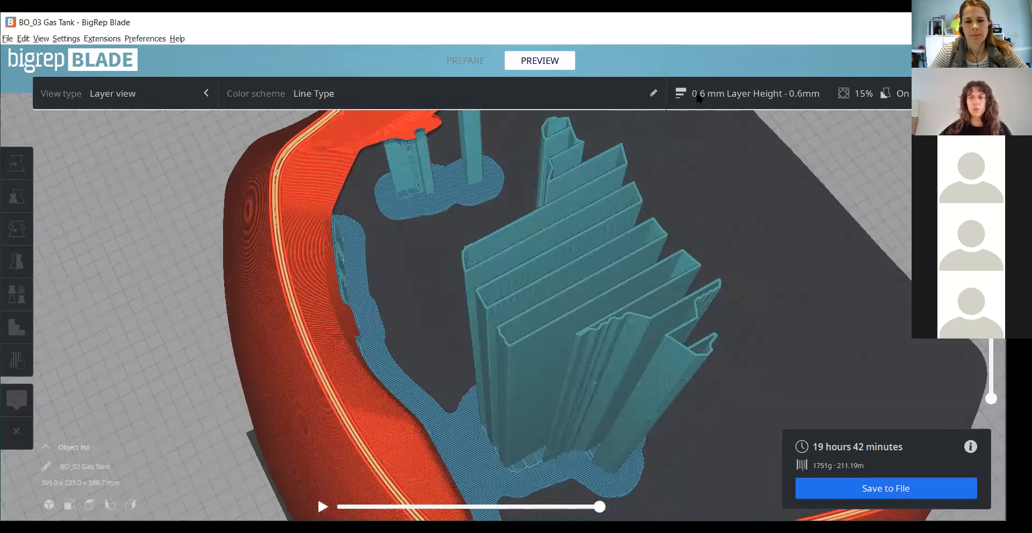
pyautogui.scroll(-2, 563, 88)
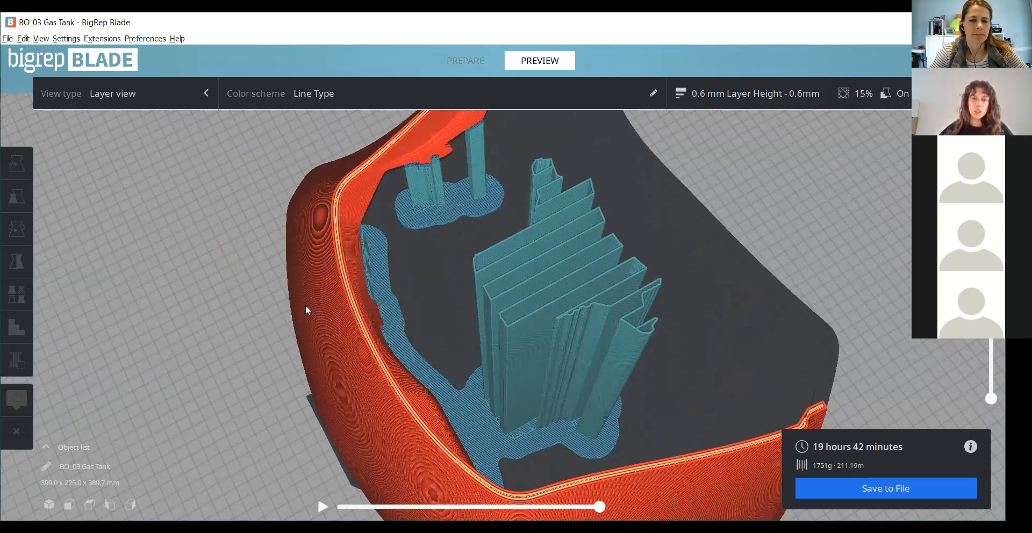
pyautogui.scroll(10, 546, 200)
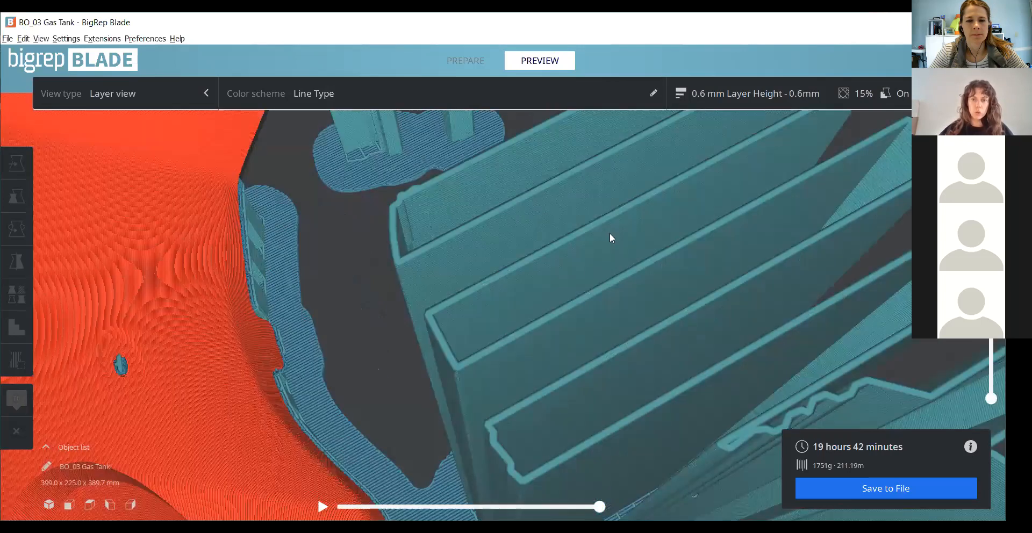
pyautogui.moveTo(609, 234); pyautogui.dragTo(504, 330, button='right')
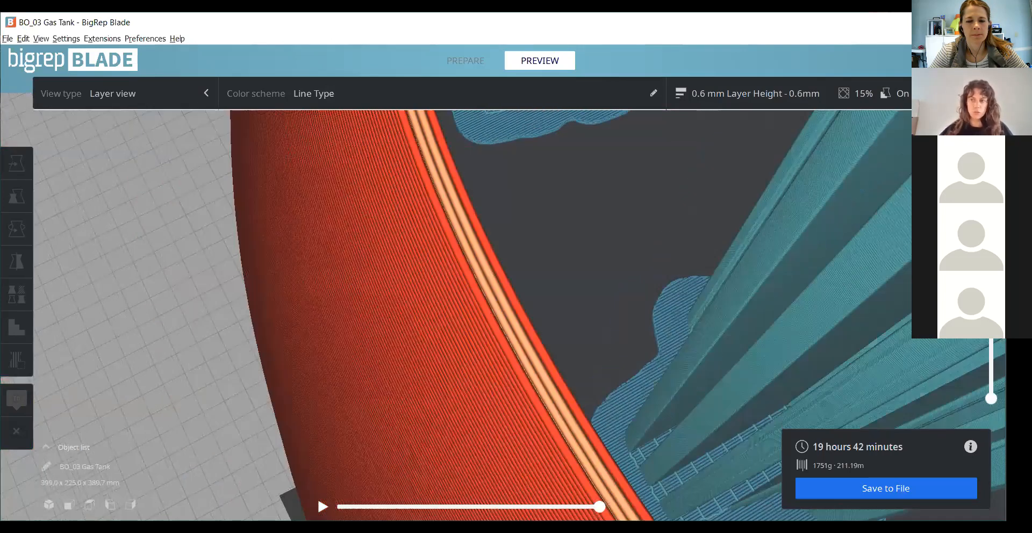
pyautogui.moveTo(991, 285); pyautogui.dragTo(991, 337)
# - Check the Shell print settings and set the Line Width in the Quality settings to 1.0 mm
pyautogui.click(759, 102)
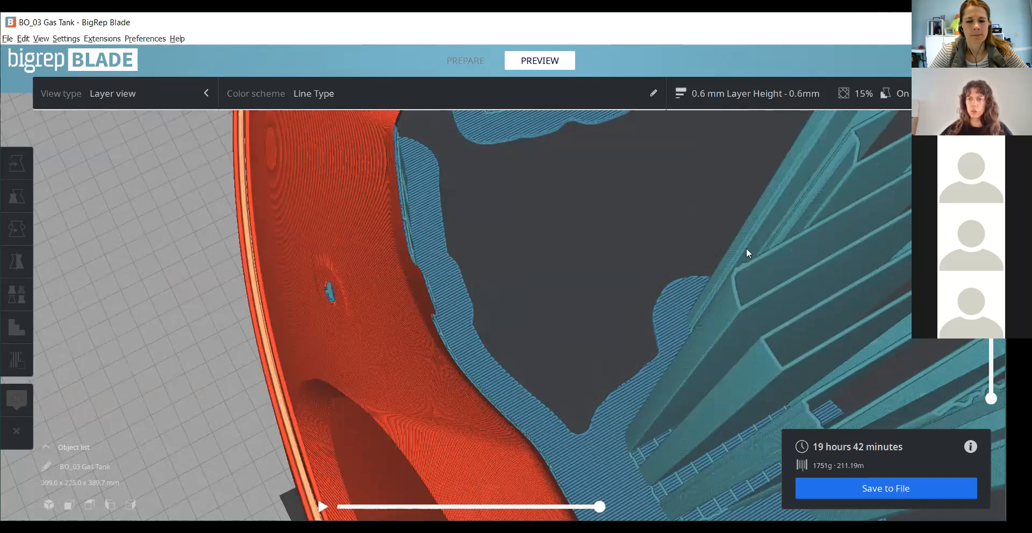
pyautogui.click(744, 256)
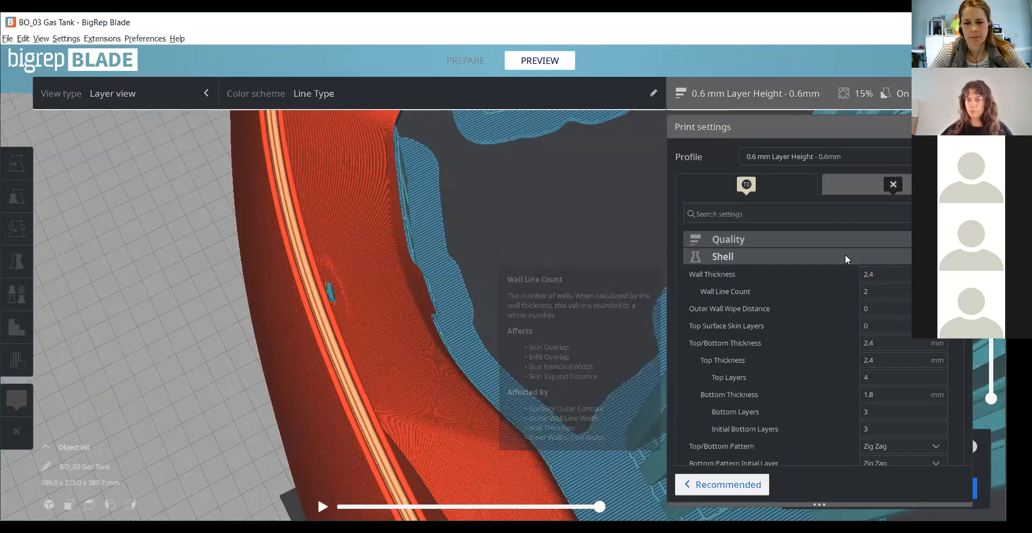
pyautogui.click(842, 236)
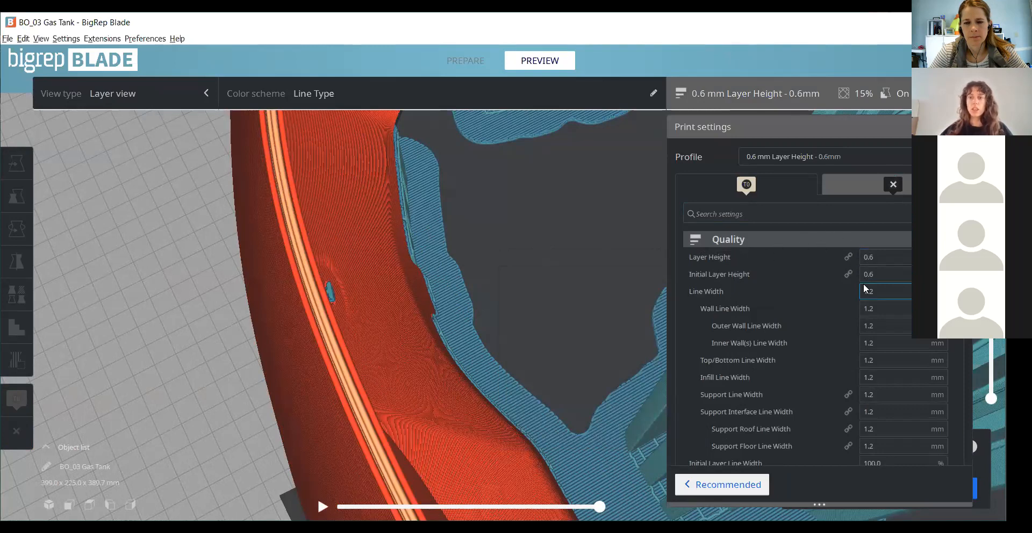
pyautogui.moveTo(875, 290)
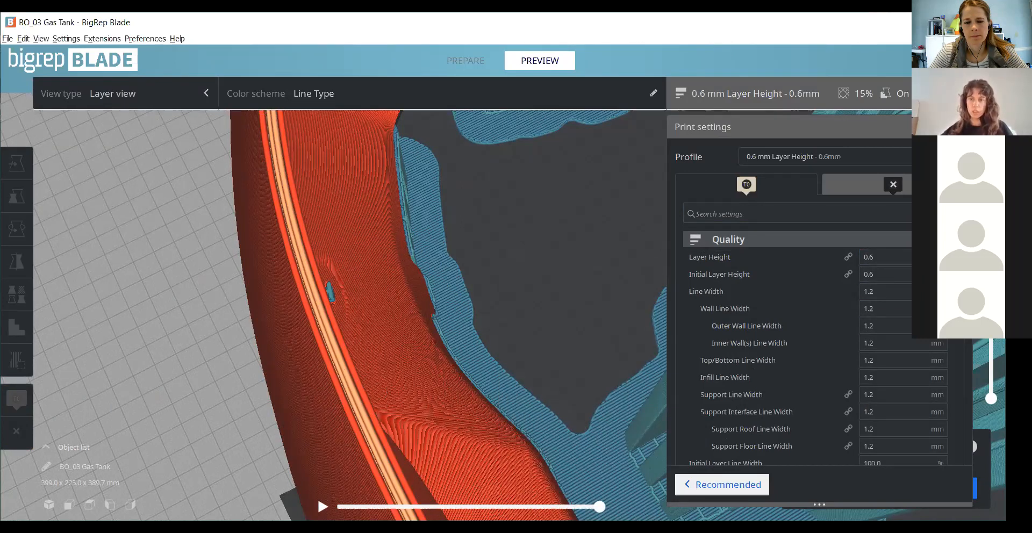
pyautogui.moveTo(904, 295)
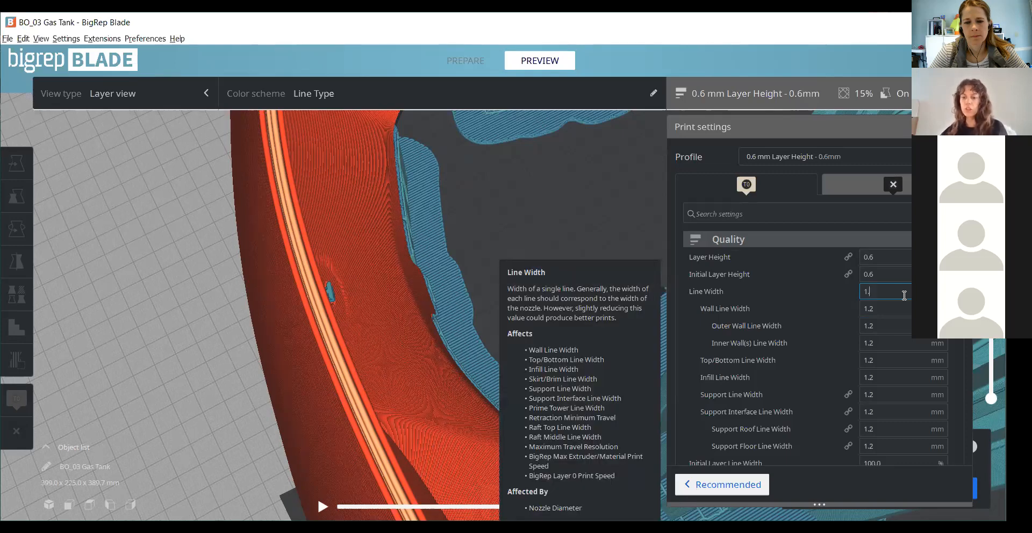
pyautogui.write('0')
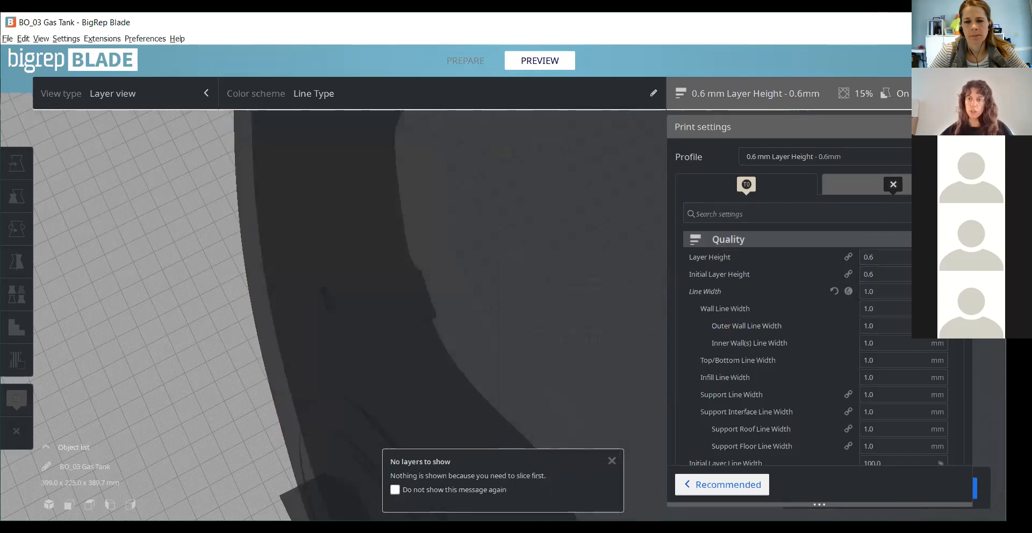
pyautogui.click(815, 239)
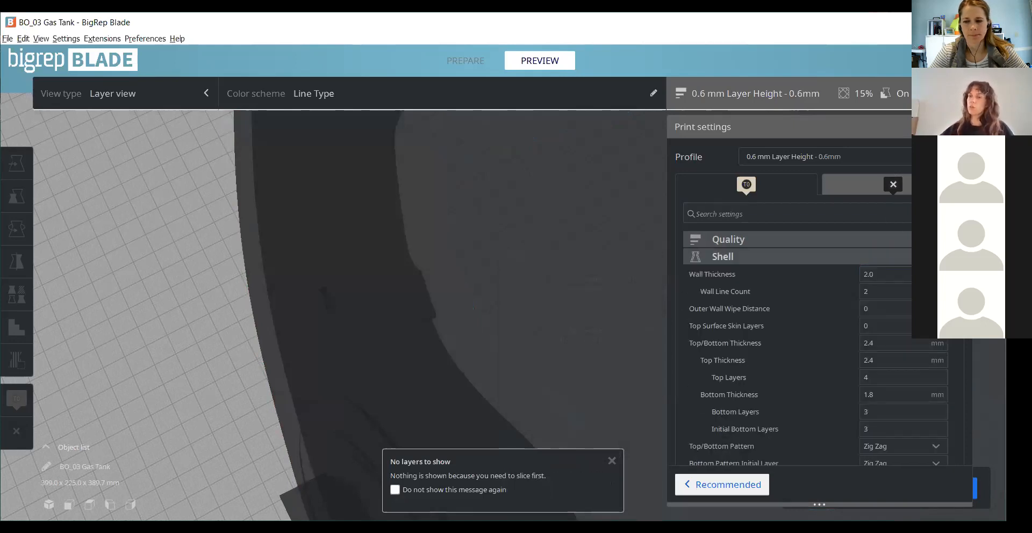
# - Slice the gas tank with the reduced line width and examine the wall lines in the layer view
pyautogui.click(815, 256)
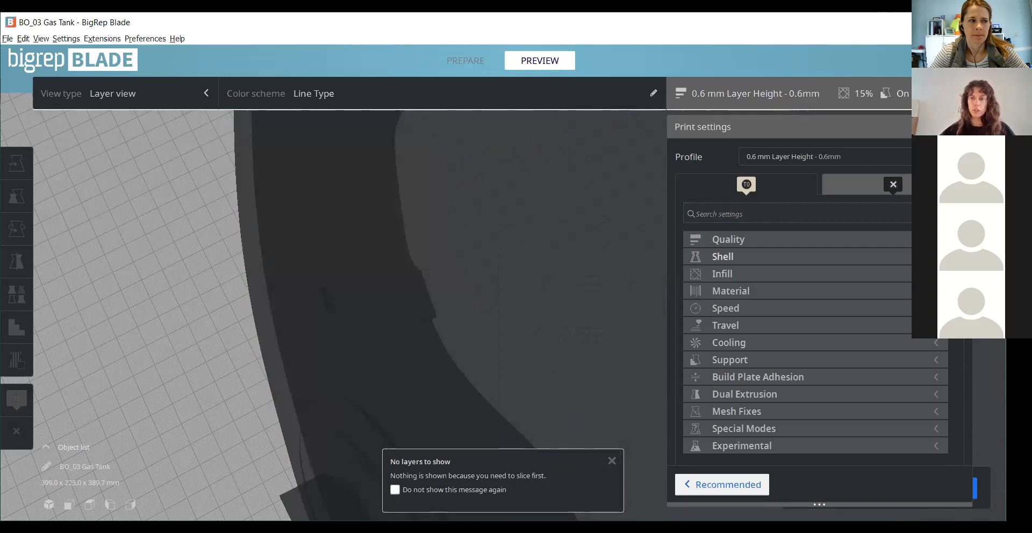
pyautogui.click(879, 490)
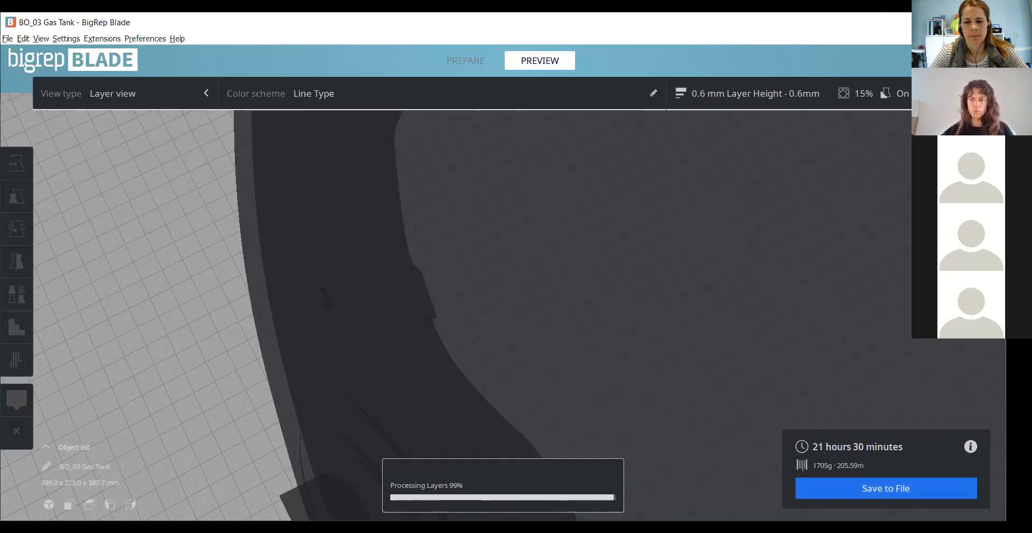
pyautogui.scroll(-2, 378, 403)
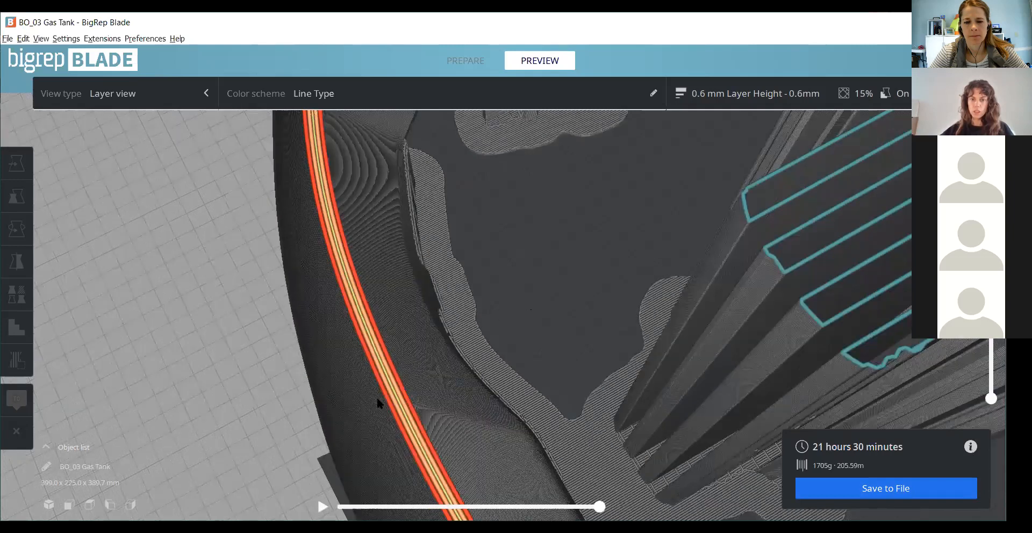
pyautogui.scroll(3, 282, 424)
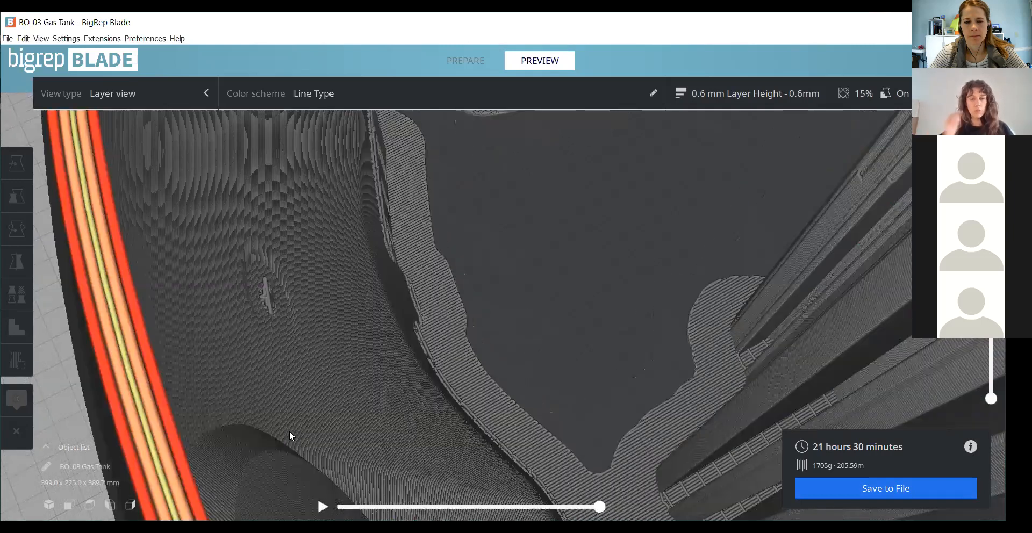
pyautogui.scroll(-1, 289, 431)
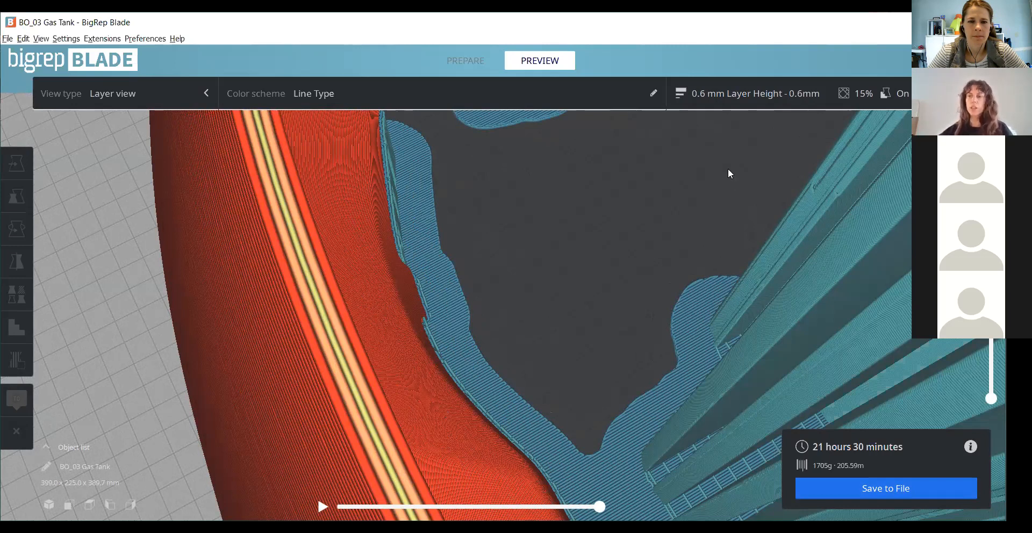
pyautogui.moveTo(990, 291)
pyautogui.mouseDown()
pyautogui.moveTo(990, 315)
pyautogui.moveTo(990, 286)
pyautogui.mouseUp()
# - Set the Line Width in the Quality settings back to 1.2 mm and slice the tank again
pyautogui.click(740, 94)
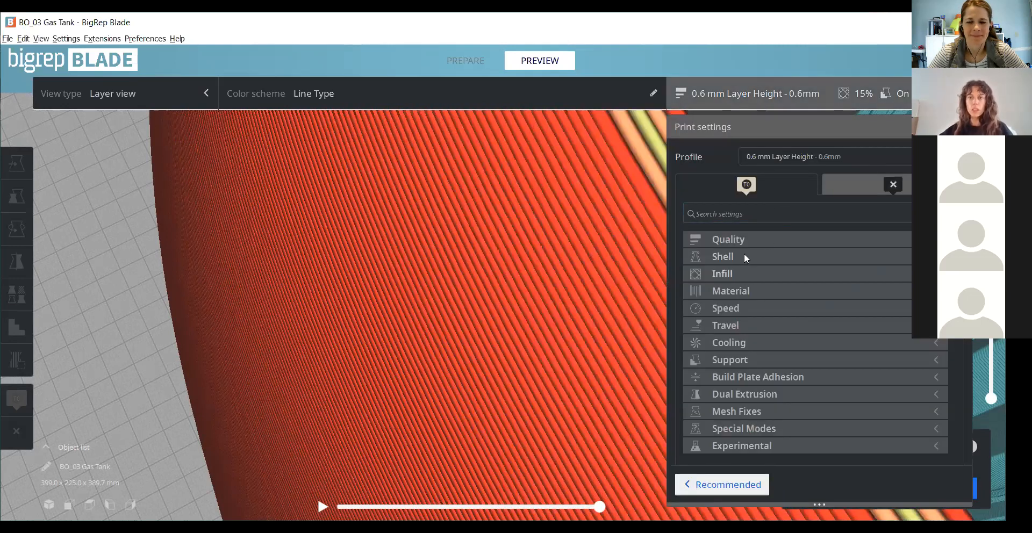
pyautogui.click(793, 245)
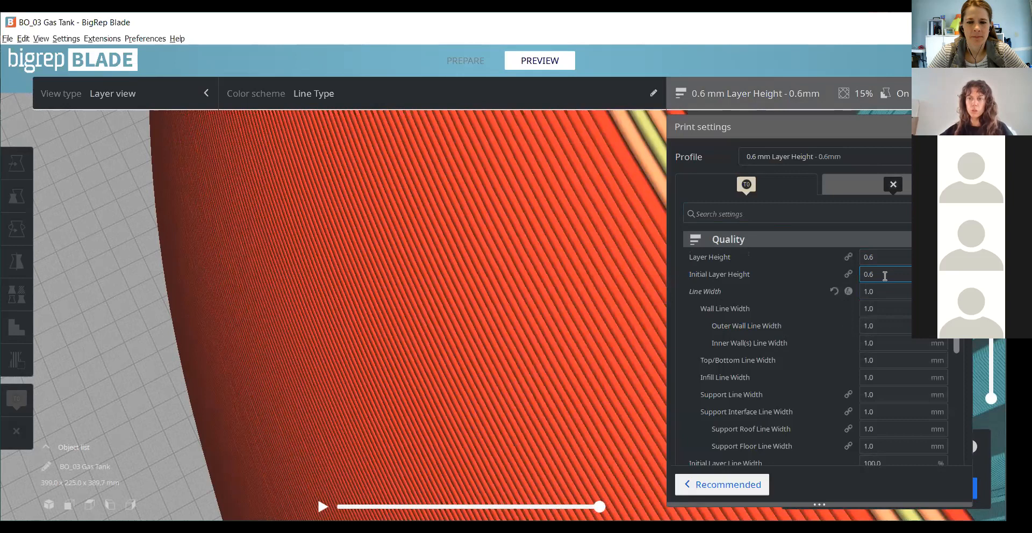
pyautogui.moveTo(888, 292); pyautogui.dragTo(850, 285)
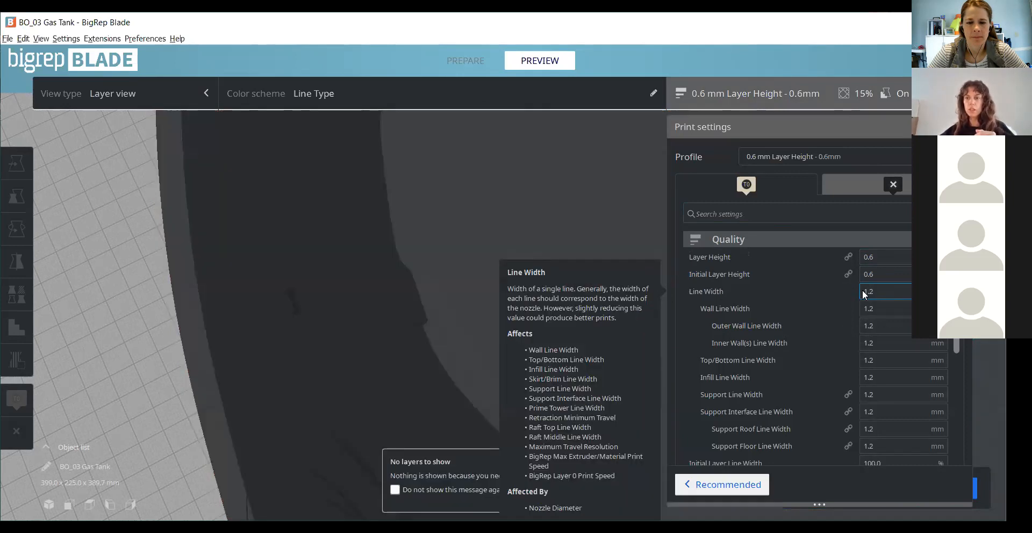
pyautogui.click(932, 240)
pyautogui.click(959, 127)
pyautogui.click(856, 488)
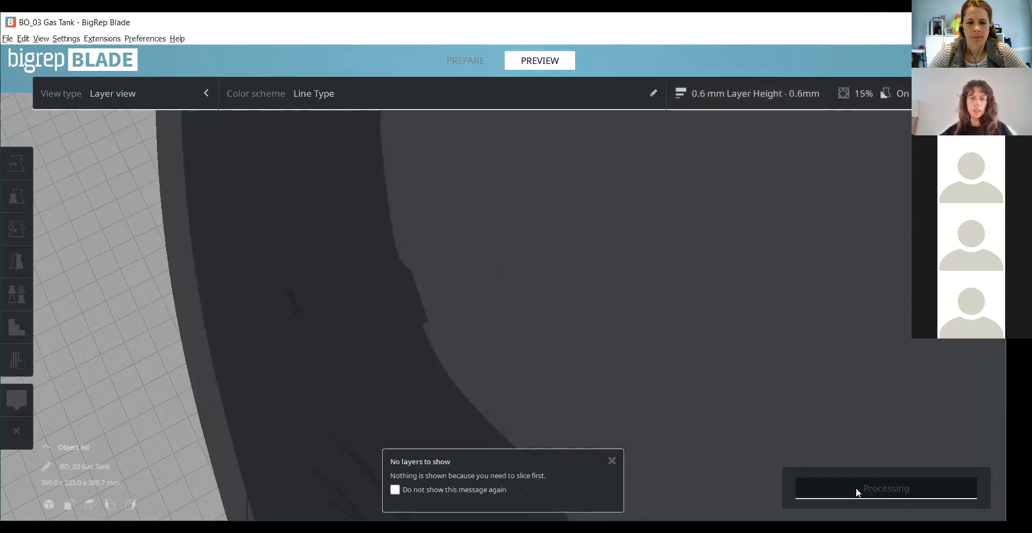
# - Inspect the sliced gas tank as a whole, from its open cut to the external supports around its base
pyautogui.scroll(-3, 424, 331)
pyautogui.scroll(-5, 435, 338)
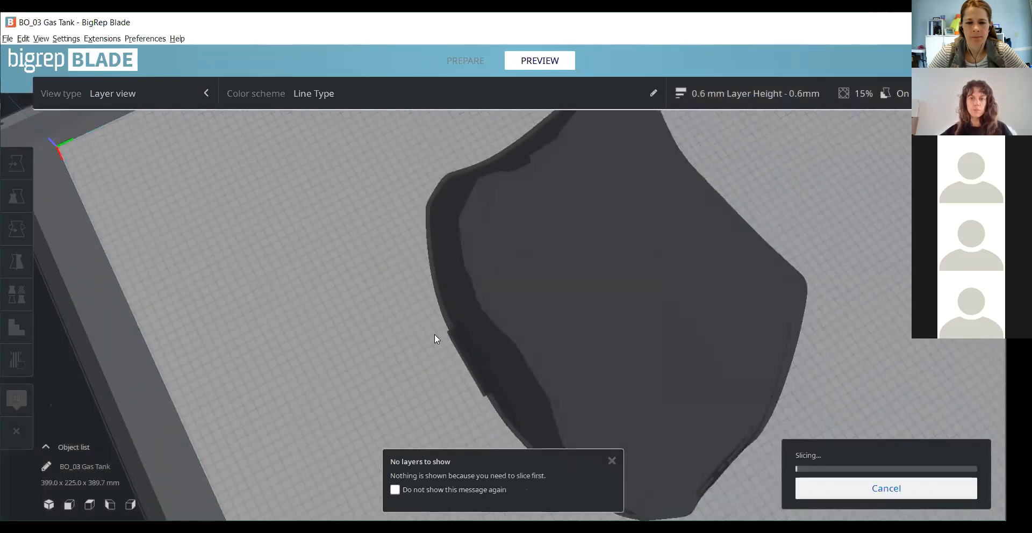
pyautogui.scroll(-2, 627, 418)
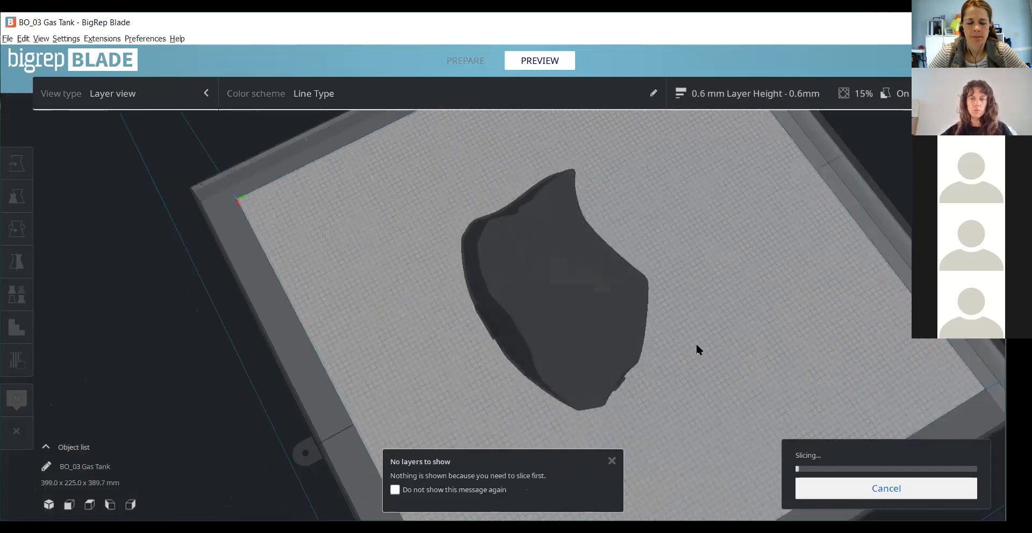
pyautogui.moveTo(696, 345); pyautogui.dragTo(698, 328, button='right')
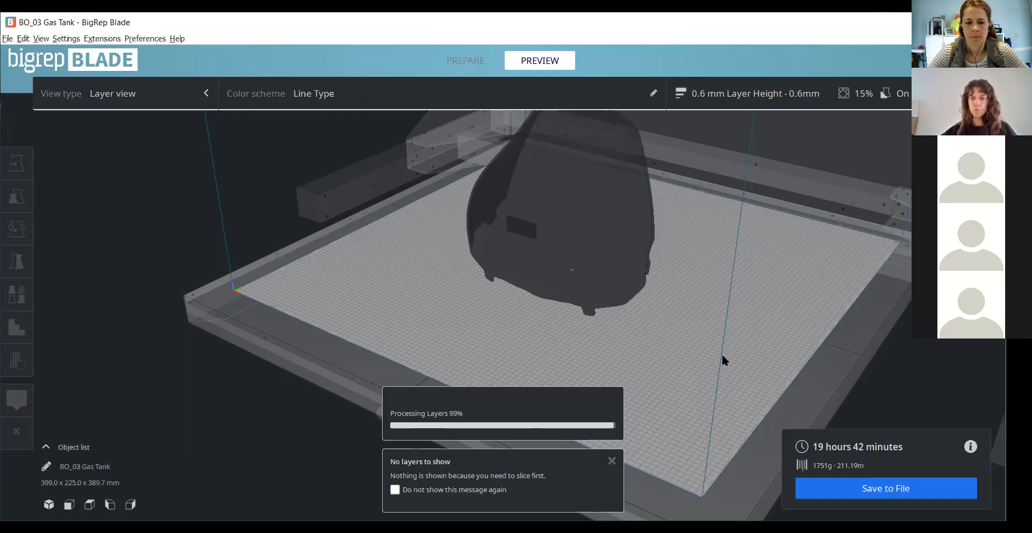
pyautogui.moveTo(660, 311); pyautogui.dragTo(672, 371, button='right')
pyautogui.scroll(4, 678, 268)
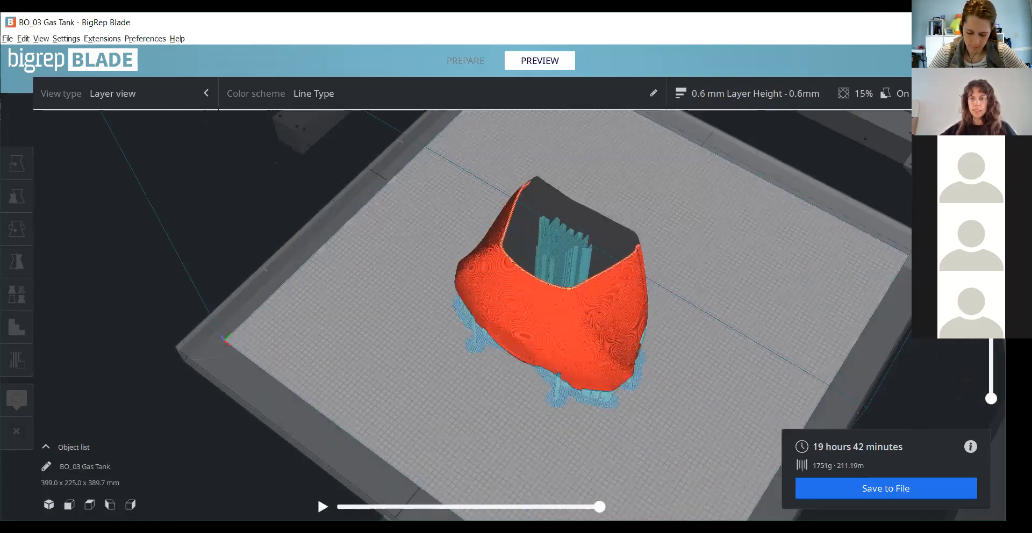
pyautogui.moveTo(859, 236); pyautogui.dragTo(686, 282, button='right')
pyautogui.scroll(3, 590, 228)
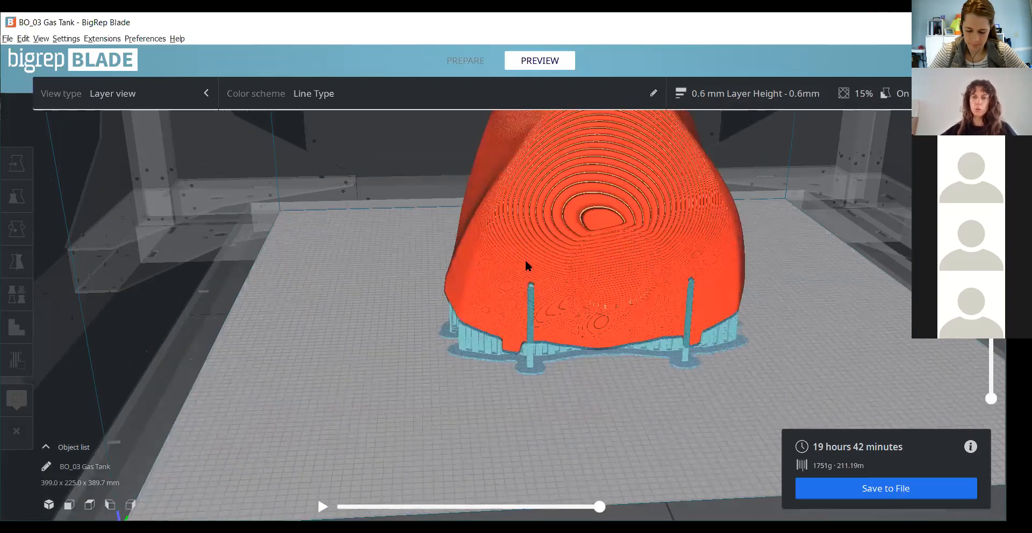
pyautogui.moveTo(526, 262); pyautogui.dragTo(511, 274, button='right')
pyautogui.moveTo(682, 415); pyautogui.dragTo(746, 245, button='right')
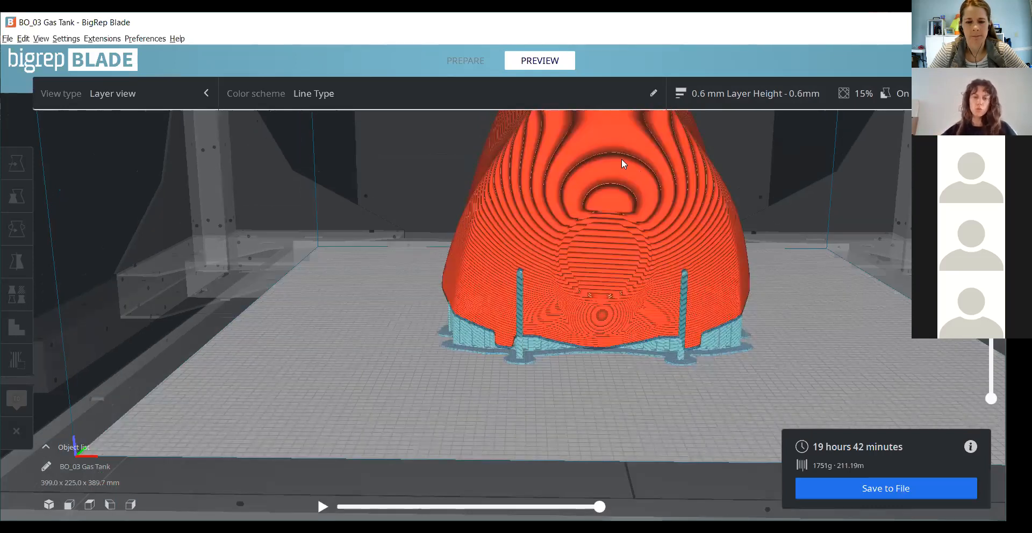
pyautogui.scroll(-2, 604, 209)
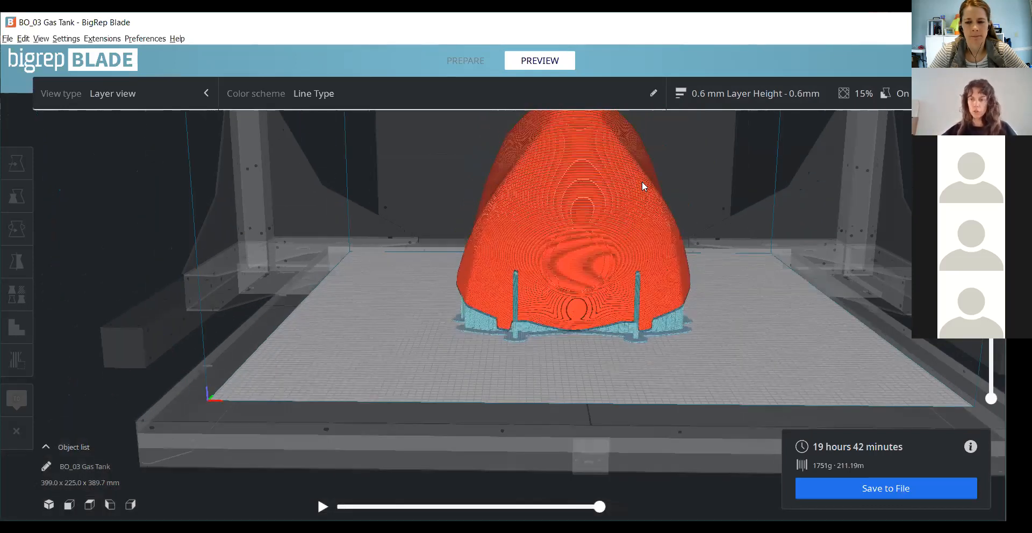
pyautogui.moveTo(642, 185); pyautogui.dragTo(580, 124, button='right')
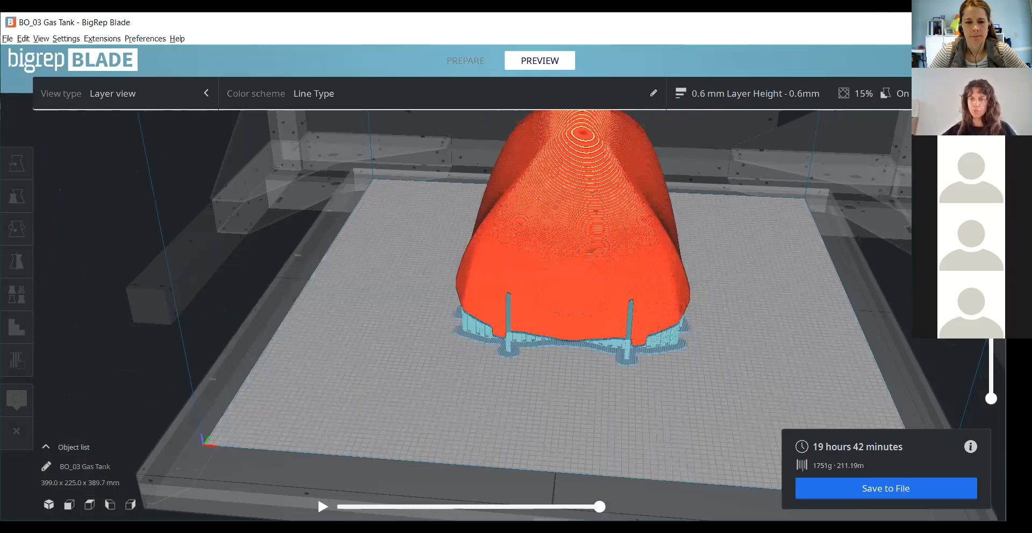
# - Return to the preparation view and clear the gas tank from the build plate
pyautogui.click(486, 69)
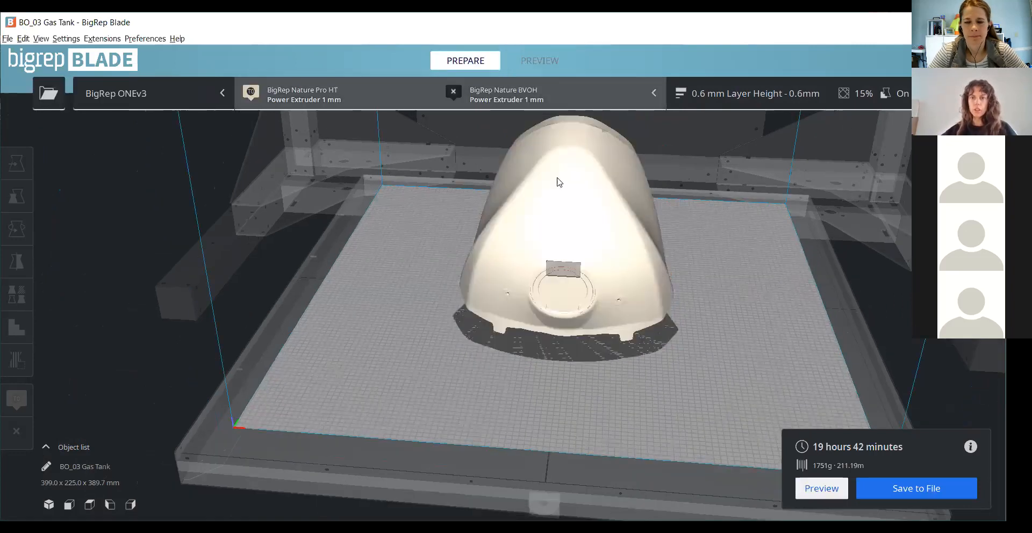
pyautogui.rightClick(622, 316)
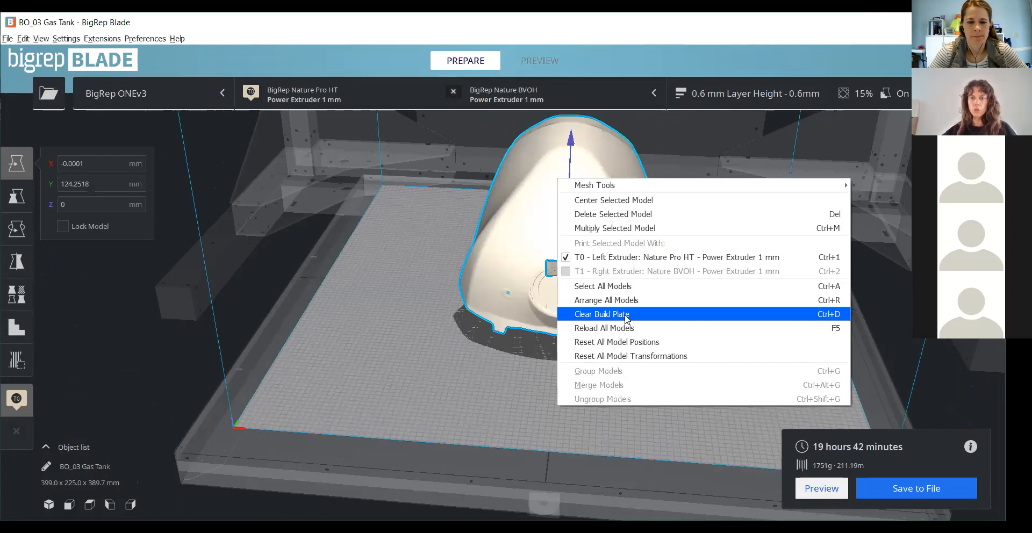
pyautogui.click(625, 316)
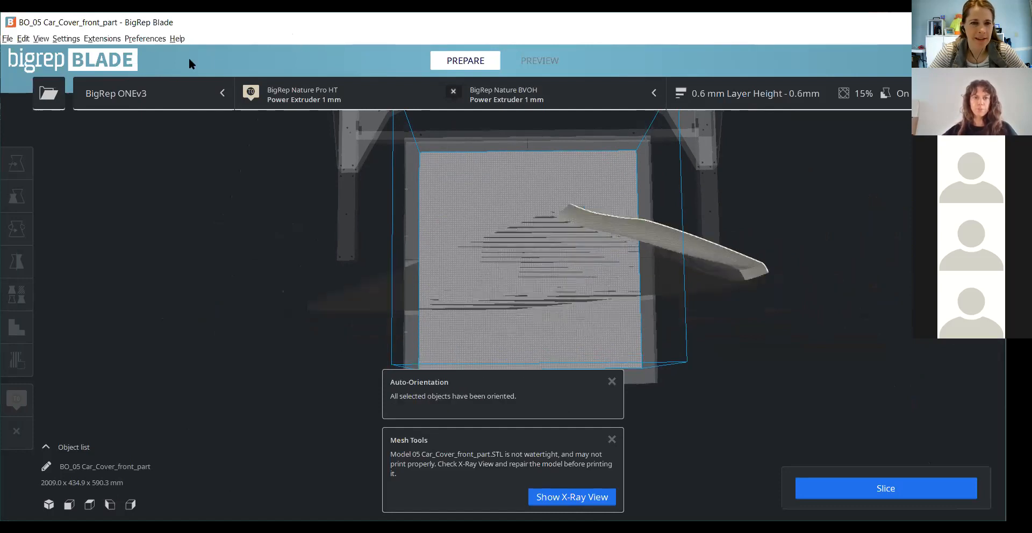
# - Switch the printer to BigRep PRO and move the car cover front part along X to about -270 mm
pyautogui.click(180, 91)
pyautogui.click(162, 168)
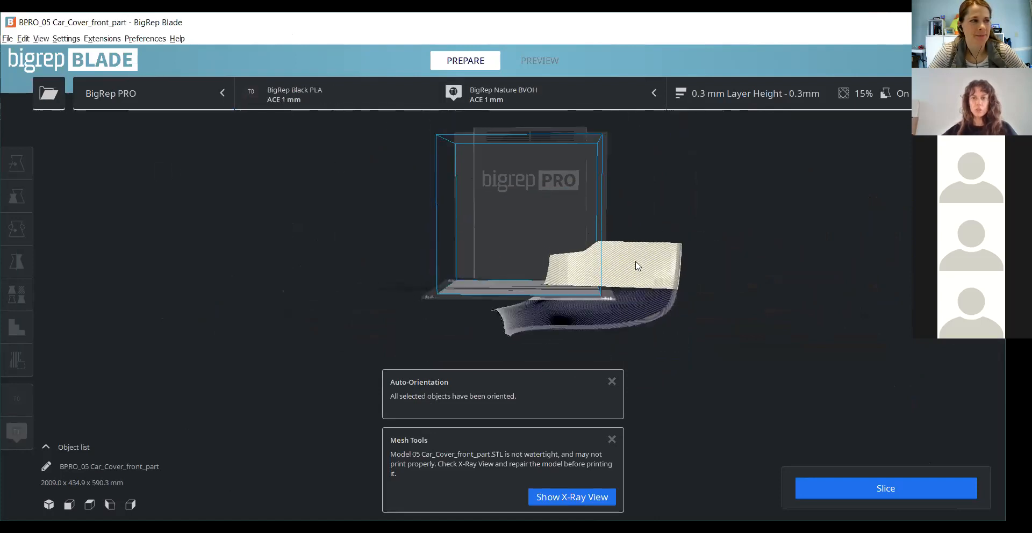
pyautogui.click(547, 257)
pyautogui.moveTo(547, 253); pyautogui.dragTo(558, 241, button='right')
pyautogui.moveTo(520, 194); pyautogui.dragTo(519, 138)
pyautogui.moveTo(474, 240); pyautogui.dragTo(462, 359, button='right')
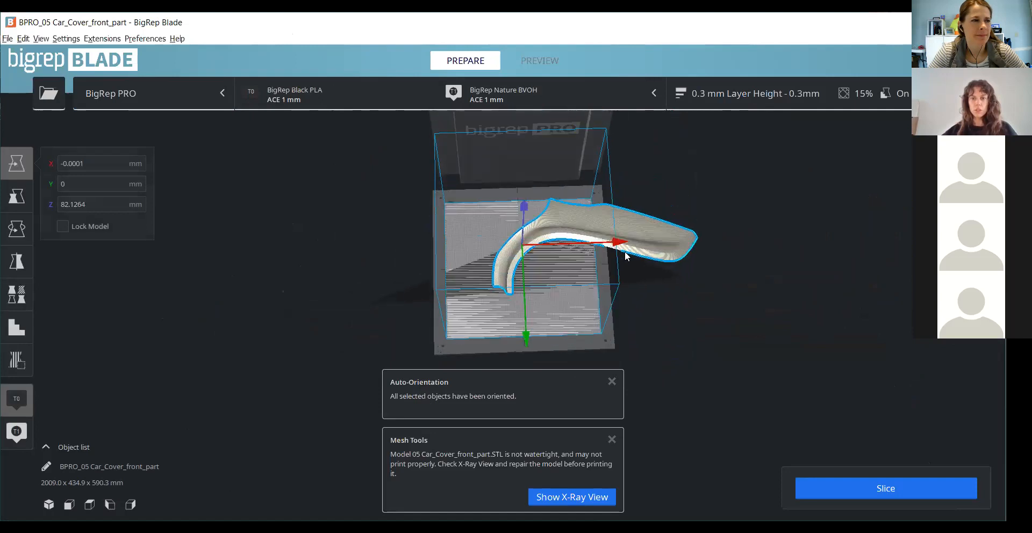
pyautogui.moveTo(611, 247); pyautogui.dragTo(576, 249)
pyautogui.moveTo(394, 228); pyautogui.dragTo(391, 251, button='right')
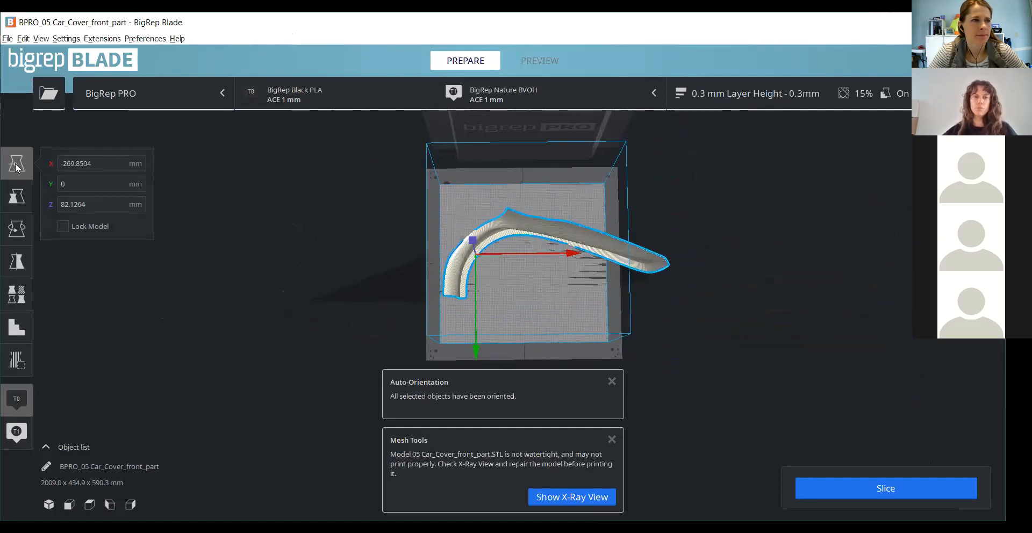
# - Rotate the car cover part about its vertical axis and shift it along Y to about 307 mm
pyautogui.click(18, 229)
pyautogui.moveTo(565, 256); pyautogui.dragTo(578, 212)
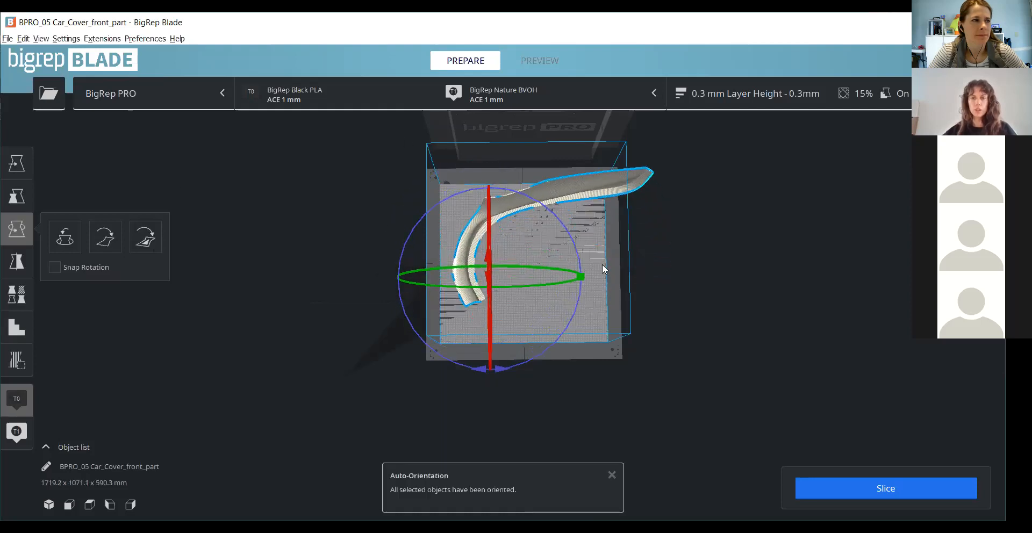
pyautogui.scroll(2, 602, 263)
pyautogui.click(17, 164)
pyautogui.moveTo(487, 376); pyautogui.dragTo(488, 417)
pyautogui.scroll(1, 588, 259)
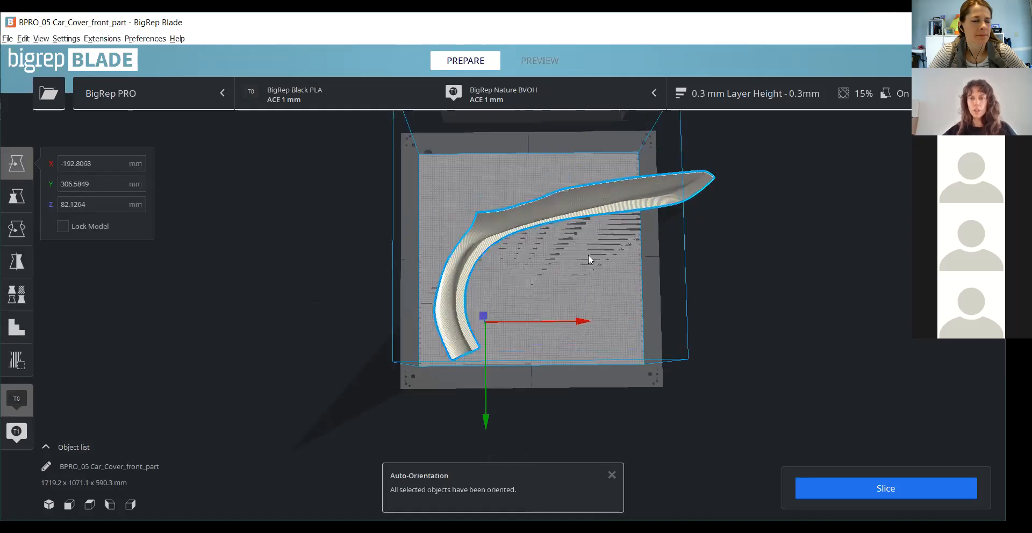
pyautogui.scroll(1, 586, 248)
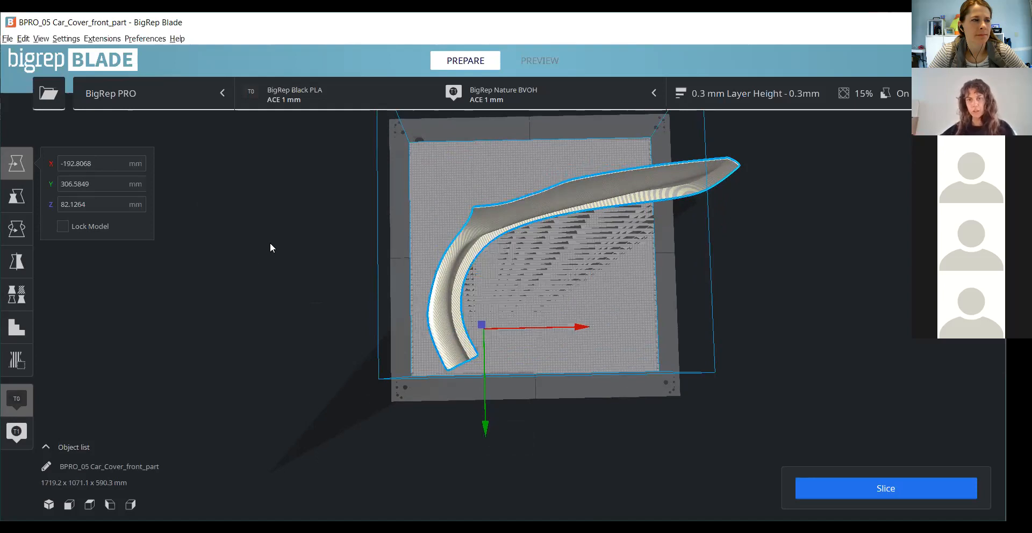
# - Scale the car cover part to 80 % along X only, without uniform scaling
pyautogui.click(18, 198)
pyautogui.moveTo(179, 198); pyautogui.dragTo(120, 198)
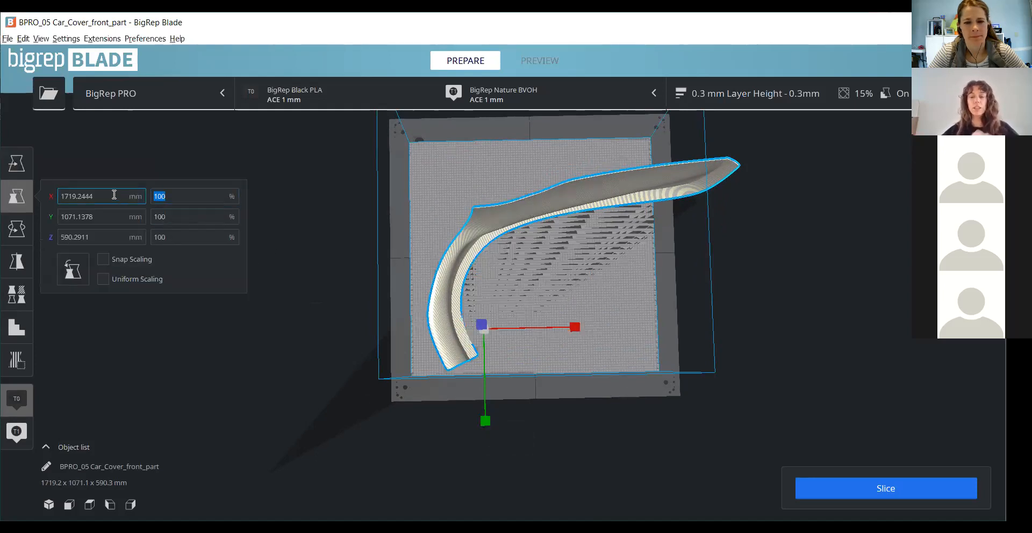
pyautogui.write('80')
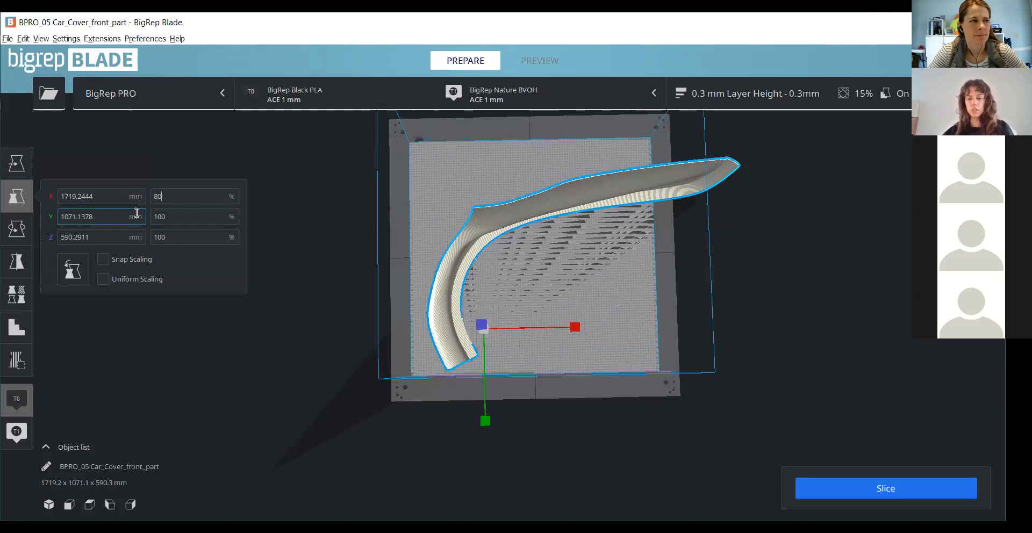
pyautogui.click(183, 215)
pyautogui.moveTo(588, 288); pyautogui.dragTo(358, 204, button='right')
# - Scale the car cover part down by entering 75 % for each axis in turn
pyautogui.moveTo(189, 196); pyautogui.dragTo(146, 194)
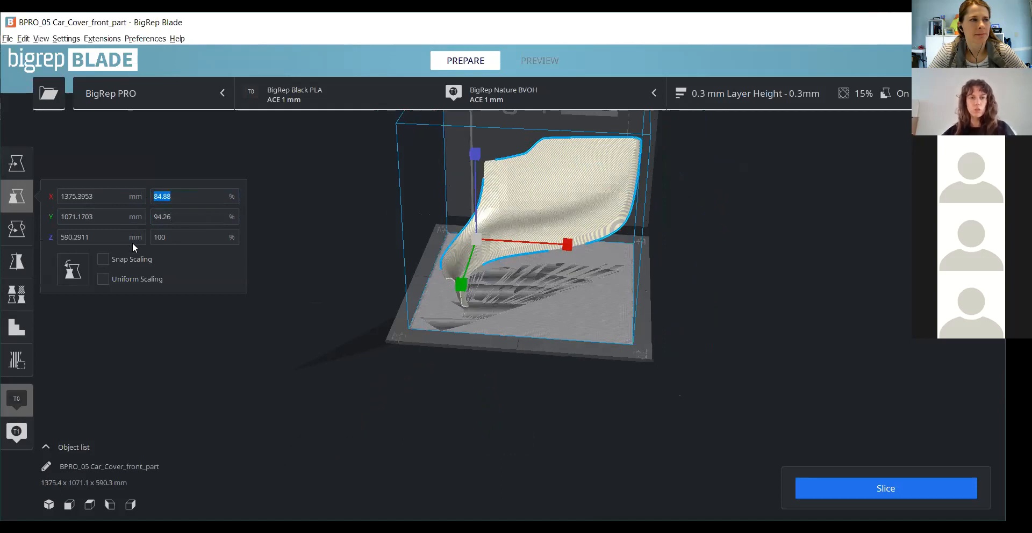
pyautogui.click(104, 278)
pyautogui.write('75')
pyautogui.click(189, 216)
pyautogui.moveTo(154, 217); pyautogui.dragTo(147, 218)
pyautogui.click(104, 278)
pyautogui.write('77.3')
pyautogui.press('Tab')
pyautogui.write('75')
pyautogui.click(188, 216)
# - Lower the floating car cover part along Z to about -3.7 mm, down to the build plate
pyautogui.click(571, 261)
pyautogui.moveTo(569, 257)
pyautogui.mouseDown(button='right')
pyautogui.moveTo(574, 227)
pyautogui.moveTo(594, 237)
pyautogui.moveTo(568, 263)
pyautogui.mouseUp(button='right')
pyautogui.scroll(3, 595, 237)
pyautogui.click(573, 172)
pyautogui.moveTo(570, 256); pyautogui.dragTo(519, 459, button='middle')
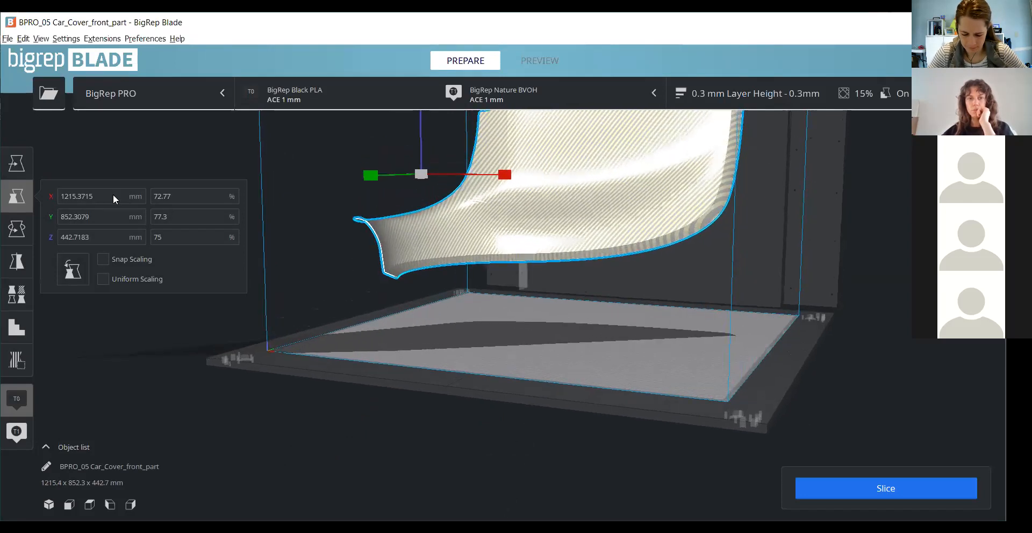
pyautogui.click(17, 163)
pyautogui.scroll(-3, 483, 360)
pyautogui.moveTo(596, 353); pyautogui.dragTo(720, 352, button='right')
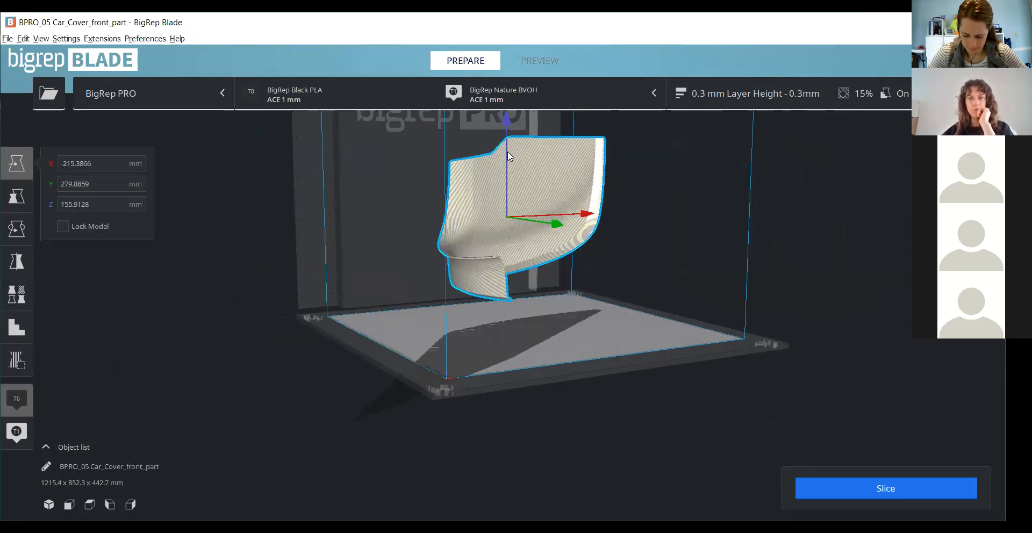
pyautogui.click(477, 120)
pyautogui.click(487, 154)
pyautogui.moveTo(486, 136); pyautogui.dragTo(484, 192)
pyautogui.moveTo(674, 317); pyautogui.dragTo(649, 384, button='right')
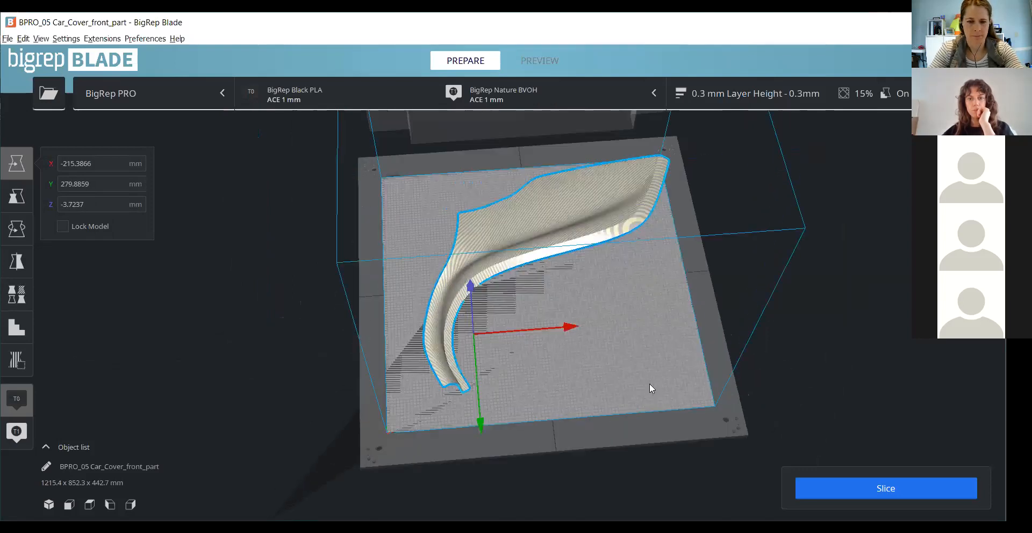
# - Review the material and extruder type configured for both extruders of the printer
pyautogui.click(541, 95)
pyautogui.click(615, 151)
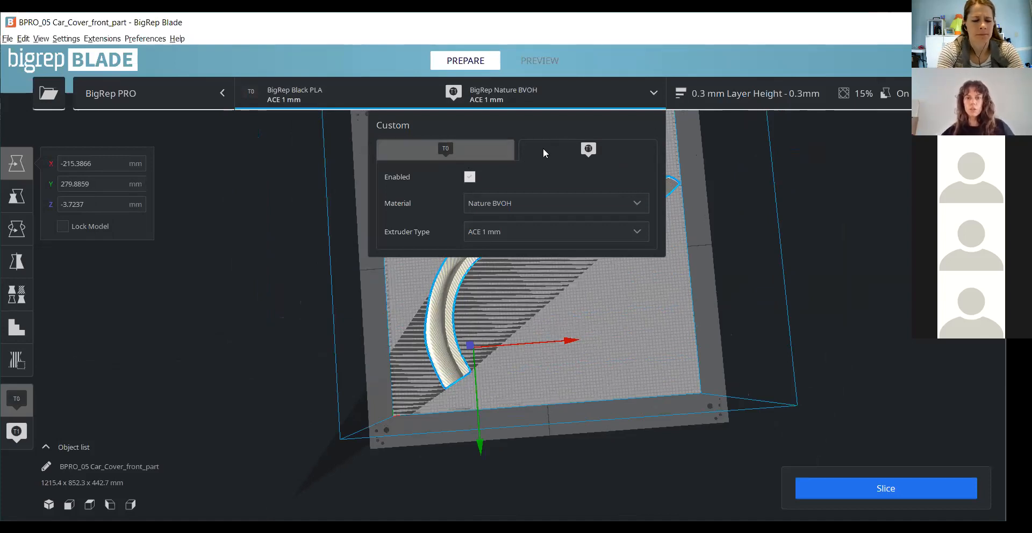
pyautogui.click(475, 152)
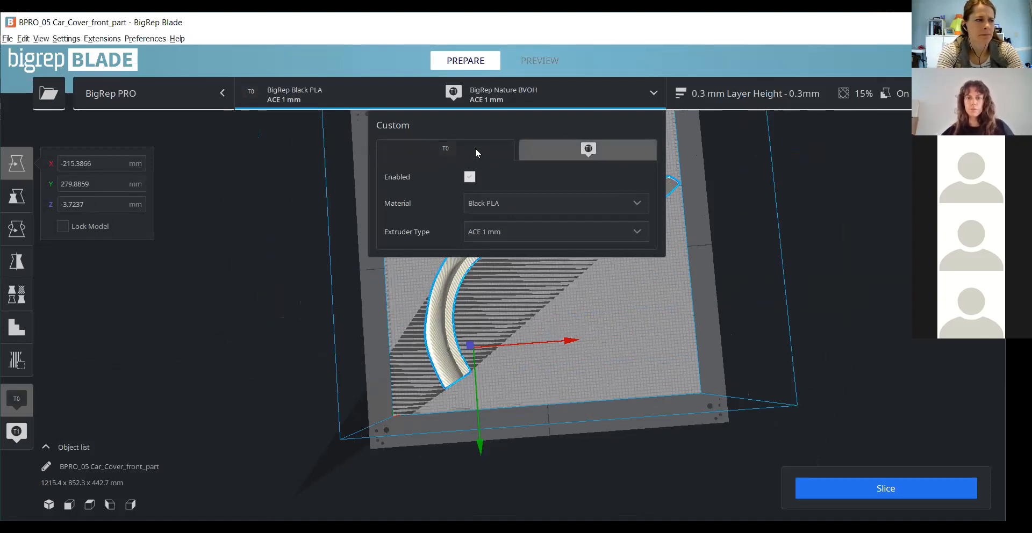
pyautogui.click(562, 156)
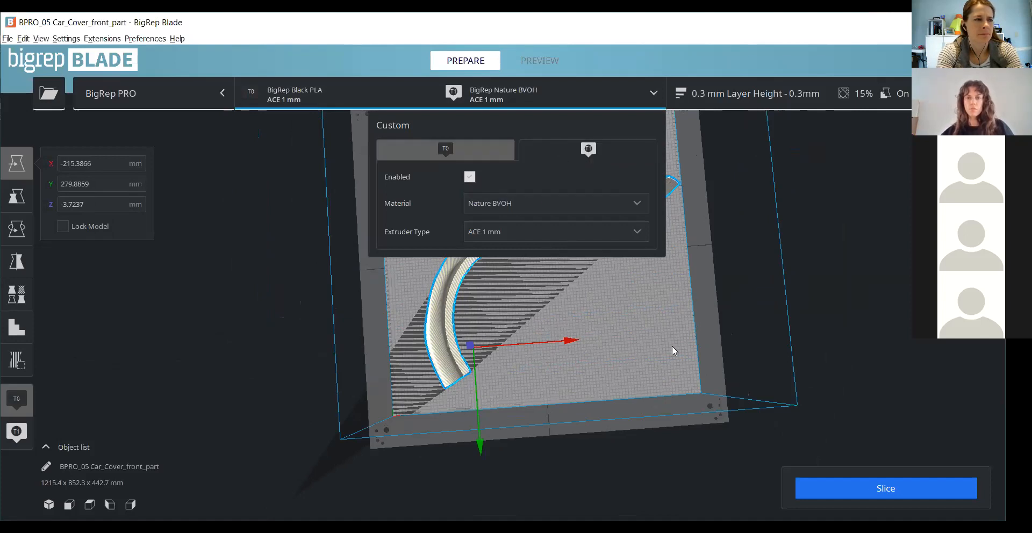
# - Assign the car cover part to Extruder 1 with Nature BVOH on the ACE 1 mm extruder
pyautogui.moveTo(671, 346); pyautogui.dragTo(592, 233, button='right')
pyautogui.rightClick(592, 233)
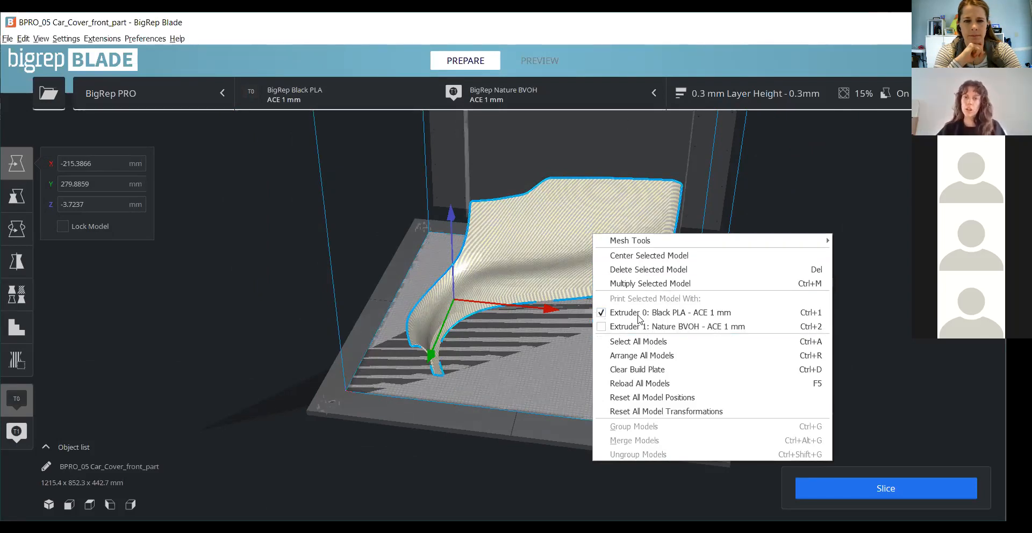
pyautogui.click(601, 327)
pyautogui.moveTo(581, 292); pyautogui.dragTo(598, 182, button='right')
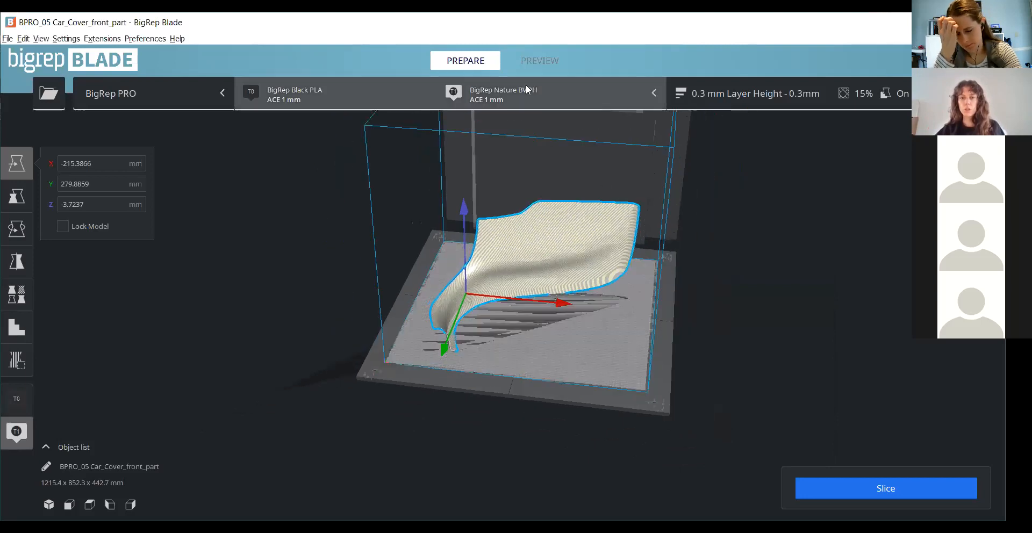
# - Review the material and extruder type configured for extruder T0
pyautogui.click(358, 105)
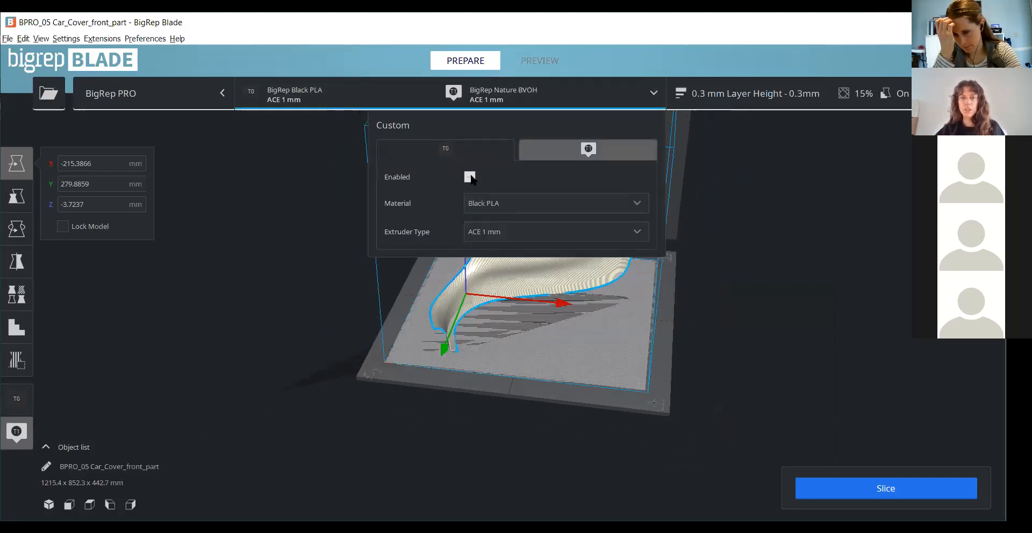
pyautogui.scroll(6, 521, 307)
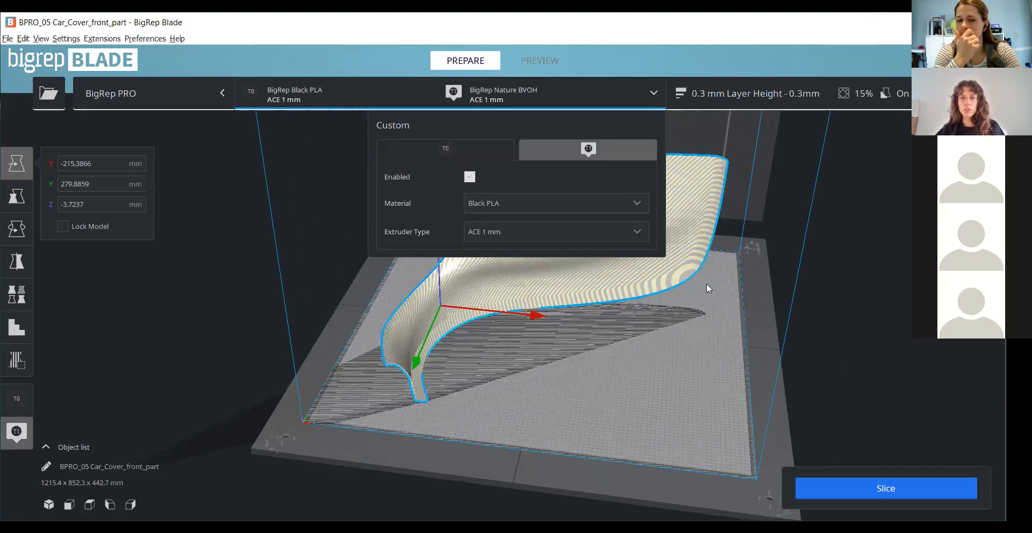
pyautogui.click(406, 354)
pyautogui.moveTo(574, 332); pyautogui.dragTo(545, 369, button='middle')
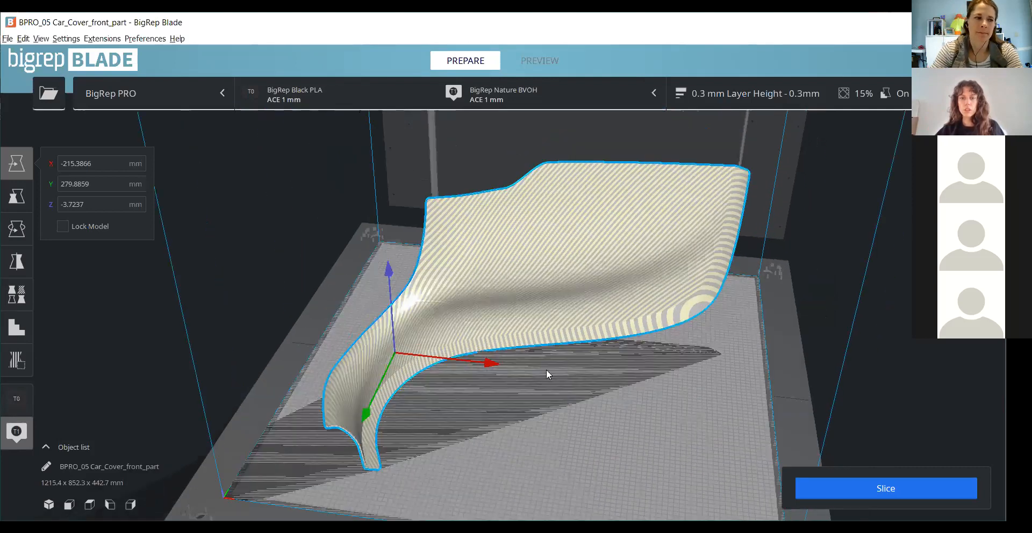
# - Scale the car cover part to 70.75 % along X only, without uniform scaling
pyautogui.scroll(-6, 548, 270)
pyautogui.moveTo(161, 196); pyautogui.dragTo(172, 217, button='right')
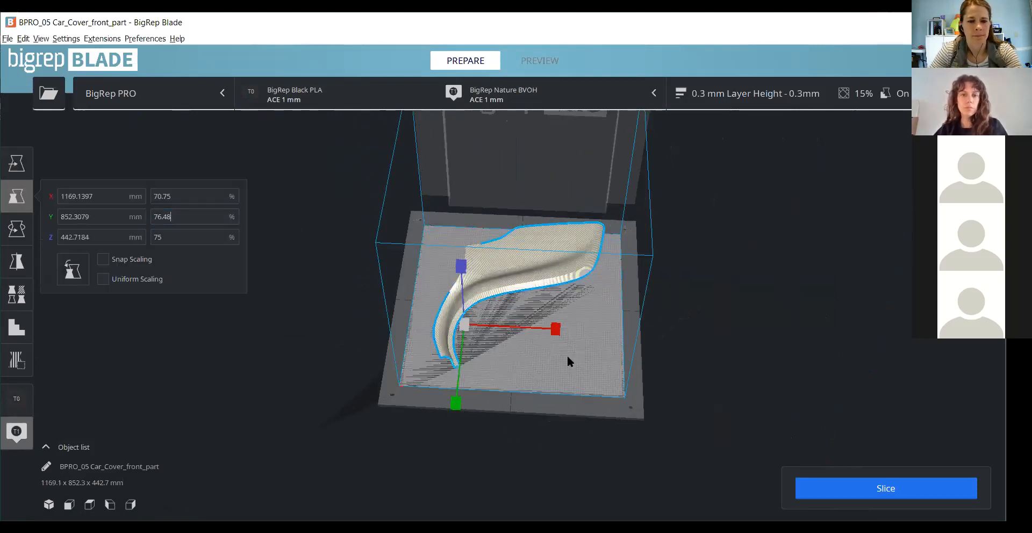
pyautogui.scroll(-3, 560, 360)
pyautogui.moveTo(549, 375); pyautogui.dragTo(575, 353, button='right')
pyautogui.scroll(5, 593, 294)
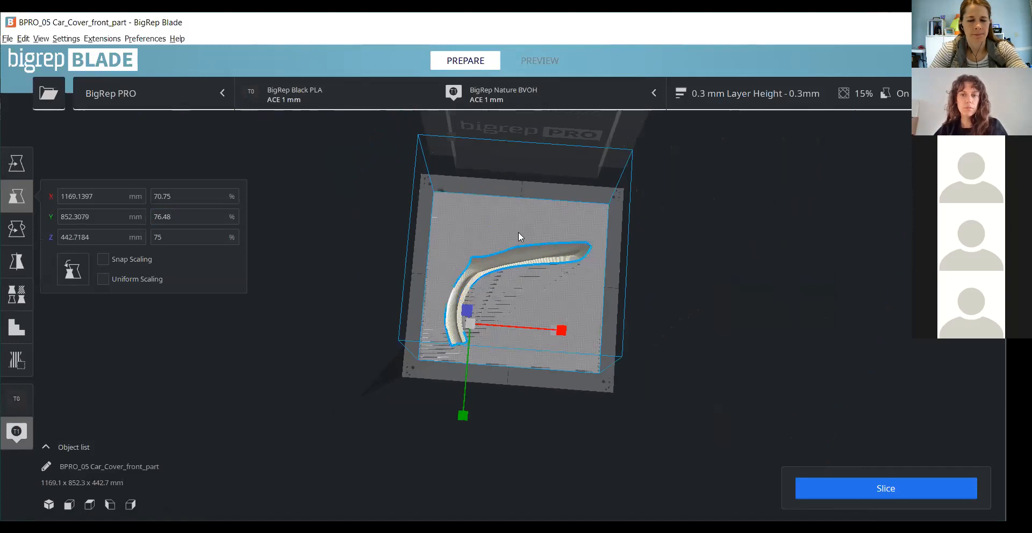
pyautogui.scroll(3, 728, 220)
pyautogui.moveTo(728, 221); pyautogui.dragTo(691, 38, button='right')
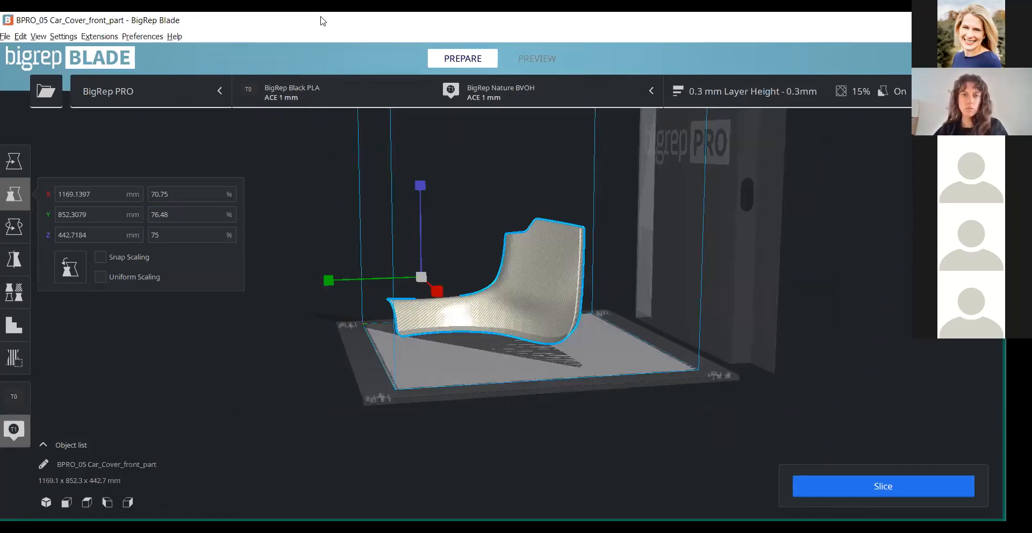
# - Switch the print profile to 0.6 mm Layer Height and discard the customized prime tower settings
pyautogui.click(703, 93)
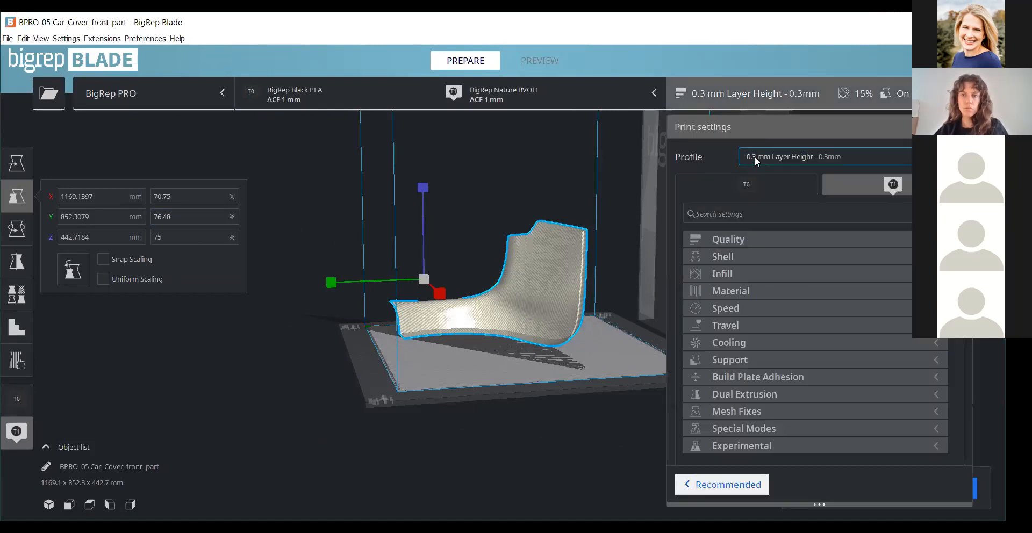
pyautogui.click(754, 156)
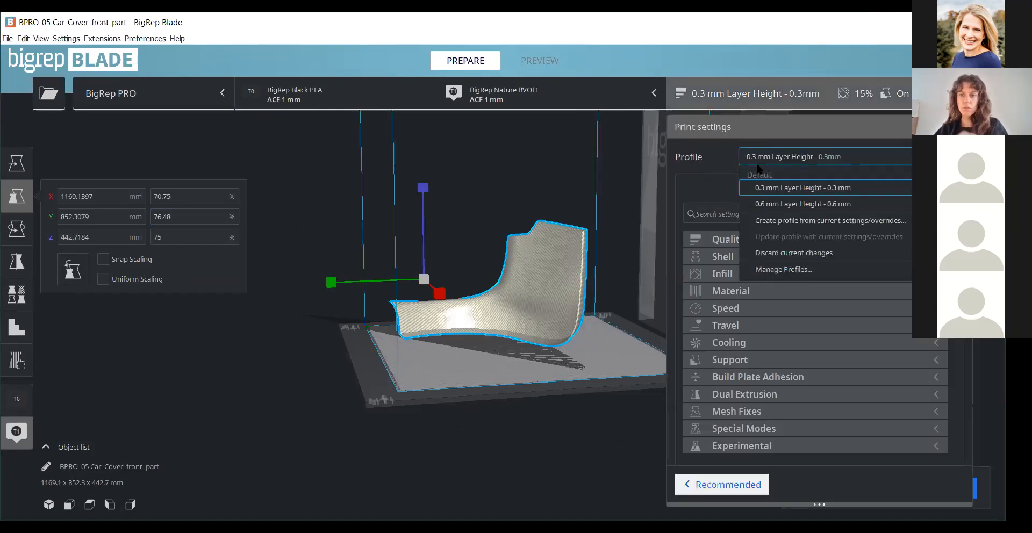
pyautogui.click(761, 204)
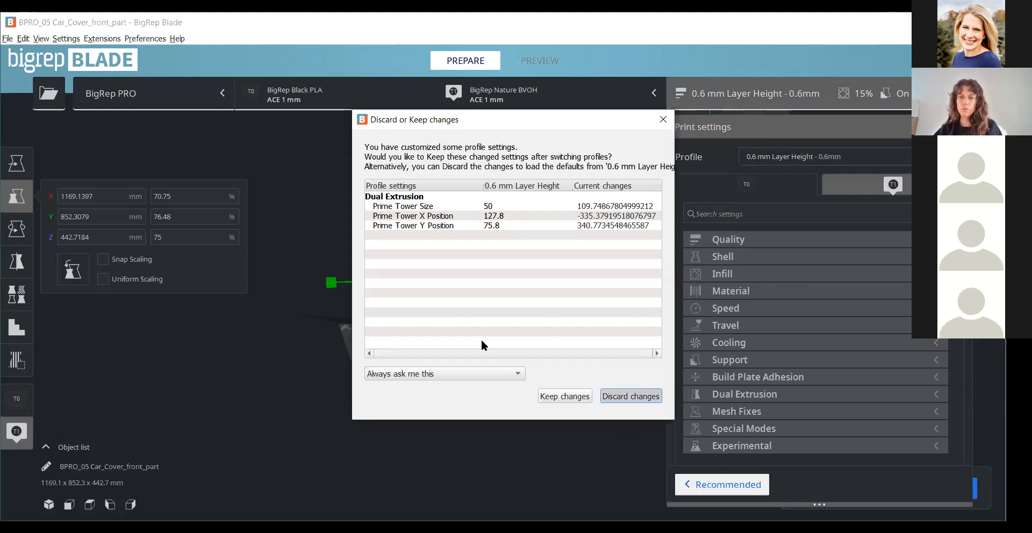
pyautogui.click(624, 395)
# - Move the car cover part along Y to about 130.8 mm, toward the rear of the build plate
pyautogui.moveTo(584, 391); pyautogui.dragTo(524, 256, button='right')
pyautogui.moveTo(408, 232); pyautogui.dragTo(482, 426, button='right')
pyautogui.scroll(-2, 501, 231)
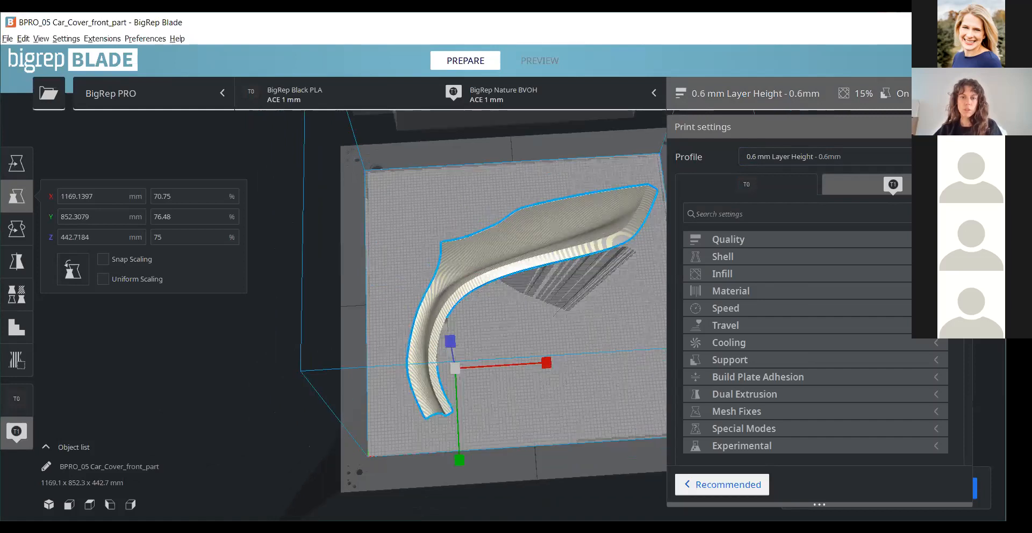
pyautogui.scroll(-3, 510, 312)
pyautogui.moveTo(510, 301); pyautogui.dragTo(505, 354, button='right')
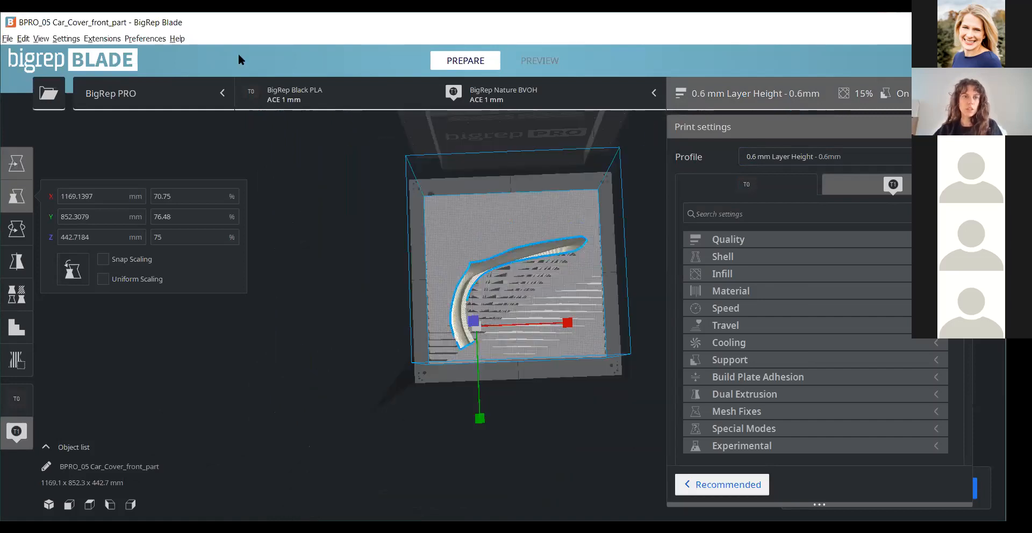
pyautogui.click(17, 163)
pyautogui.moveTo(479, 422); pyautogui.dragTo(479, 398)
# - Delete the distorted car cover part from the build plate
pyautogui.click(102, 39)
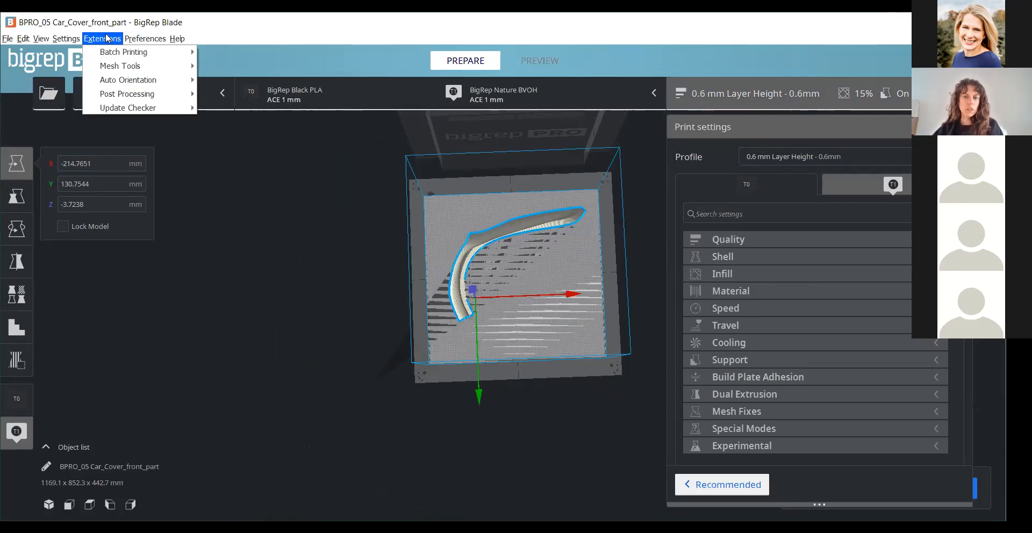
pyautogui.click(588, 353)
pyautogui.click(546, 227)
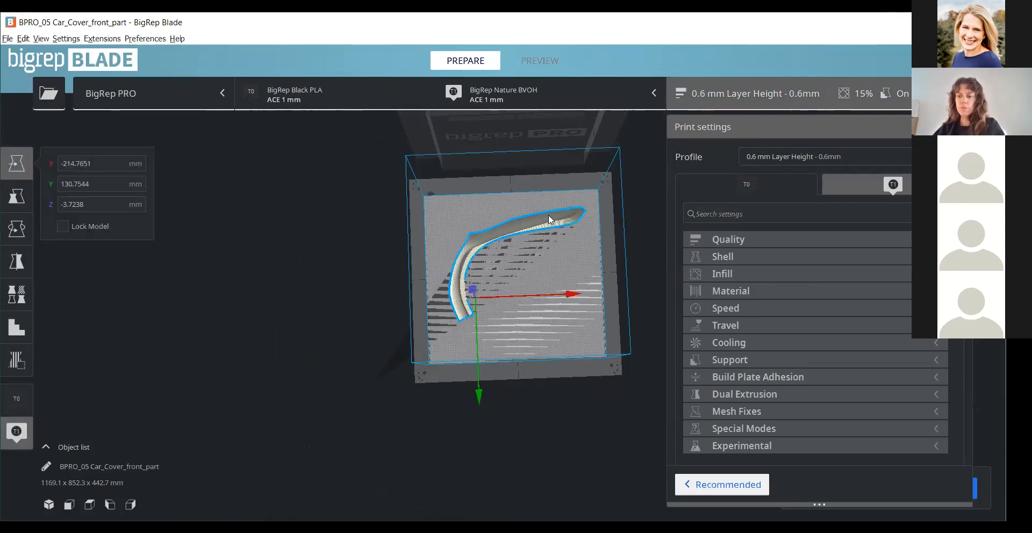
pyautogui.press('Delete')
# - Load the original car cover front part again, dismiss the mesh warning, and select the part
pyautogui.moveTo(540, 316); pyautogui.dragTo(516, 246, button='right')
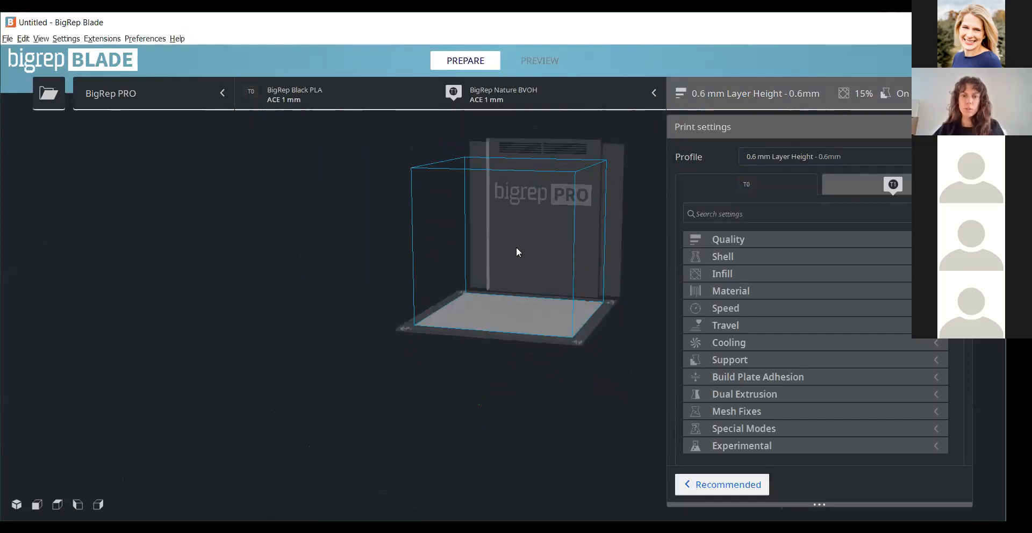
pyautogui.scroll(5, 576, 214)
pyautogui.scroll(2, 302, 243)
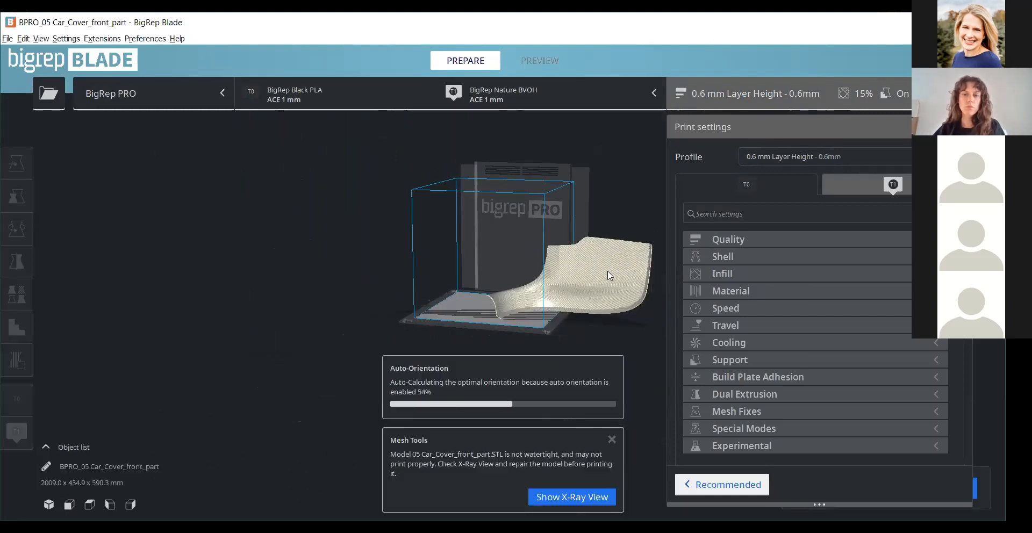
pyautogui.click(612, 439)
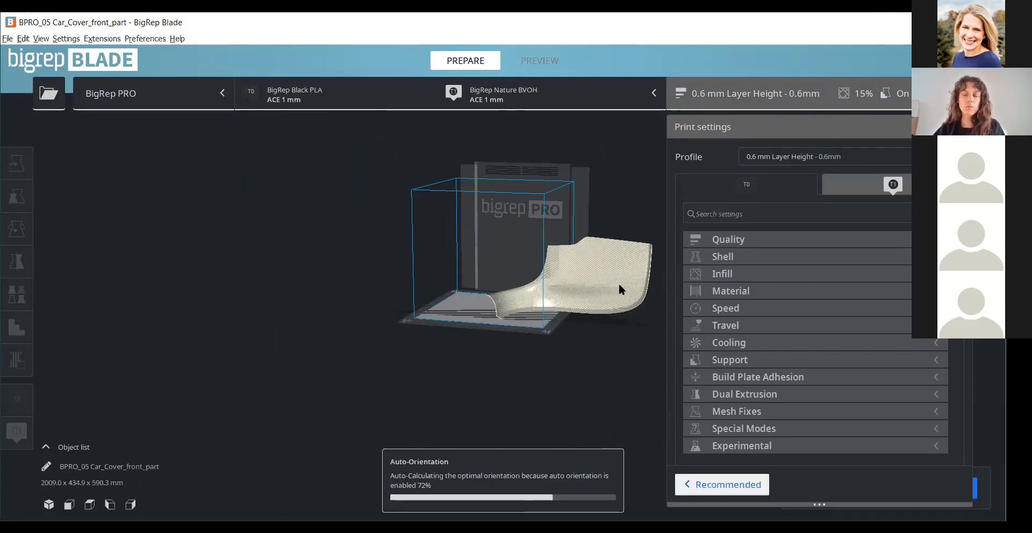
pyautogui.click(591, 299)
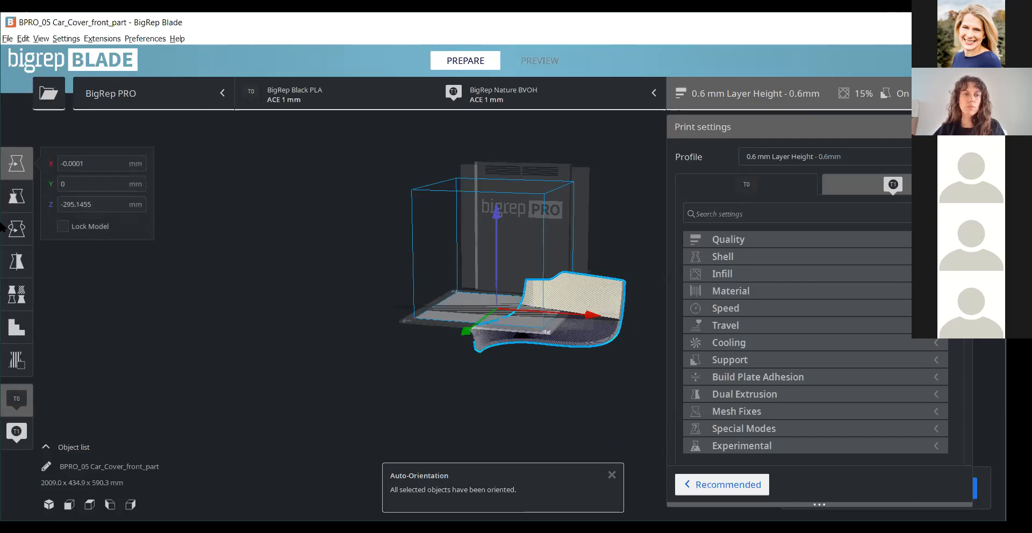
# - Scale the reloaded car cover part uniformly to 50 %
pyautogui.click(17, 196)
pyautogui.doubleClick(162, 237)
pyautogui.write('50')
pyautogui.press('Return')
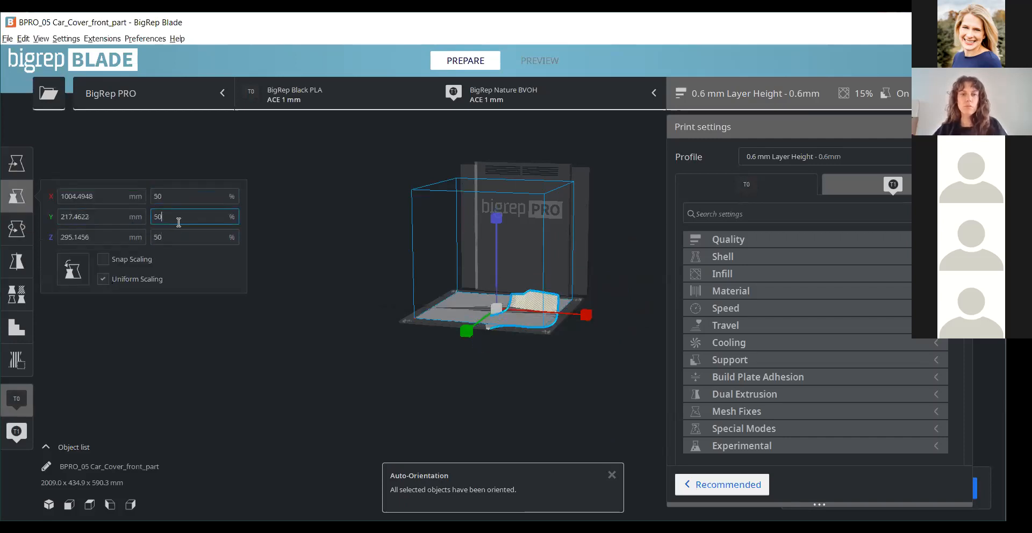
# - Enlarge the car cover part to a uniform scale of 75 %
pyautogui.scroll(3, 509, 291)
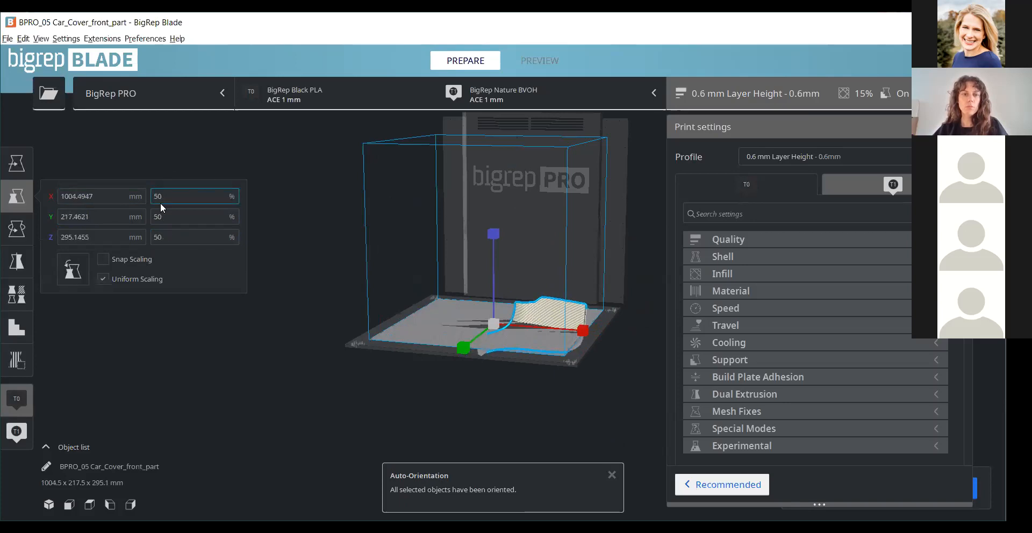
pyautogui.write('75')
pyautogui.press('Tab')
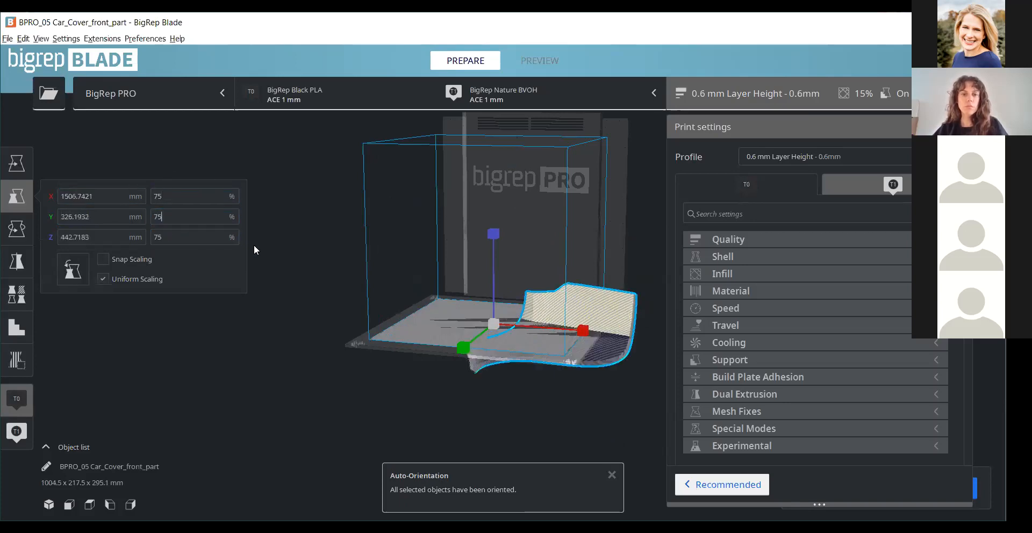
# - Raise the car cover part along Z to about 52 mm, above the build plate
pyautogui.click(18, 171)
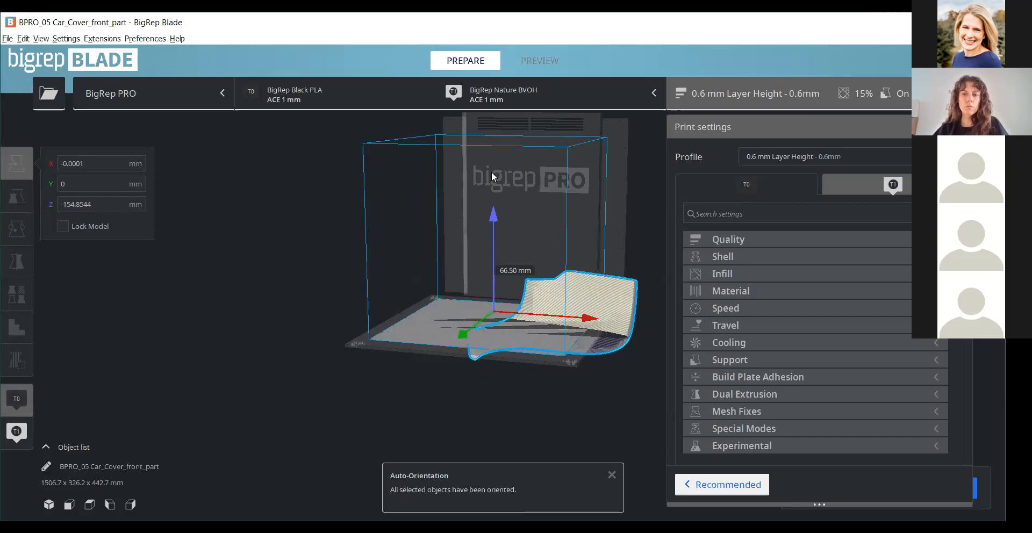
pyautogui.moveTo(576, 271); pyautogui.dragTo(601, 313, button='right')
pyautogui.moveTo(585, 279); pyautogui.dragTo(526, 272)
# - Rotate the car cover part about the Z axis so it lies diagonally across the build plate
pyautogui.click(16, 228)
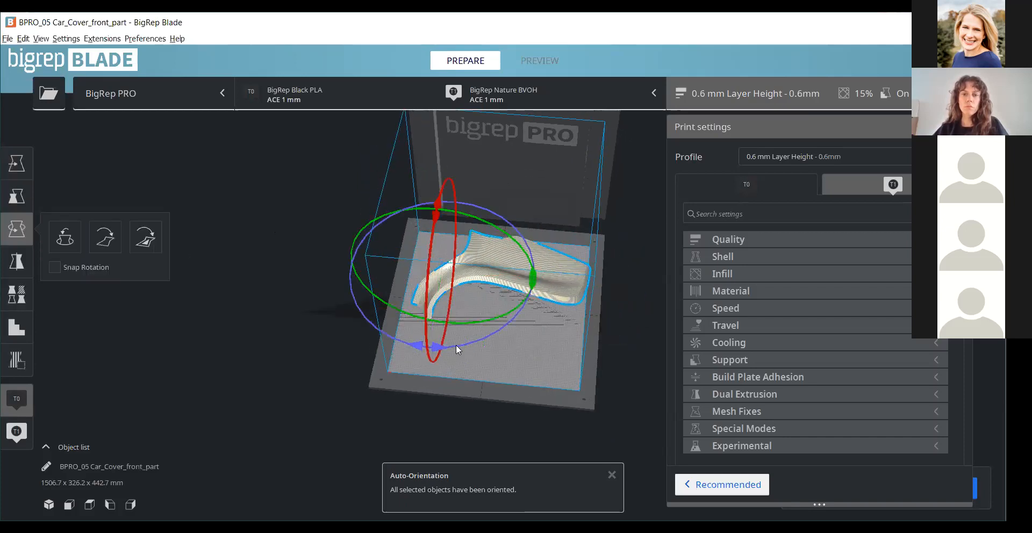
pyautogui.moveTo(474, 341); pyautogui.dragTo(503, 323)
pyautogui.moveTo(569, 308); pyautogui.dragTo(627, 406, button='right')
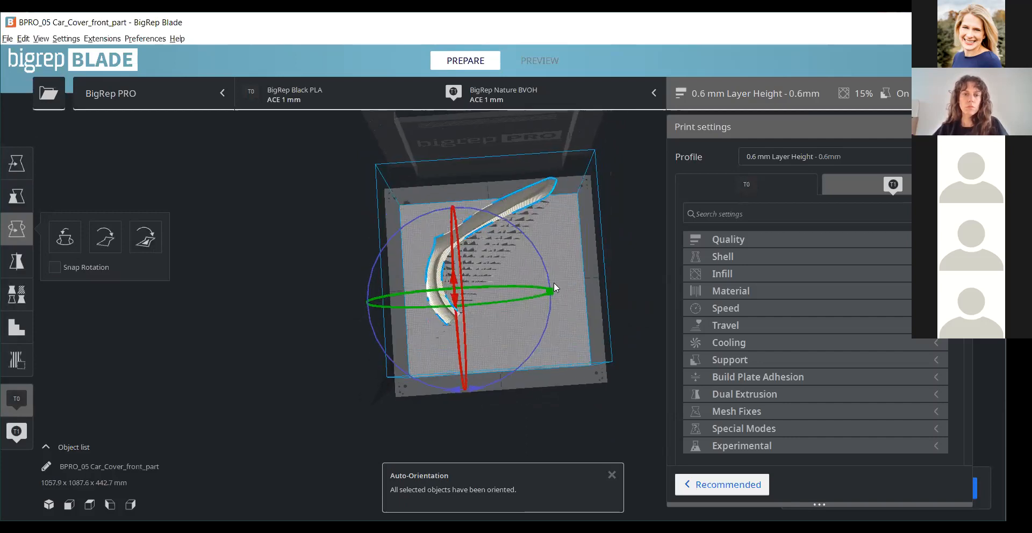
# - Move the rotated part along X to about -111.8 mm and shift it forward along Y
pyautogui.press('t')
pyautogui.moveTo(566, 289); pyautogui.dragTo(581, 288)
pyautogui.moveTo(483, 395); pyautogui.dragTo(484, 422)
pyautogui.moveTo(576, 369); pyautogui.dragTo(531, 257, button='right')
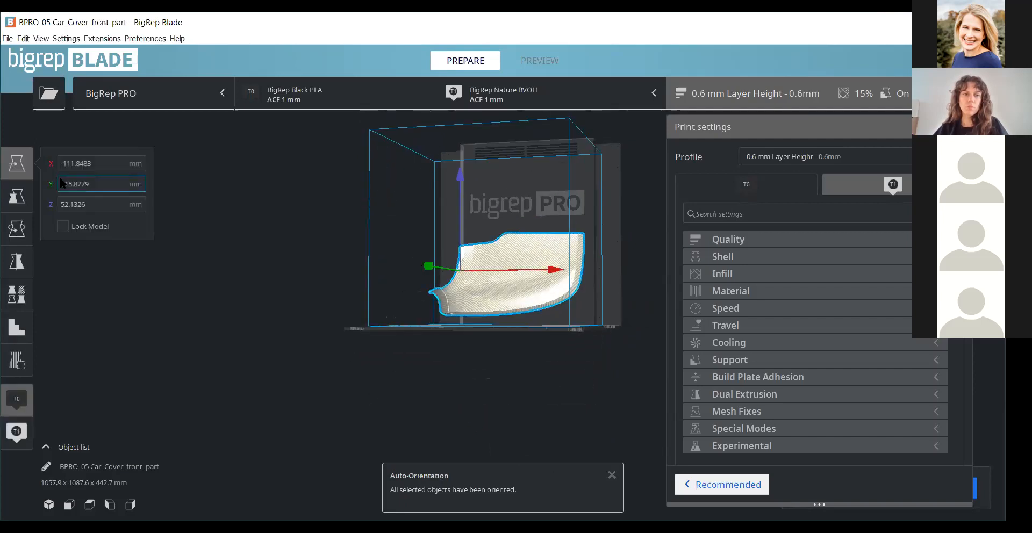
# - Scale the rotated car cover part uniformly down to 50 %
pyautogui.click(18, 202)
pyautogui.moveTo(184, 195); pyautogui.dragTo(127, 182)
pyautogui.write('50')
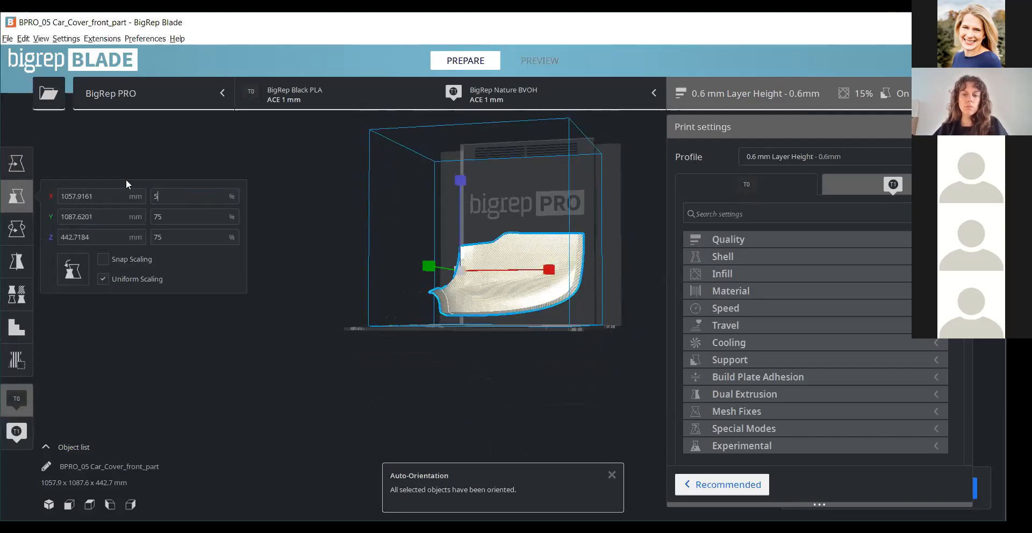
pyautogui.press('Return')
pyautogui.moveTo(452, 360); pyautogui.dragTo(344, 281, button='right')
# - Reposition the scaled part to about X -24.2 mm, Y 100.5 mm and Z 0 mm on the build plate
pyautogui.press('t')
pyautogui.moveTo(406, 379); pyautogui.dragTo(417, 362)
pyautogui.moveTo(613, 383); pyautogui.dragTo(538, 326, button='right')
pyautogui.moveTo(540, 307); pyautogui.dragTo(579, 307)
pyautogui.moveTo(560, 356); pyautogui.dragTo(596, 396, button='right')
# - Examine the car cover part's shape, orientation and overhanging areas on the build plate from the side and from above
pyautogui.scroll(5, 426, 340)
pyautogui.moveTo(511, 340); pyautogui.dragTo(468, 301, button='middle')
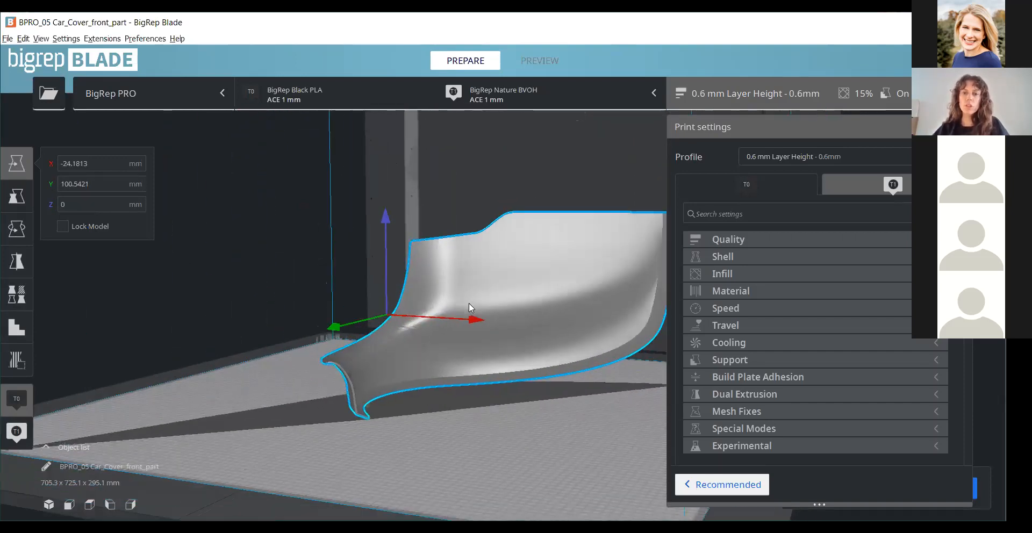
pyautogui.scroll(1, 472, 293)
pyautogui.moveTo(476, 324); pyautogui.dragTo(639, 372, button='right')
pyautogui.scroll(-5, 344, 370)
pyautogui.moveTo(367, 382); pyautogui.dragTo(455, 298, button='right')
pyautogui.scroll(2, 504, 301)
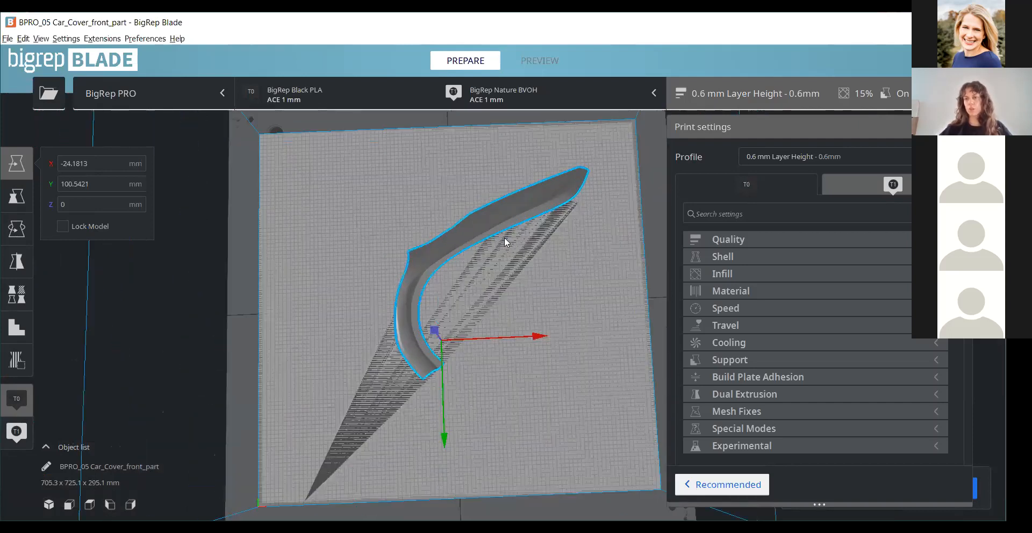
pyautogui.moveTo(415, 261); pyautogui.dragTo(310, 363, button='right')
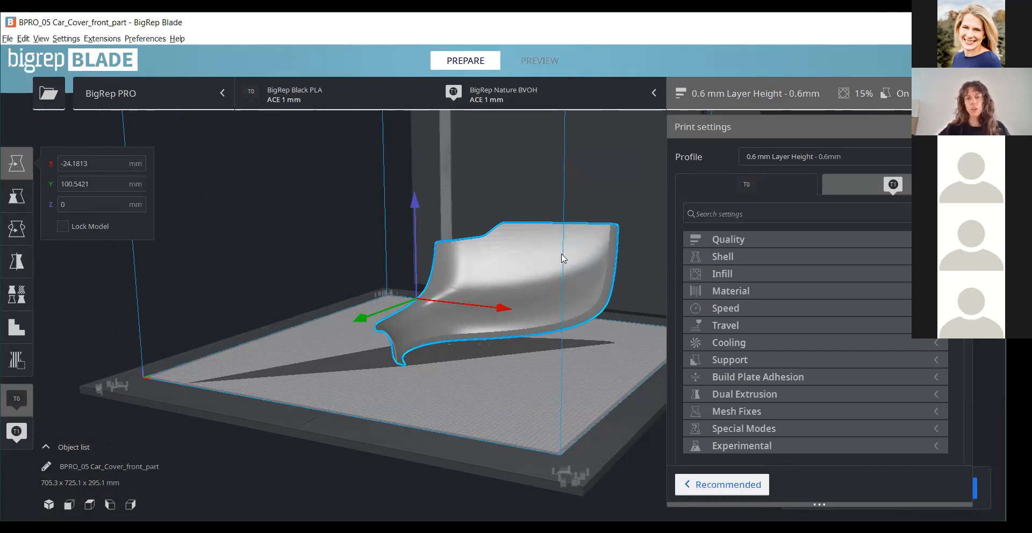
pyautogui.scroll(3, 537, 232)
pyautogui.moveTo(420, 256); pyautogui.dragTo(409, 248, button='right')
pyautogui.scroll(-2, 408, 249)
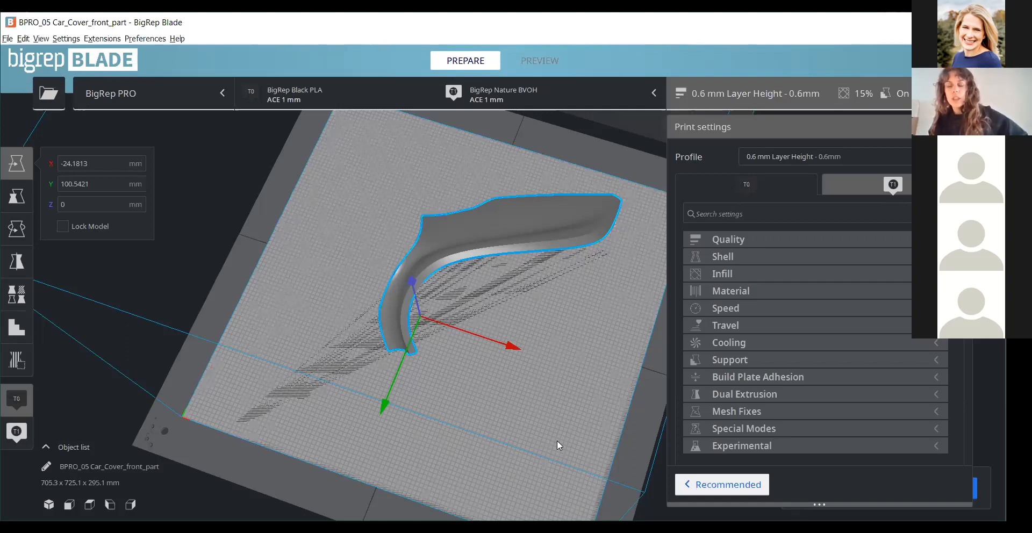
pyautogui.moveTo(410, 357); pyautogui.dragTo(451, 372, button='right')
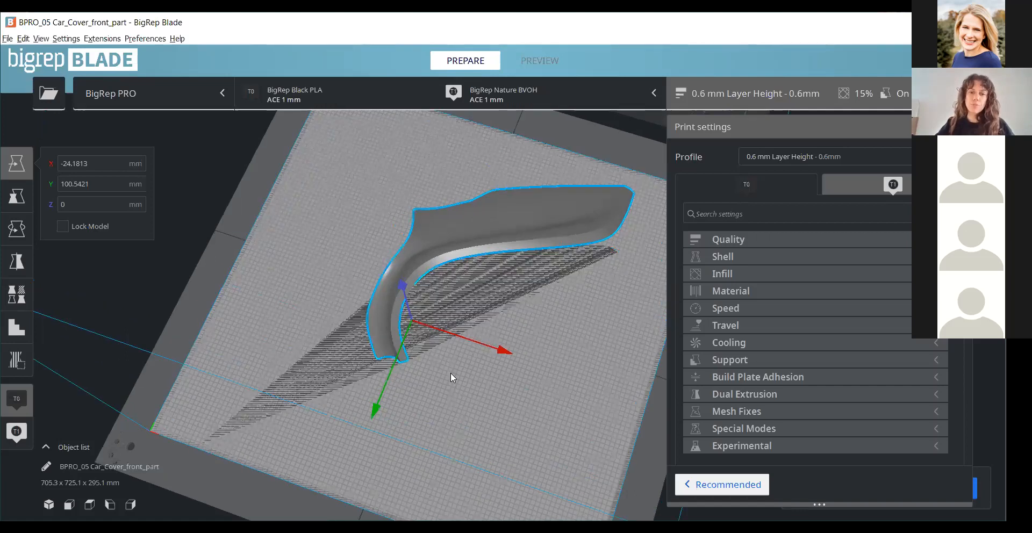
pyautogui.moveTo(361, 342); pyautogui.dragTo(106, 430, button='right')
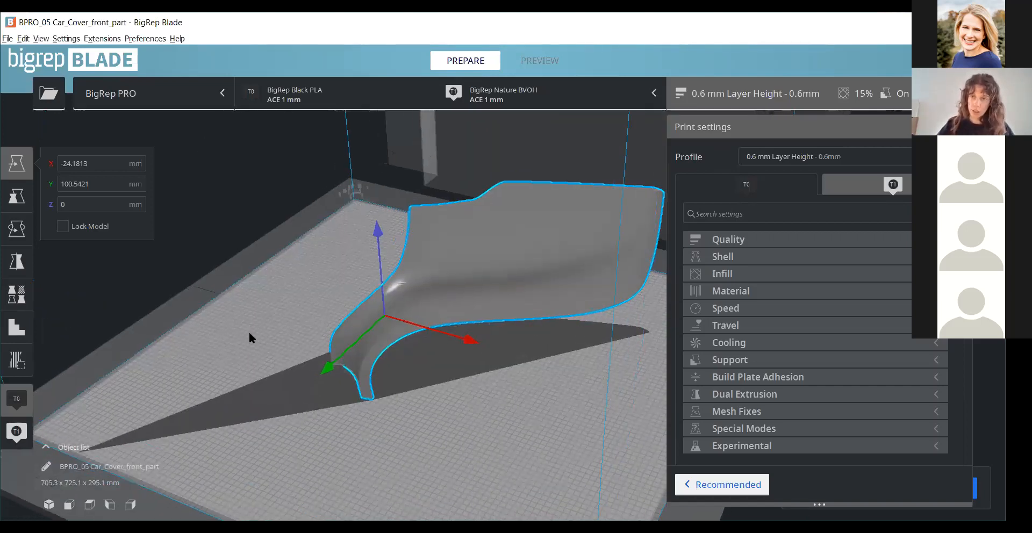
# - Move the car cover part along Y to about 54.5 mm
pyautogui.moveTo(357, 272); pyautogui.dragTo(454, 430, button='right')
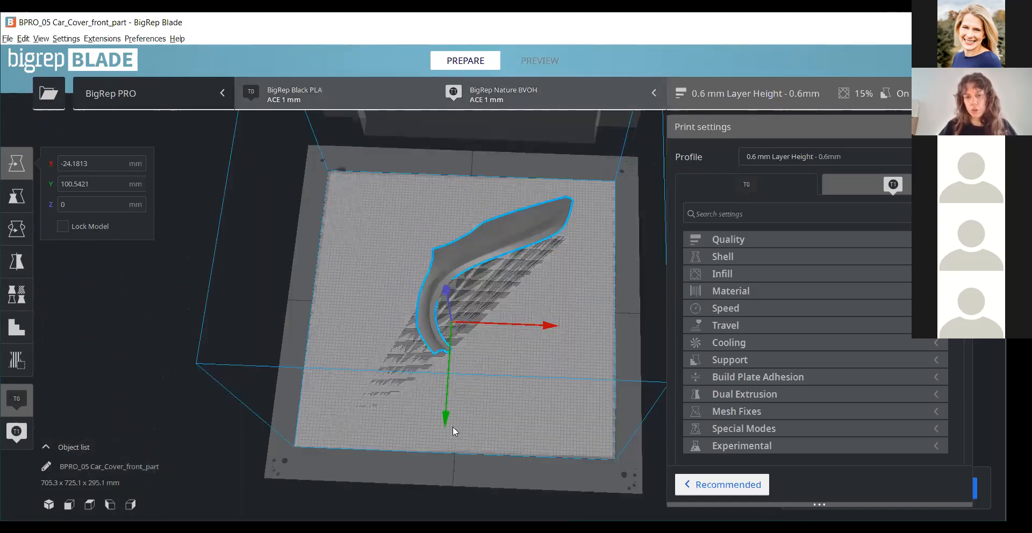
pyautogui.moveTo(450, 415); pyautogui.dragTo(453, 399)
pyautogui.scroll(2, 458, 353)
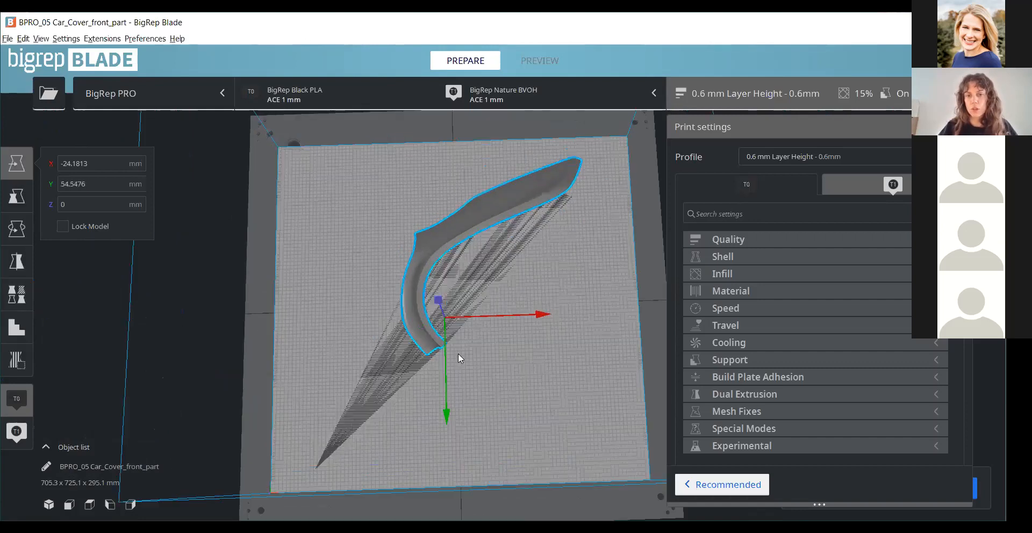
# - Move the car cover part along X to about 34.4 mm
pyautogui.moveTo(576, 231); pyautogui.dragTo(602, 208, button='right')
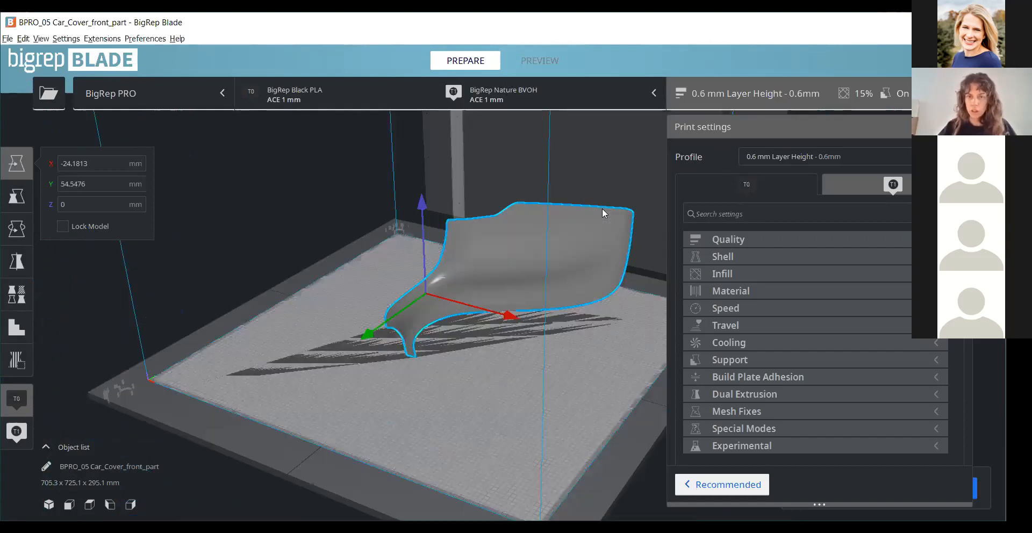
pyautogui.moveTo(507, 316); pyautogui.dragTo(532, 322)
pyautogui.moveTo(476, 363); pyautogui.dragTo(574, 270, button='right')
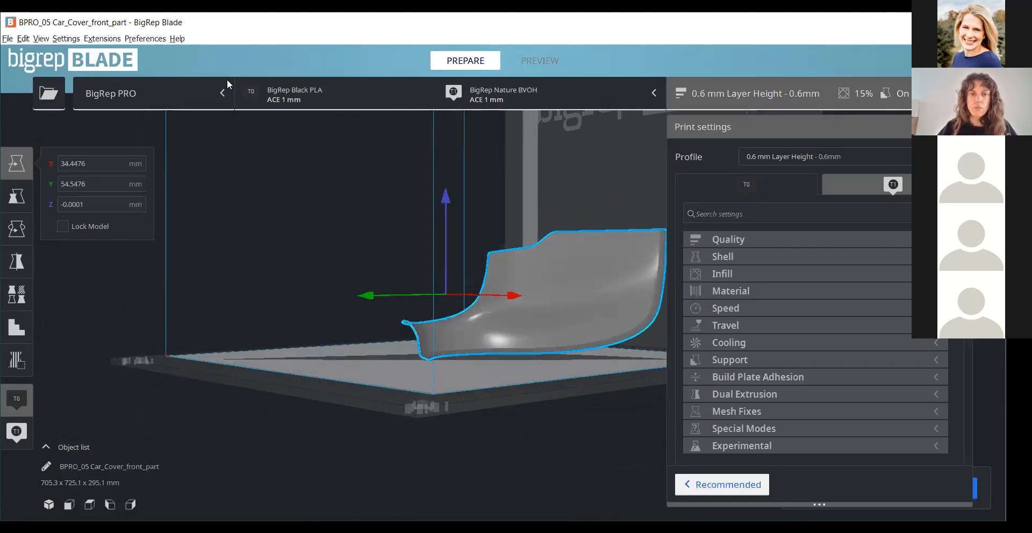
# - Auto-orient the selected car cover part by calculating its optimal orientation with the Auto Orientation extension
pyautogui.click(100, 38)
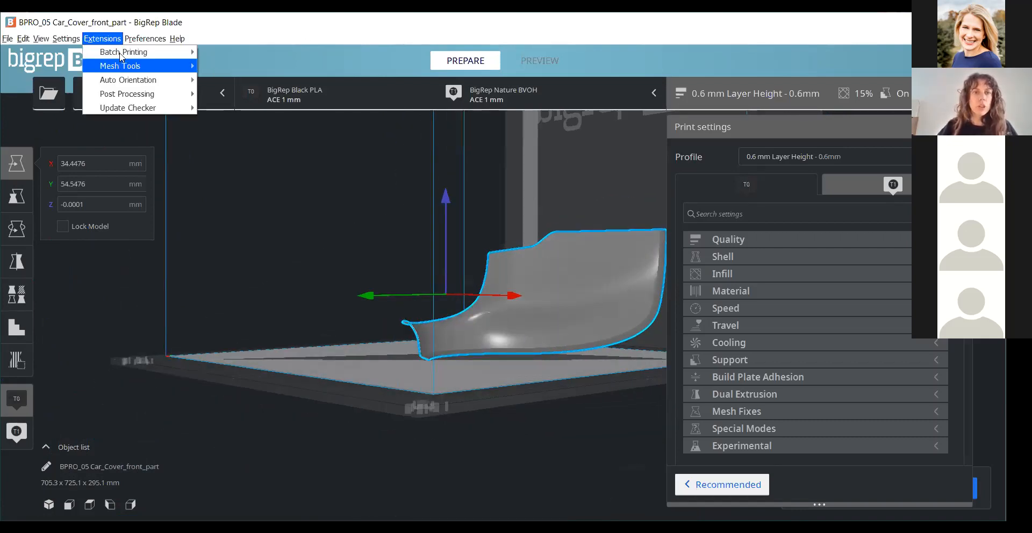
pyautogui.moveTo(135, 80)
pyautogui.click(269, 79)
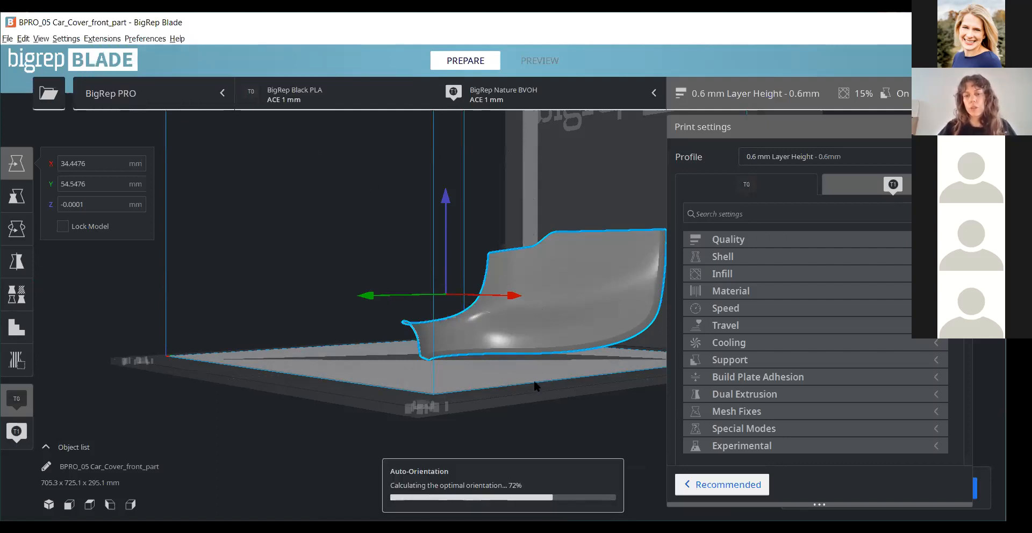
pyautogui.scroll(1, 246, 385)
pyautogui.moveTo(246, 385); pyautogui.dragTo(545, 348, button='right')
pyautogui.scroll(-2, 420, 273)
pyautogui.moveTo(415, 334); pyautogui.dragTo(648, 370, button='right')
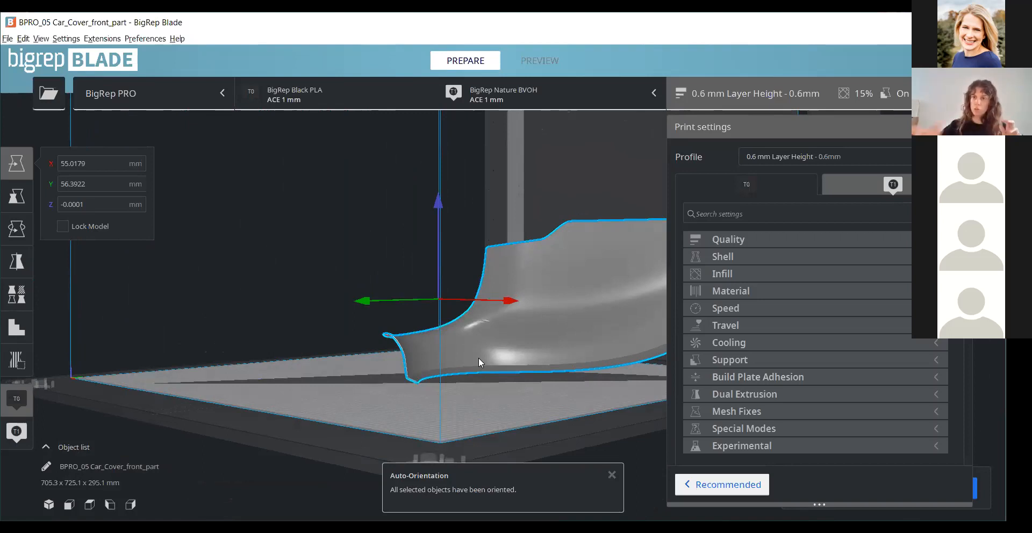
# - Examine the auto-oriented car cover part from several sides and up close, checking its overhangs and contact with the build plate
pyautogui.moveTo(478, 357); pyautogui.dragTo(356, 331, button='right')
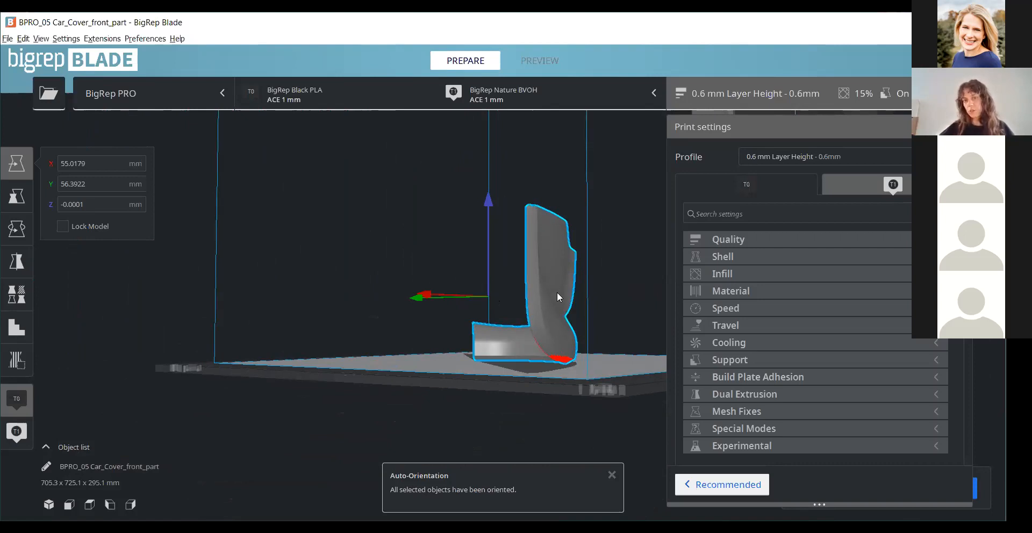
pyautogui.scroll(1, 604, 210)
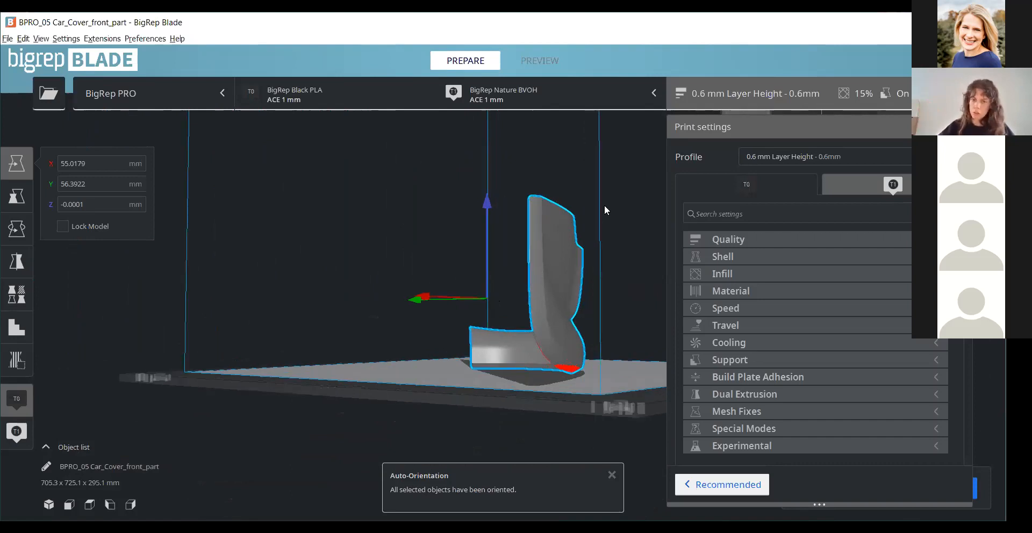
pyautogui.scroll(1, 604, 211)
pyautogui.moveTo(527, 296); pyautogui.dragTo(653, 316, button='right')
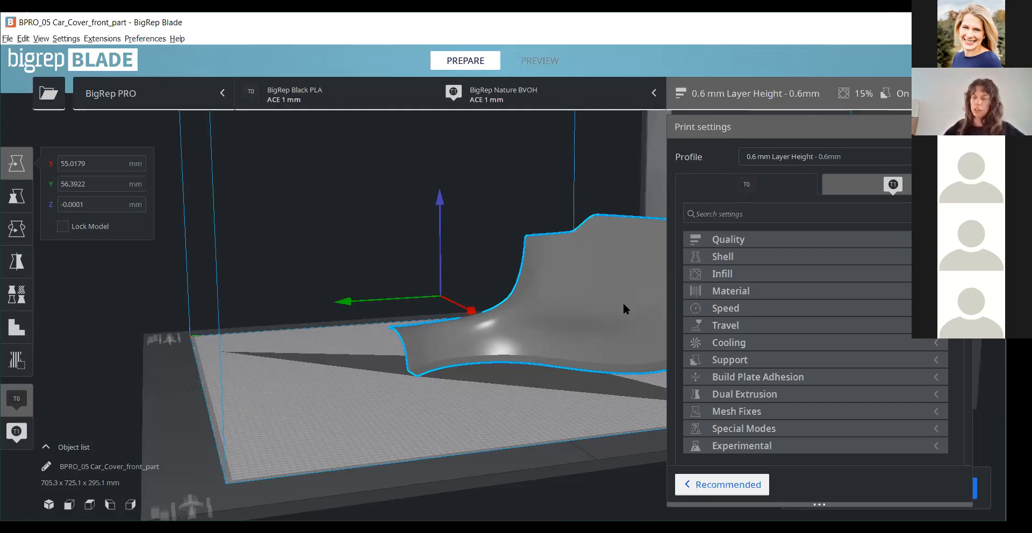
pyautogui.scroll(-2, 584, 383)
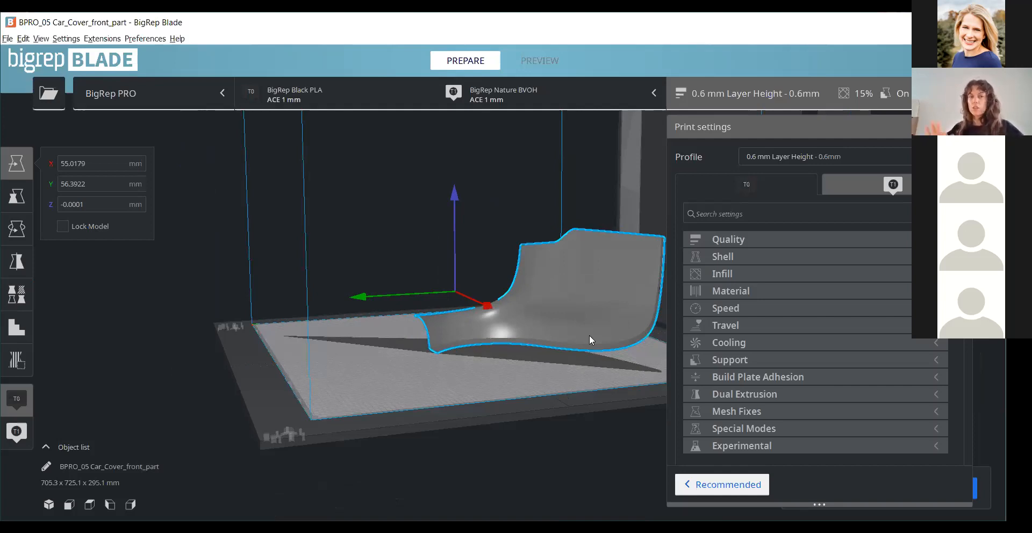
pyautogui.scroll(5, 502, 330)
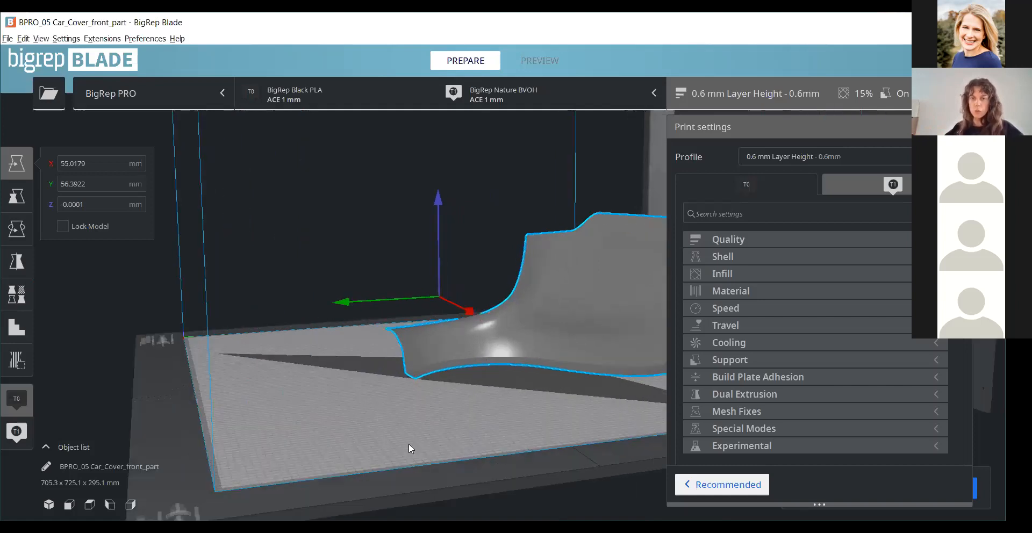
pyautogui.moveTo(536, 421); pyautogui.dragTo(632, 372, button='right')
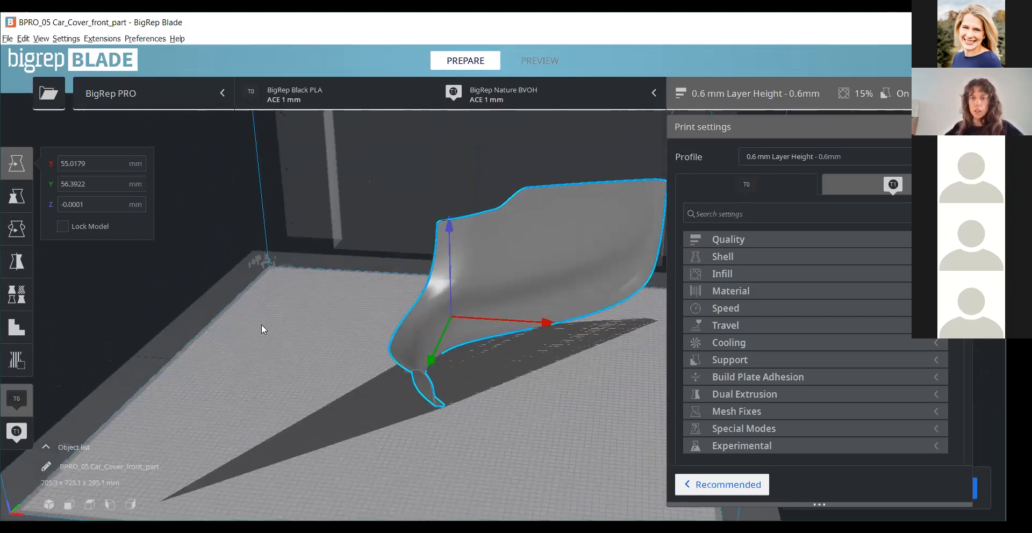
pyautogui.moveTo(262, 325); pyautogui.dragTo(505, 385, button='right')
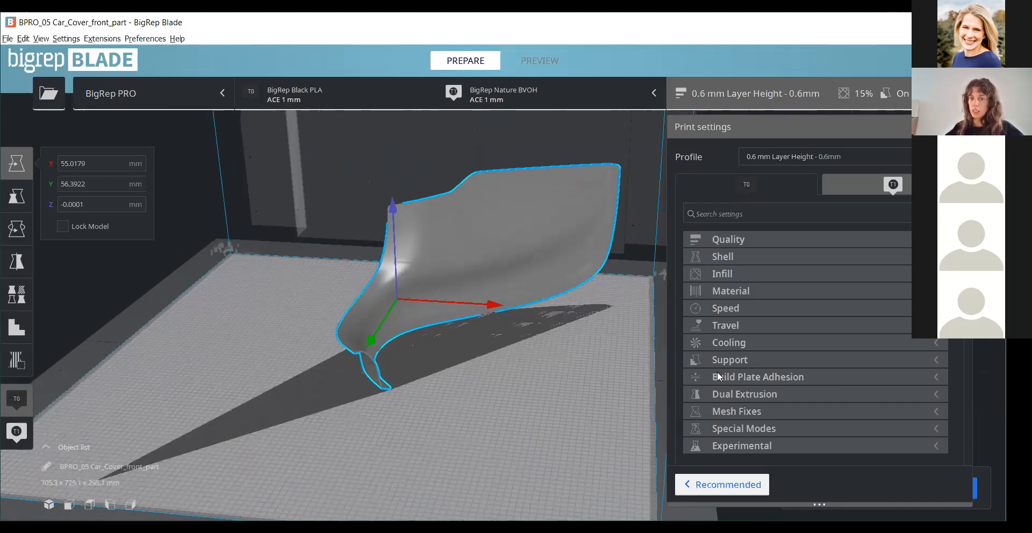
pyautogui.moveTo(486, 373); pyautogui.dragTo(393, 382, button='middle')
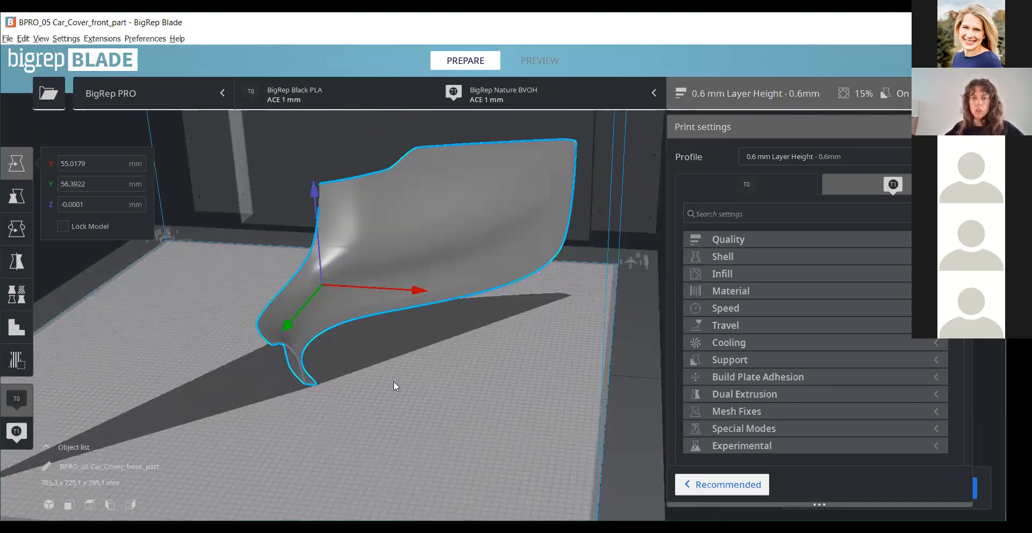
pyautogui.scroll(2, 233, 387)
pyautogui.moveTo(233, 388); pyautogui.dragTo(524, 216, button='right')
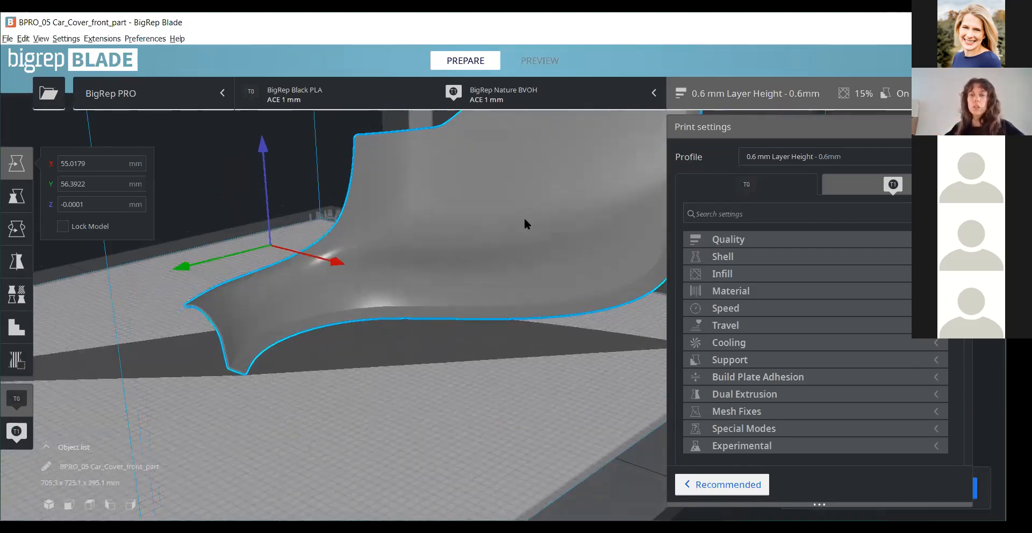
pyautogui.moveTo(378, 373); pyautogui.dragTo(465, 345, button='right')
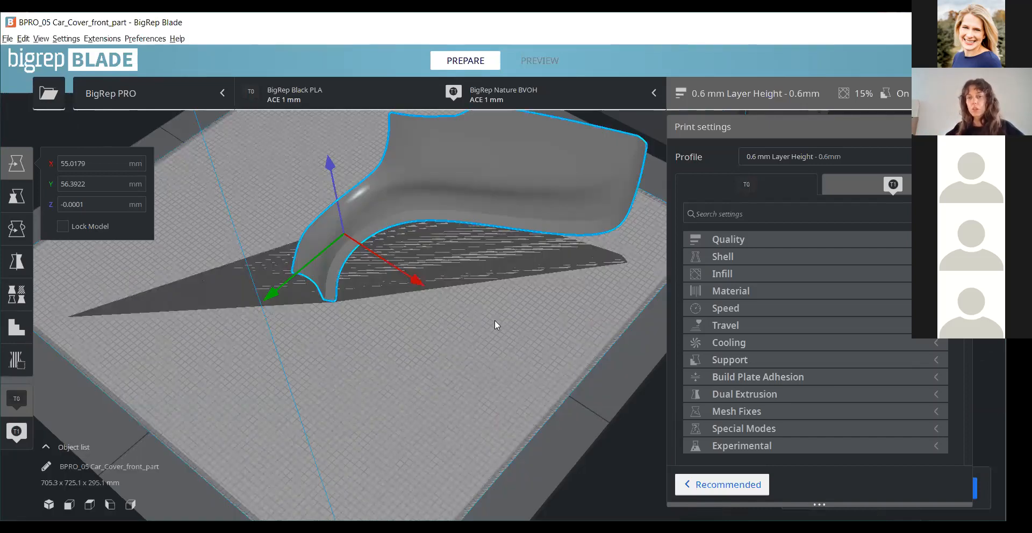
pyautogui.scroll(-2, 649, 186)
pyautogui.moveTo(649, 186); pyautogui.dragTo(490, 233, button='right')
# - Disable the second extruder (T1), loaded with Nature BVOH, so that only T0 is used for printing
pyautogui.rightClick(490, 234)
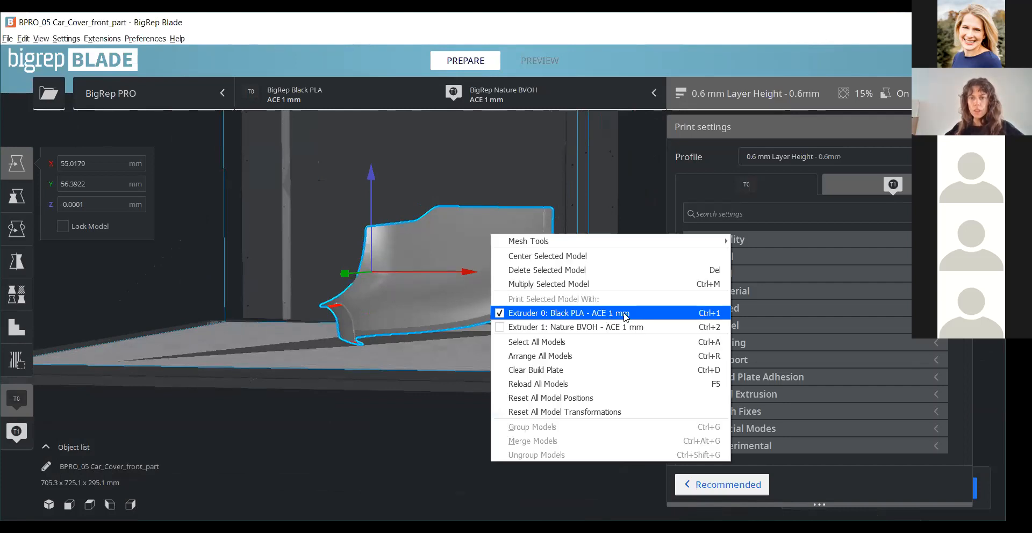
pyautogui.click(347, 74)
pyautogui.click(615, 86)
pyautogui.click(612, 86)
pyautogui.click(570, 90)
pyautogui.click(561, 148)
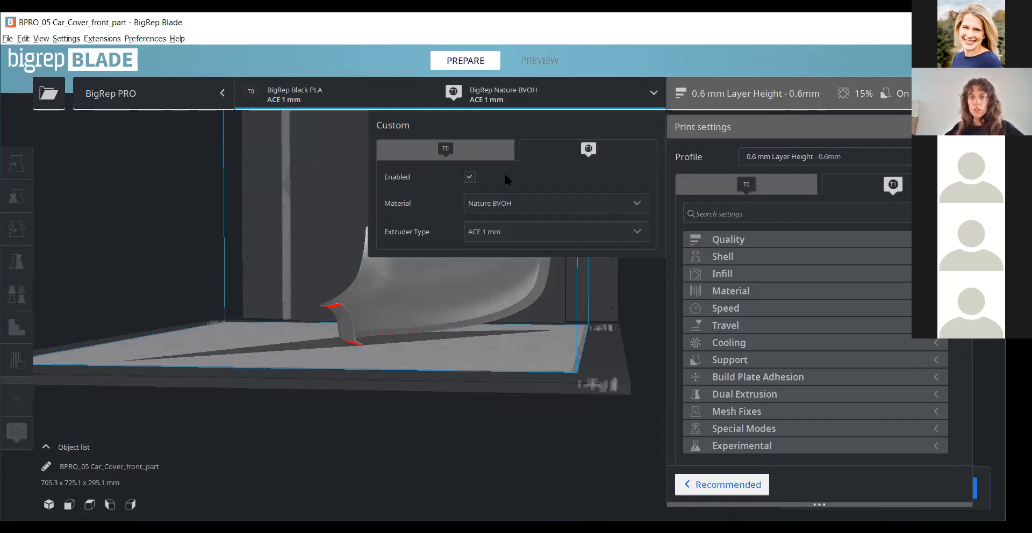
pyautogui.click(471, 176)
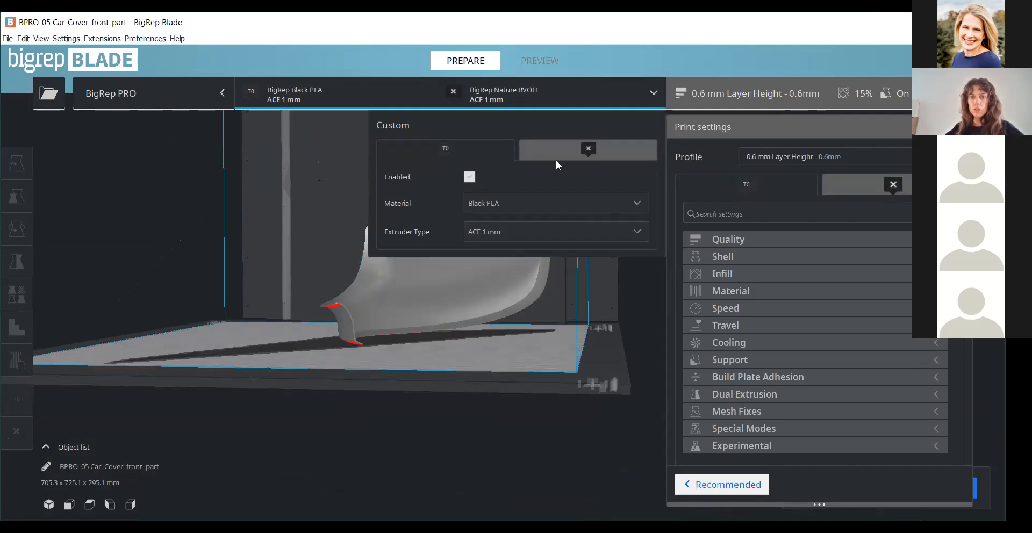
pyautogui.scroll(1, 488, 309)
pyautogui.click(490, 395)
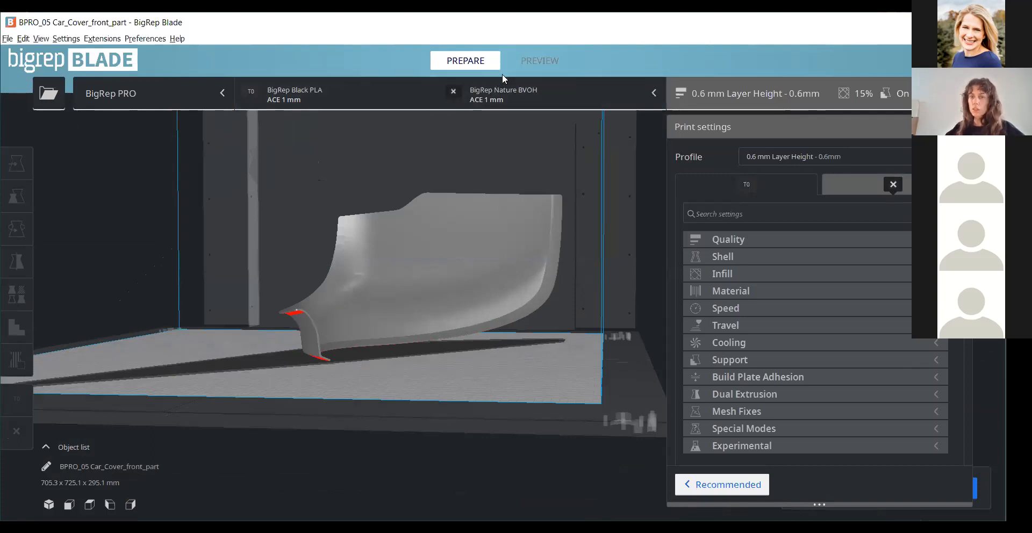
# - Set the material of extruder T0 to BigRep Black HI-TEMP and discard the customized profile settings
pyautogui.scroll(-1, 537, 292)
pyautogui.moveTo(422, 119); pyautogui.dragTo(397, 162, button='right')
pyautogui.click(421, 99)
pyautogui.click(488, 200)
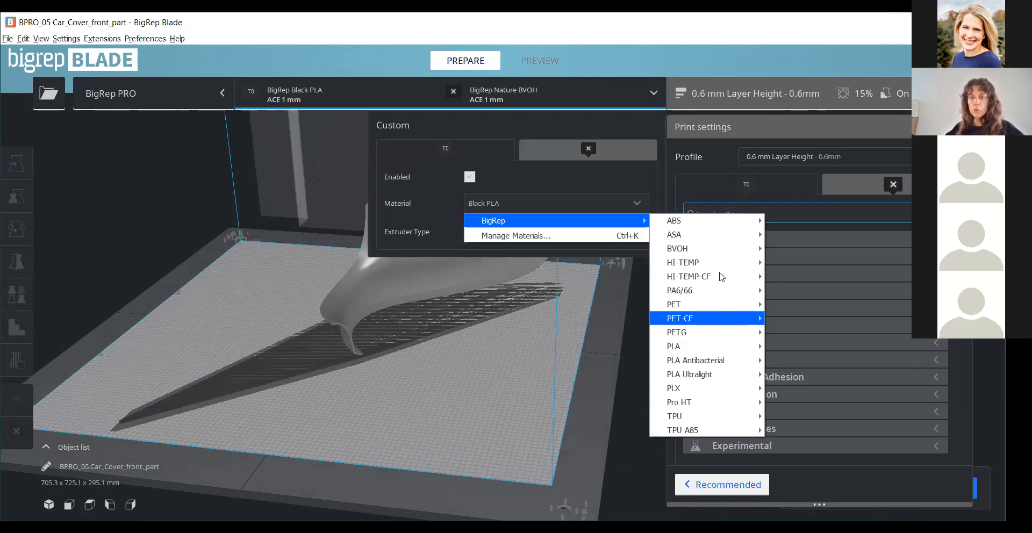
pyautogui.click(798, 259)
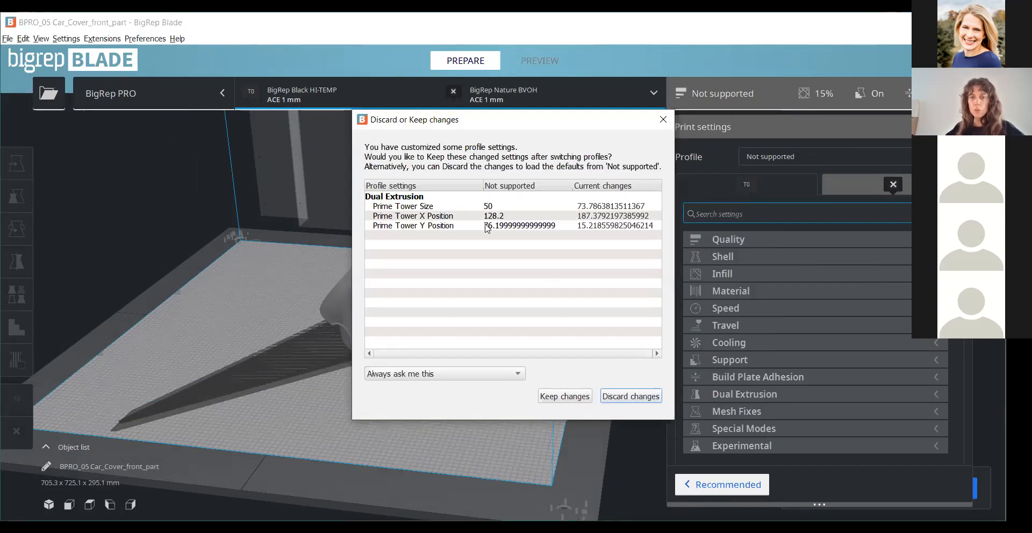
pyautogui.click(630, 396)
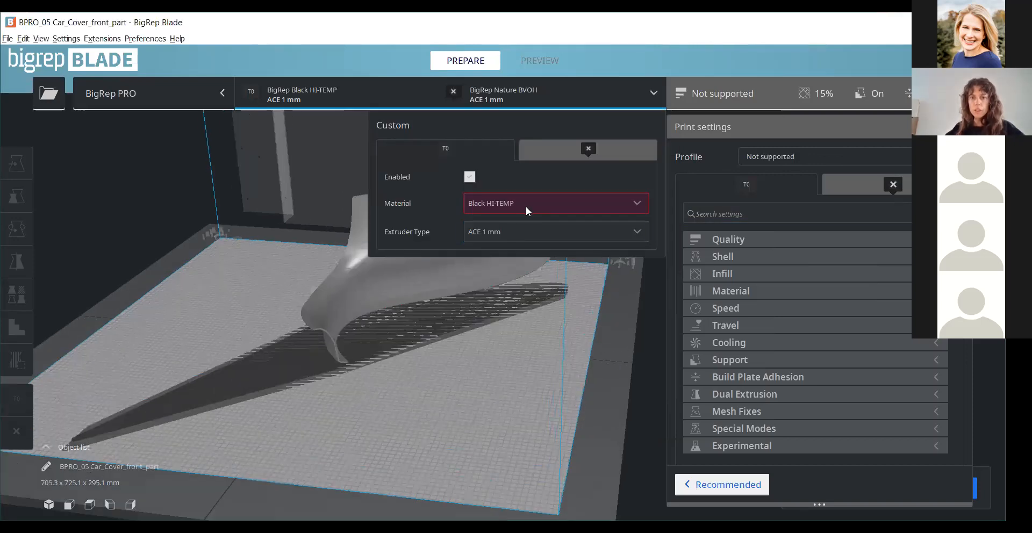
# - Change the material of extruder T0 to BigRep Black Pro HT and inspect the part on the build plate
pyautogui.click(527, 206)
pyautogui.moveTo(529, 217)
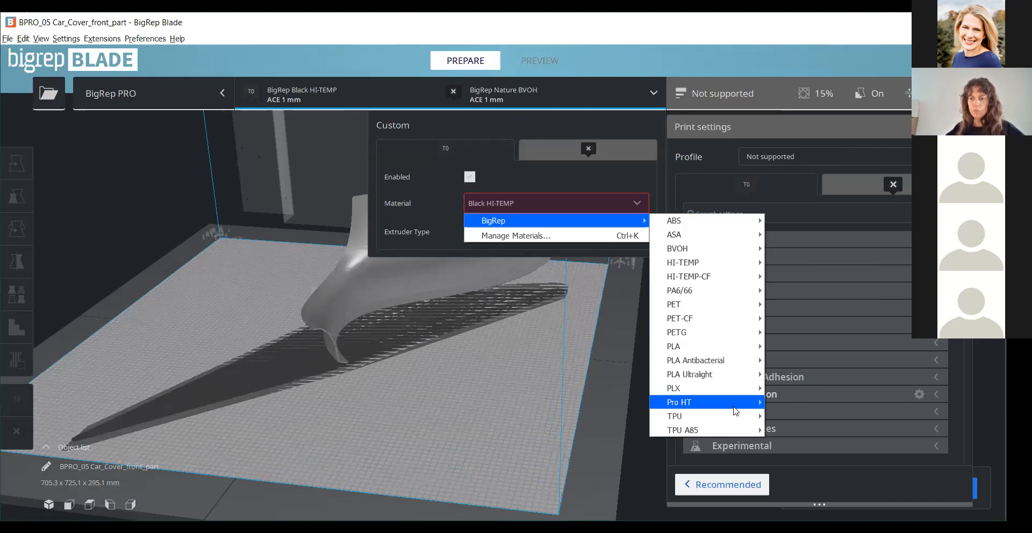
pyautogui.click(788, 401)
pyautogui.click(541, 392)
pyautogui.scroll(-3, 466, 391)
pyautogui.moveTo(467, 391); pyautogui.dragTo(464, 265, button='right')
pyautogui.scroll(3, 463, 265)
pyautogui.moveTo(303, 382); pyautogui.dragTo(364, 392, button='right')
pyautogui.scroll(3, 231, 408)
pyautogui.moveTo(231, 407); pyautogui.dragTo(194, 389, button='right')
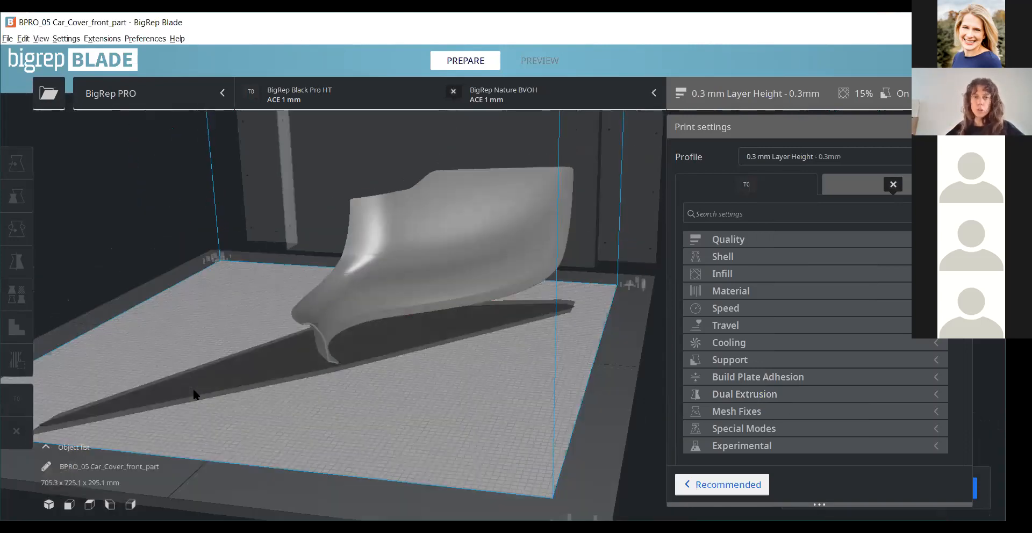
# - Switch the T0 material to Black HI-TEMP for comparison and return it to Black Pro HT
pyautogui.click(322, 89)
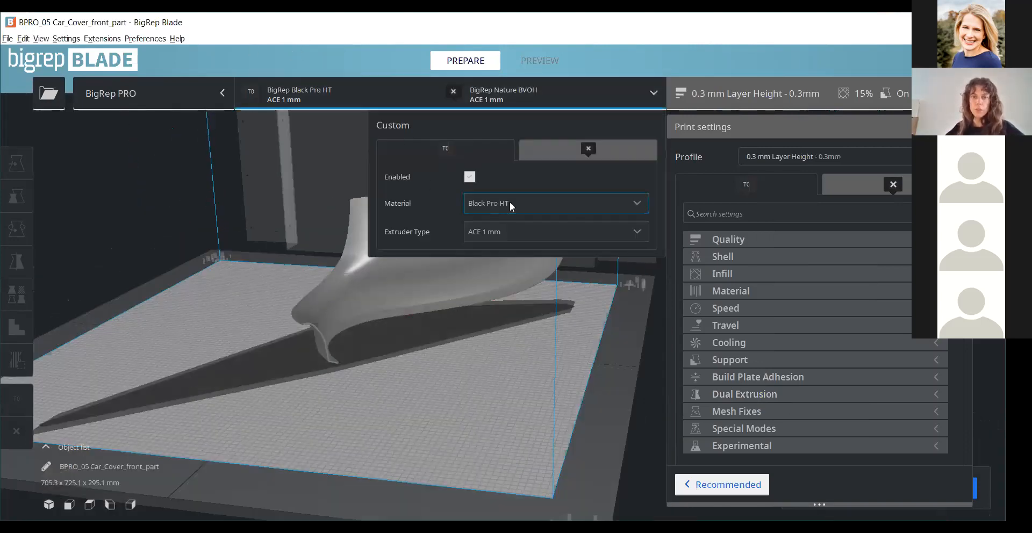
pyautogui.click(577, 211)
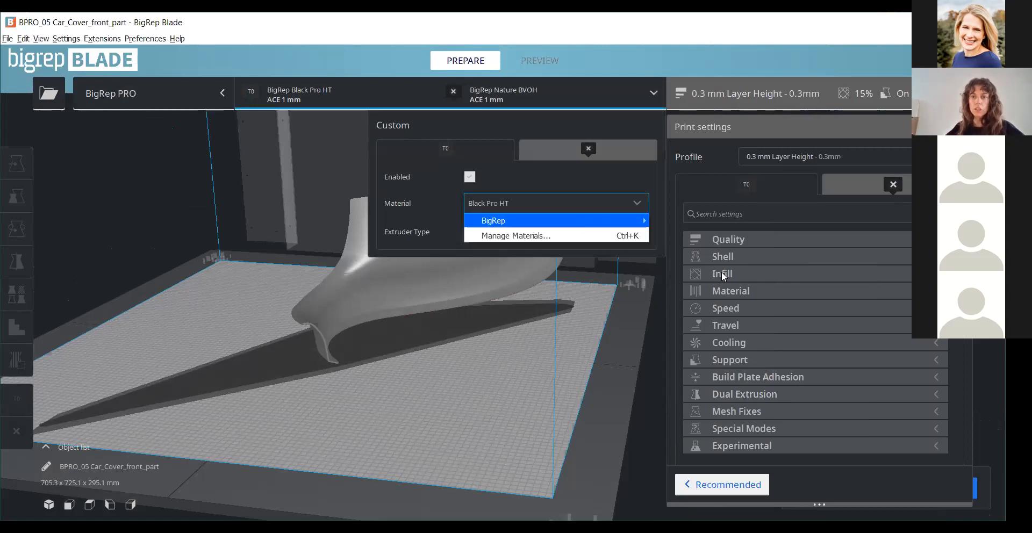
pyautogui.click(762, 259)
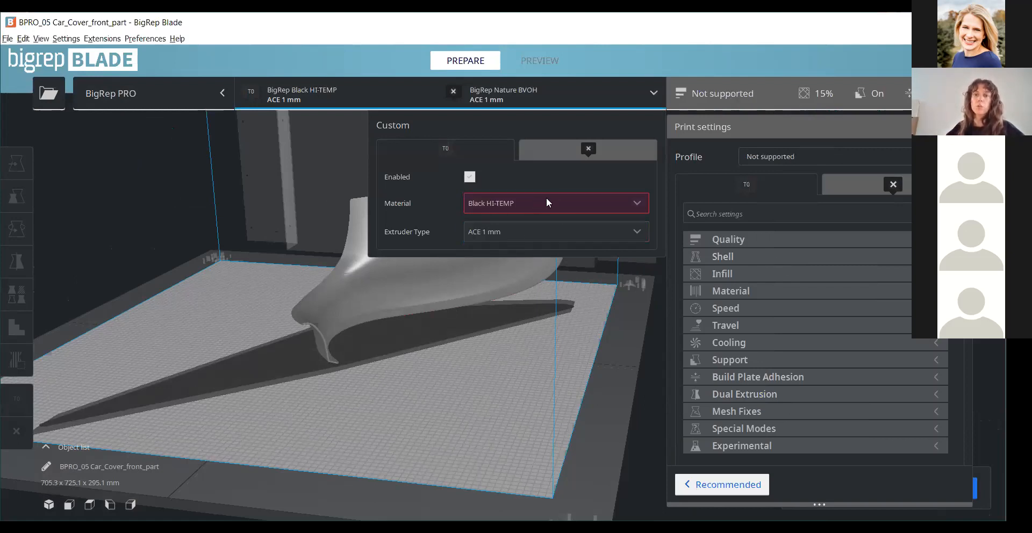
pyautogui.click(524, 206)
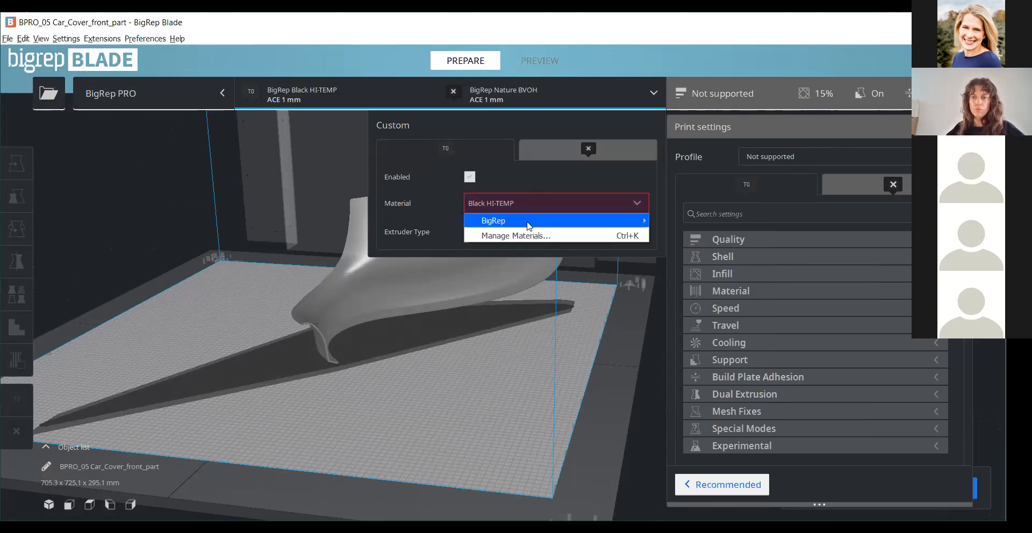
pyautogui.moveTo(528, 225)
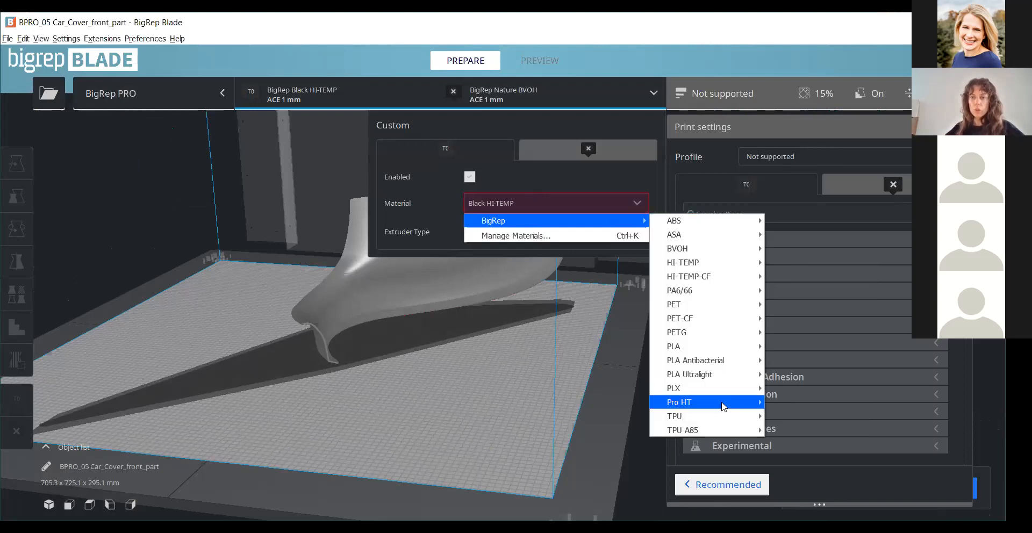
pyautogui.moveTo(722, 407)
pyautogui.click(795, 402)
# - Select the 0.4 mm Layer Height print profile for the Black Pro HT part
pyautogui.moveTo(533, 378); pyautogui.dragTo(463, 321, button='right')
pyautogui.click(801, 157)
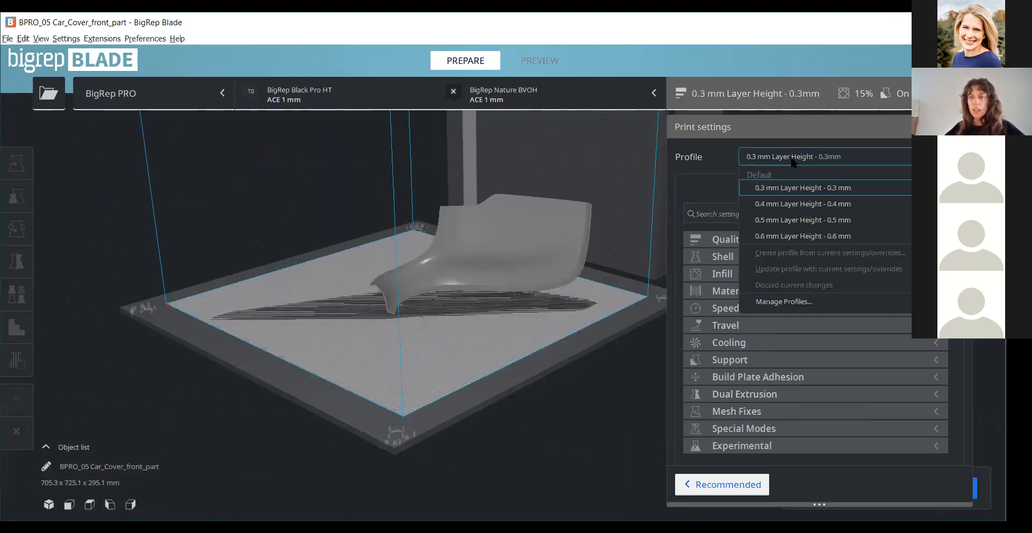
pyautogui.click(790, 205)
pyautogui.scroll(2, 476, 290)
pyautogui.moveTo(476, 290); pyautogui.dragTo(604, 309, button='right')
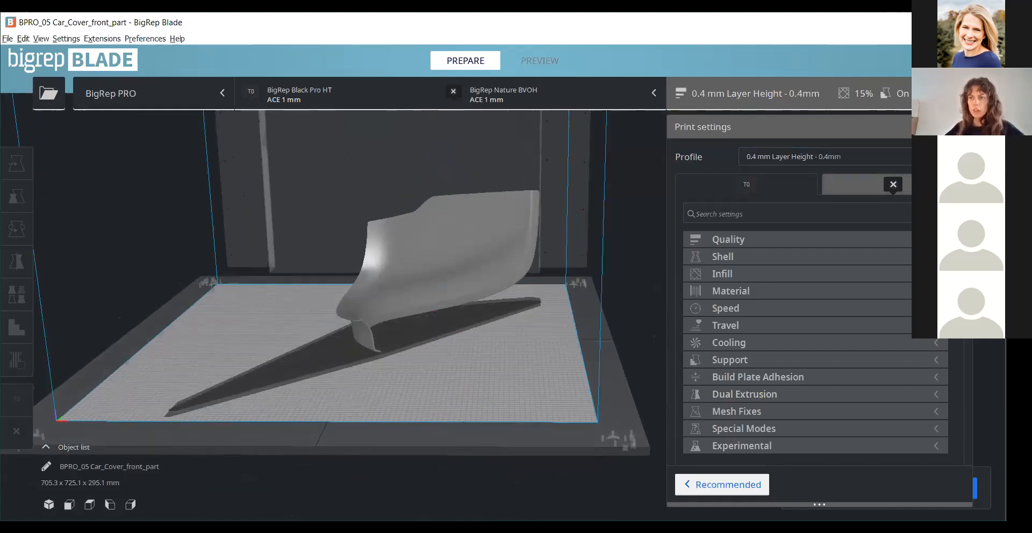
# - Close the print settings, slice the car cover part, and examine its layers and support structures in the layer preview
pyautogui.click(959, 127)
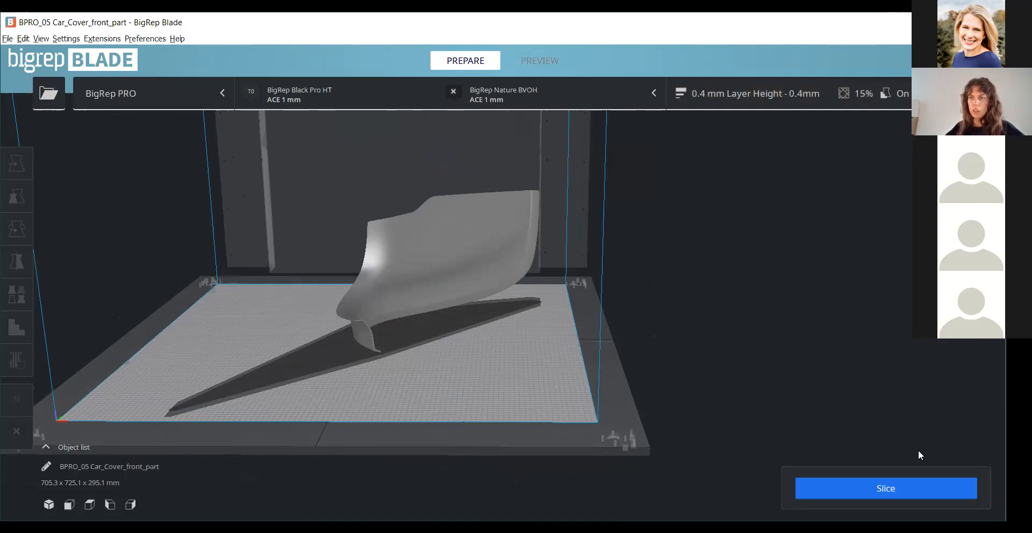
pyautogui.click(912, 485)
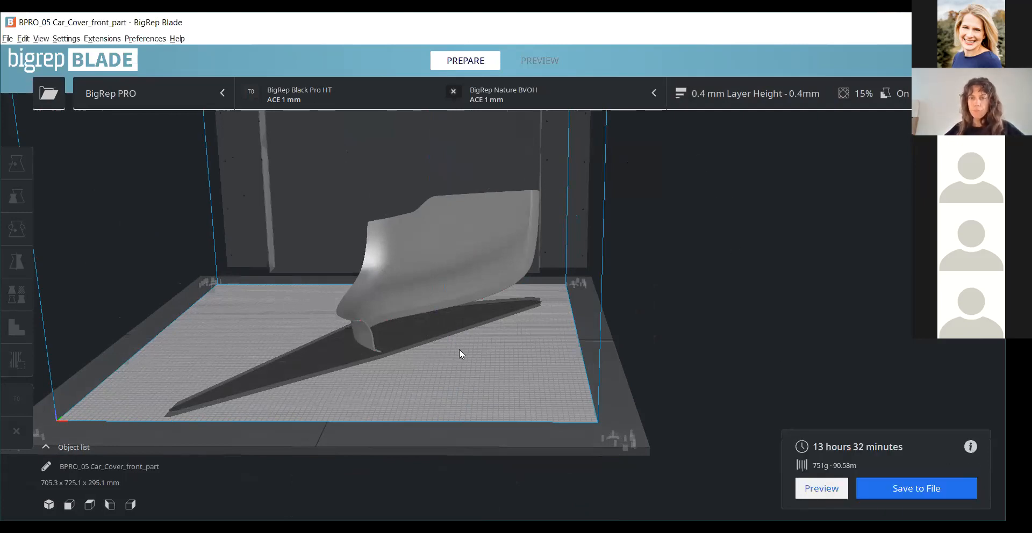
pyautogui.scroll(4, 459, 349)
pyautogui.moveTo(521, 352); pyautogui.dragTo(775, 463, button='right')
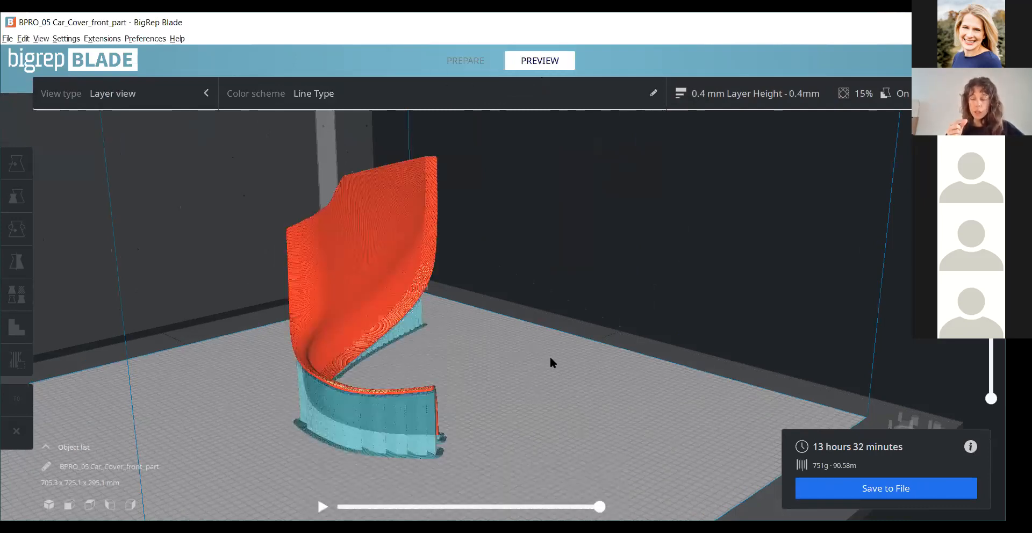
pyautogui.scroll(-2, 536, 184)
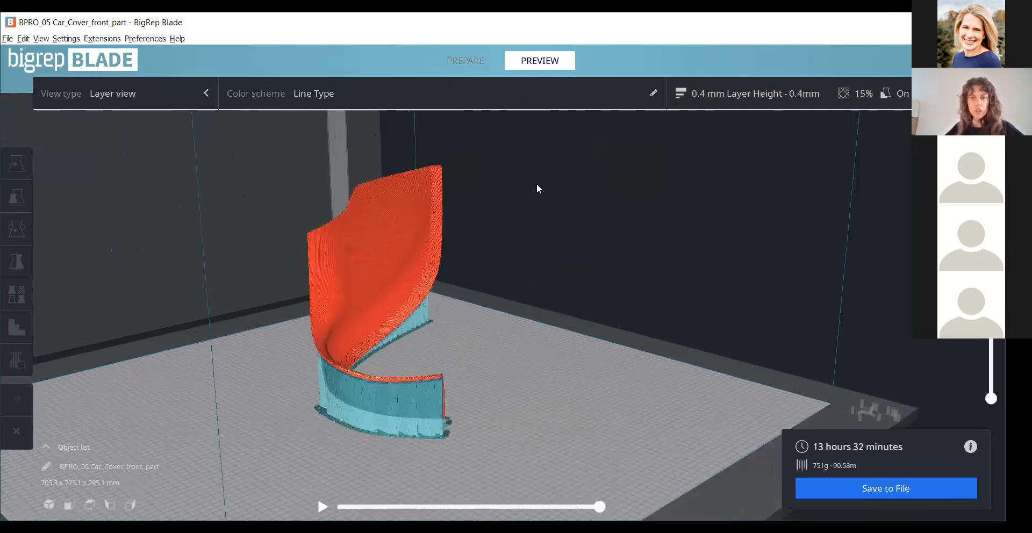
# - Step down through the top layers of the sliced part and examine the wall's cross-section up close
pyautogui.scroll(1, 427, 232)
pyautogui.scroll(5, 359, 217)
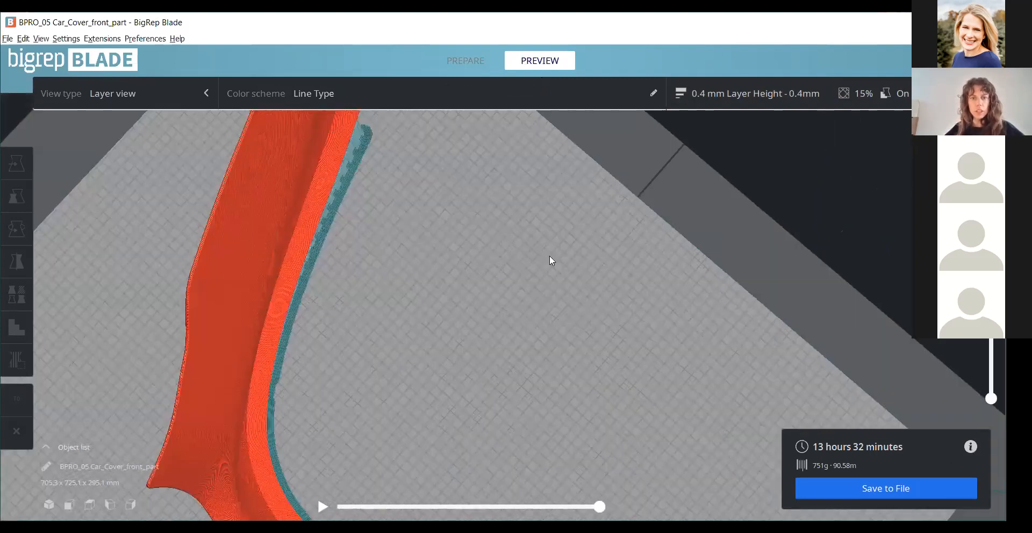
pyautogui.scroll(-3, 506, 309)
pyautogui.scroll(5, 463, 305)
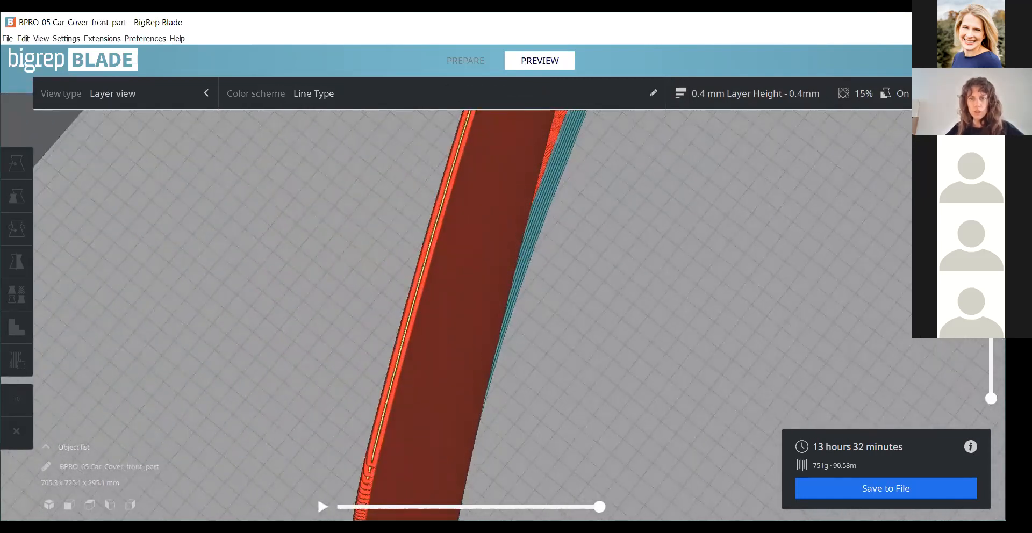
pyautogui.press('Down')
pyautogui.press('Down')
pyautogui.press('Down')
pyautogui.press('Down')
pyautogui.press('Down')
pyautogui.press('Down')
pyautogui.press('Down')
pyautogui.press('Down')
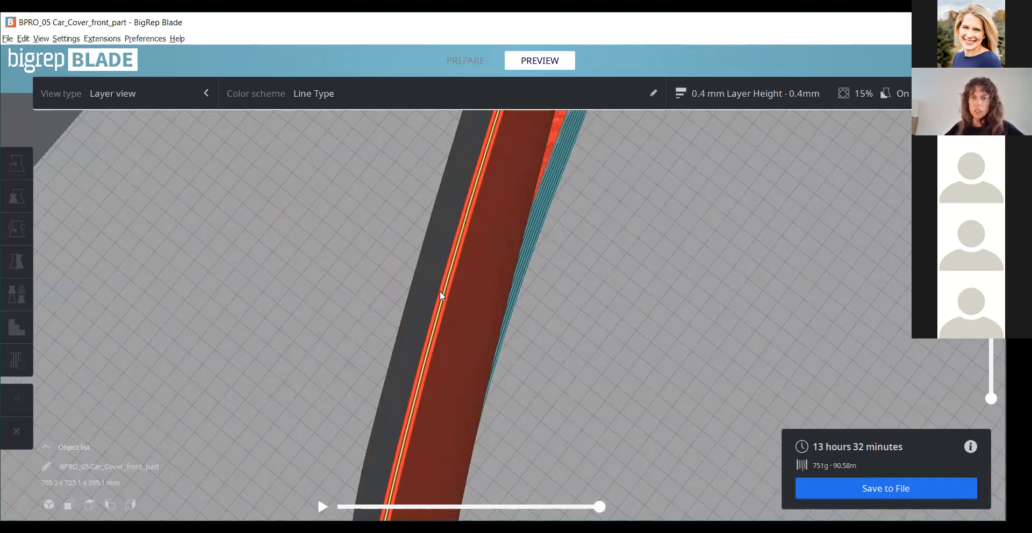
pyautogui.scroll(-5, 450, 259)
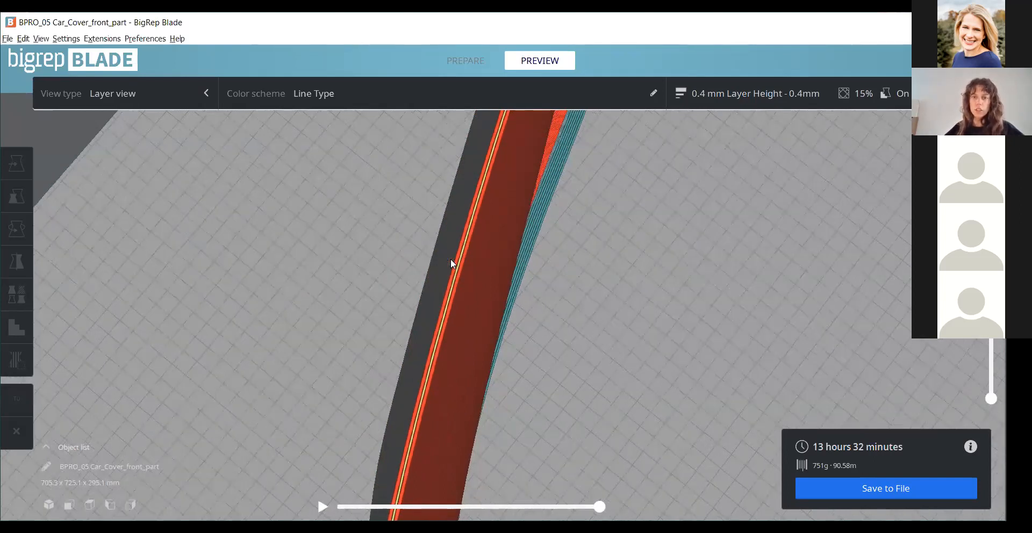
pyautogui.scroll(-3, 450, 250)
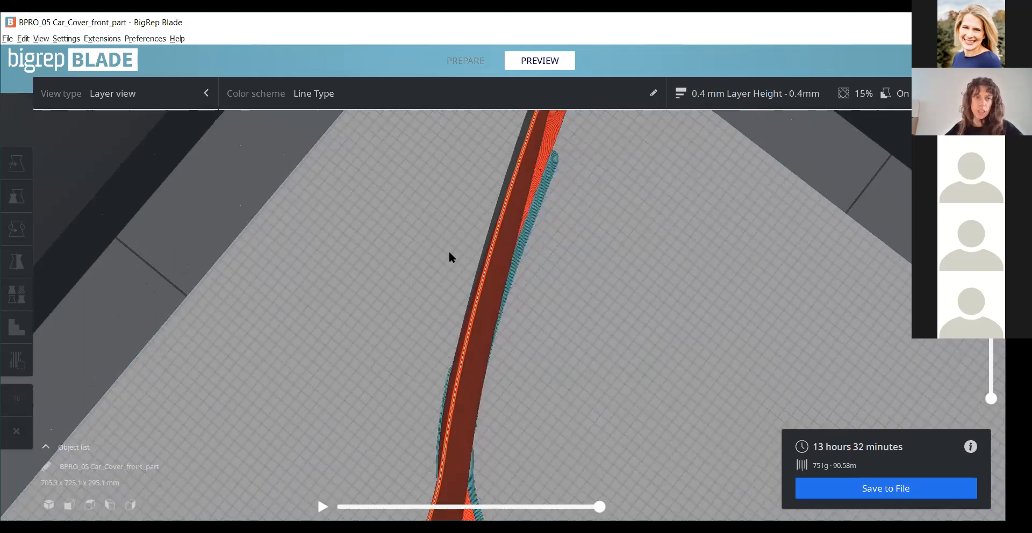
# - Examine the car cover's outer surface and its support structures from several sides in the layer preview
pyautogui.moveTo(546, 232); pyautogui.dragTo(539, 399, button='right')
pyautogui.scroll(2, 582, 388)
pyautogui.scroll(-2, 468, 321)
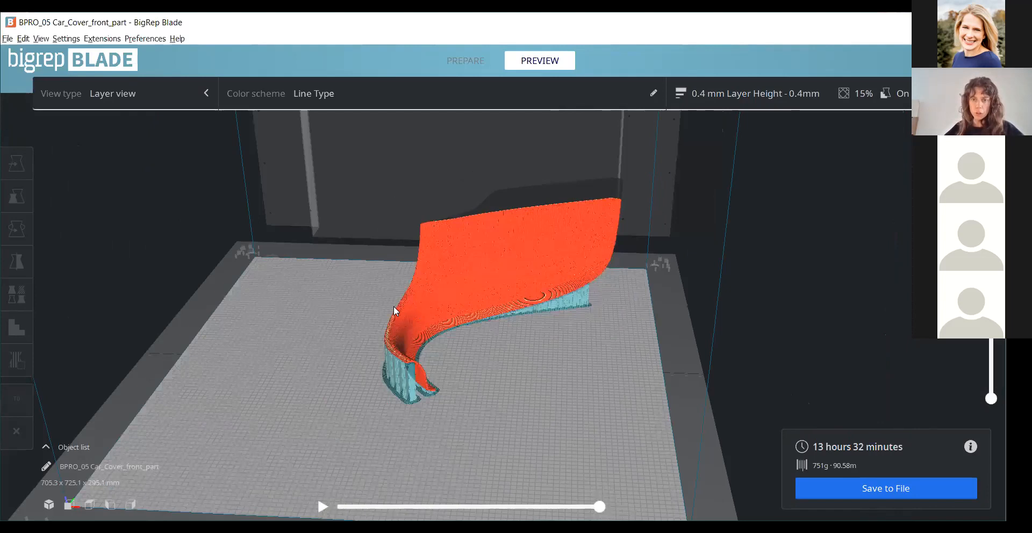
pyautogui.moveTo(691, 366); pyautogui.dragTo(606, 375, button='right')
pyautogui.moveTo(425, 391); pyautogui.dragTo(492, 396, button='right')
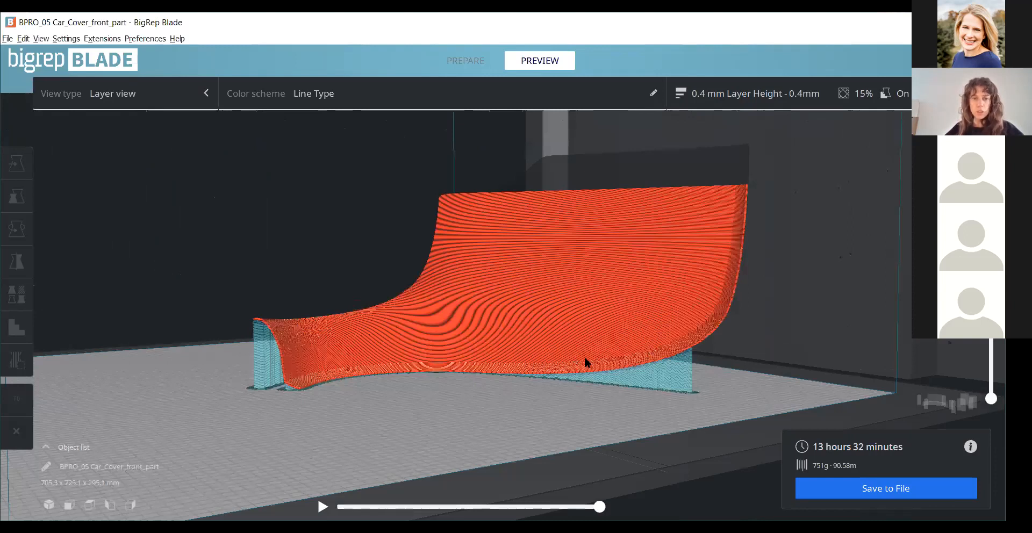
pyautogui.moveTo(375, 348); pyautogui.dragTo(473, 366, button='right')
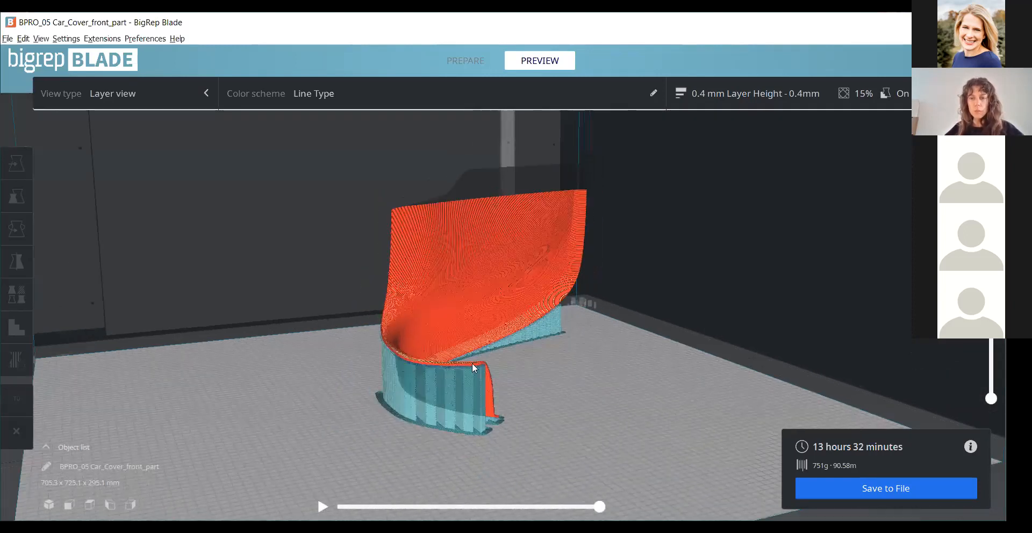
pyautogui.moveTo(680, 388); pyautogui.dragTo(740, 387, button='right')
pyautogui.moveTo(686, 442); pyautogui.dragTo(542, 332, button='right')
pyautogui.moveTo(618, 338); pyautogui.dragTo(603, 297, button='right')
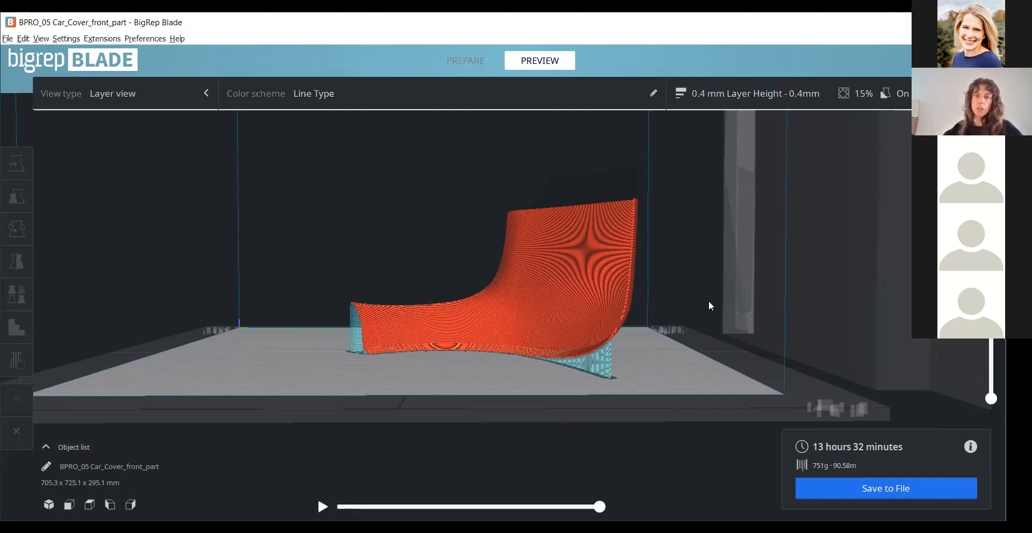
# - Inspect the support and brim lines under the raised end up close, and view the whole part from above
pyautogui.scroll(2, 524, 308)
pyautogui.moveTo(401, 392); pyautogui.dragTo(422, 359, button='right')
pyautogui.moveTo(822, 411); pyautogui.dragTo(734, 376, button='right')
pyautogui.scroll(4, 725, 317)
pyautogui.moveTo(722, 236); pyautogui.dragTo(718, 178, button='right')
pyautogui.moveTo(613, 317); pyautogui.dragTo(618, 161, button='middle')
pyautogui.scroll(3, 678, 359)
pyautogui.moveTo(678, 360); pyautogui.dragTo(863, 346, button='right')
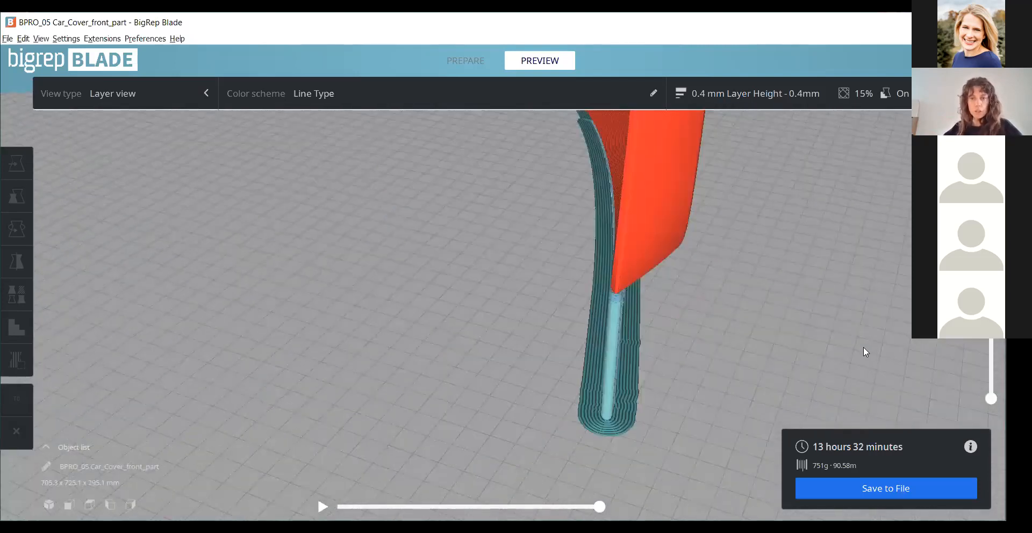
pyautogui.moveTo(755, 230); pyautogui.dragTo(474, 331, button='right')
pyautogui.moveTo(309, 275); pyautogui.dragTo(770, 322, button='right')
pyautogui.scroll(-2, 668, 244)
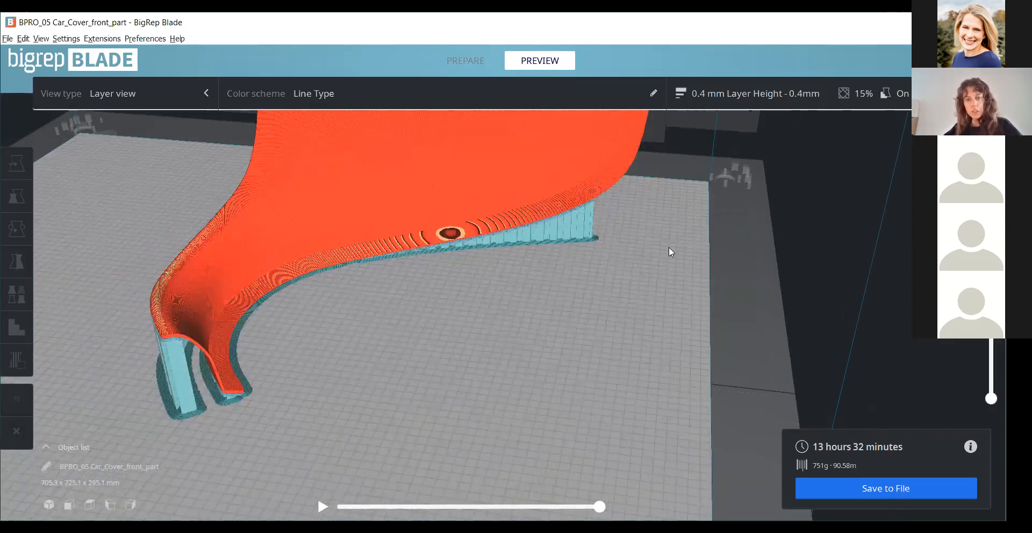
pyautogui.moveTo(600, 382); pyautogui.dragTo(662, 229, button='right')
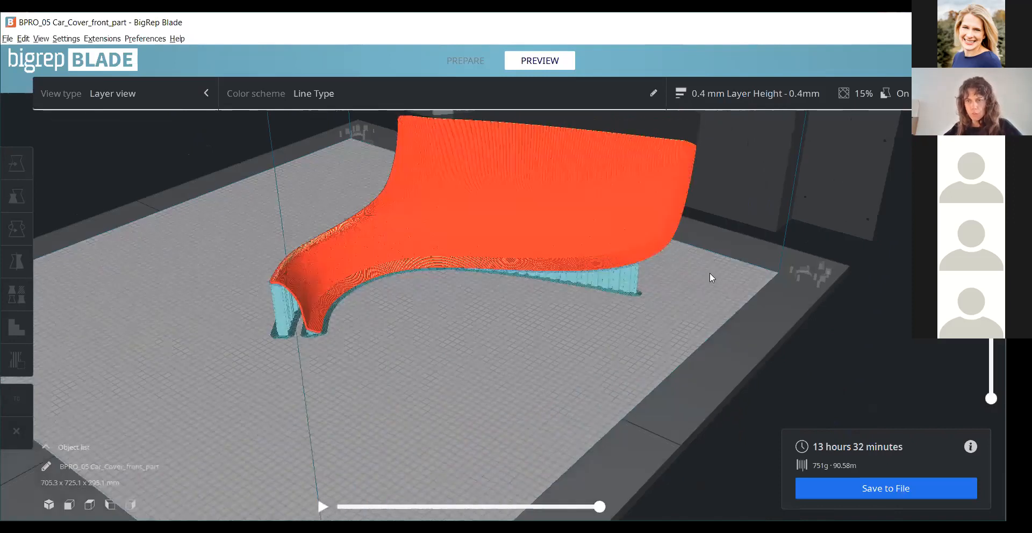
pyautogui.moveTo(709, 272); pyautogui.dragTo(708, 284, button='right')
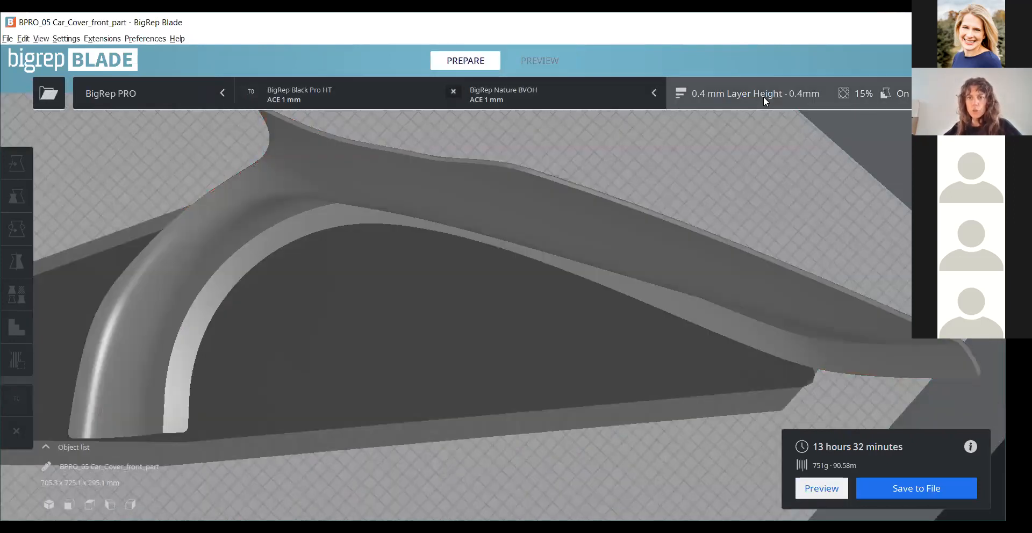
# - Return to print preparation and check the extruder type options for T0, keeping ACE 1 mm
pyautogui.click(763, 96)
pyautogui.click(384, 97)
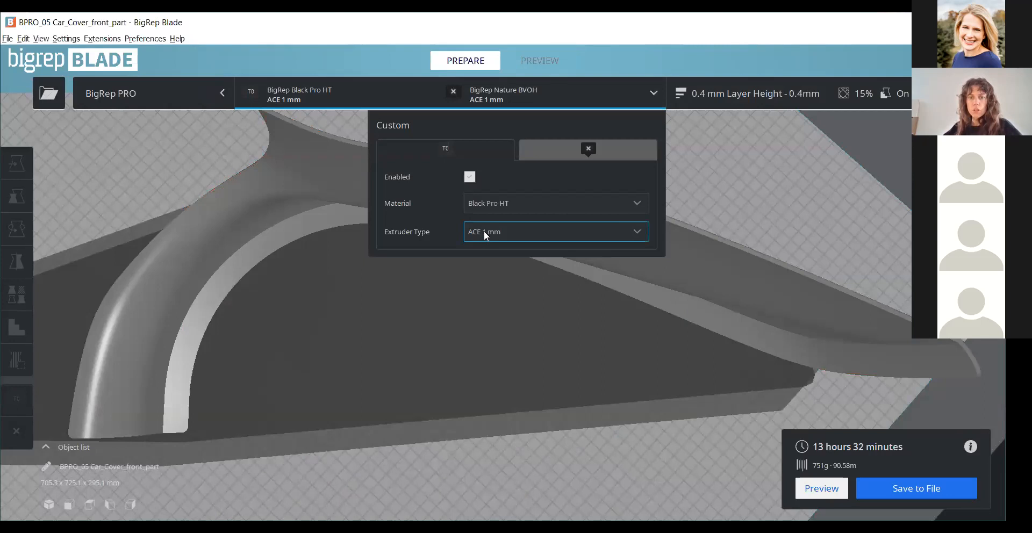
pyautogui.click(485, 235)
pyautogui.click(499, 241)
pyautogui.click(855, 195)
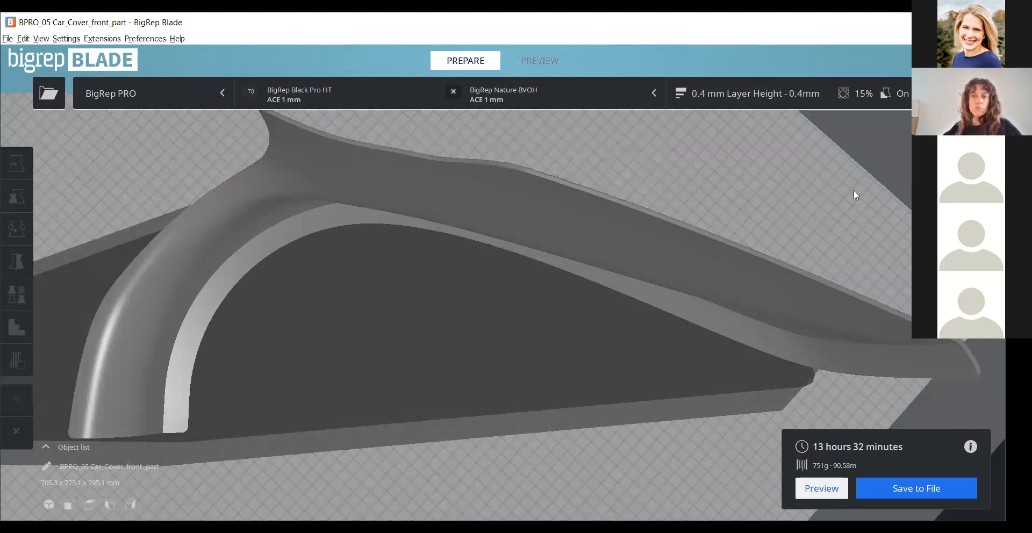
# - Switch the printer to the BigRep ONEv3 preset
pyautogui.scroll(-8, 708, 180)
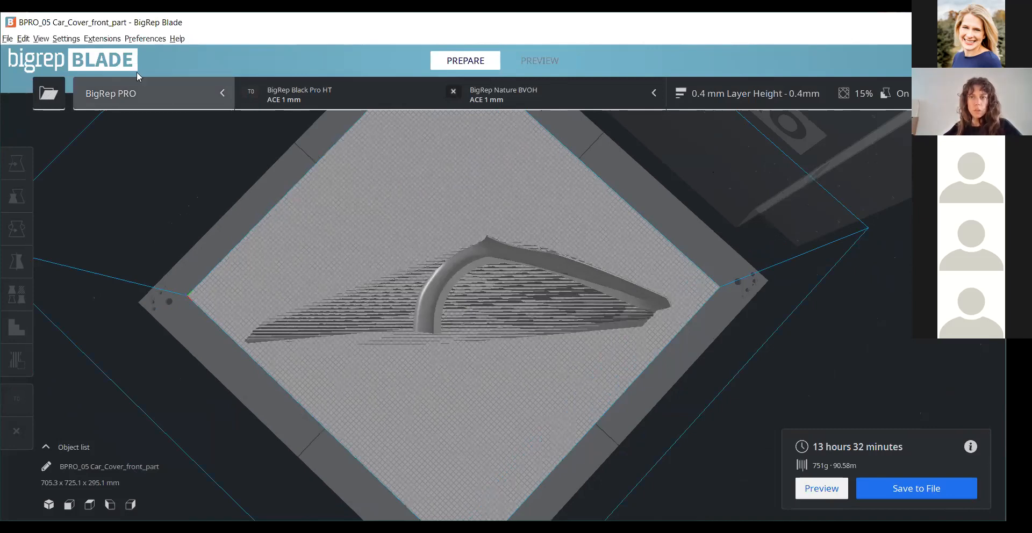
pyautogui.click(160, 96)
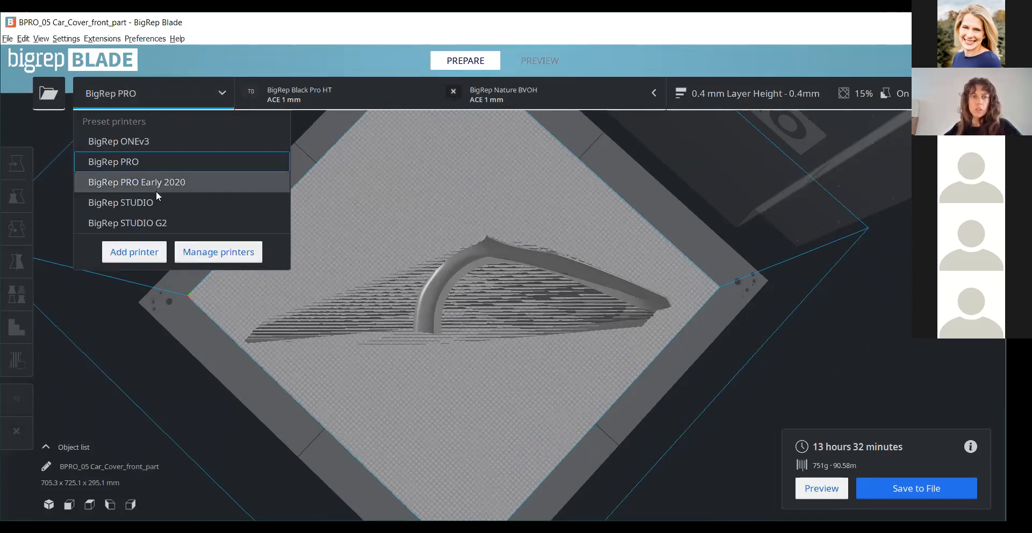
pyautogui.click(153, 147)
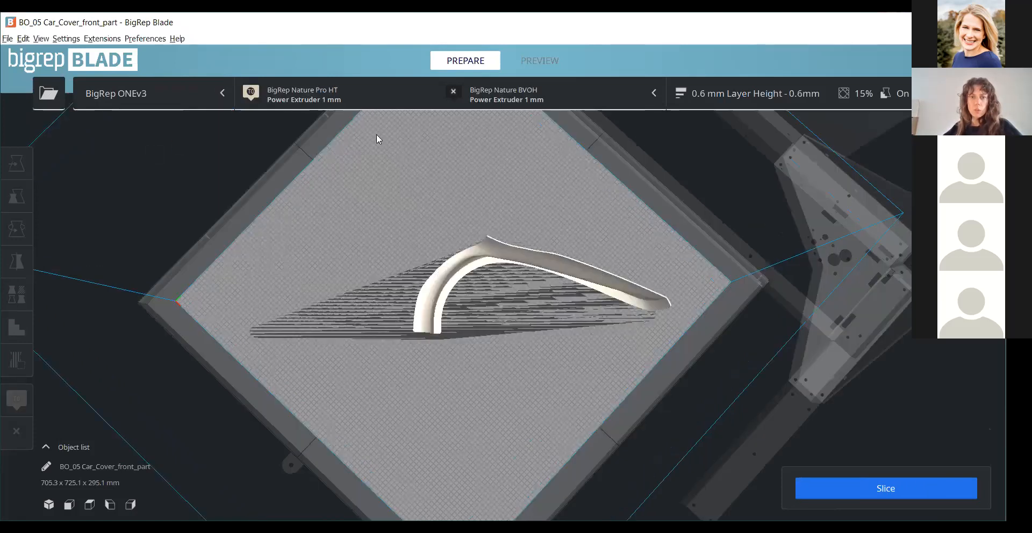
# - Set the T0 extruder type to Power Extruder 0.6 mm and discard the customized profile settings
pyautogui.click(376, 97)
pyautogui.click(520, 232)
pyautogui.click(519, 255)
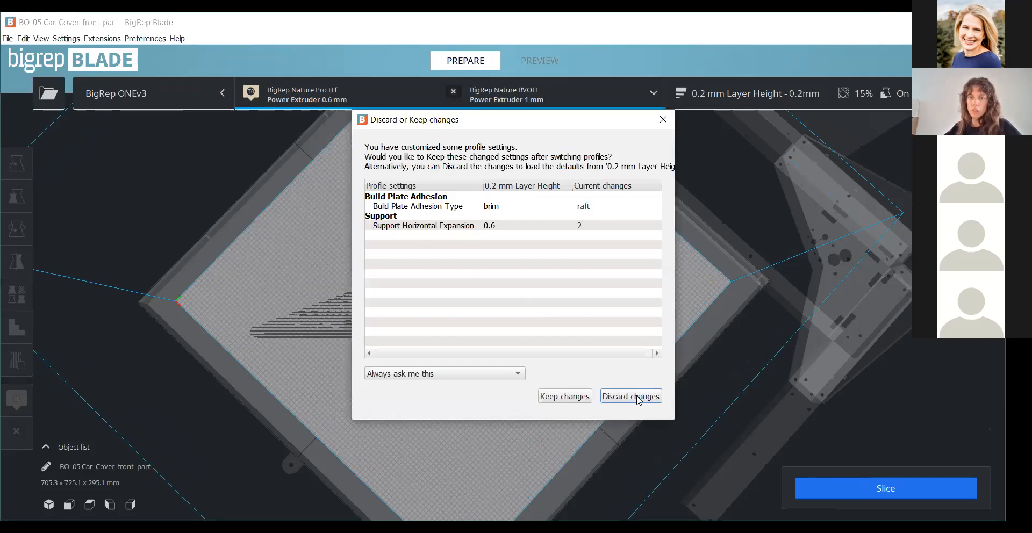
pyautogui.click(629, 400)
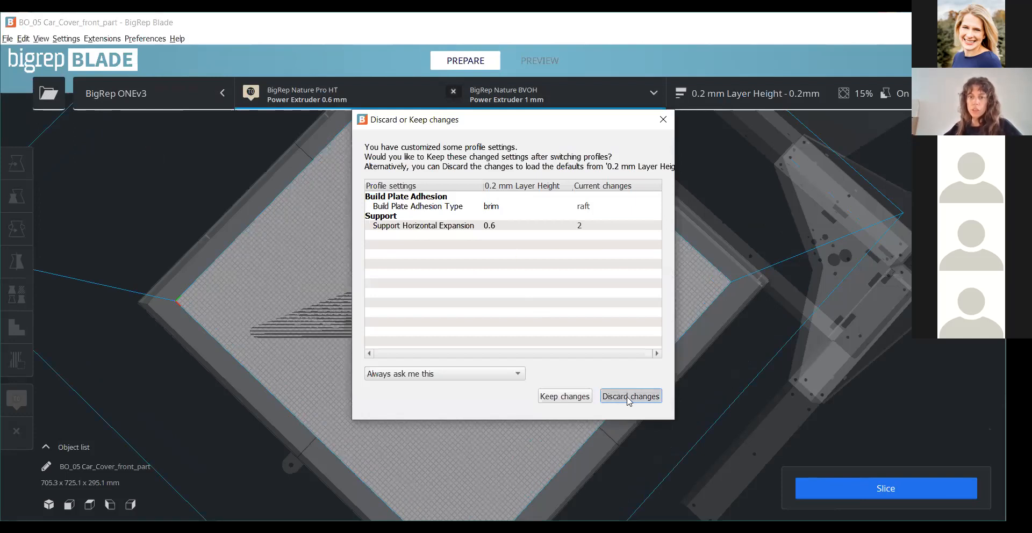
# - Review the layer height and line width values in the Quality settings of the 0.2 mm Layer Height profile
pyautogui.click(742, 96)
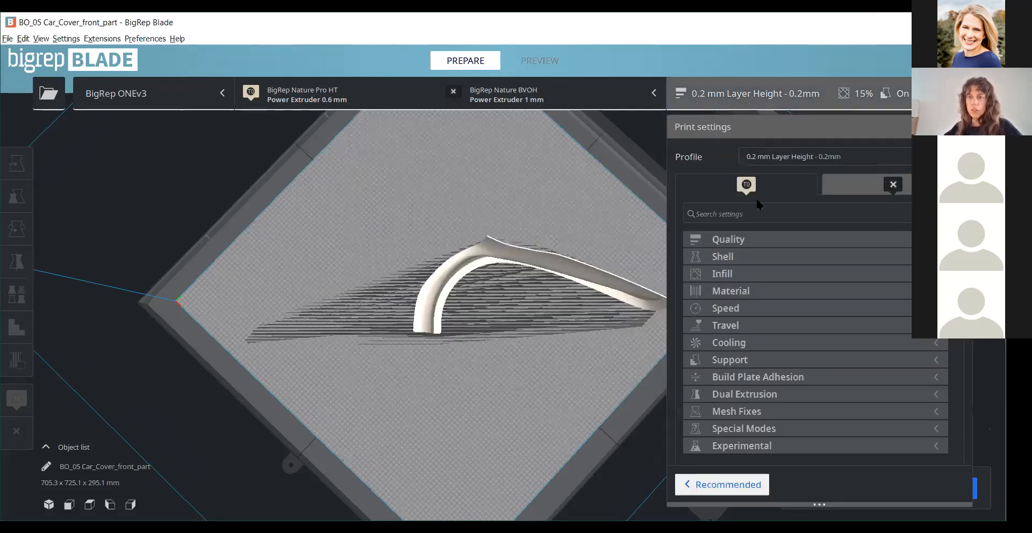
pyautogui.click(735, 240)
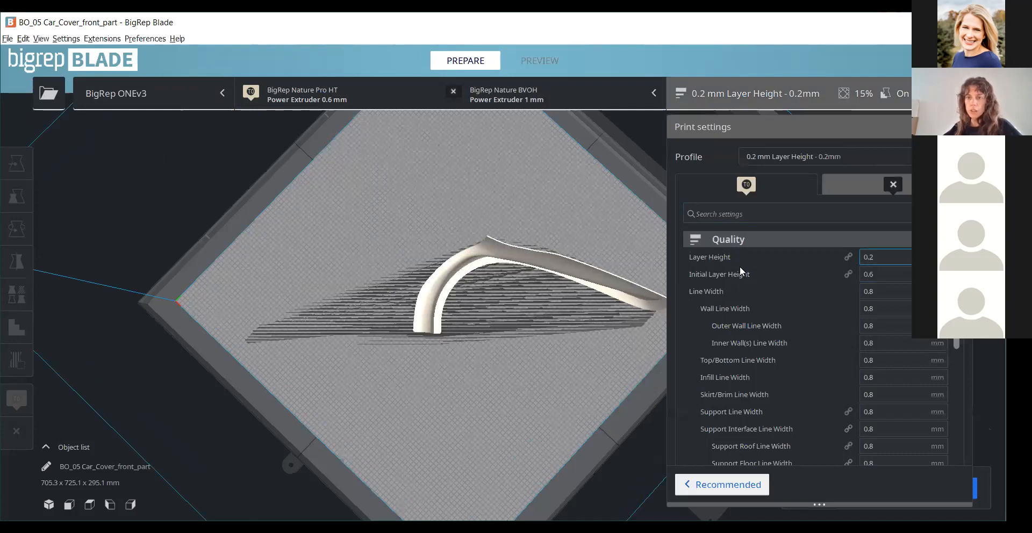
pyautogui.moveTo(892, 291)
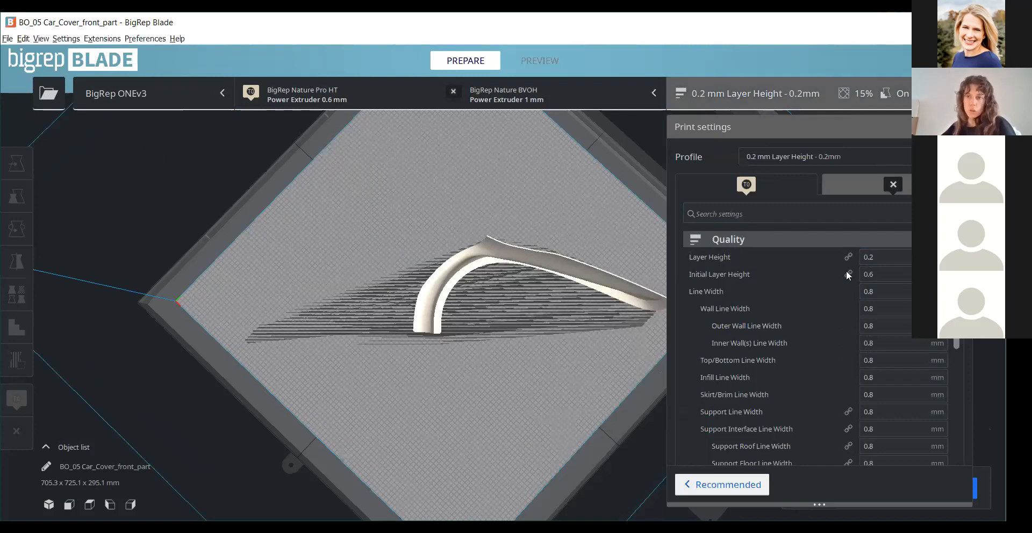
pyautogui.click(922, 239)
pyautogui.click(959, 127)
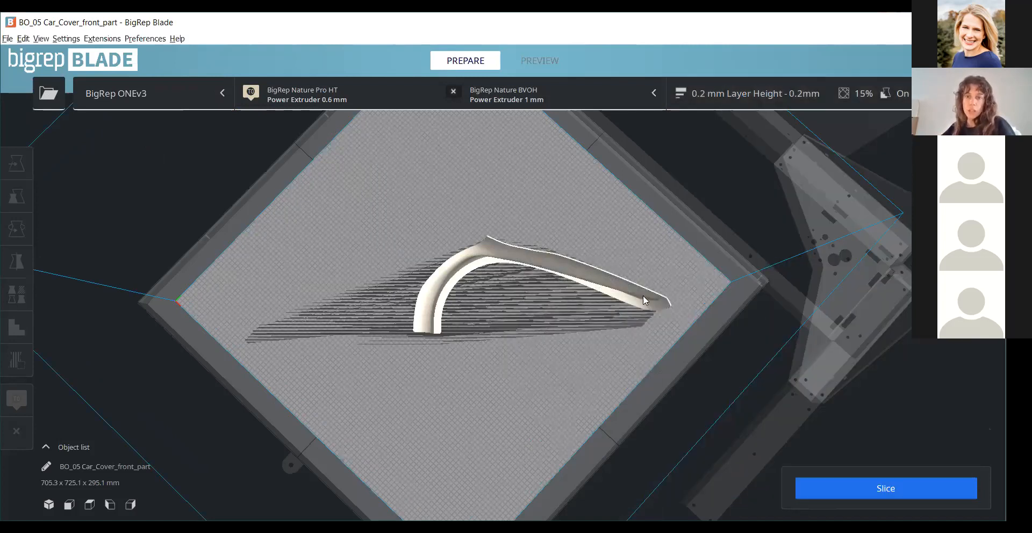
# - Slice the part for the BigRep ONEv3 and inspect the wall lines on its top edge in the layer preview
pyautogui.click(943, 487)
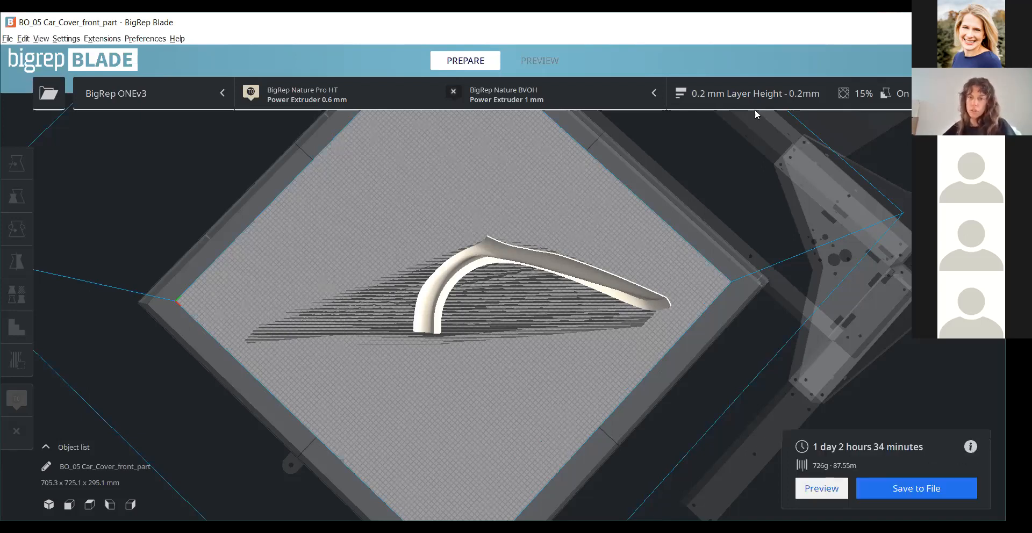
pyautogui.click(838, 495)
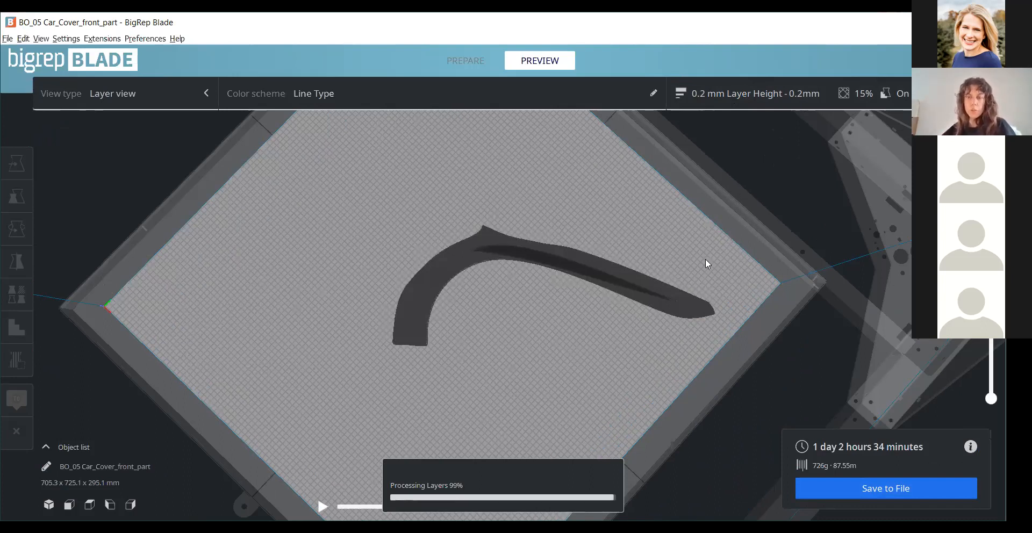
pyautogui.scroll(-4, 739, 380)
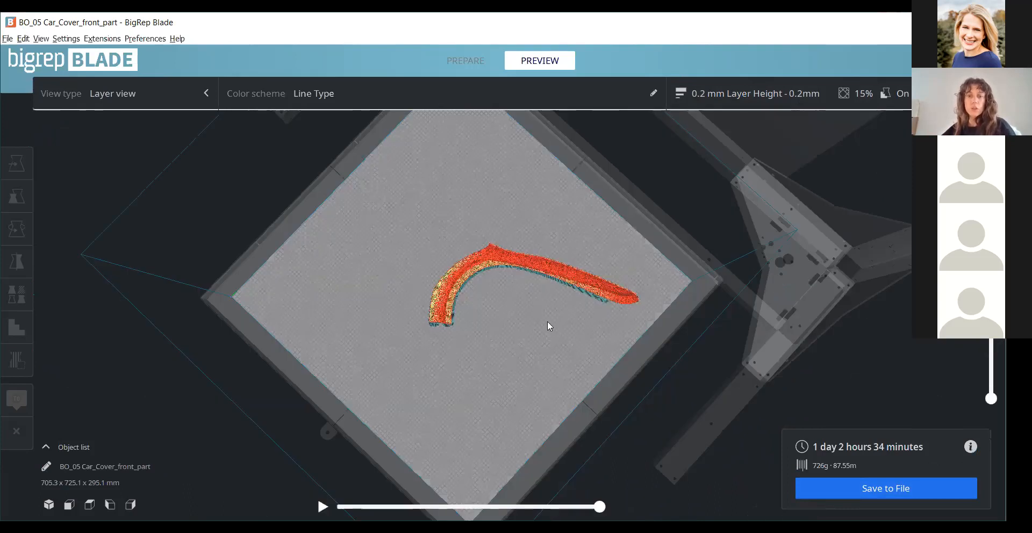
pyautogui.scroll(2, 531, 321)
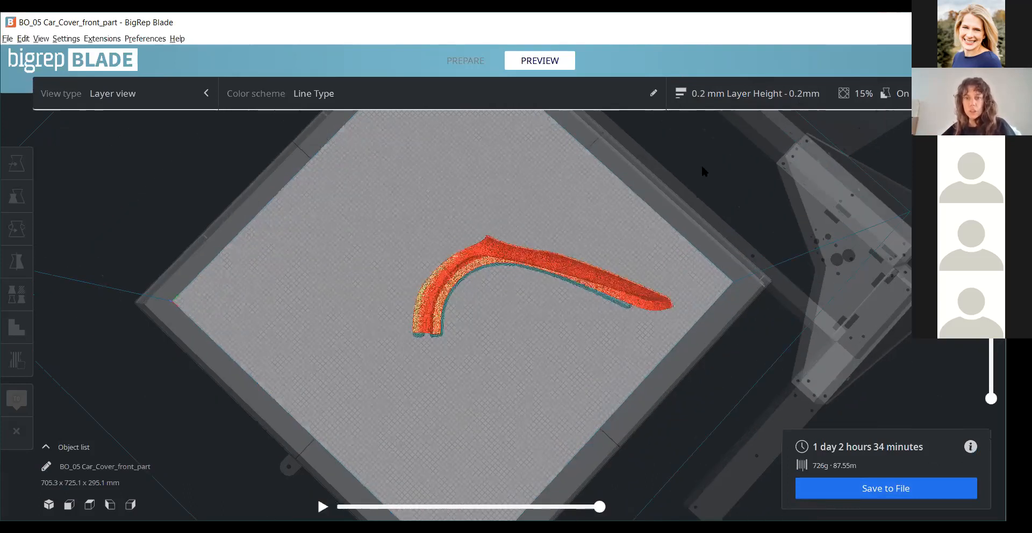
pyautogui.scroll(1, 541, 343)
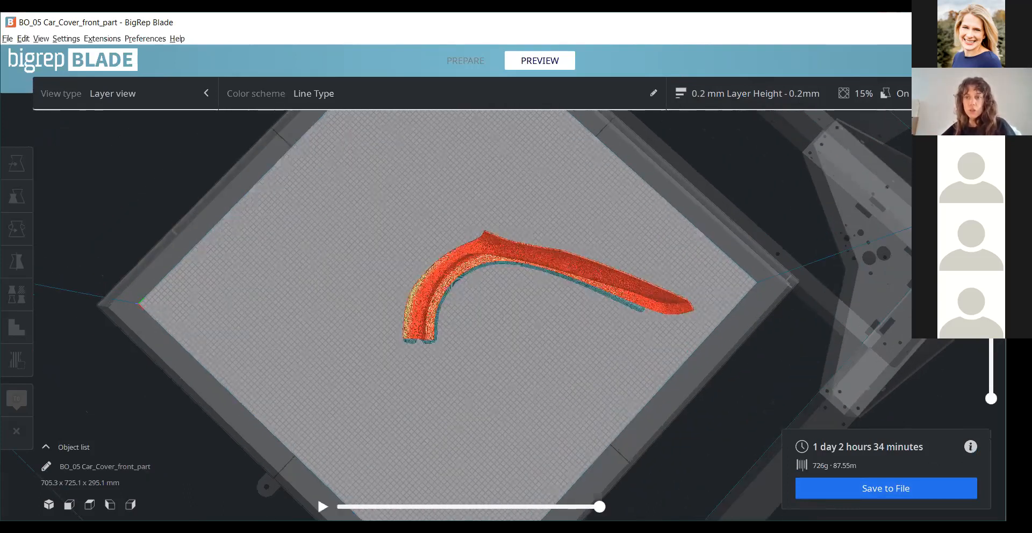
pyautogui.scroll(5, 508, 212)
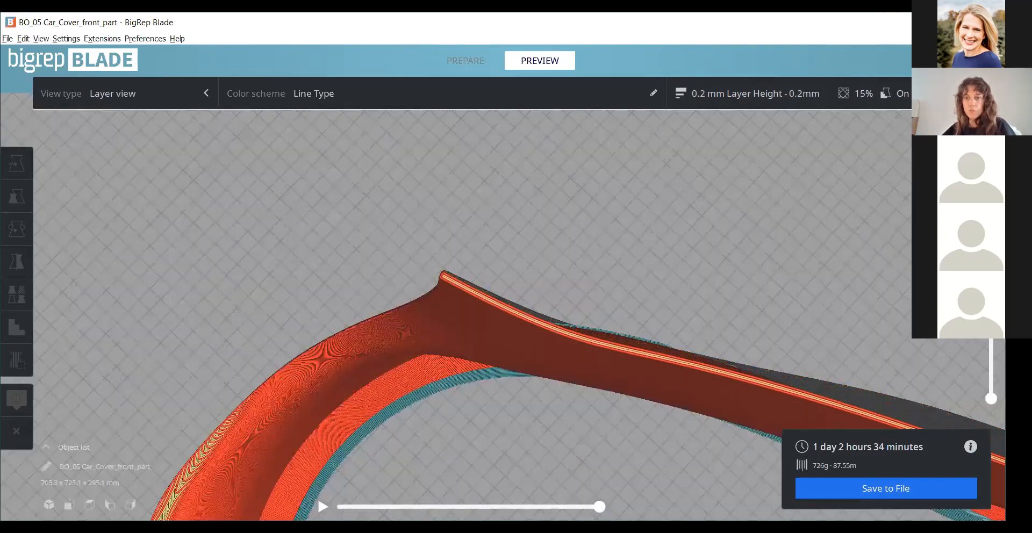
pyautogui.scroll(4, 591, 408)
pyautogui.moveTo(661, 289); pyautogui.dragTo(611, 299, button='right')
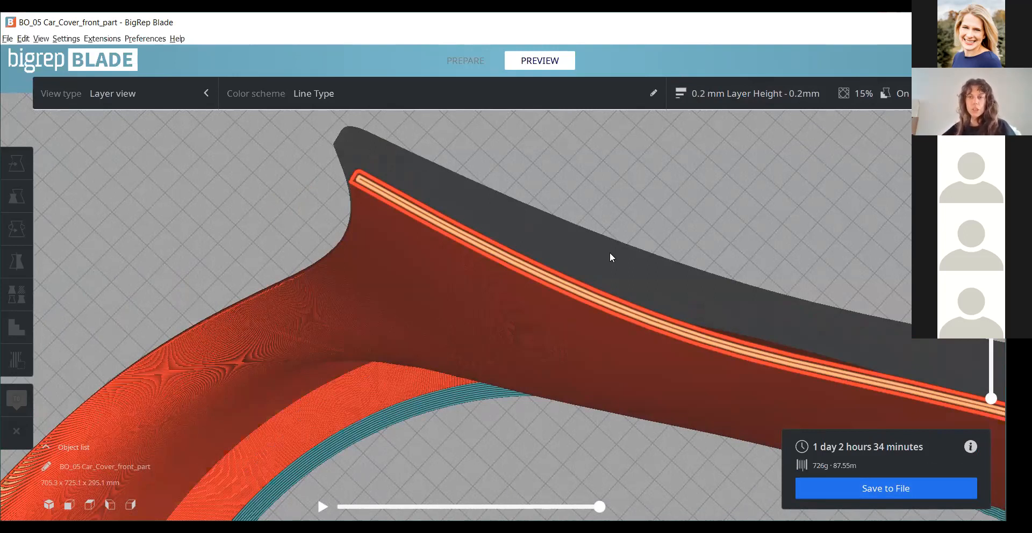
# - Examine the 0.2 mm layer preview from above, the side and below, including the surface quality and supports
pyautogui.scroll(-3, 726, 207)
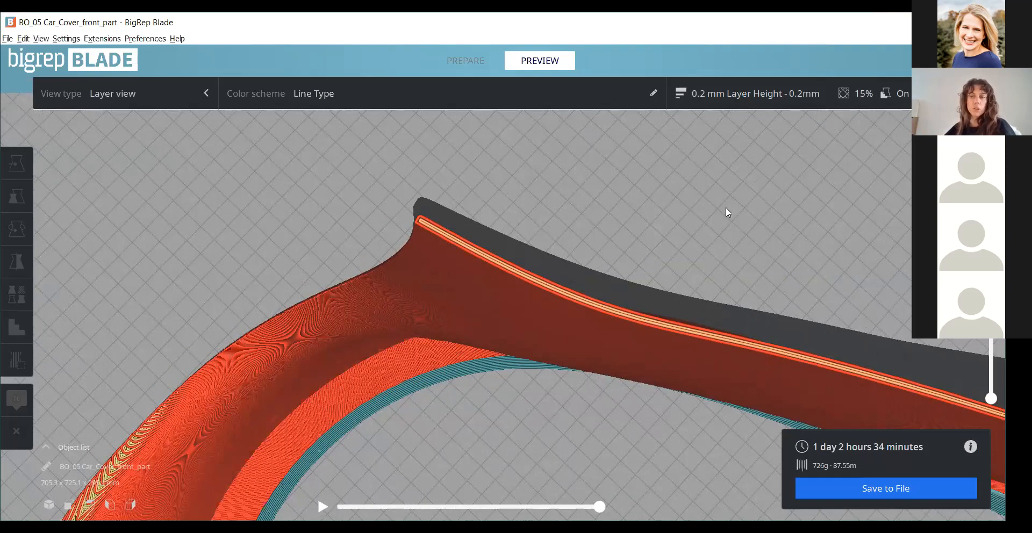
pyautogui.scroll(-2, 545, 240)
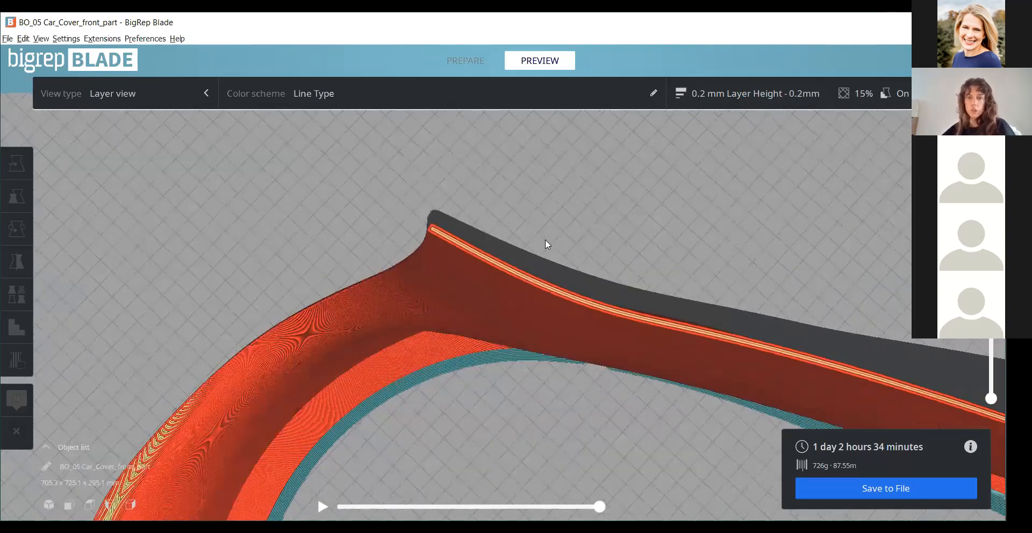
pyautogui.scroll(-3, 633, 246)
pyautogui.moveTo(661, 473); pyautogui.dragTo(916, 290, button='right')
pyautogui.scroll(-4, 784, 269)
pyautogui.moveTo(990, 142)
pyautogui.mouseDown()
pyautogui.moveTo(955, 385)
pyautogui.moveTo(990, 370)
pyautogui.moveTo(991, 142)
pyautogui.mouseUp()
pyautogui.scroll(5, 677, 323)
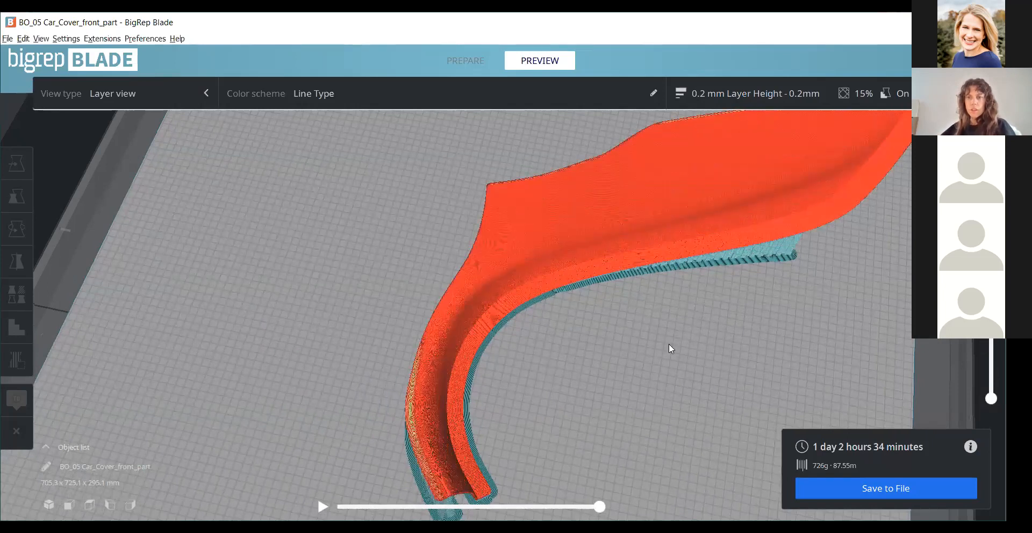
pyautogui.scroll(-2, 624, 266)
pyautogui.moveTo(623, 265); pyautogui.dragTo(625, 275, button='right')
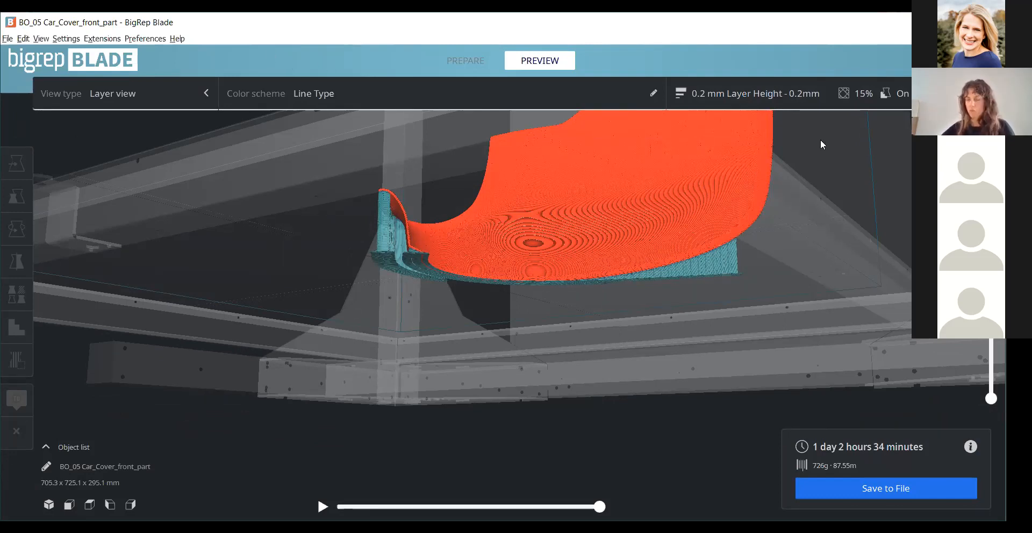
# - Return to the prepare stage and delete the car cover front part from the build plate
pyautogui.moveTo(671, 234); pyautogui.dragTo(651, 108, button='right')
pyautogui.scroll(-1, 651, 109)
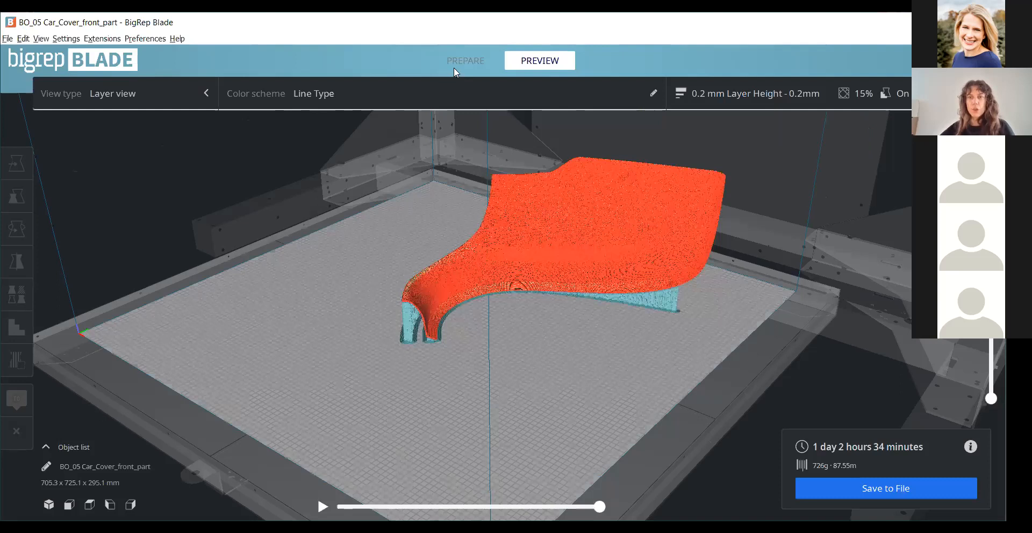
pyautogui.moveTo(453, 67); pyautogui.dragTo(657, 212, button='right')
pyautogui.scroll(1, 656, 211)
pyautogui.press('Delete')
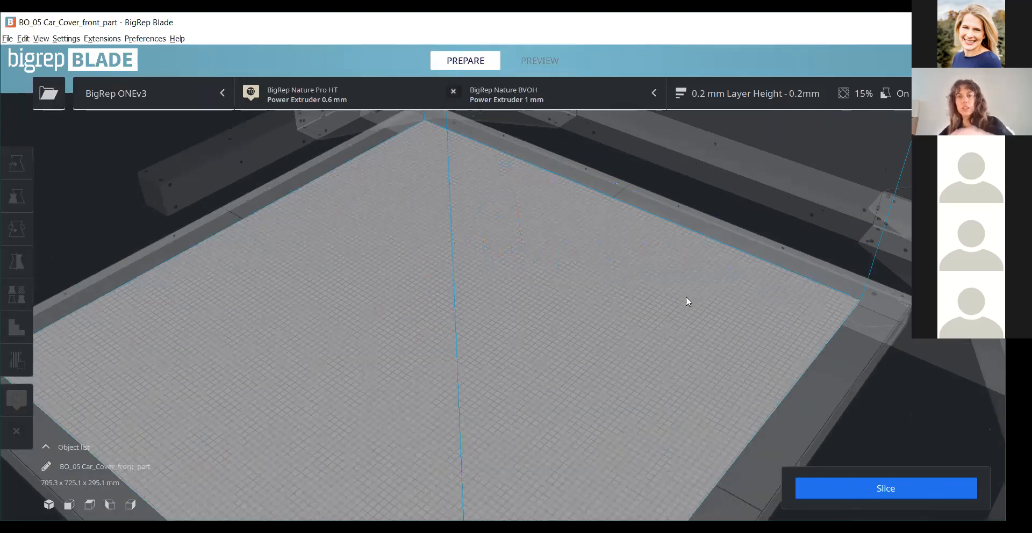
# - Load the Sample Mechanical part and switch the printer to BigRep STUDIO G2
pyautogui.scroll(-1, 690, 314)
pyautogui.scroll(-2, 690, 314)
pyautogui.moveTo(282, 109); pyautogui.dragTo(730, 69, button='right')
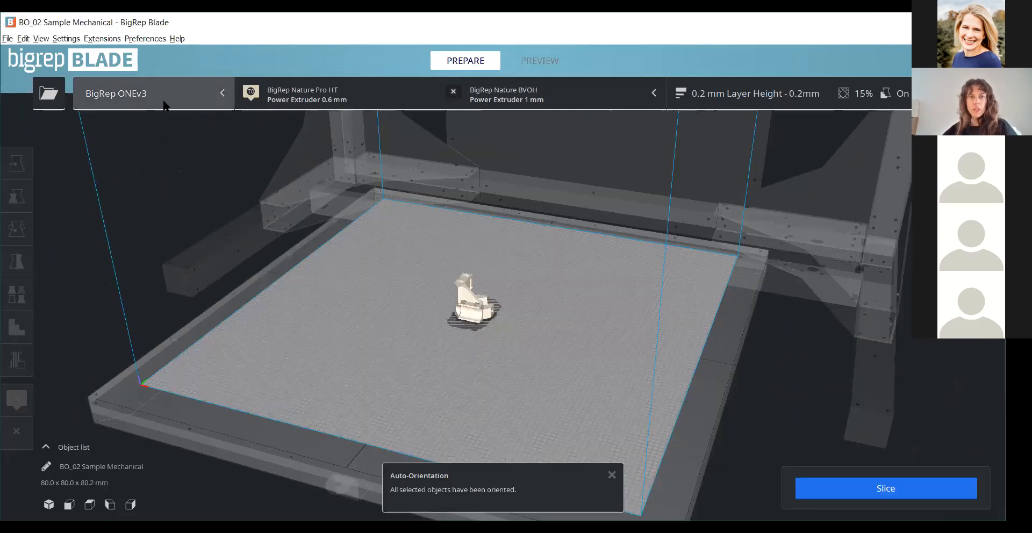
pyautogui.click(166, 101)
pyautogui.click(159, 223)
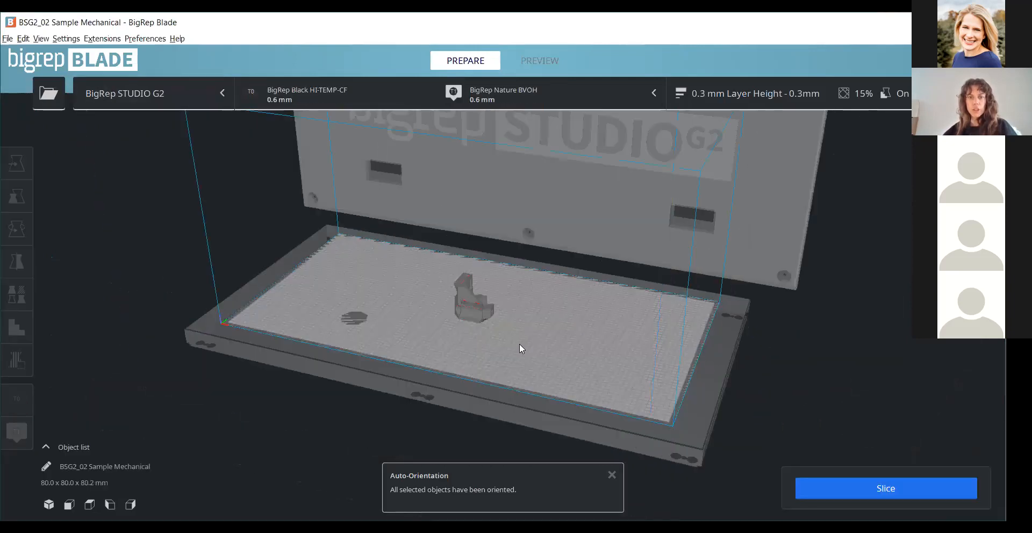
# - Examine the Sample Mechanical part's shape and overhangs on the STUDIO G2 build plate from several sides
pyautogui.scroll(4, 521, 345)
pyautogui.moveTo(588, 315); pyautogui.dragTo(612, 202, button='middle')
pyautogui.scroll(1, 529, 283)
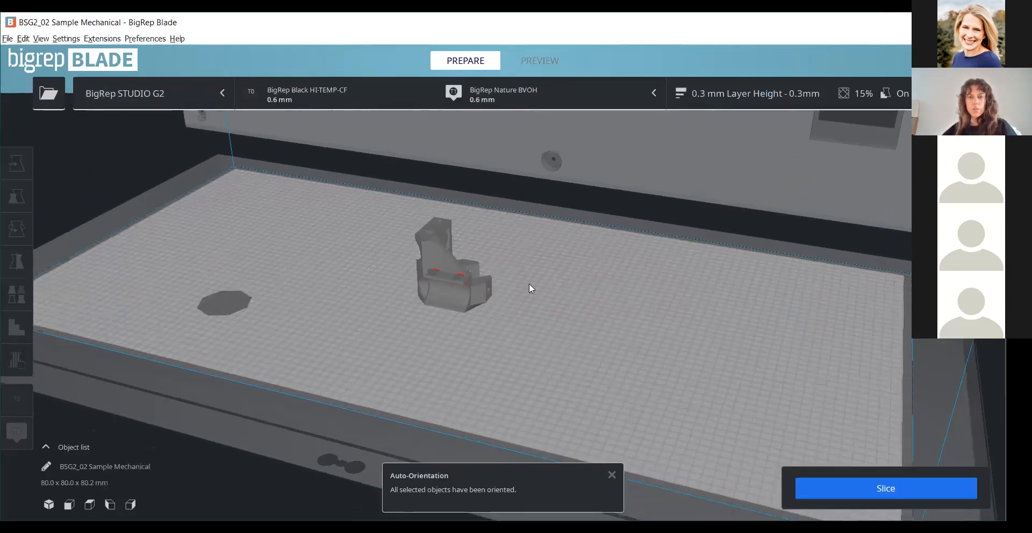
pyautogui.scroll(2, 637, 272)
pyautogui.scroll(2, 664, 270)
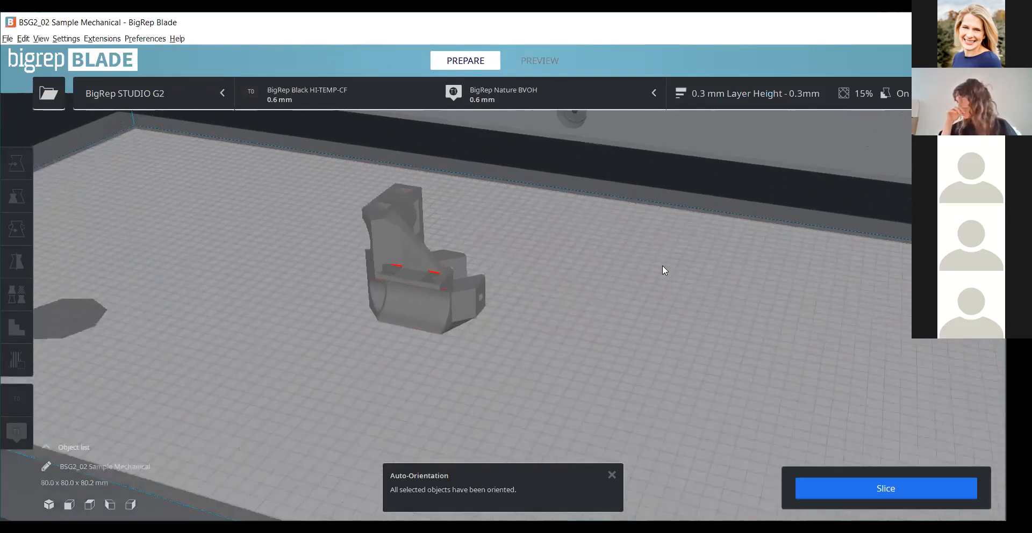
pyautogui.press('Left')
pyautogui.press('Left')
pyautogui.press('Left')
pyautogui.press('Left')
pyautogui.press('Left')
pyautogui.press('Left')
pyautogui.press('Left')
pyautogui.press('Left')
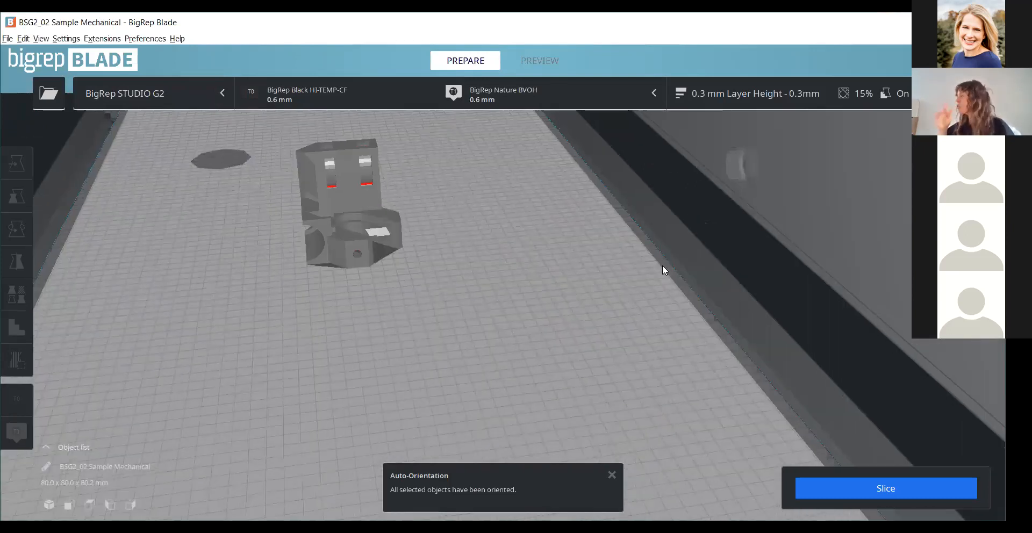
pyautogui.press('Right')
pyautogui.press('Right')
pyautogui.press('Right')
pyautogui.press('Right')
pyautogui.press('Right')
pyautogui.press('Right')
pyautogui.press('Right')
pyautogui.press('Right')
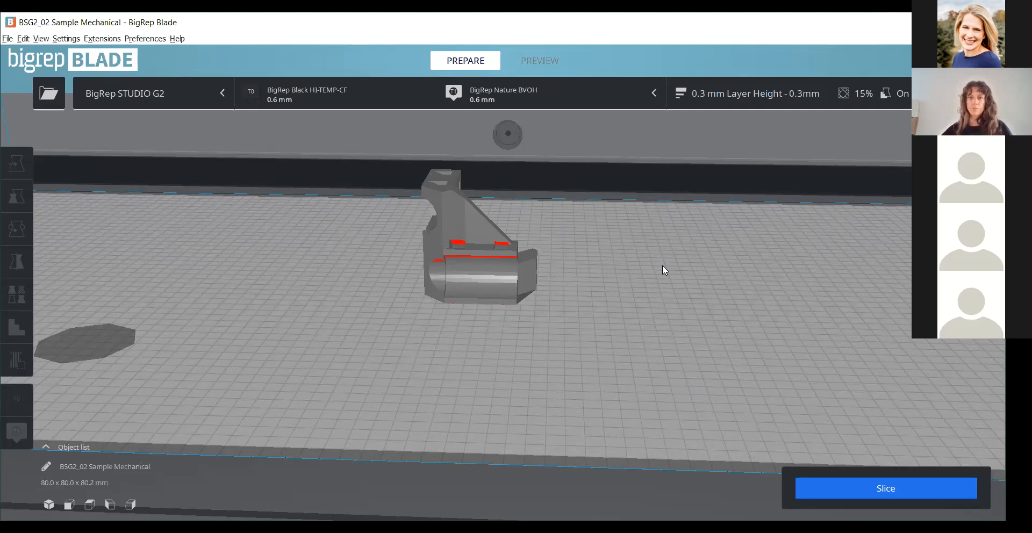
pyautogui.scroll(-10, 558, 296)
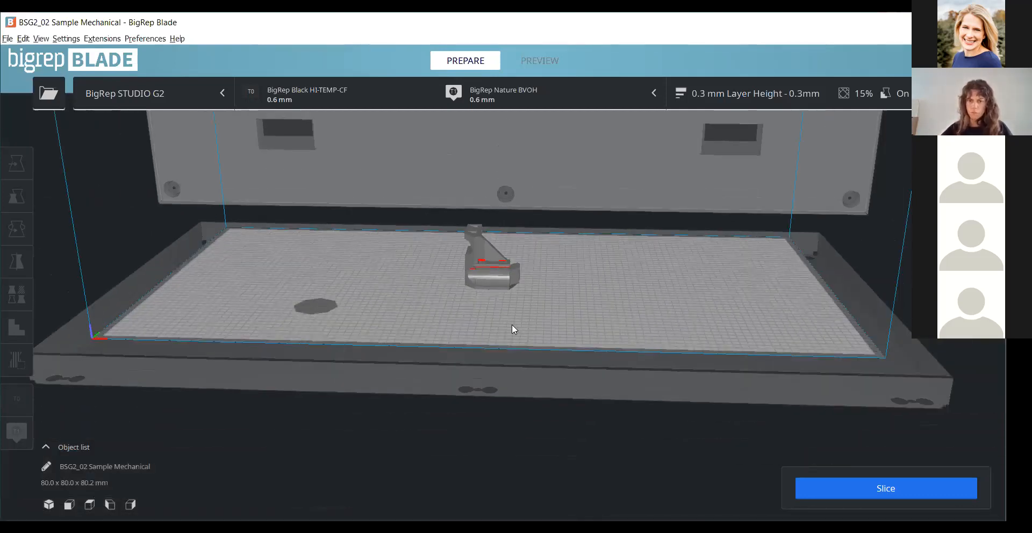
pyautogui.scroll(3, 505, 330)
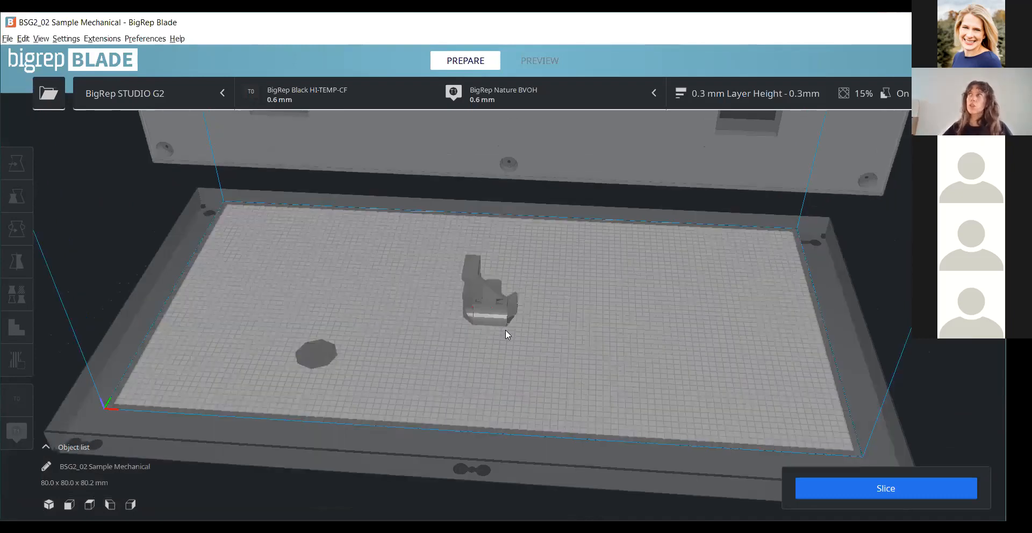
pyautogui.scroll(3, 505, 329)
# - Select the mechanical part and review the T1 extruder's material and hotend configuration
pyautogui.click(505, 330)
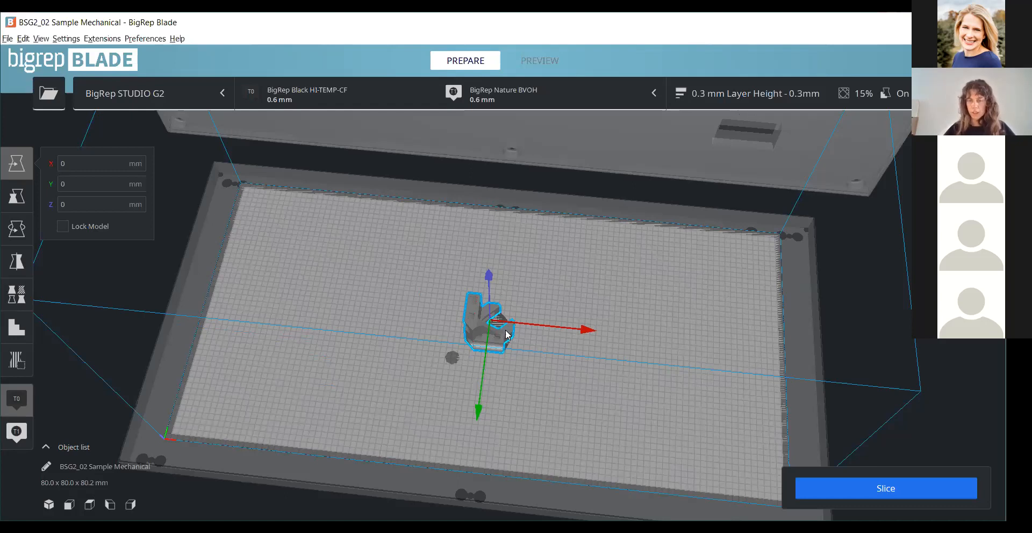
pyautogui.click(546, 101)
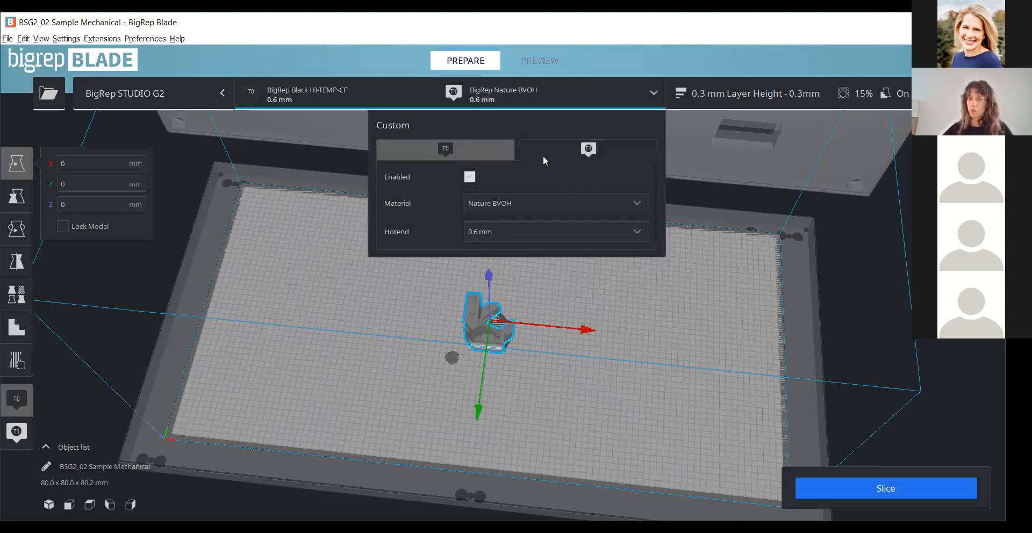
pyautogui.click(222, 282)
pyautogui.click(653, 201)
# - Look through the T1 print settings of the 0.3 mm Layer Height profile, including the Support category
pyautogui.scroll(-1, 537, 331)
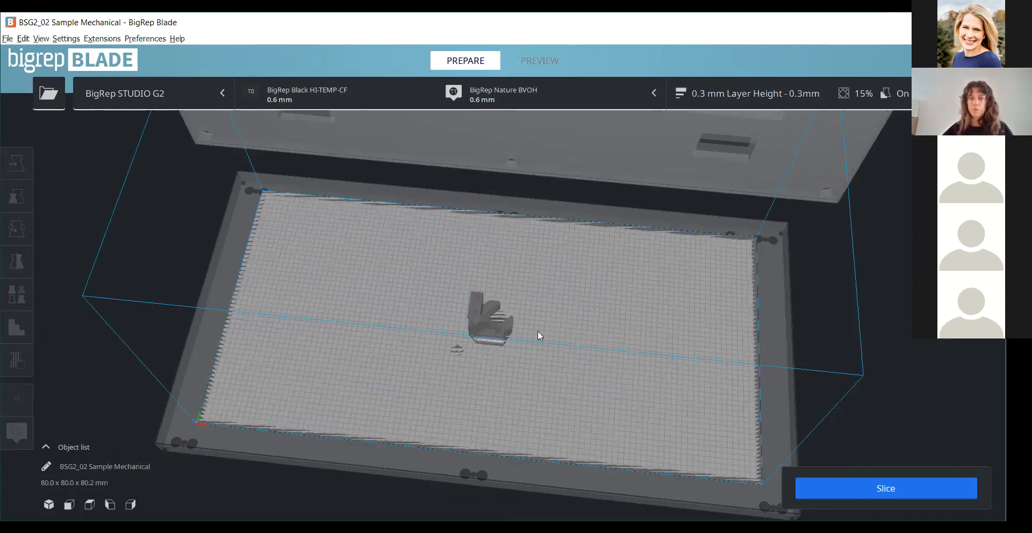
pyautogui.scroll(-1, 537, 331)
pyautogui.moveTo(822, 189); pyautogui.dragTo(761, 122, button='right')
pyautogui.click(768, 98)
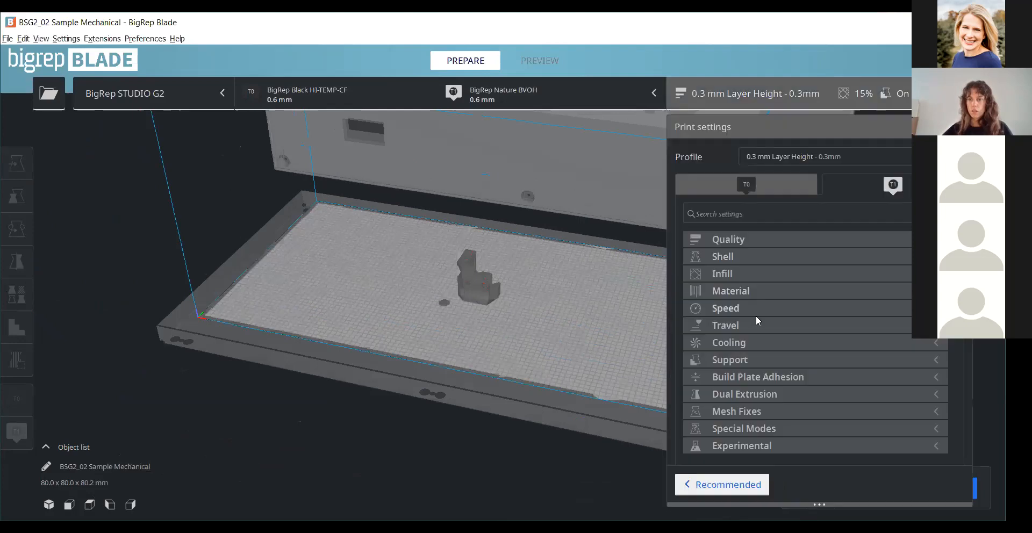
pyautogui.click(823, 338)
pyautogui.click(908, 394)
pyautogui.click(908, 410)
pyautogui.click(937, 359)
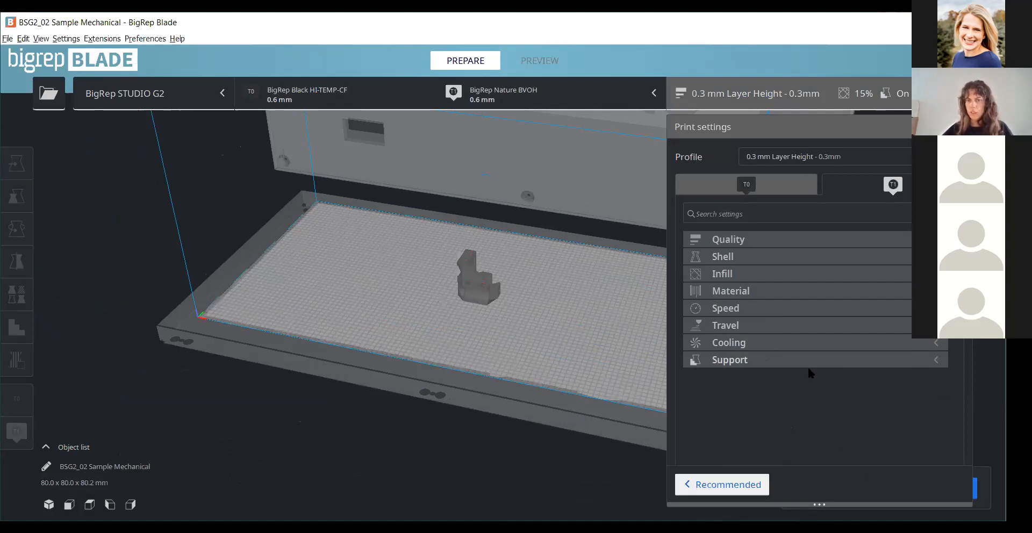
# - Recheck the T1 material and hotend, view the whole STUDIO G2 build volume and close the print settings
pyautogui.click(586, 96)
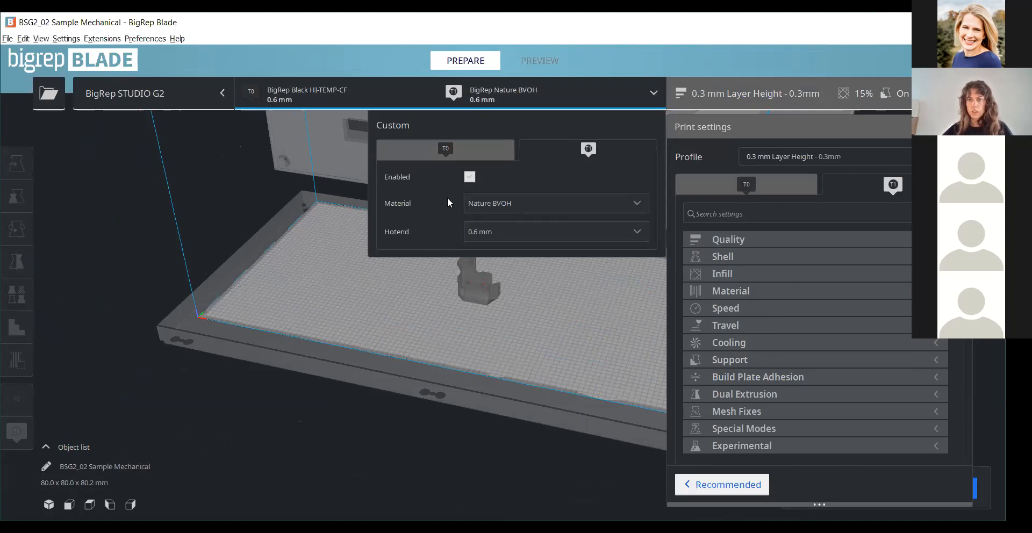
pyautogui.click(563, 301)
pyautogui.scroll(-5, 431, 212)
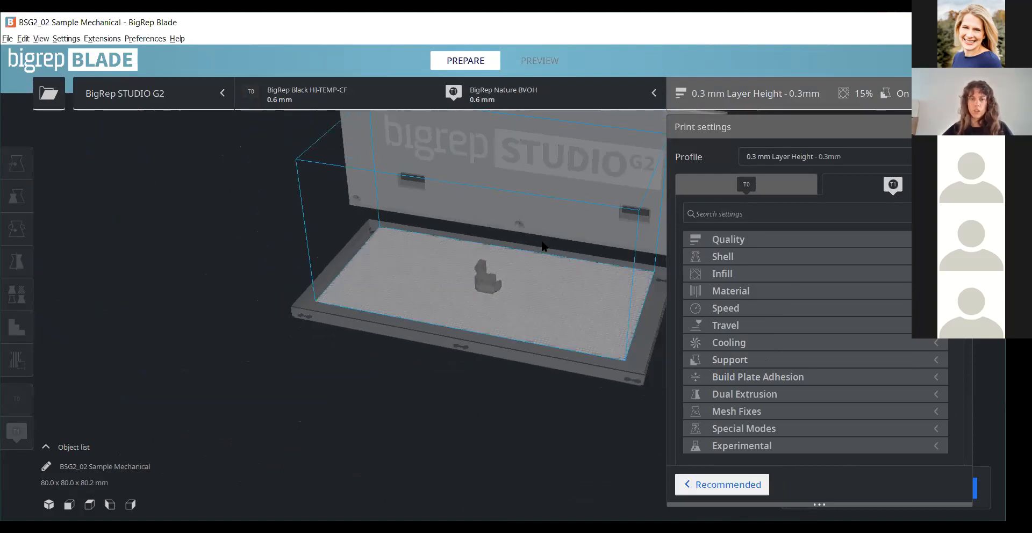
pyautogui.scroll(5, 431, 202)
pyautogui.moveTo(449, 194); pyautogui.dragTo(451, 181, button='right')
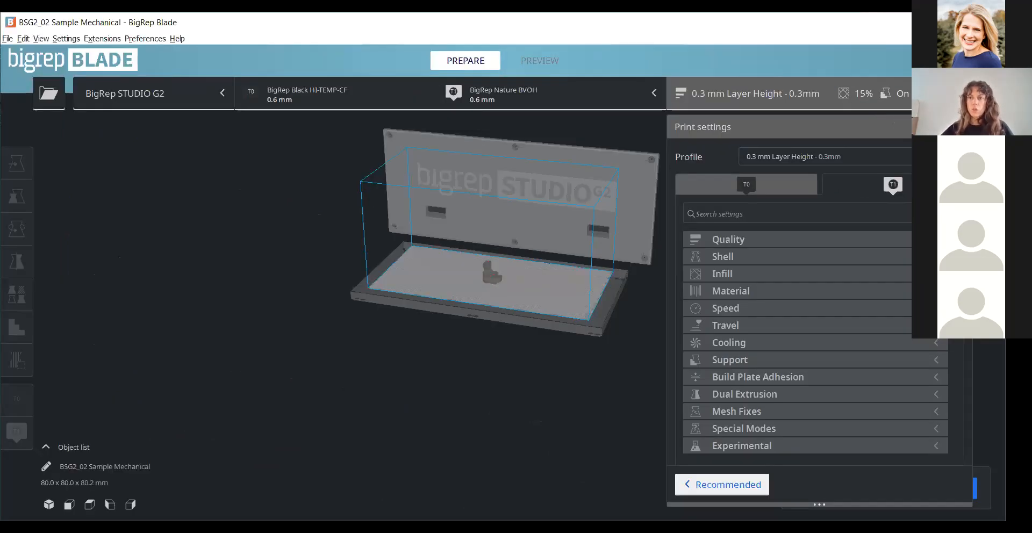
pyautogui.click(851, 108)
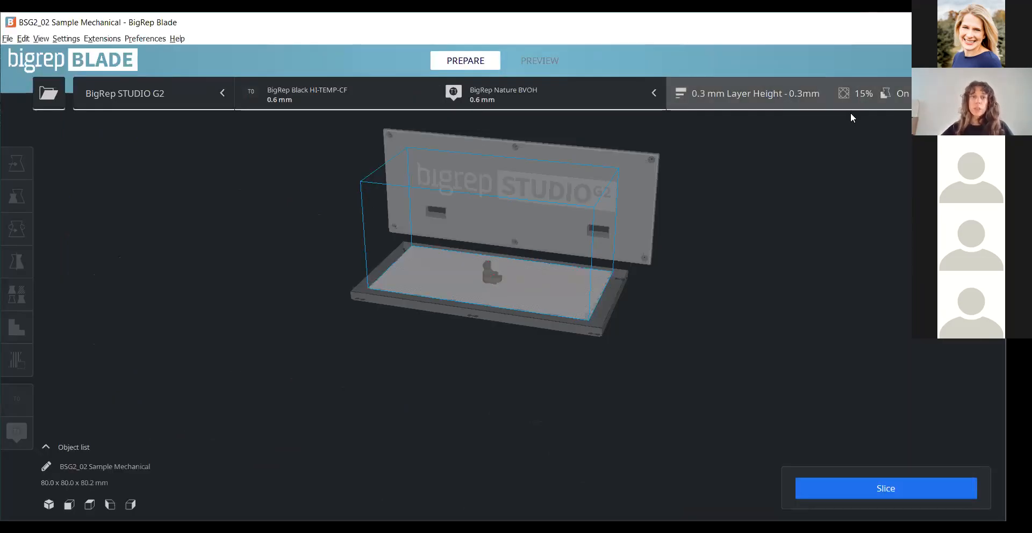
# - Select the mechanical part and populate the build plate completely with copies of it using Batch Printing
pyautogui.click(106, 40)
pyautogui.scroll(5, 492, 275)
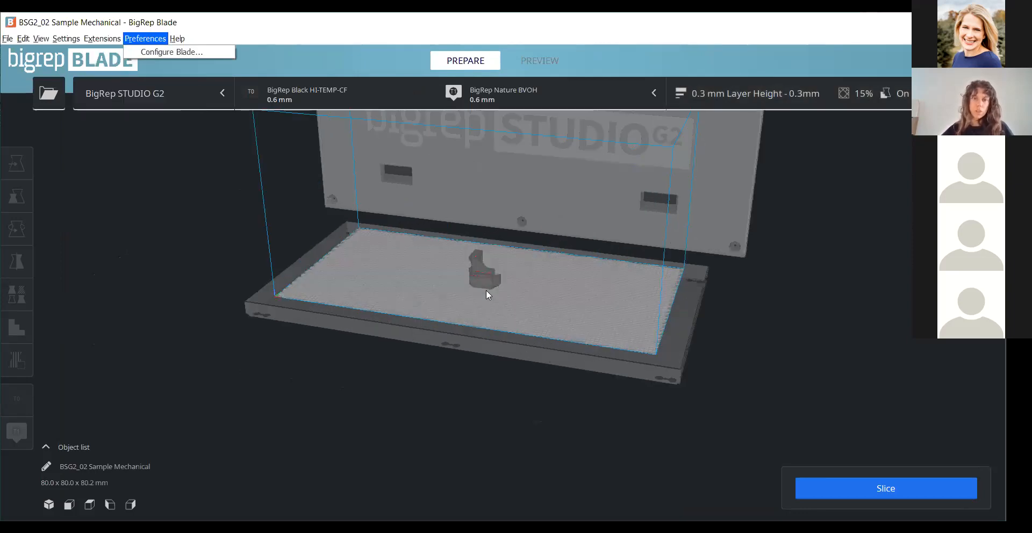
pyautogui.scroll(5, 457, 272)
pyautogui.click(444, 272)
pyautogui.moveTo(640, 250); pyautogui.dragTo(485, 262, button='right')
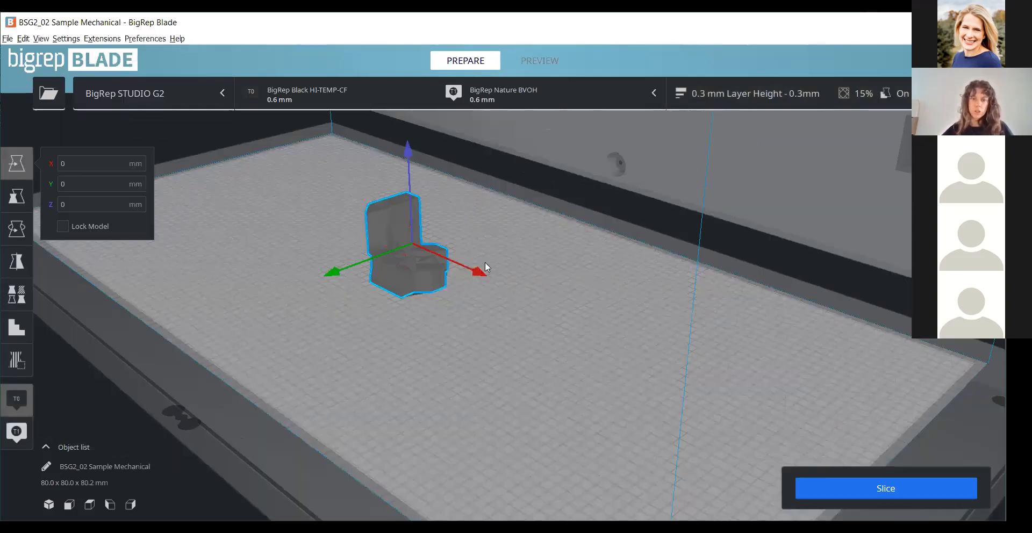
pyautogui.moveTo(712, 250); pyautogui.dragTo(615, 249, button='right')
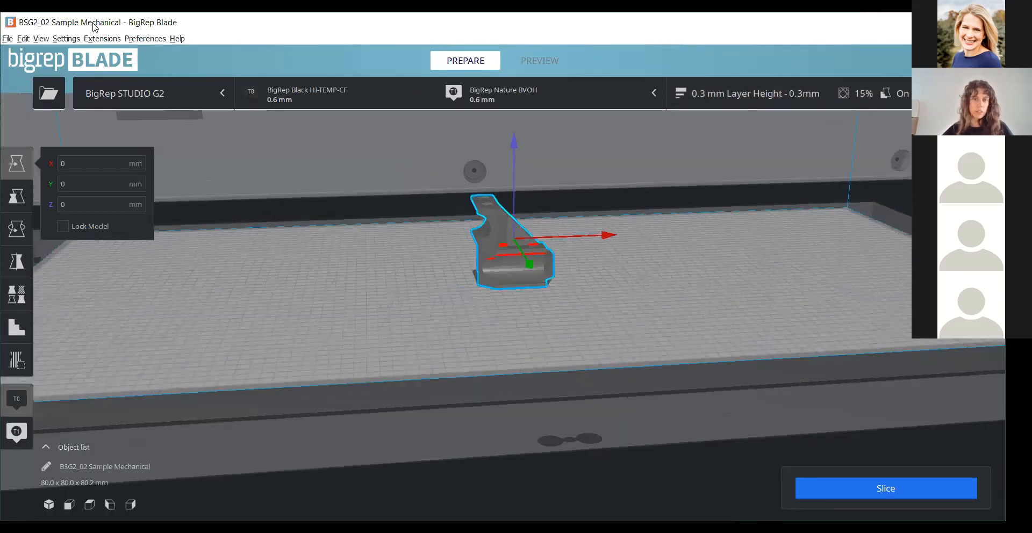
pyautogui.click(101, 39)
pyautogui.moveTo(114, 54)
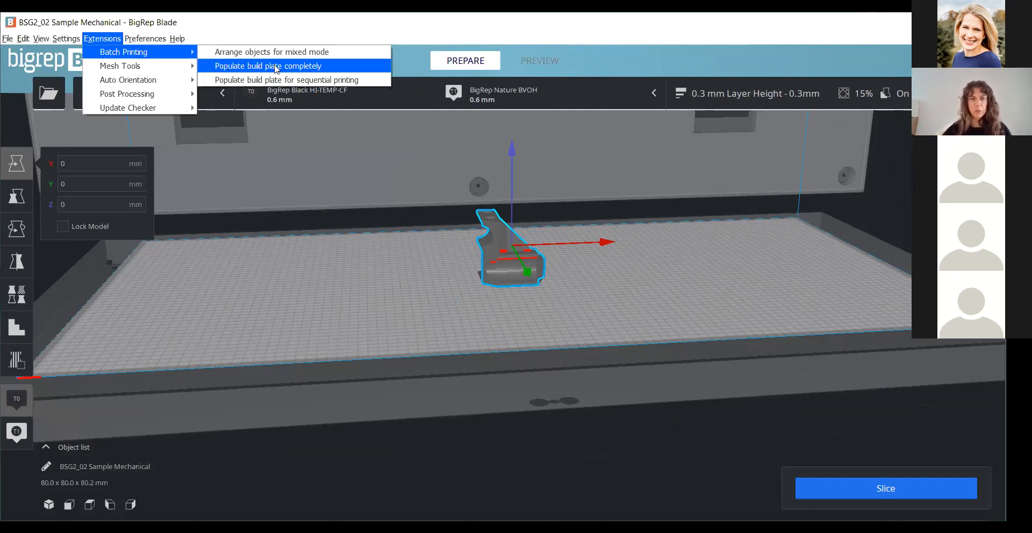
pyautogui.click(271, 66)
# - Examine the spacing and arrangement of the copies on the completely populated build plate from above and at an angle
pyautogui.scroll(-5, 739, 327)
pyautogui.moveTo(739, 327); pyautogui.dragTo(759, 359, button='right')
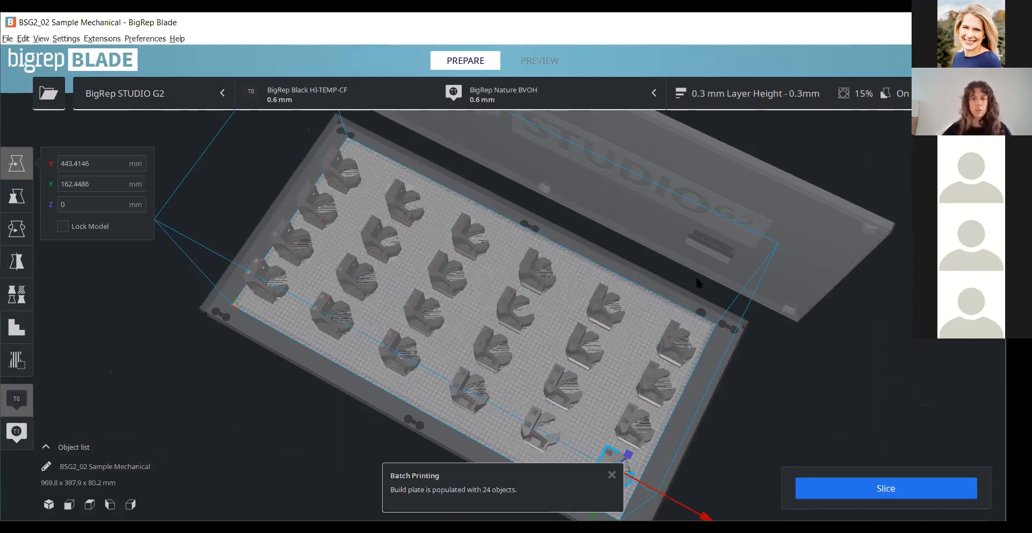
pyautogui.scroll(-3, 577, 368)
pyautogui.moveTo(577, 369); pyautogui.dragTo(596, 382, button='right')
pyautogui.moveTo(493, 301); pyautogui.dragTo(337, 283, button='right')
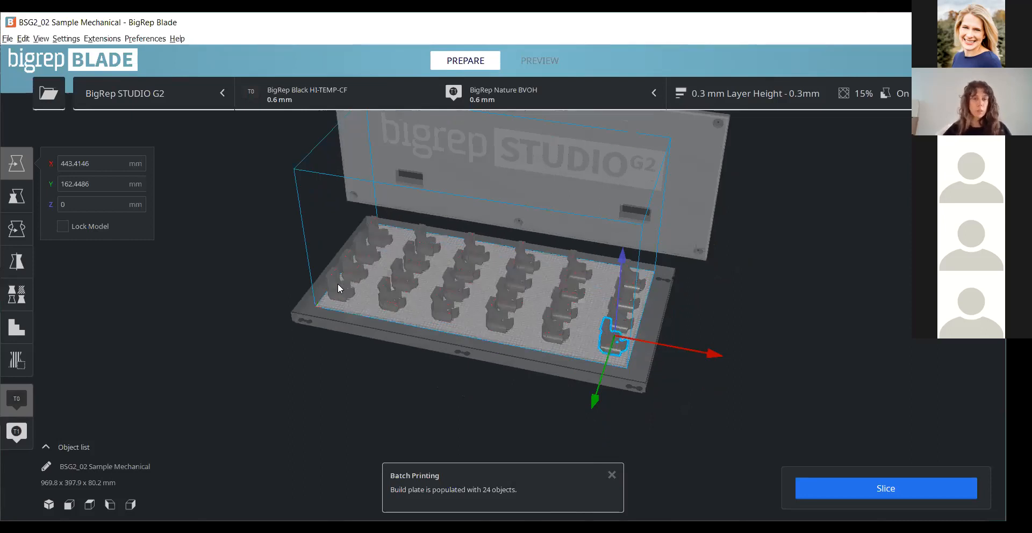
pyautogui.scroll(3, 450, 309)
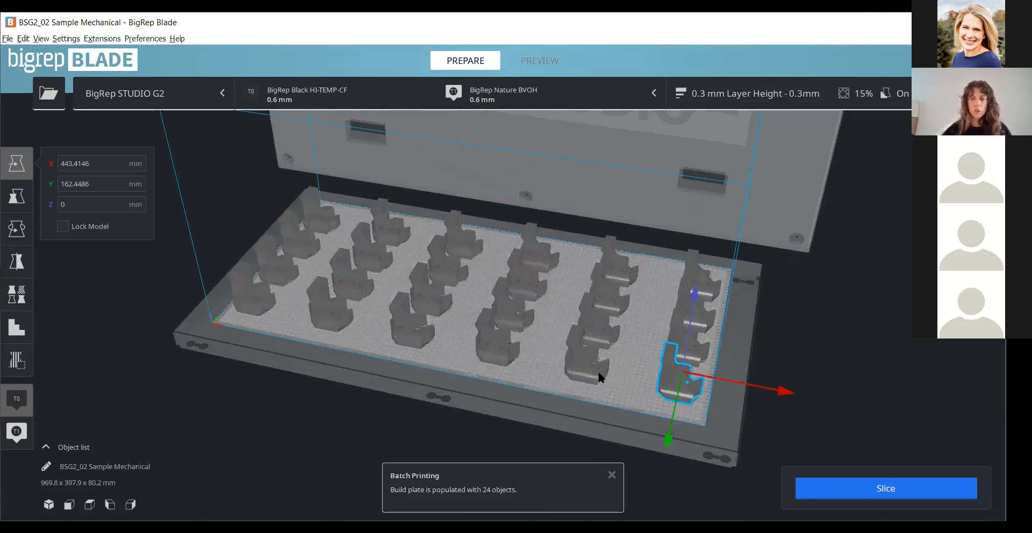
pyautogui.click(679, 391)
pyautogui.moveTo(607, 344); pyautogui.dragTo(707, 324, button='right')
pyautogui.scroll(1, 524, 367)
pyautogui.moveTo(523, 365); pyautogui.dragTo(437, 466, button='right')
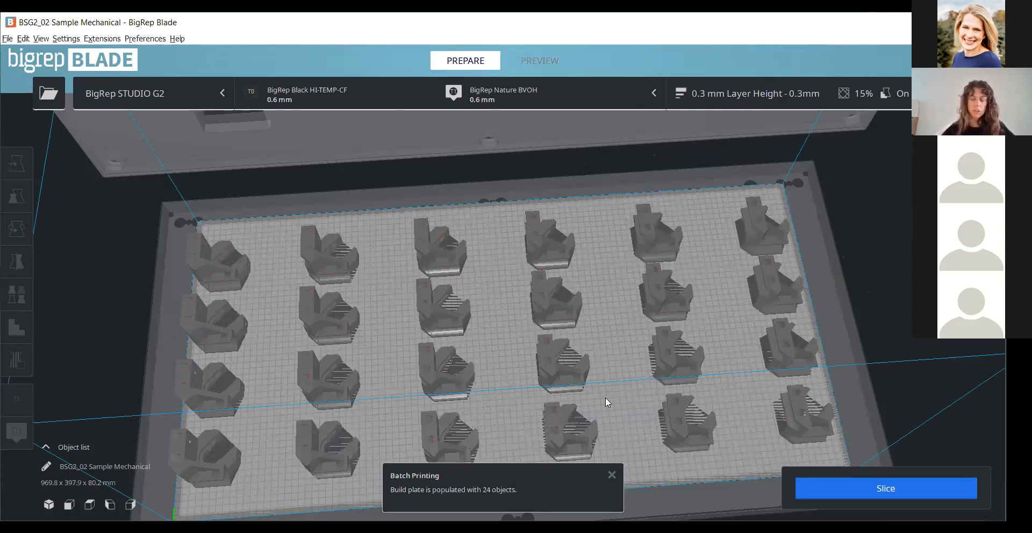
pyautogui.scroll(-5, 807, 243)
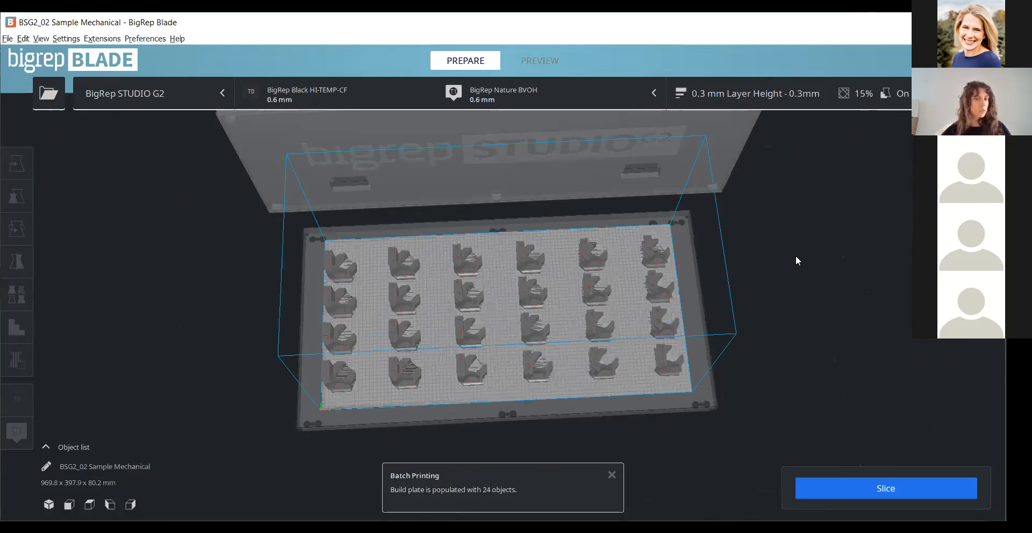
pyautogui.moveTo(795, 256); pyautogui.dragTo(718, 254, button='right')
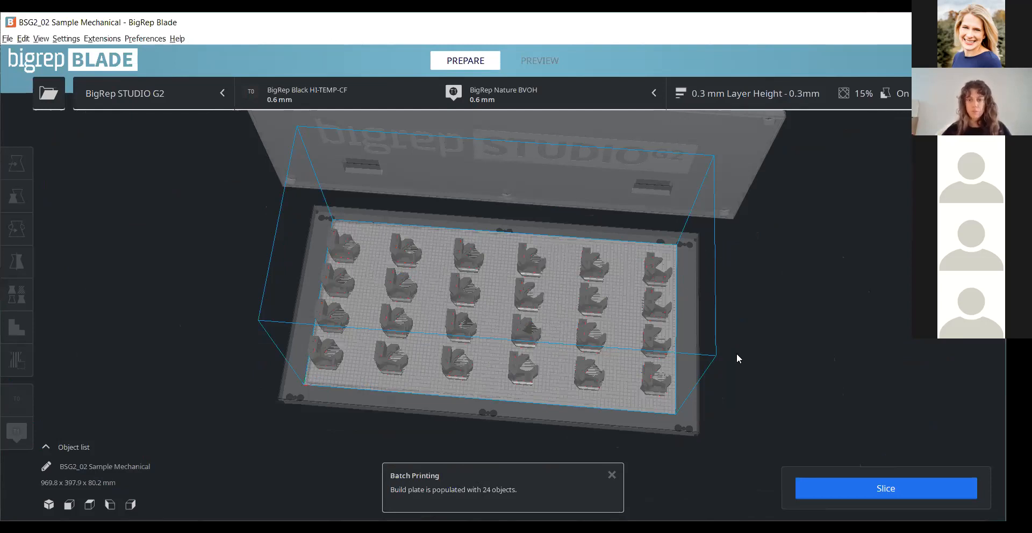
pyautogui.moveTo(721, 337); pyautogui.dragTo(631, 447, button='right')
pyautogui.scroll(-1, 579, 324)
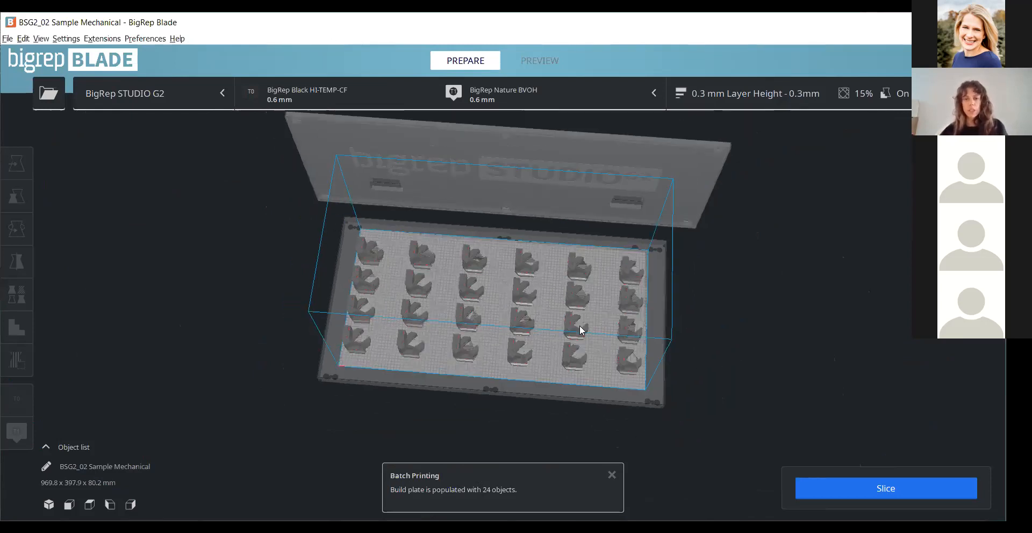
pyautogui.moveTo(579, 324); pyautogui.dragTo(713, 337, button='right')
pyautogui.scroll(1, 651, 344)
# - Populate the build plate for sequential printing with the selected mechanical part using Batch Printing, and view the arrangement
pyautogui.click(630, 336)
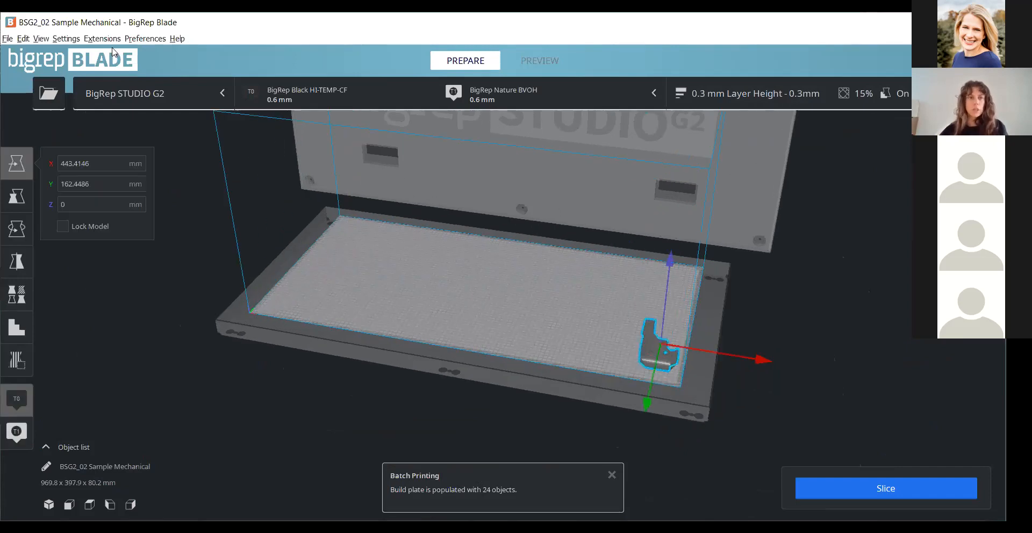
pyautogui.click(102, 39)
pyautogui.click(253, 76)
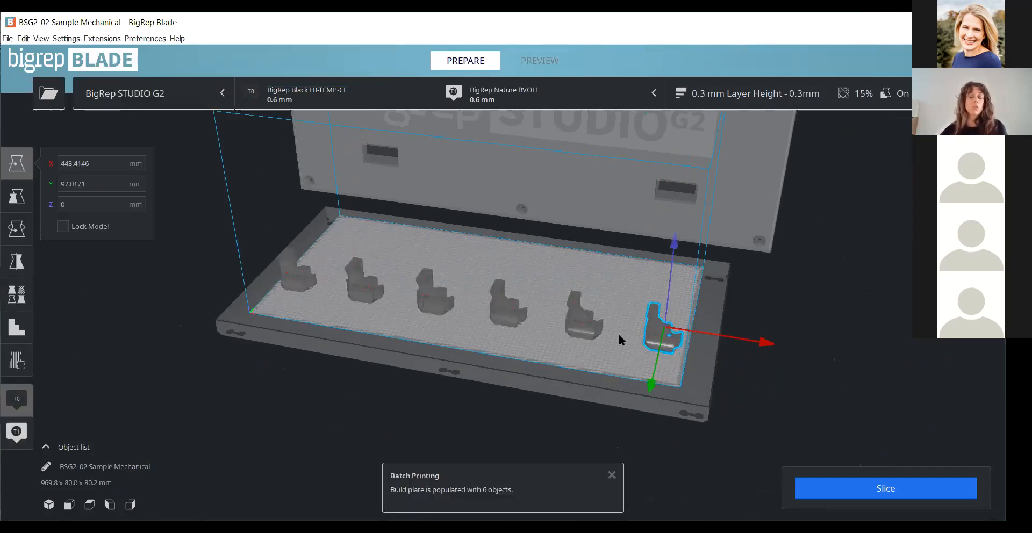
pyautogui.click(512, 326)
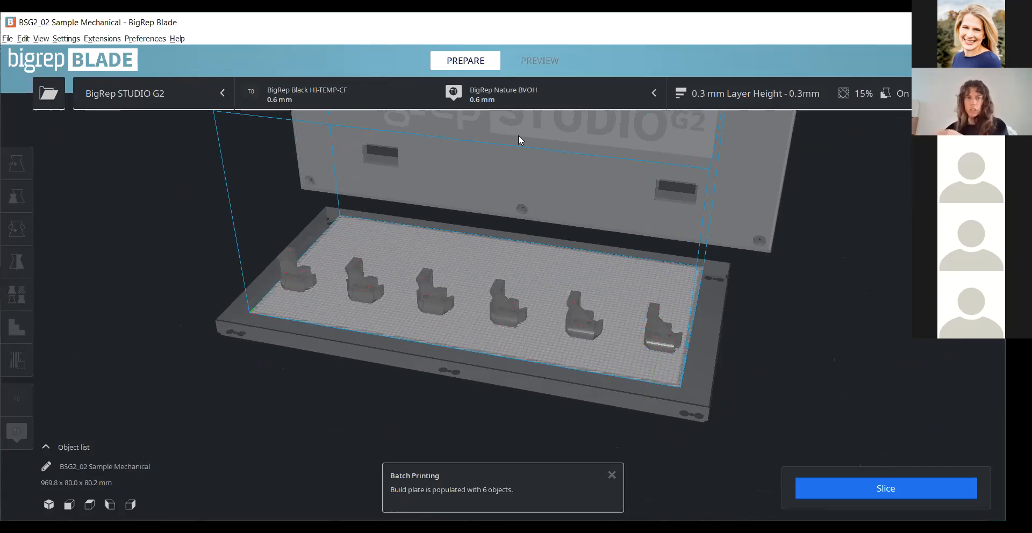
pyautogui.scroll(-3, 524, 250)
pyautogui.scroll(-1, 524, 246)
pyautogui.moveTo(524, 247); pyautogui.dragTo(486, 233, button='right')
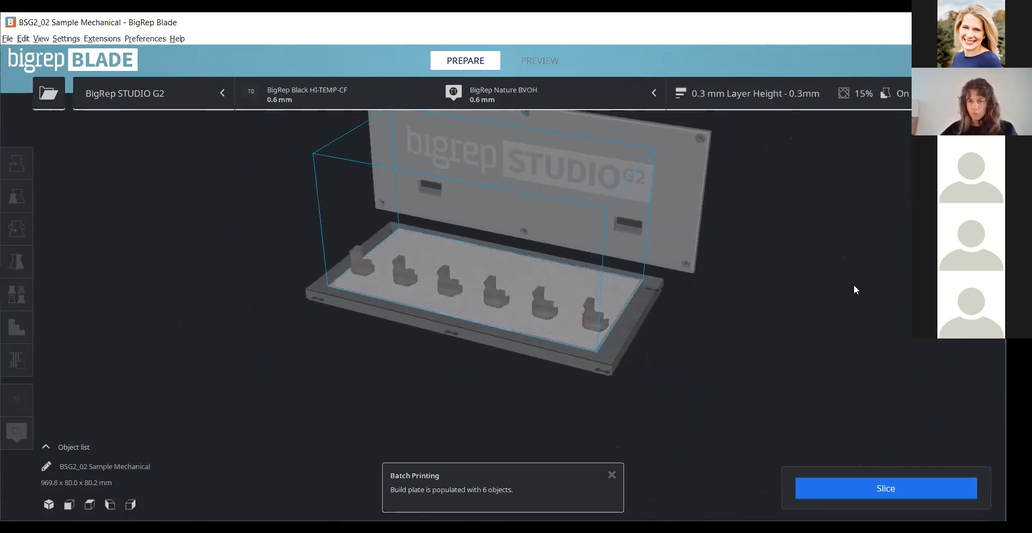
pyautogui.moveTo(410, 241); pyautogui.dragTo(431, 247, button='middle')
pyautogui.scroll(3, 431, 247)
pyautogui.scroll(1, 323, 261)
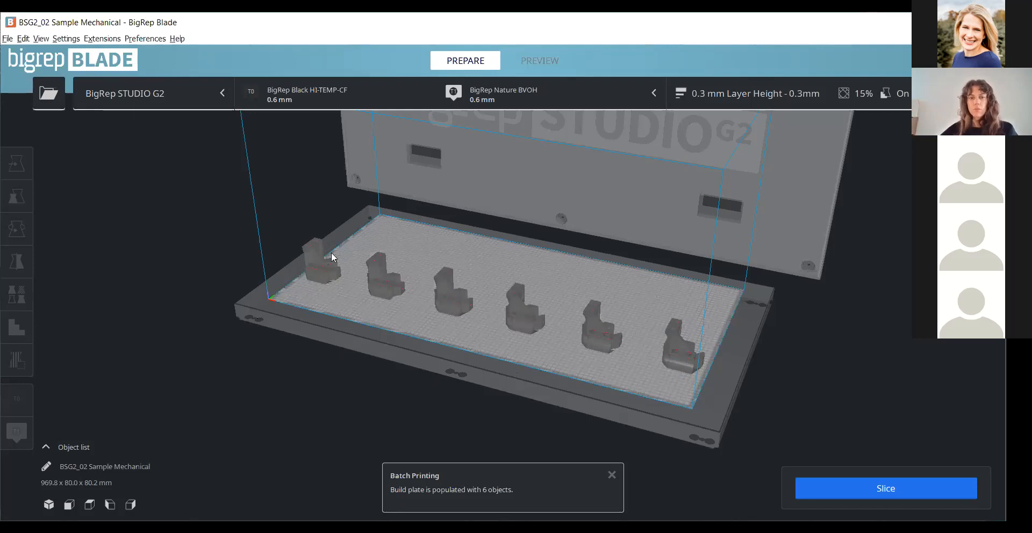
# - Examine the row of mechanical part copies arranged for sequential printing, from the front, above and at an angle
pyautogui.scroll(2, 331, 253)
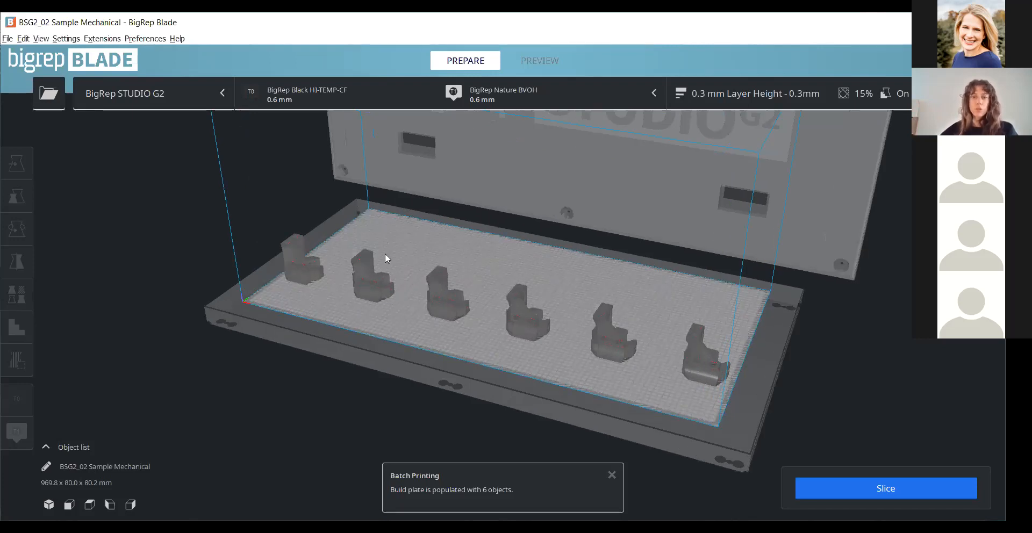
pyautogui.moveTo(407, 327); pyautogui.dragTo(360, 321, button='right')
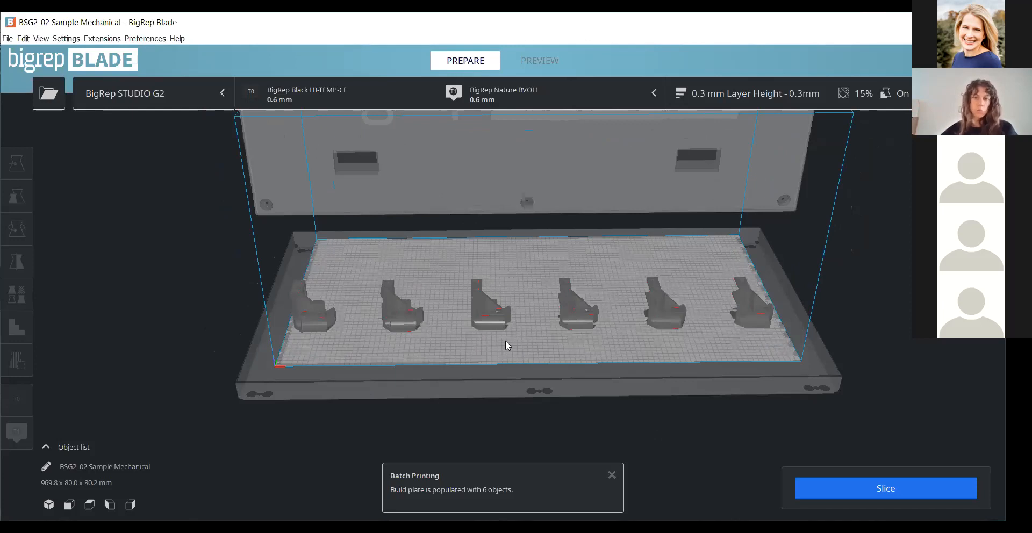
pyautogui.moveTo(590, 327); pyautogui.dragTo(274, 332, button='right')
pyautogui.scroll(3, 329, 318)
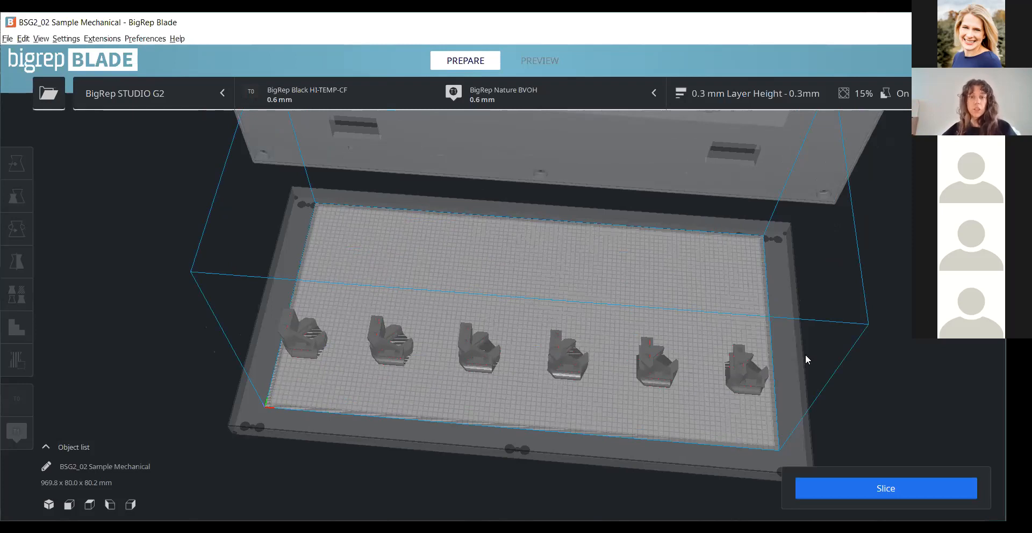
pyautogui.moveTo(504, 283); pyautogui.dragTo(793, 337, button='right')
pyautogui.scroll(5, 792, 338)
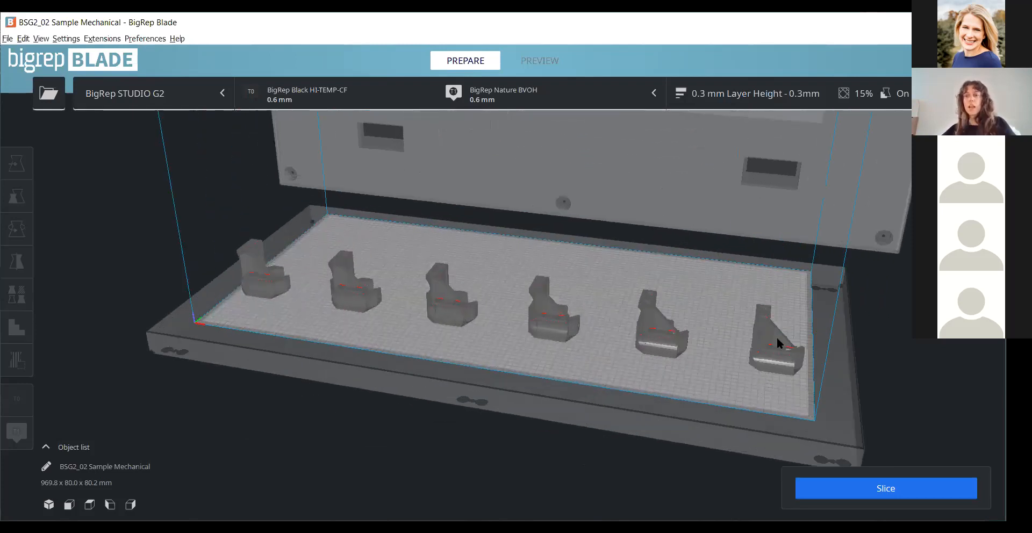
# - Remove the batch copies, keeping only the part at the plate's right end, and move it to about X 347 mm
pyautogui.click(775, 339)
pyautogui.hotkey('ctrl', 'z')
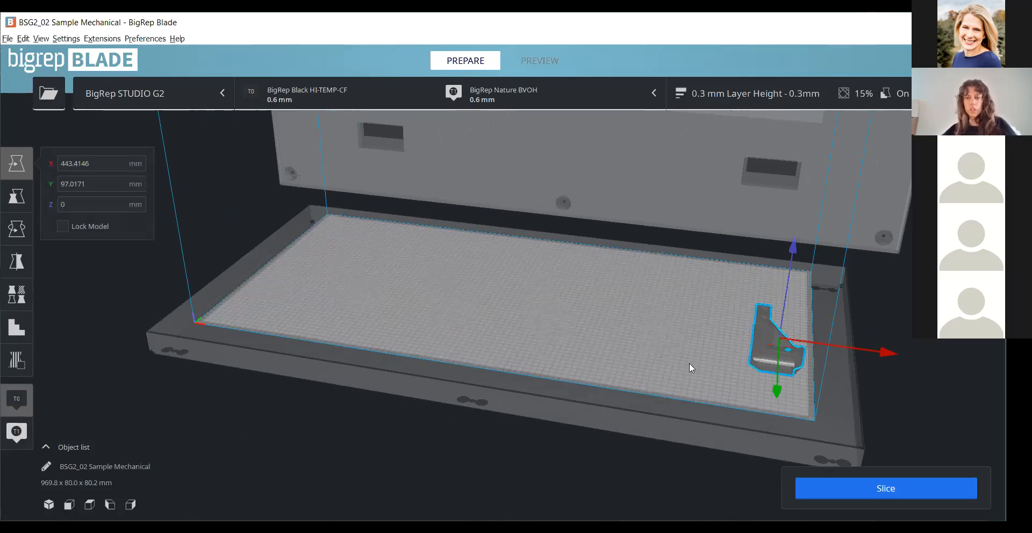
pyautogui.scroll(-3, 823, 350)
pyautogui.moveTo(772, 340); pyautogui.dragTo(722, 335)
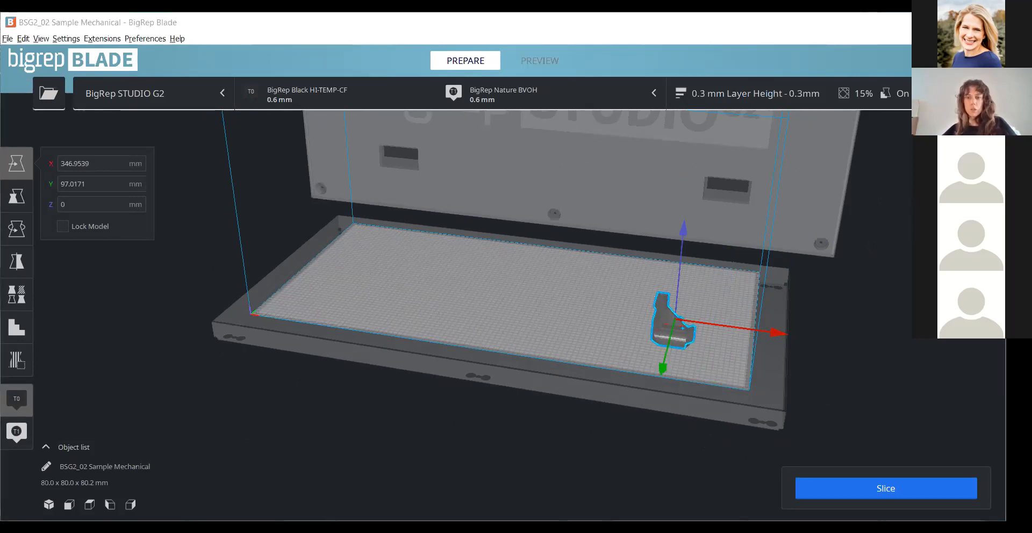
# - Load a second model with two upright tube-like sections at the build plate's centre and auto-orient it
pyautogui.scroll(3, 654, 339)
pyautogui.moveTo(655, 338); pyautogui.dragTo(605, 278, button='right')
pyautogui.moveTo(732, 263); pyautogui.dragTo(691, 309, button='right')
pyautogui.click(564, 282)
pyautogui.scroll(-1, 730, 317)
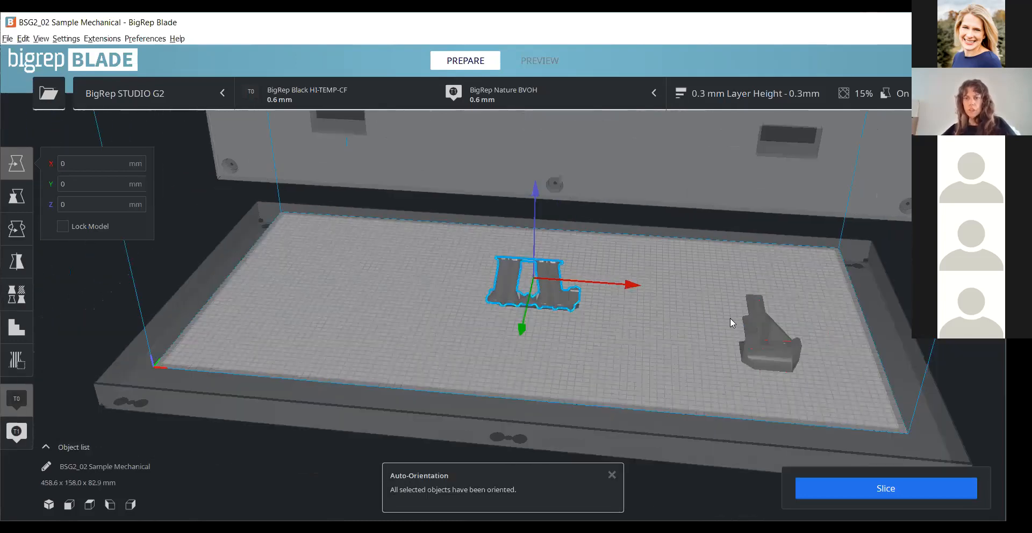
# - Multiply the selected mechanical part with 1 copy
pyautogui.rightClick(729, 318)
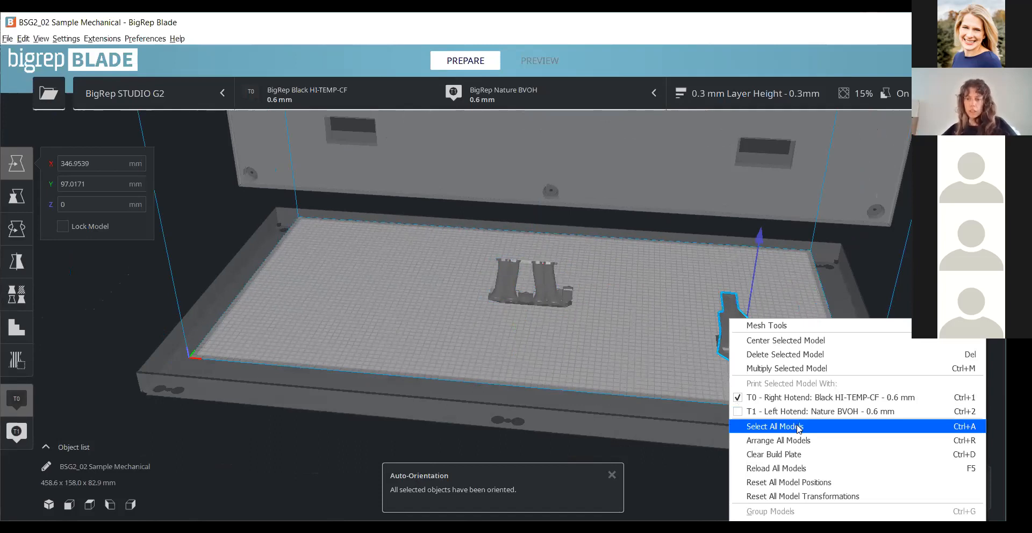
pyautogui.click(797, 369)
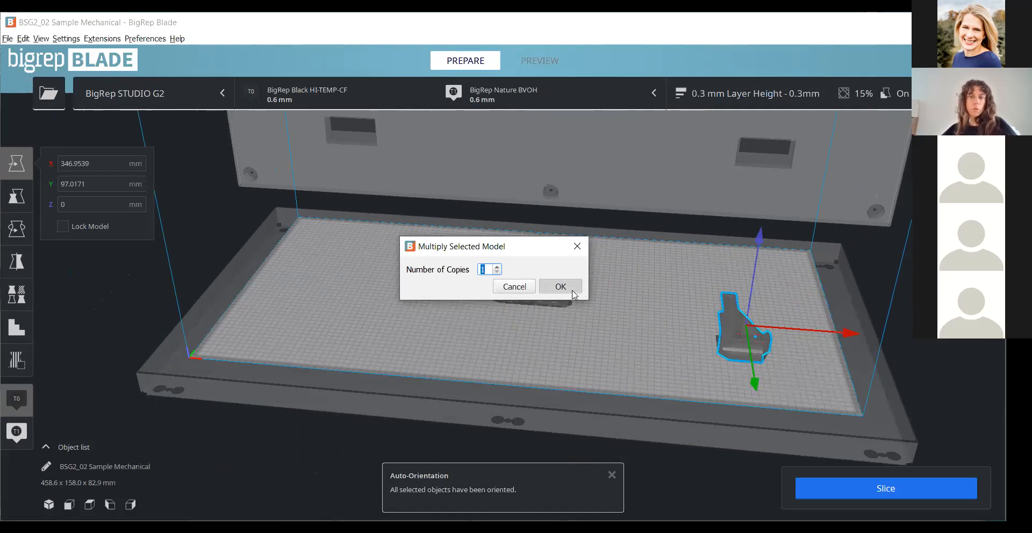
pyautogui.click(570, 289)
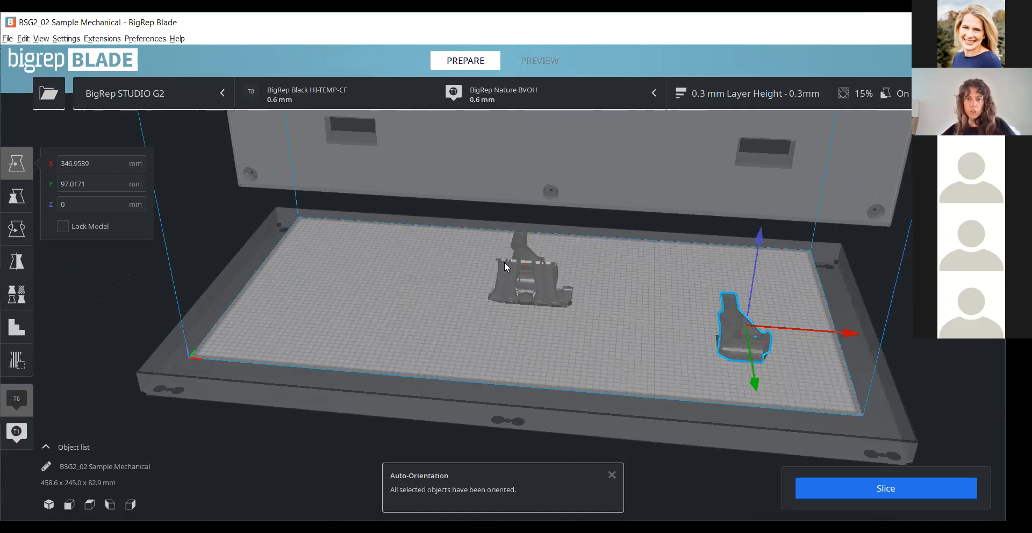
# - Select all three models and arrange them in one row for sequential printing using Batch Printing
pyautogui.moveTo(541, 301); pyautogui.dragTo(547, 338, button='right')
pyautogui.hotkey('ctrl', 'a')
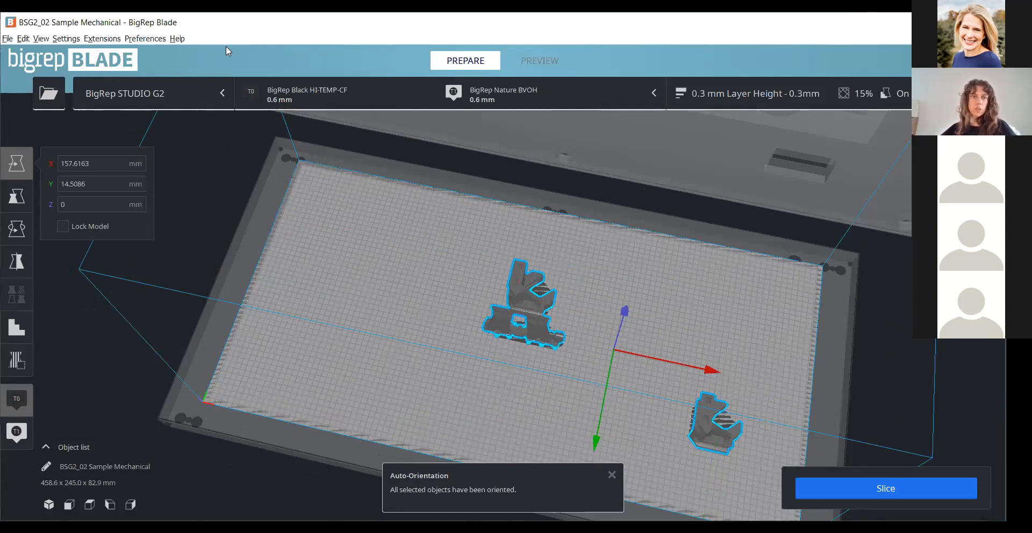
pyautogui.click(683, 341)
pyautogui.moveTo(683, 341); pyautogui.dragTo(661, 259, button='right')
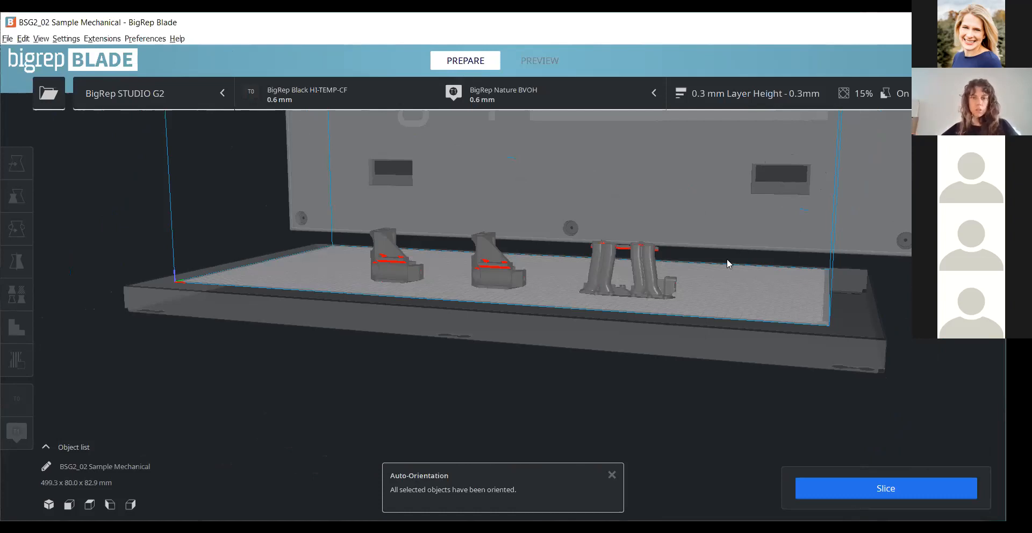
# - Check the spacing of the three arranged models and slice them
pyautogui.scroll(3, 452, 283)
pyautogui.moveTo(515, 280); pyautogui.dragTo(660, 316, button='right')
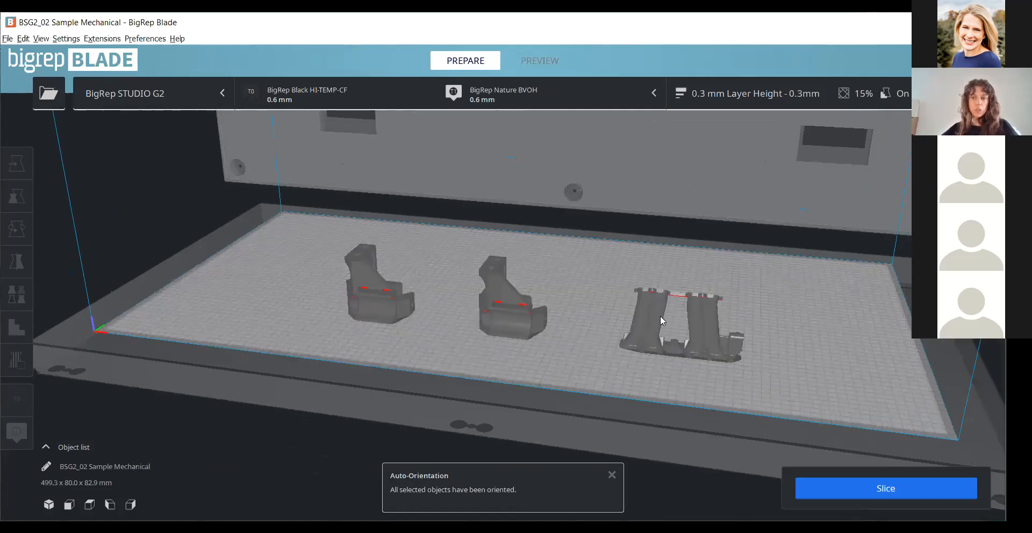
pyautogui.scroll(-5, 772, 304)
pyautogui.moveTo(575, 307); pyautogui.dragTo(566, 334, button='right')
pyautogui.scroll(2, 572, 359)
pyautogui.moveTo(604, 298); pyautogui.dragTo(574, 279, button='right')
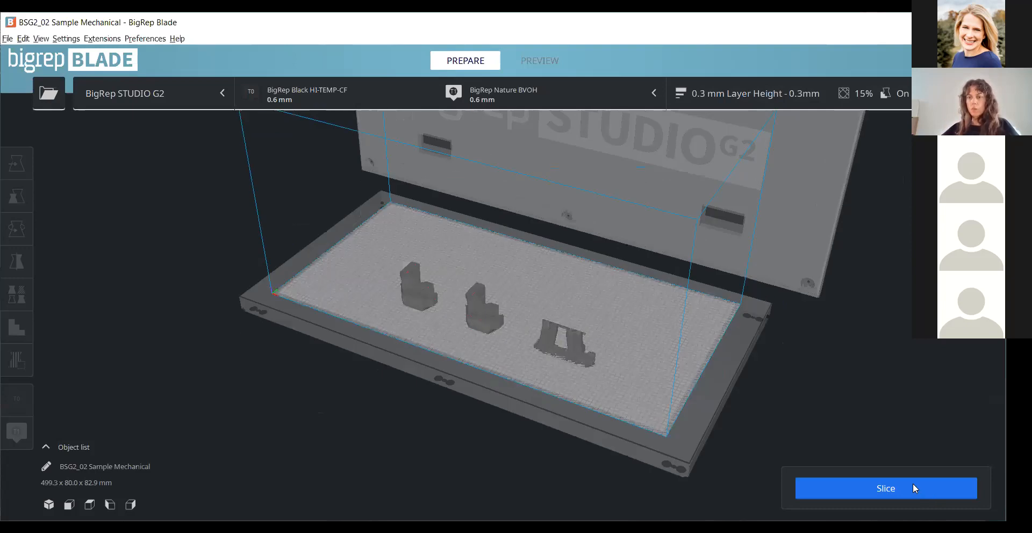
pyautogui.click(912, 483)
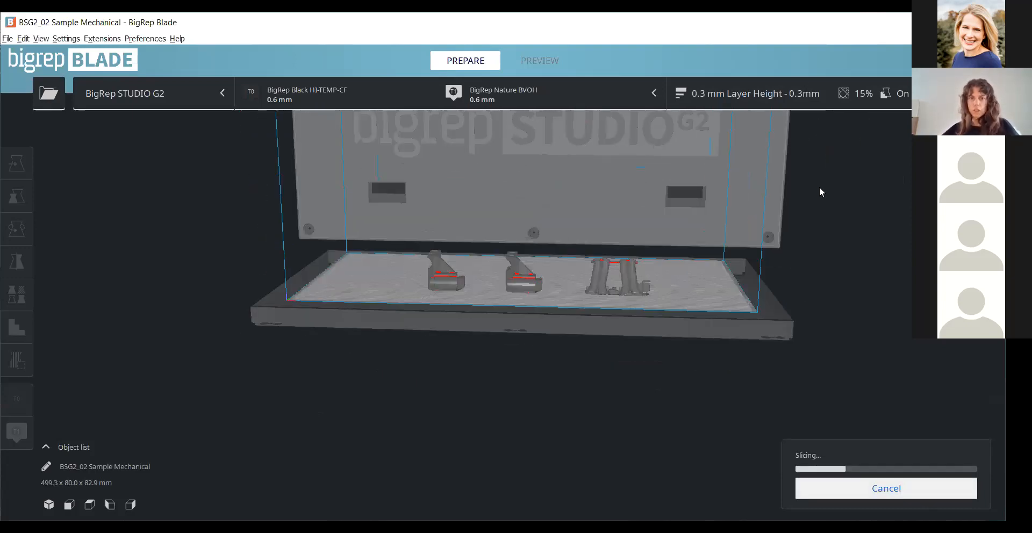
pyautogui.scroll(1, 680, 298)
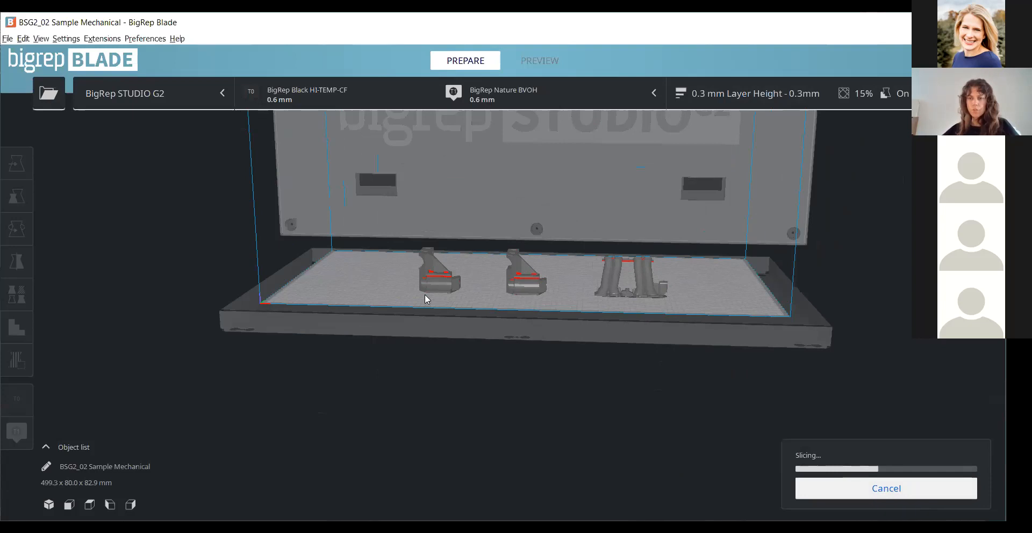
pyautogui.scroll(3, 424, 299)
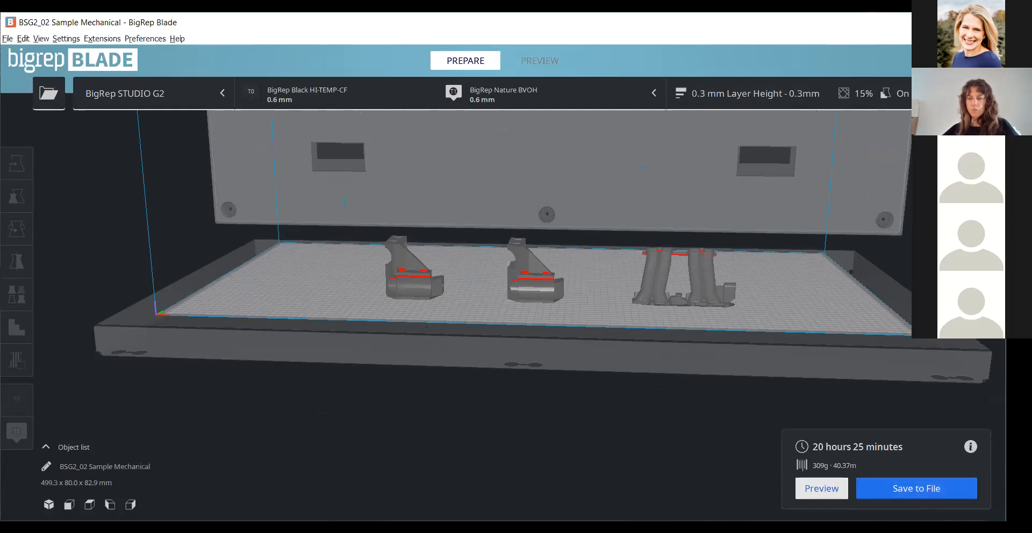
# - Examine the sliced models and their supports in the layer preview, coloured by line type
pyautogui.click(541, 61)
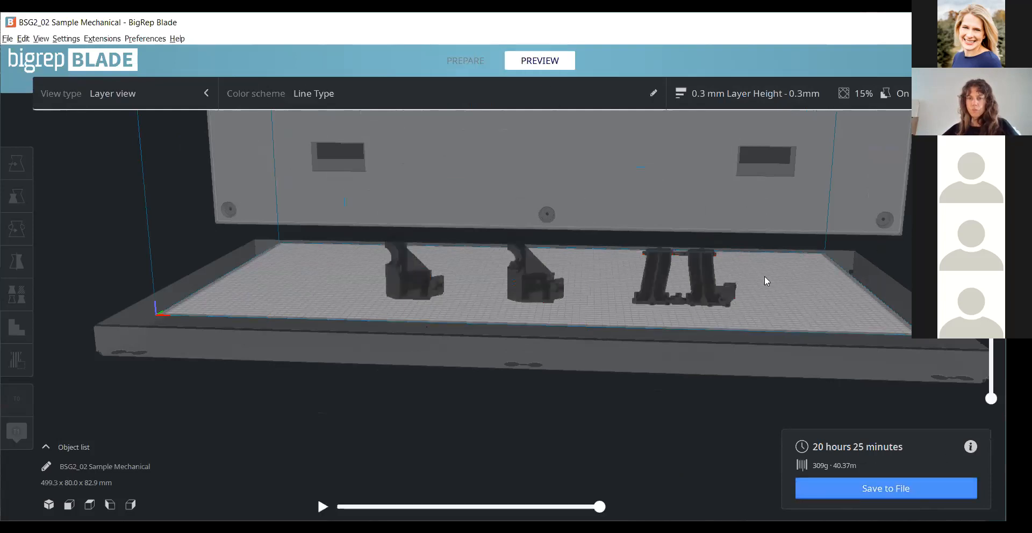
pyautogui.scroll(2, 766, 279)
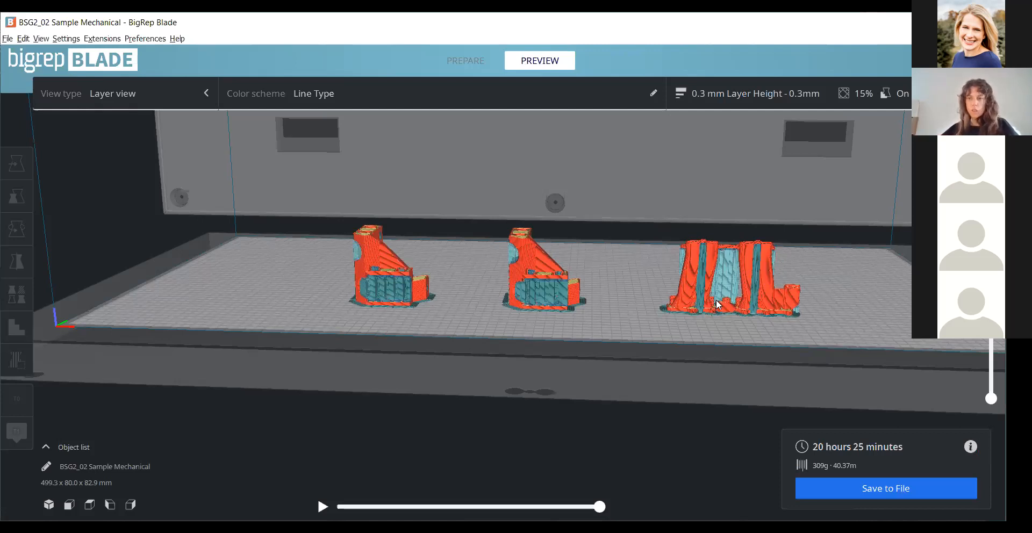
pyautogui.moveTo(708, 302); pyautogui.dragTo(512, 314, button='right')
pyautogui.moveTo(754, 311); pyautogui.dragTo(780, 311, button='right')
pyautogui.moveTo(661, 361); pyautogui.dragTo(781, 247, button='right')
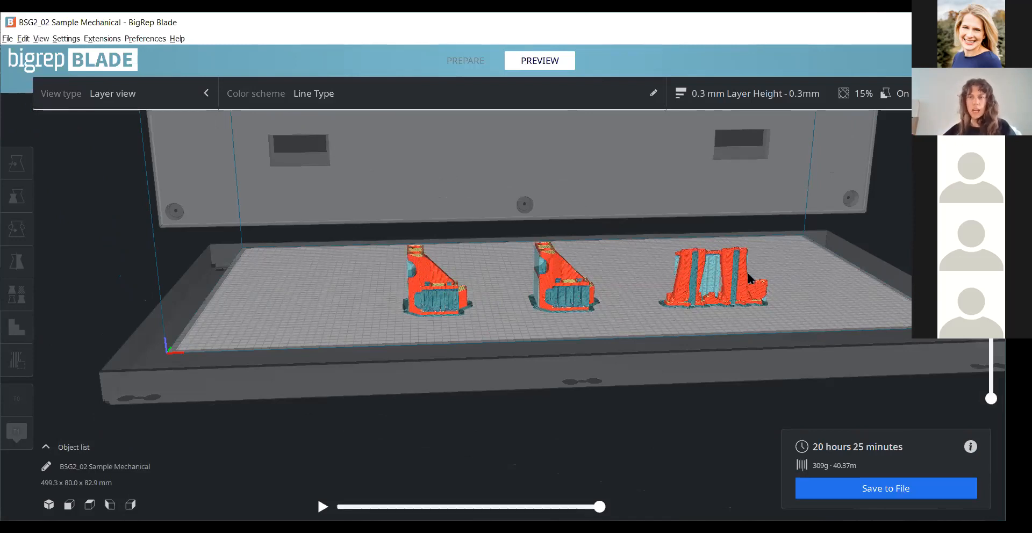
pyautogui.scroll(3, 779, 252)
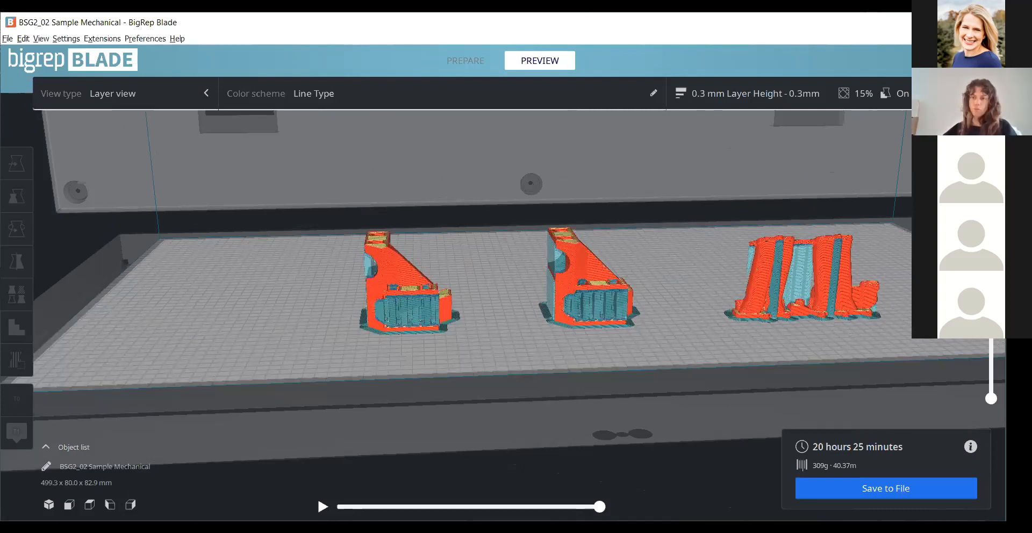
pyautogui.press('Right')
pyautogui.press('Right')
pyautogui.press('Right')
pyautogui.press('Right')
pyautogui.press('Right')
pyautogui.press('Right')
pyautogui.press('Right')
pyautogui.press('Right')
# - Return to print preparation and disable the T1 extruder with Nature BVOH
pyautogui.click(466, 60)
pyautogui.click(500, 94)
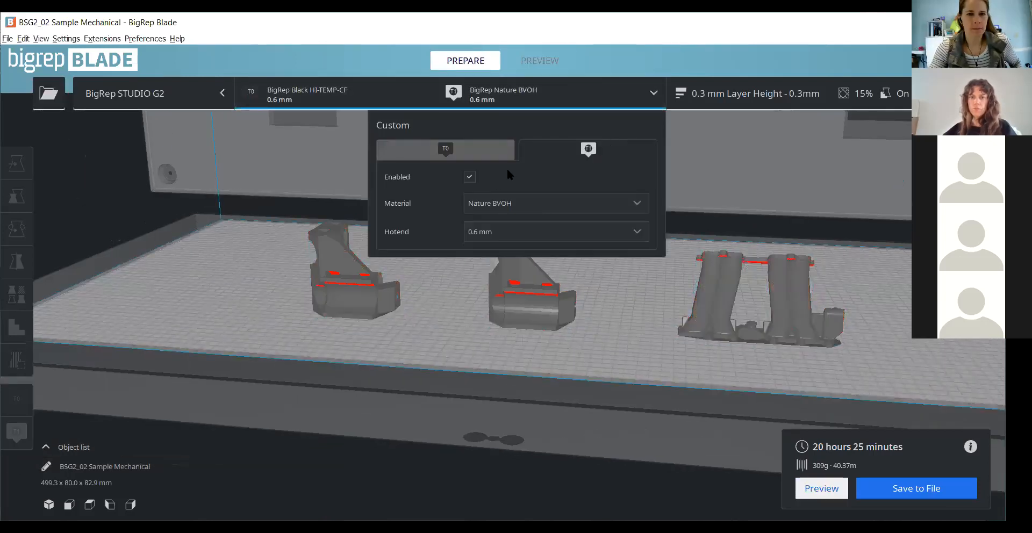
pyautogui.click(470, 176)
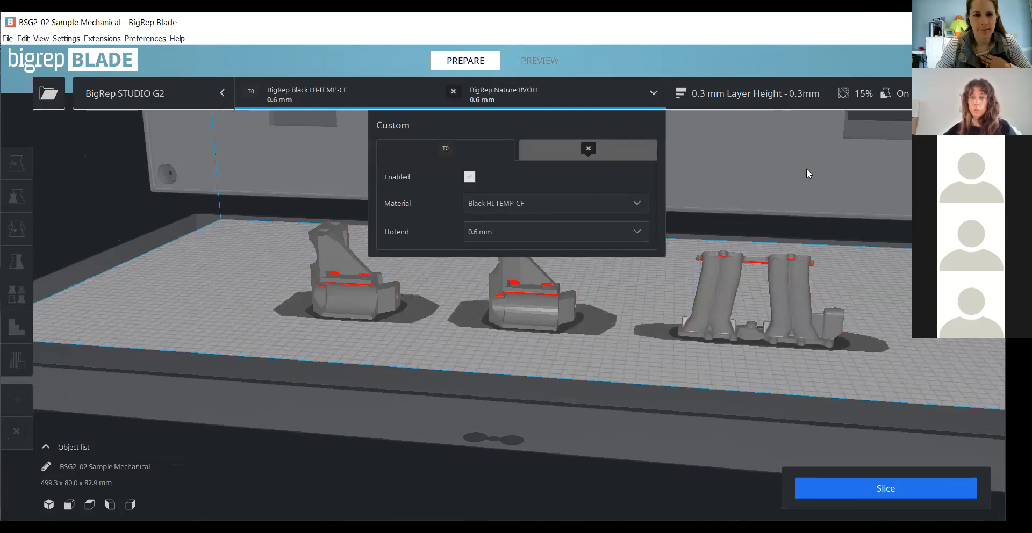
pyautogui.click(599, 95)
# - Cancel the newly started slicing and rearrange all three models for sequential printing using Batch Printing
pyautogui.click(902, 489)
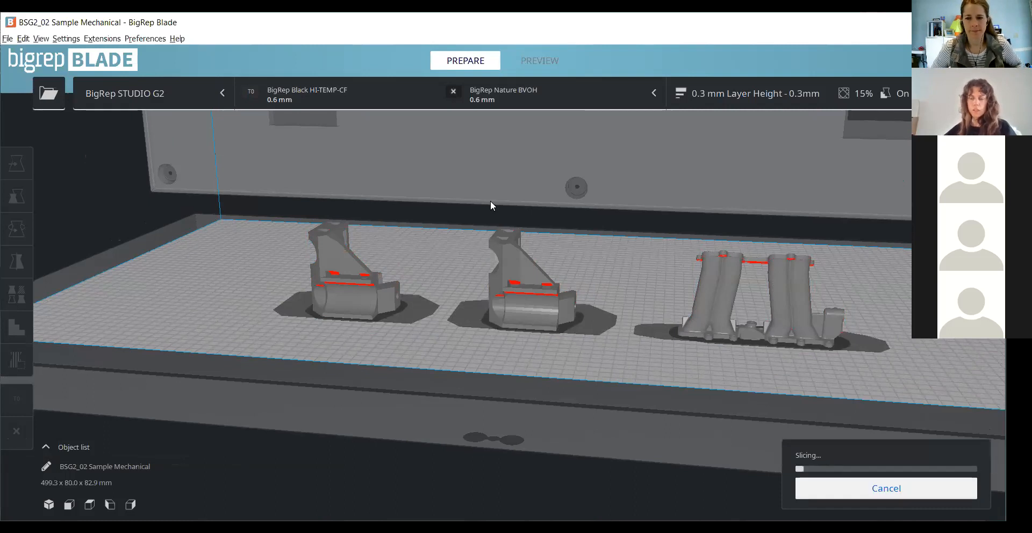
pyautogui.click(928, 487)
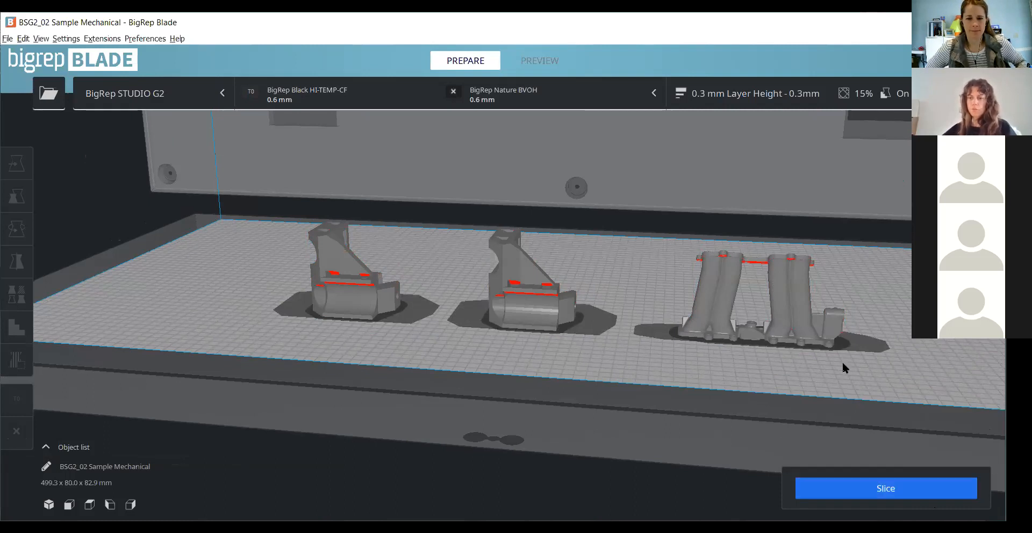
pyautogui.click(788, 283)
pyautogui.keyDown('shift'); pyautogui.click(560, 292); pyautogui.keyUp('shift')
pyautogui.keyDown('shift'); pyautogui.click(361, 284); pyautogui.keyUp('shift')
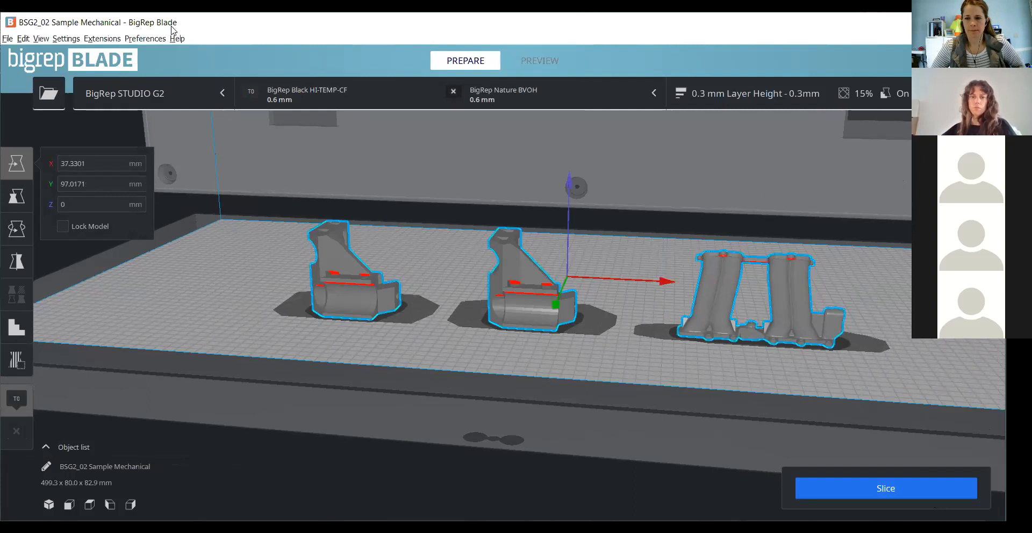
pyautogui.click(120, 36)
pyautogui.moveTo(126, 57)
pyautogui.click(258, 55)
pyautogui.click(900, 324)
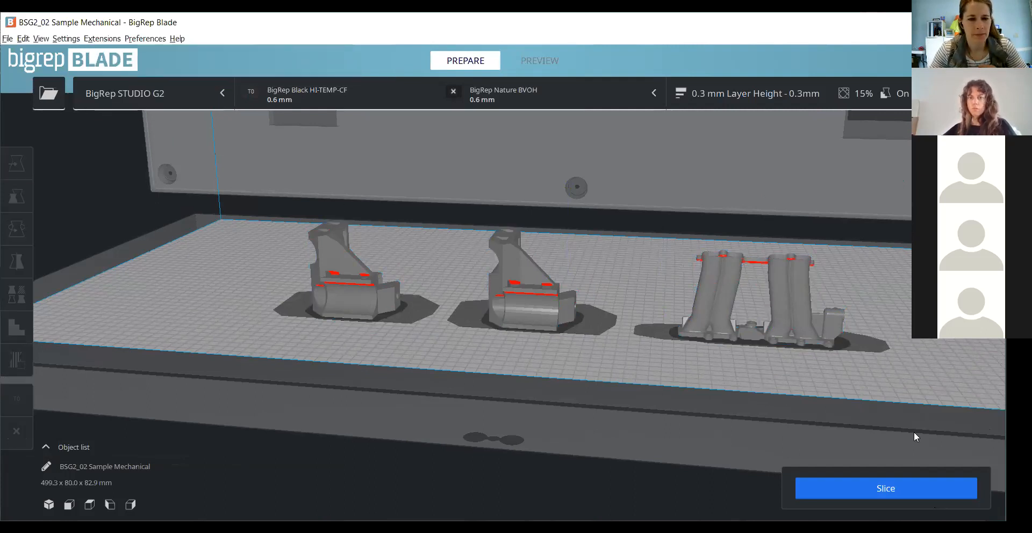
# - Slice the three models with only T0 enabled and view the clearance zones around them on the whole plate
pyautogui.click(891, 487)
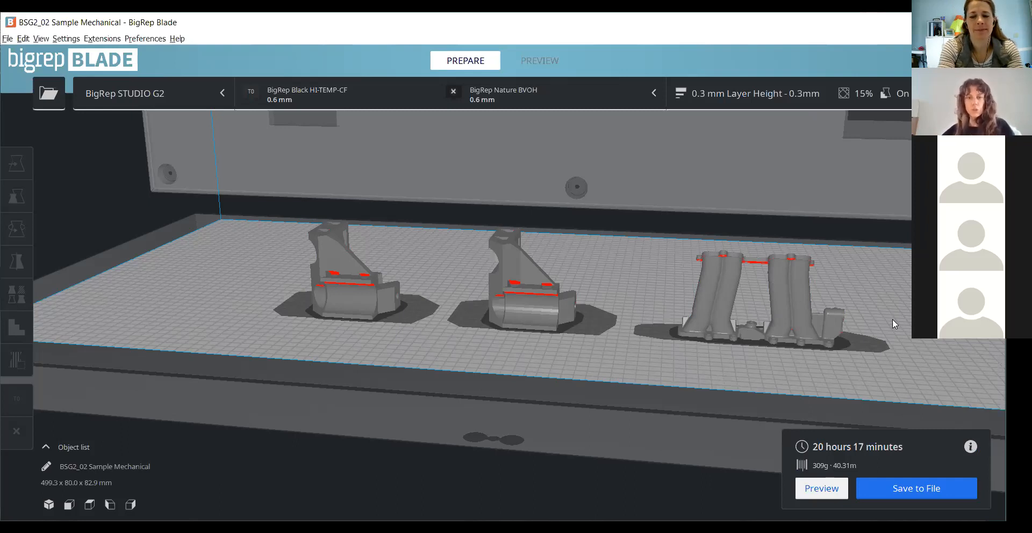
pyautogui.scroll(-4, 595, 227)
pyautogui.scroll(-2, 445, 293)
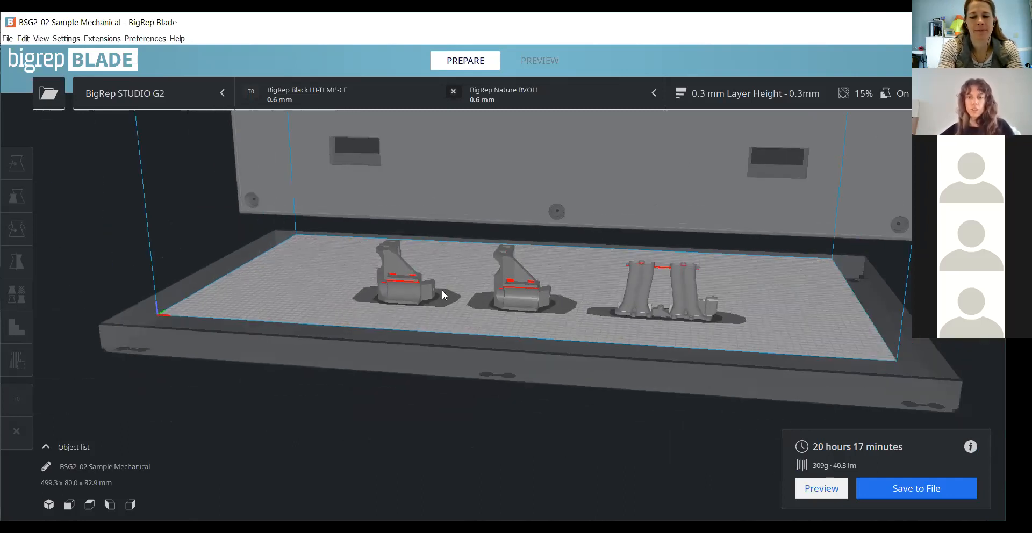
pyautogui.moveTo(573, 379); pyautogui.dragTo(516, 354, button='right')
pyautogui.scroll(-3, 516, 355)
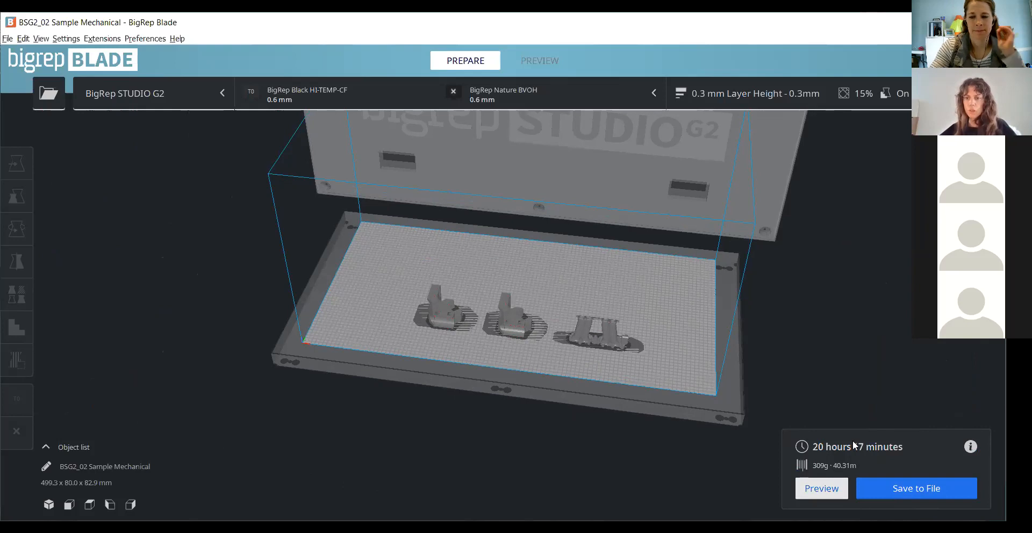
# - Open the layer preview and examine the printed layers of the three sequentially arranged models
pyautogui.click(821, 488)
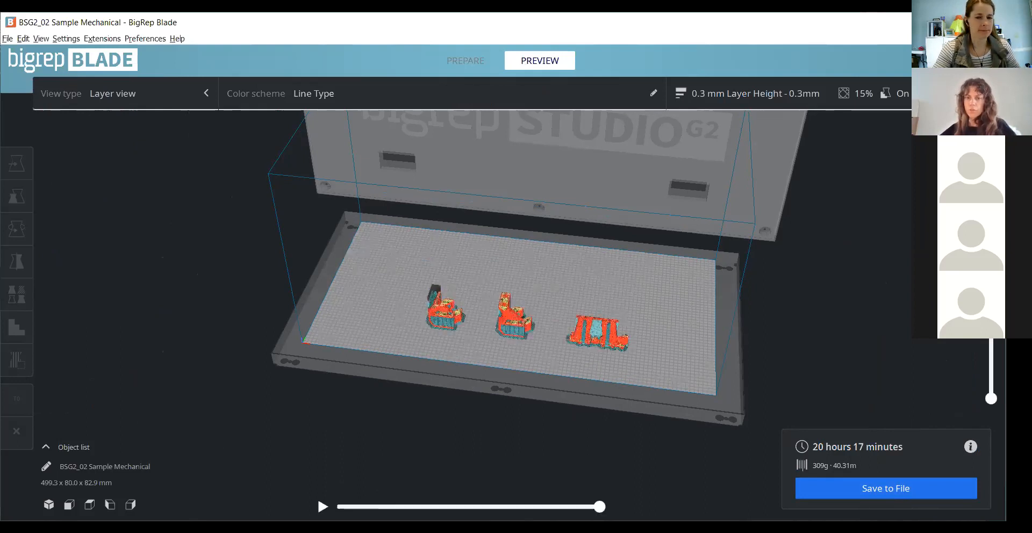
pyautogui.scroll(5, 540, 375)
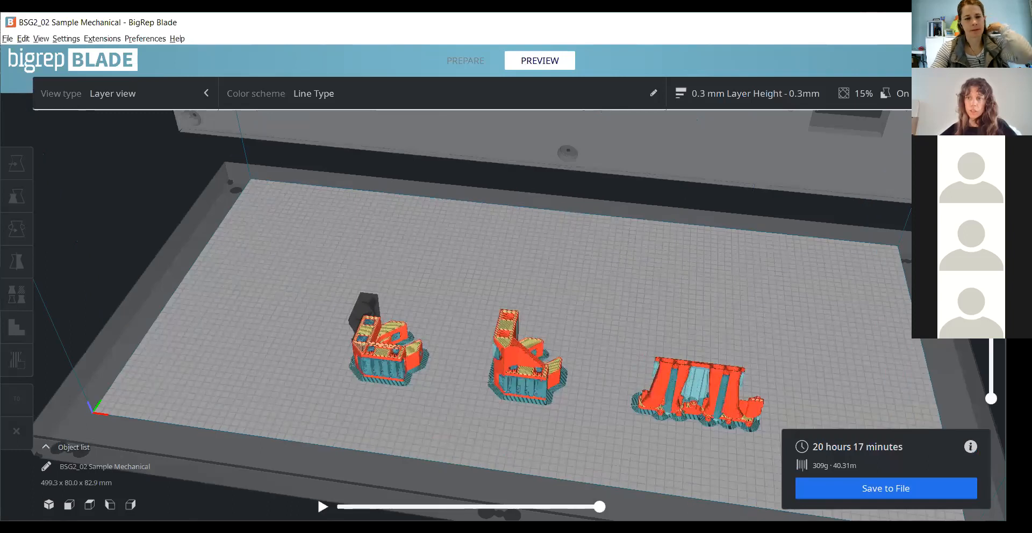
pyautogui.moveTo(991, 218)
pyautogui.mouseDown()
pyautogui.moveTo(990, 397)
pyautogui.moveTo(990, 218)
pyautogui.mouseUp()
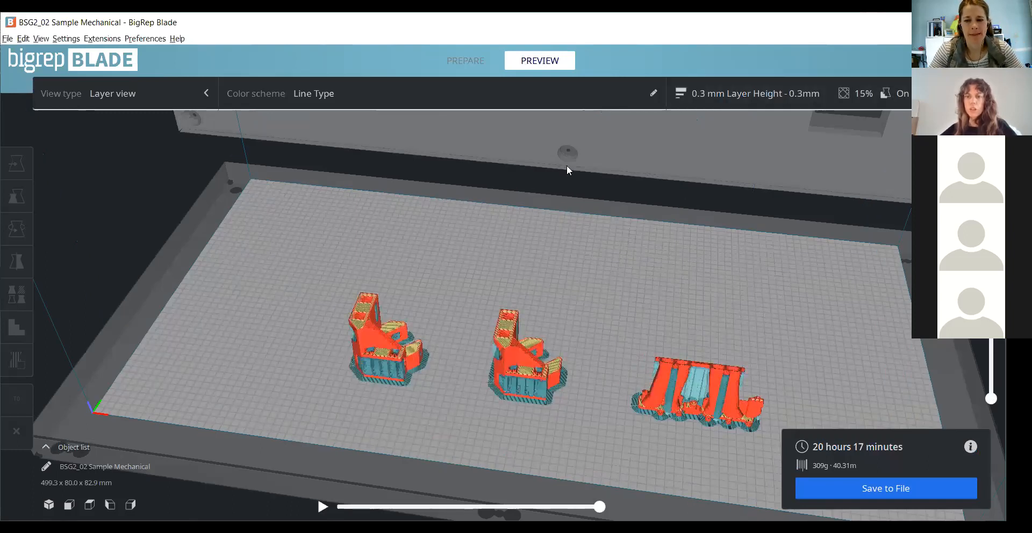
# - Return to print preparation and move the middle mechanical part towards the back of the plate, to about Y -88 mm
pyautogui.click(463, 64)
pyautogui.click(543, 371)
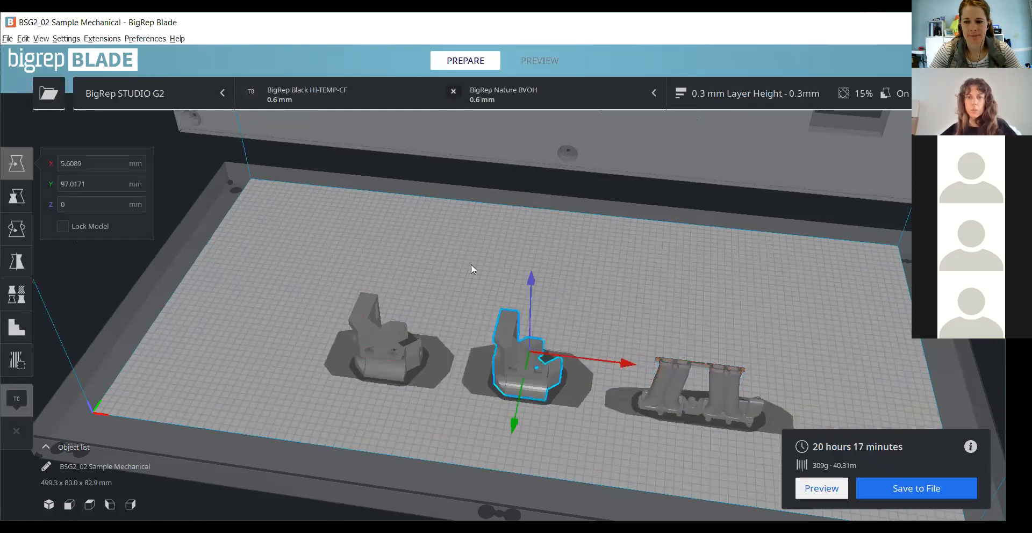
pyautogui.moveTo(542, 372); pyautogui.dragTo(535, 275)
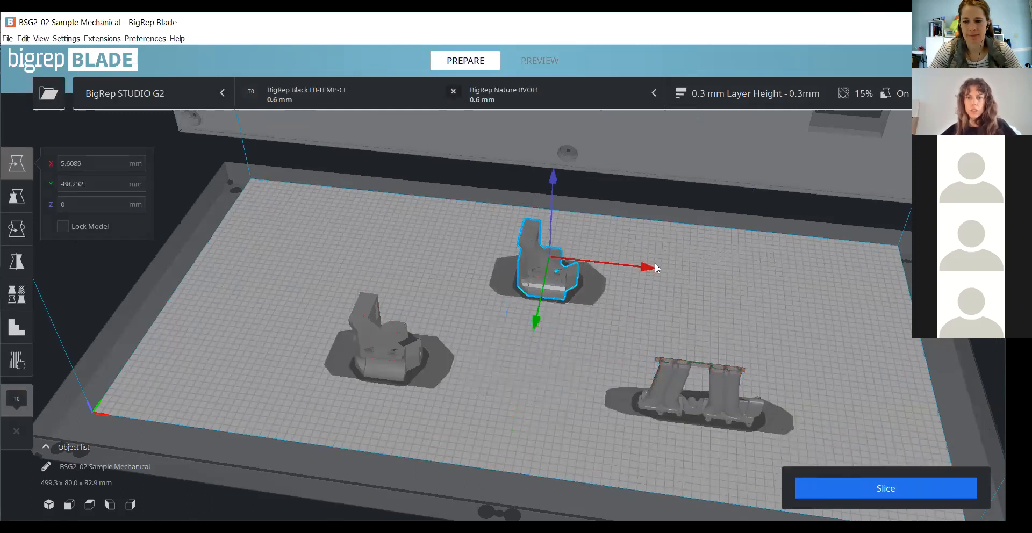
# - Move the selected rear mechanical part along X to about -167 mm, behind the other mechanical part
pyautogui.click(655, 263)
pyautogui.click(561, 277)
pyautogui.moveTo(642, 270); pyautogui.dragTo(513, 234)
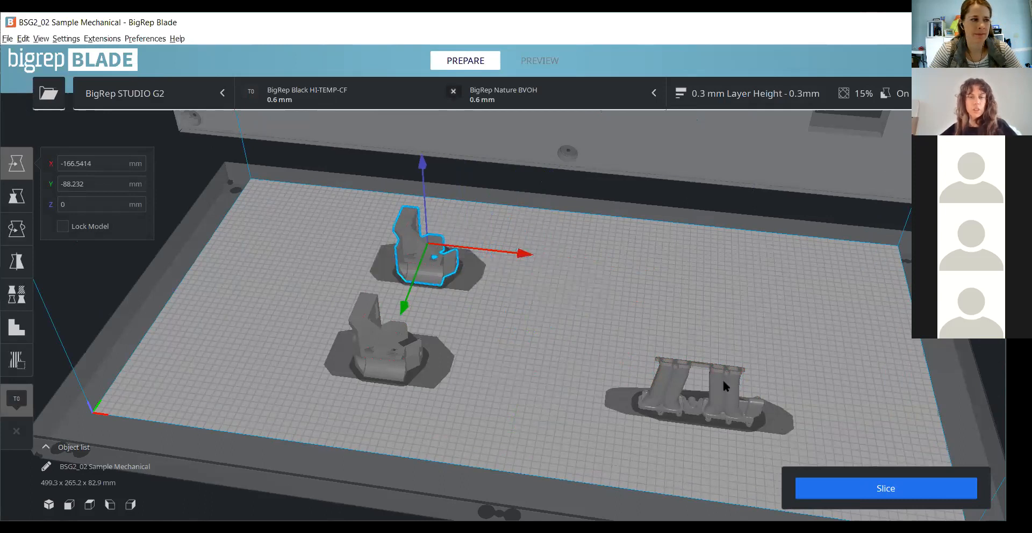
# - Deselect the part and slice the plate with the new arrangement of the three models
pyautogui.moveTo(682, 307); pyautogui.dragTo(504, 320, button='right')
pyautogui.scroll(3, 504, 320)
pyautogui.click(627, 263)
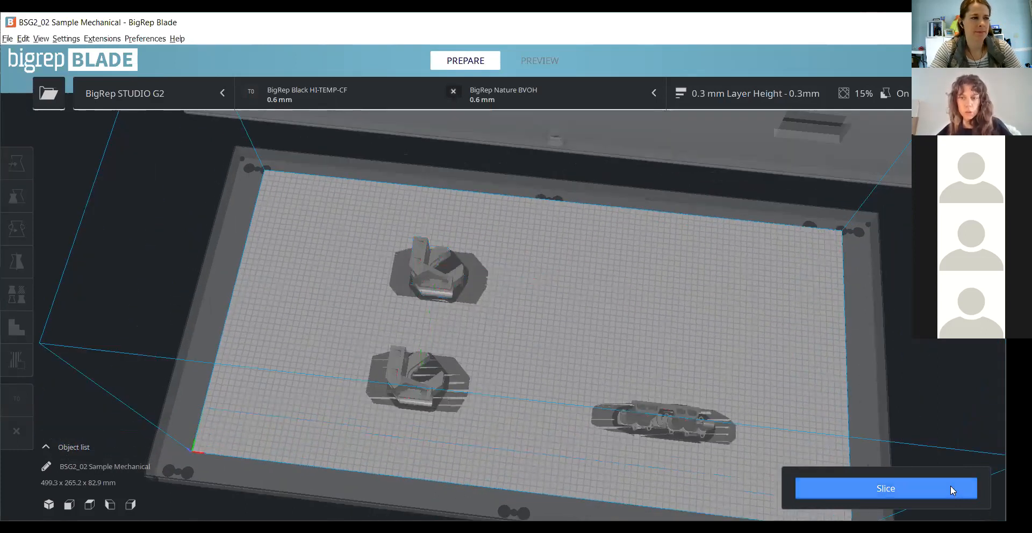
pyautogui.click(950, 488)
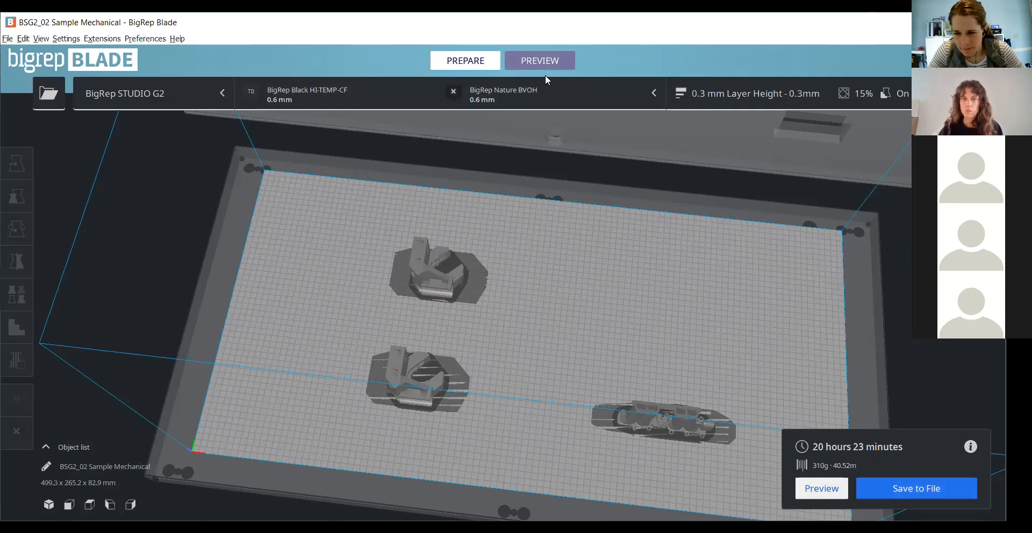
# - Show the layer preview and step down and back up through the layers to examine the print order of the three models
pyautogui.click(539, 61)
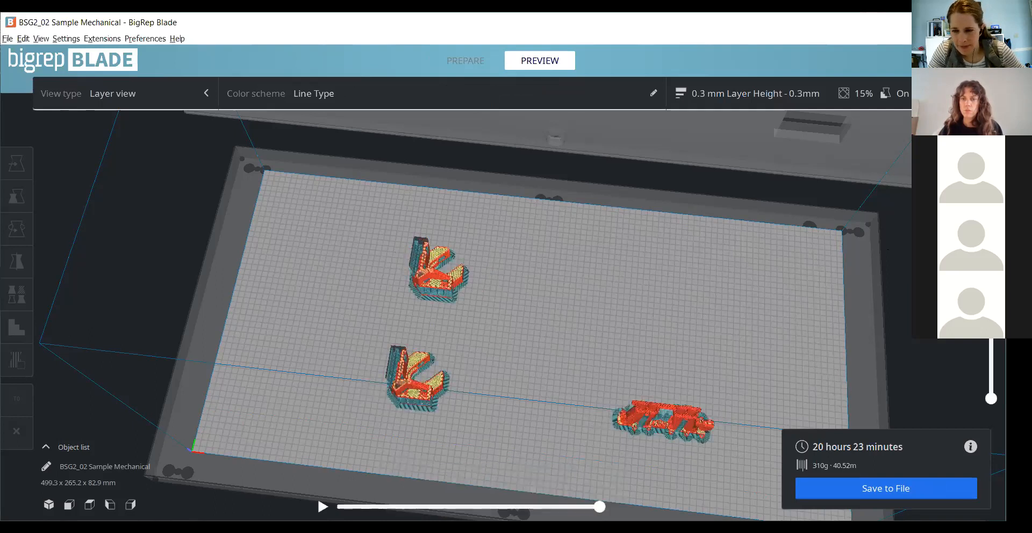
pyautogui.moveTo(589, 371); pyautogui.dragTo(600, 310, button='right')
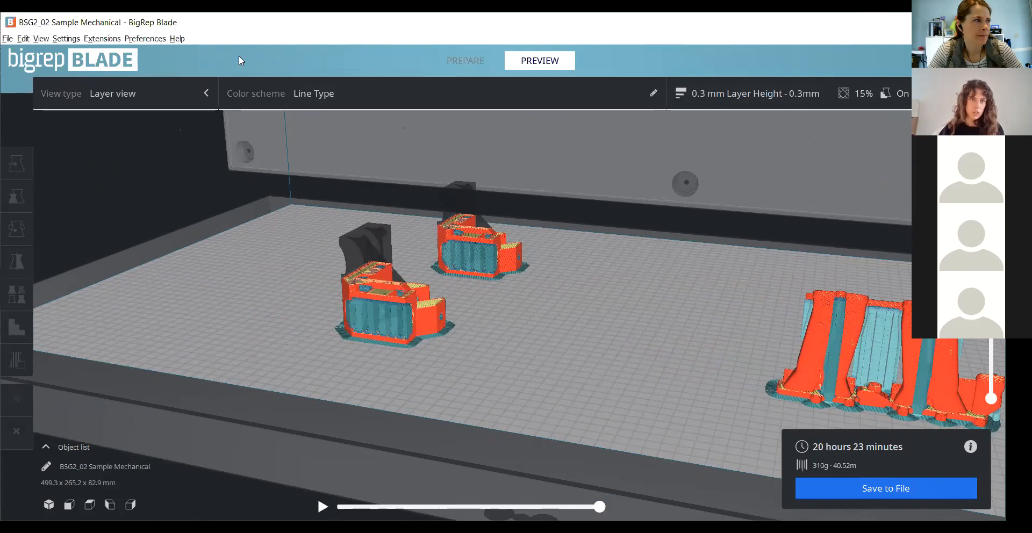
pyautogui.moveTo(183, 38)
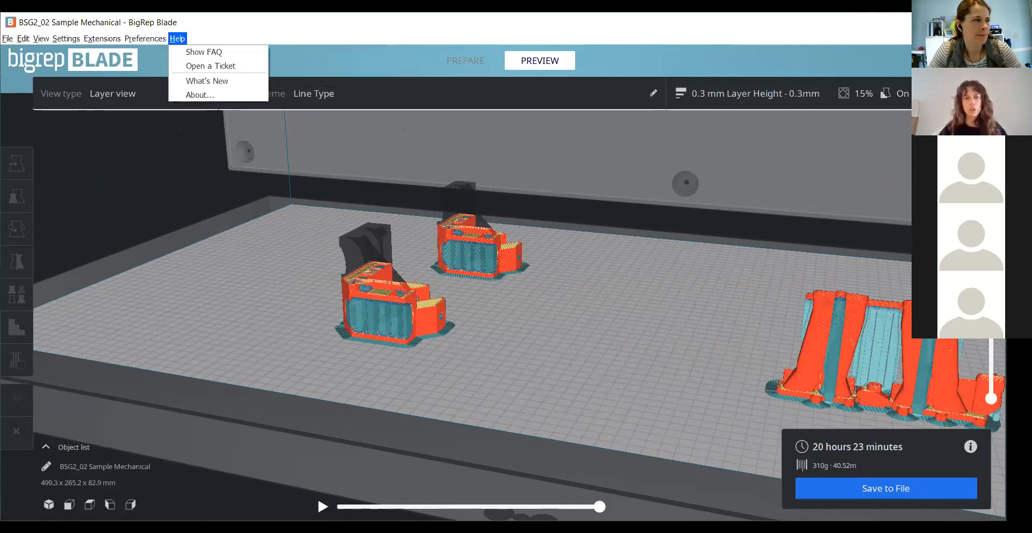
pyautogui.click(582, 185)
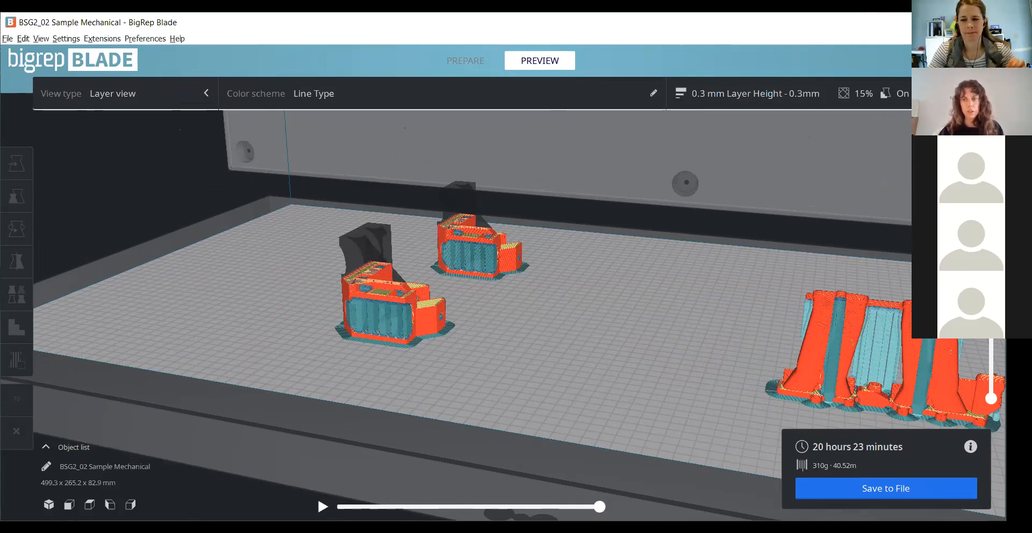
pyautogui.moveTo(991, 247); pyautogui.dragTo(991, 324)
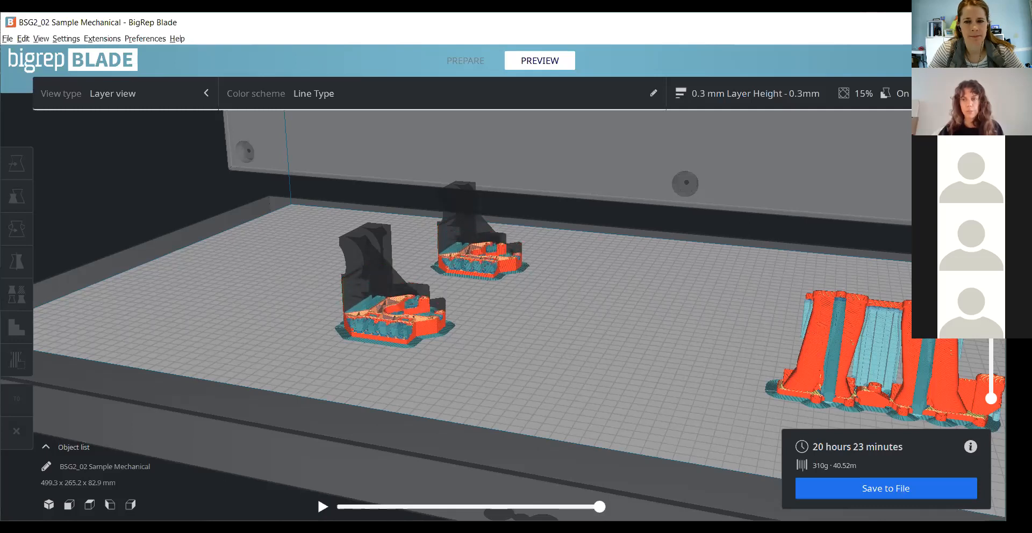
pyautogui.moveTo(990, 325); pyautogui.dragTo(991, 220)
pyautogui.scroll(-3, 512, 298)
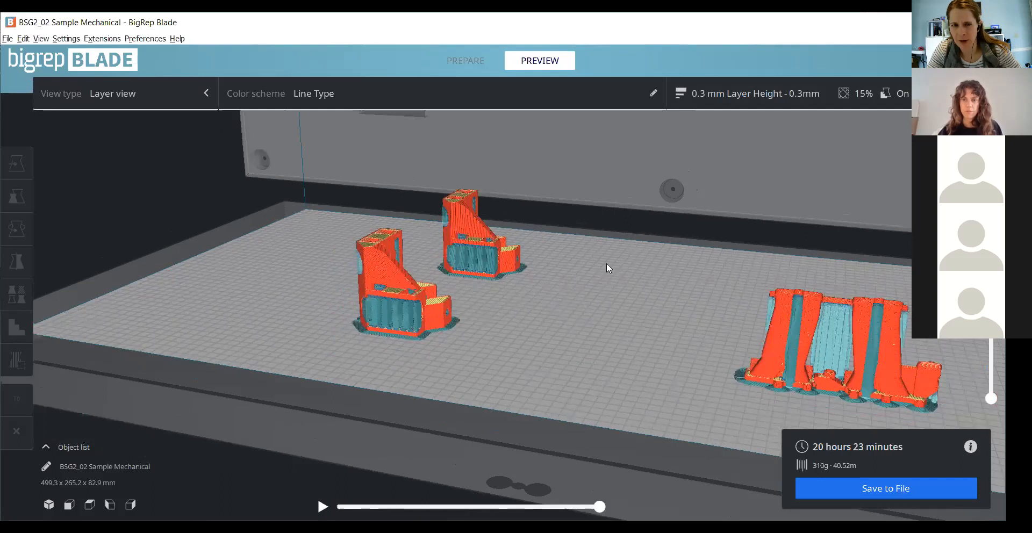
pyautogui.scroll(-2, 608, 265)
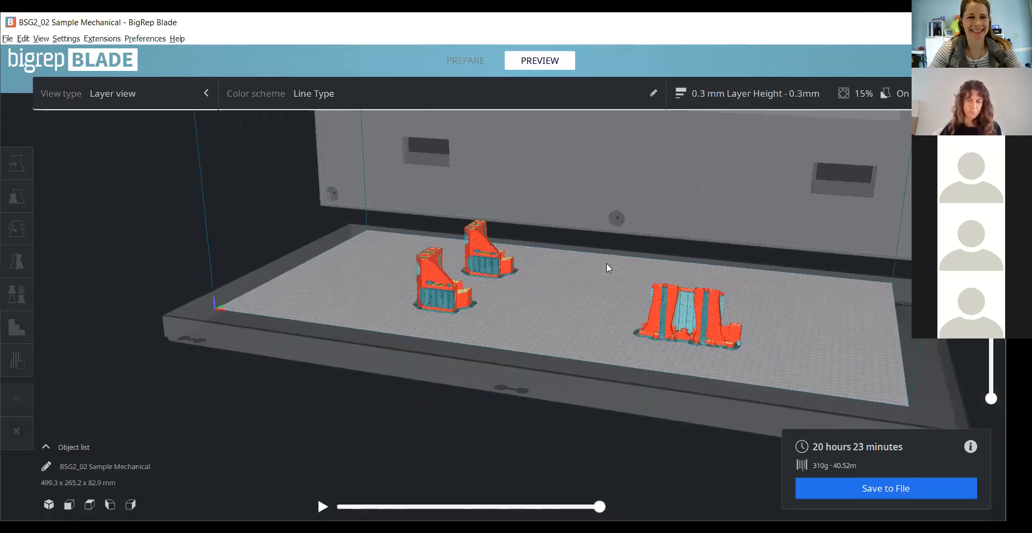